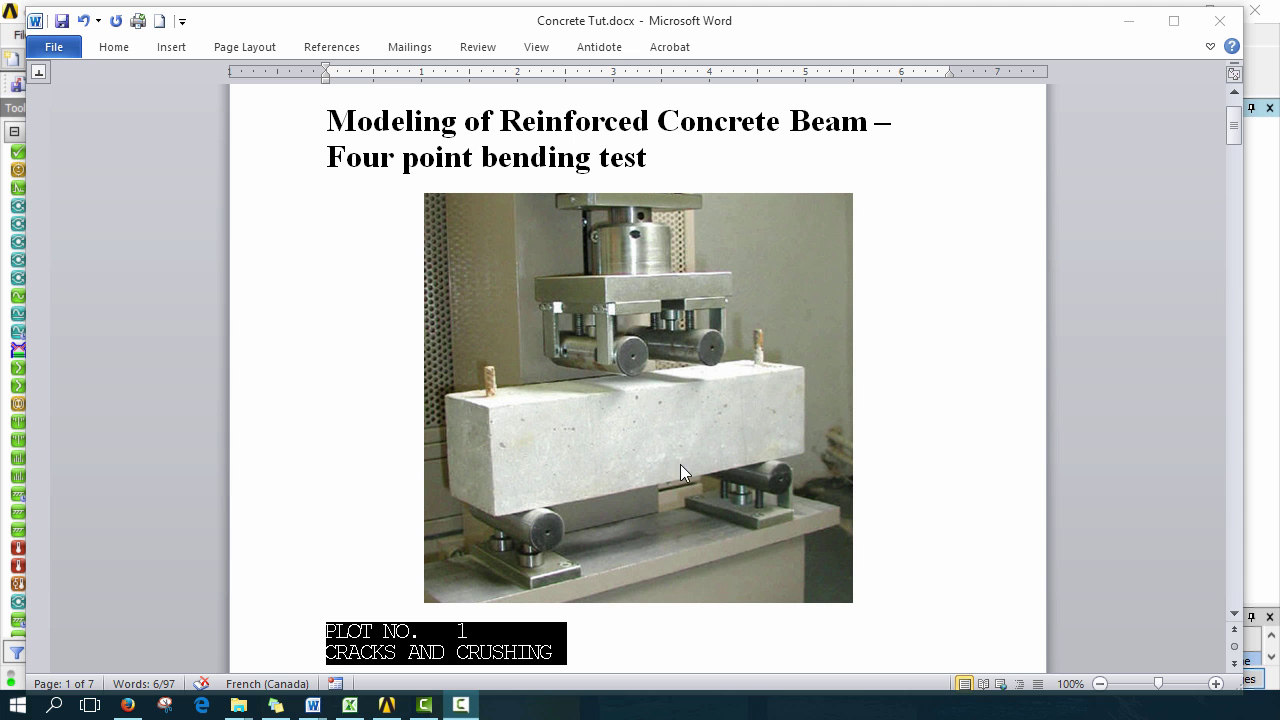
# Step: Look through the tutorial document's bending test photo, cracks-and-crushing plot and von-Mises stress results
pyautogui.moveTo(430, 24); pyautogui.dragTo(659, 29)
pyautogui.click(100, 188)
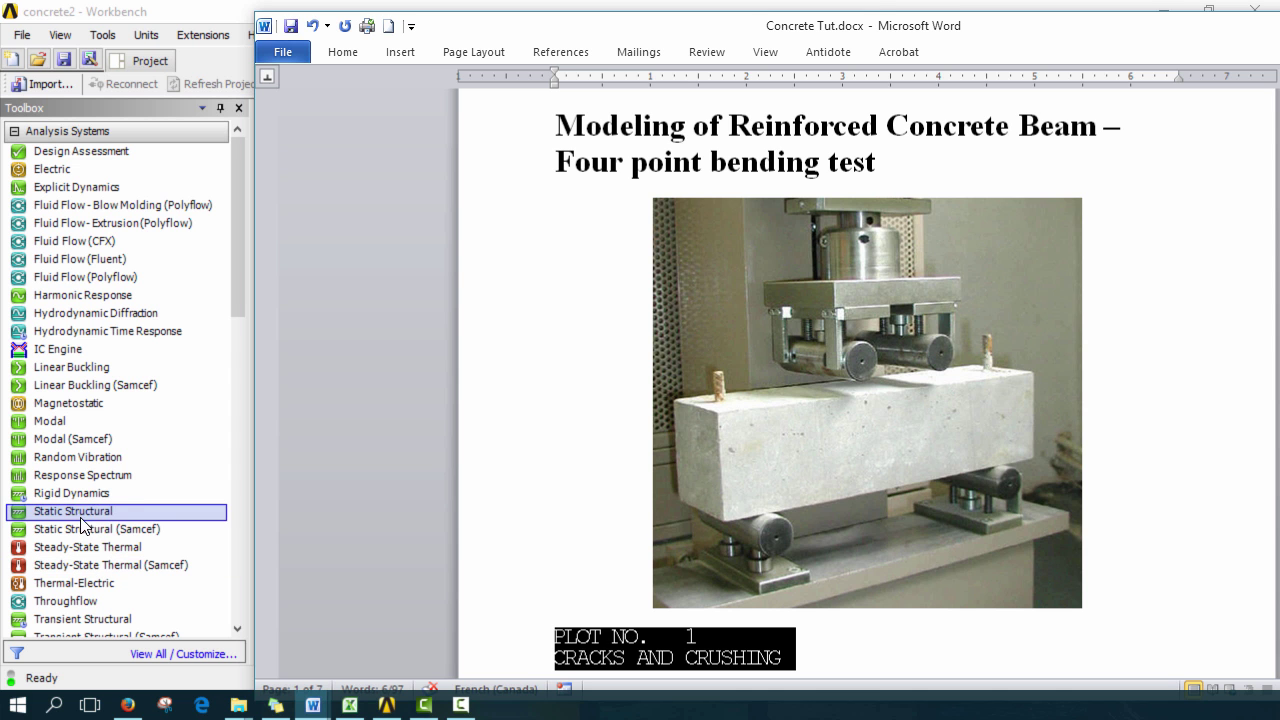
pyautogui.moveTo(778, 35); pyautogui.dragTo(536, 28)
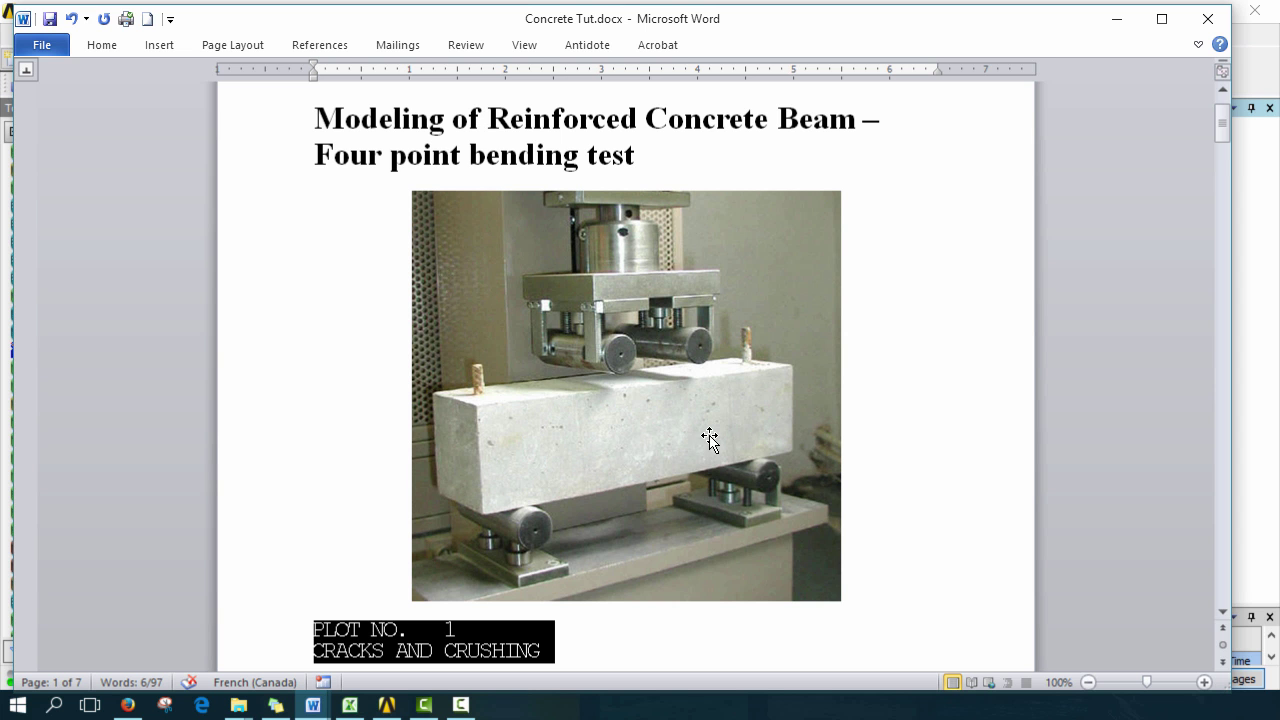
pyautogui.scroll(-15, 709, 438)
pyautogui.scroll(9, 691, 454)
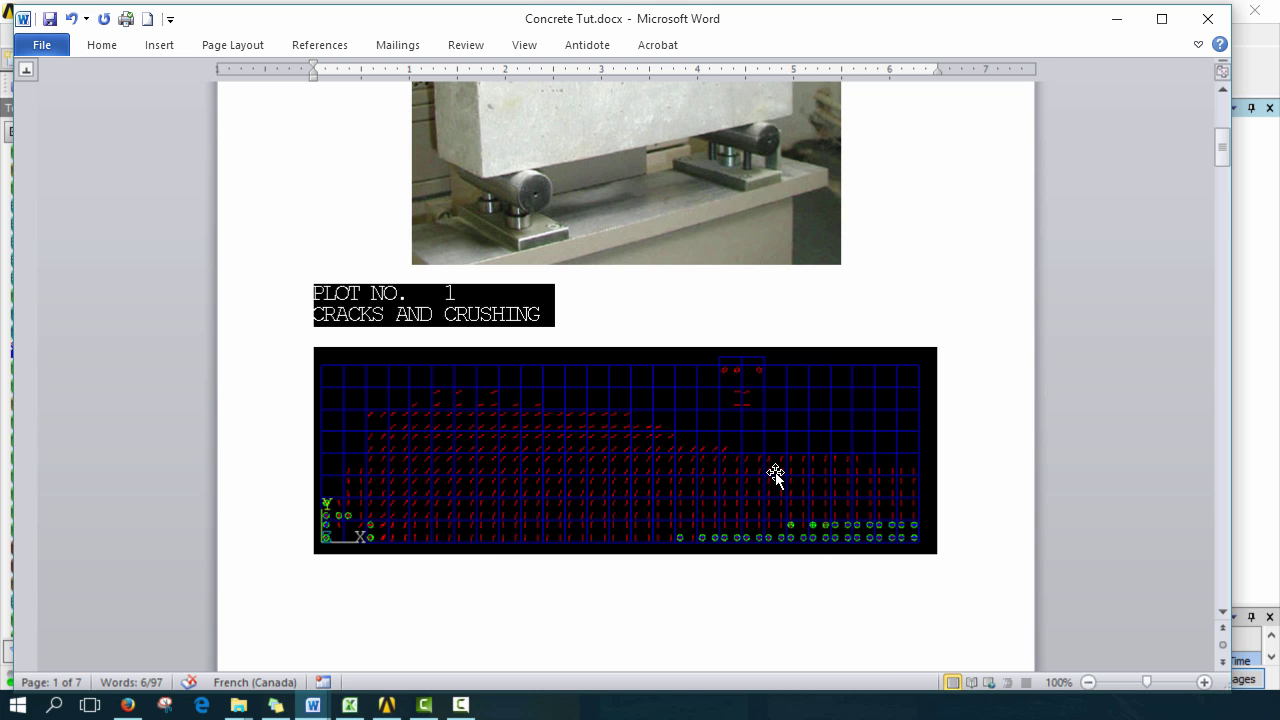
pyautogui.scroll(-12, 776, 473)
pyautogui.scroll(1, 1048, 425)
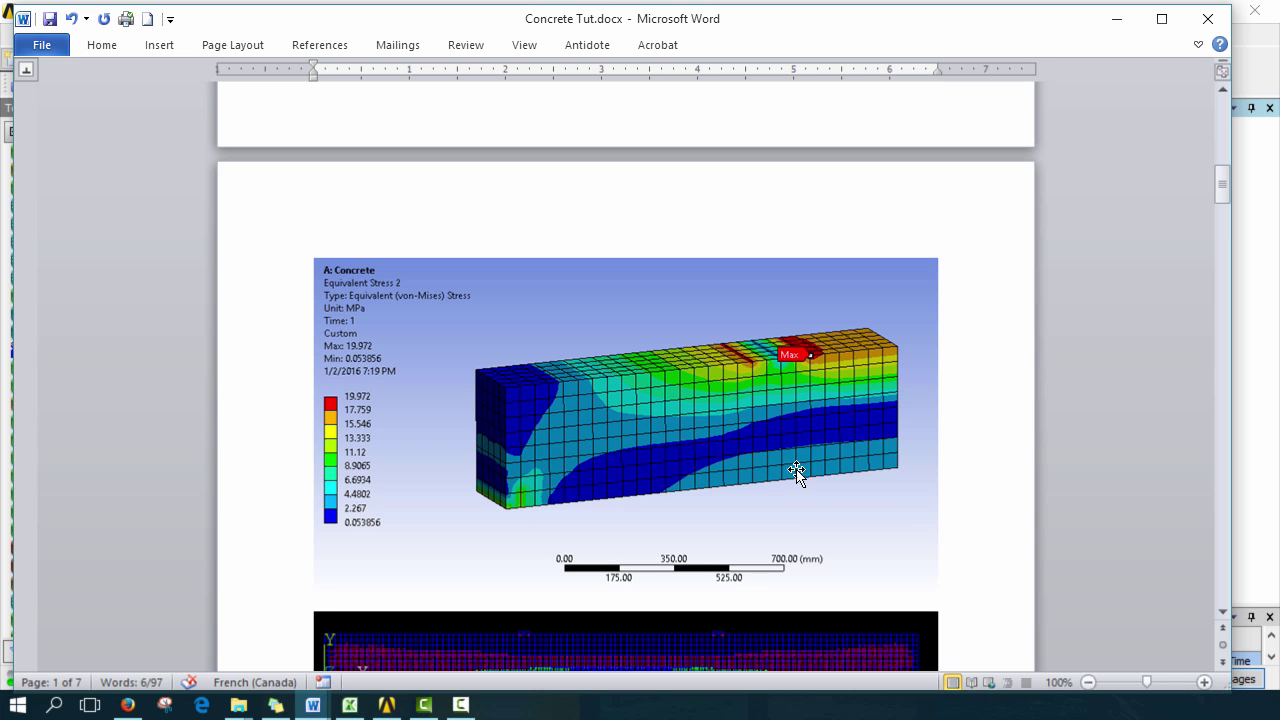
pyautogui.scroll(5, 580, 517)
pyautogui.scroll(-4, 620, 514)
pyautogui.scroll(1, 760, 491)
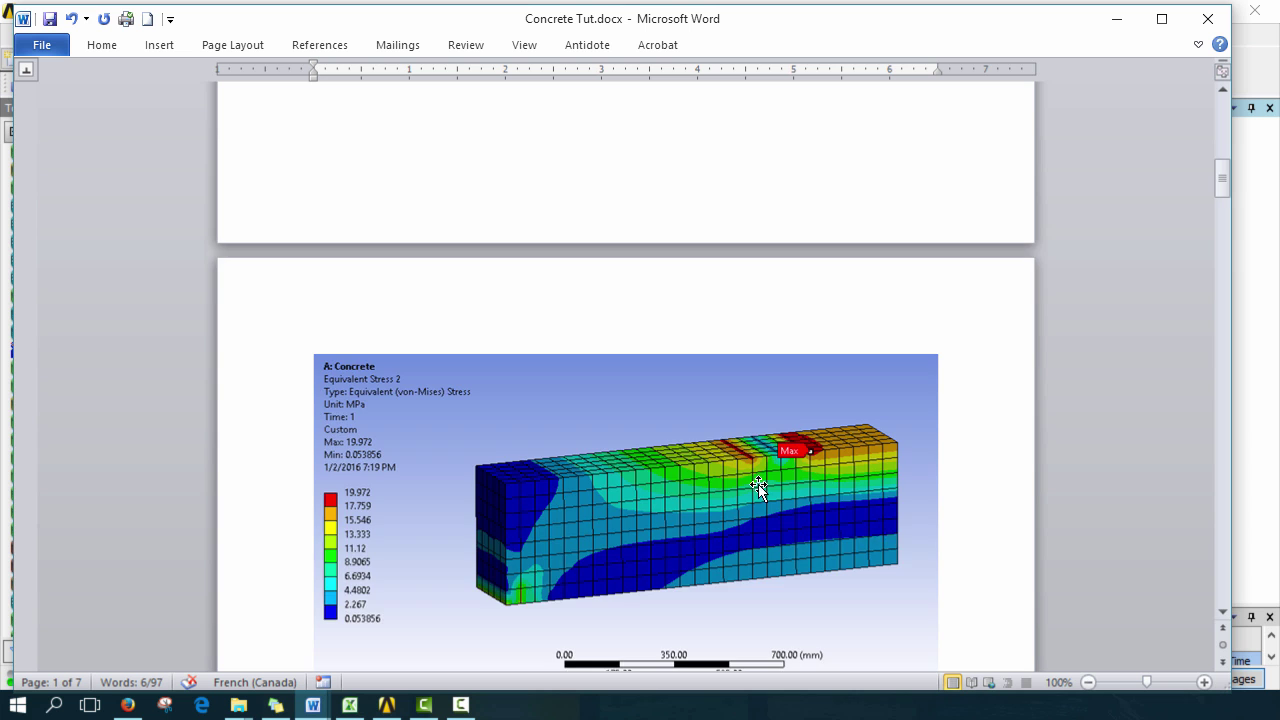
pyautogui.scroll(-7, 837, 400)
# Step: Read the beam's dimensions, reinforcement cross-section, yield stresses and four-point loading layout in the tutorial document
pyautogui.scroll(-15, 837, 400)
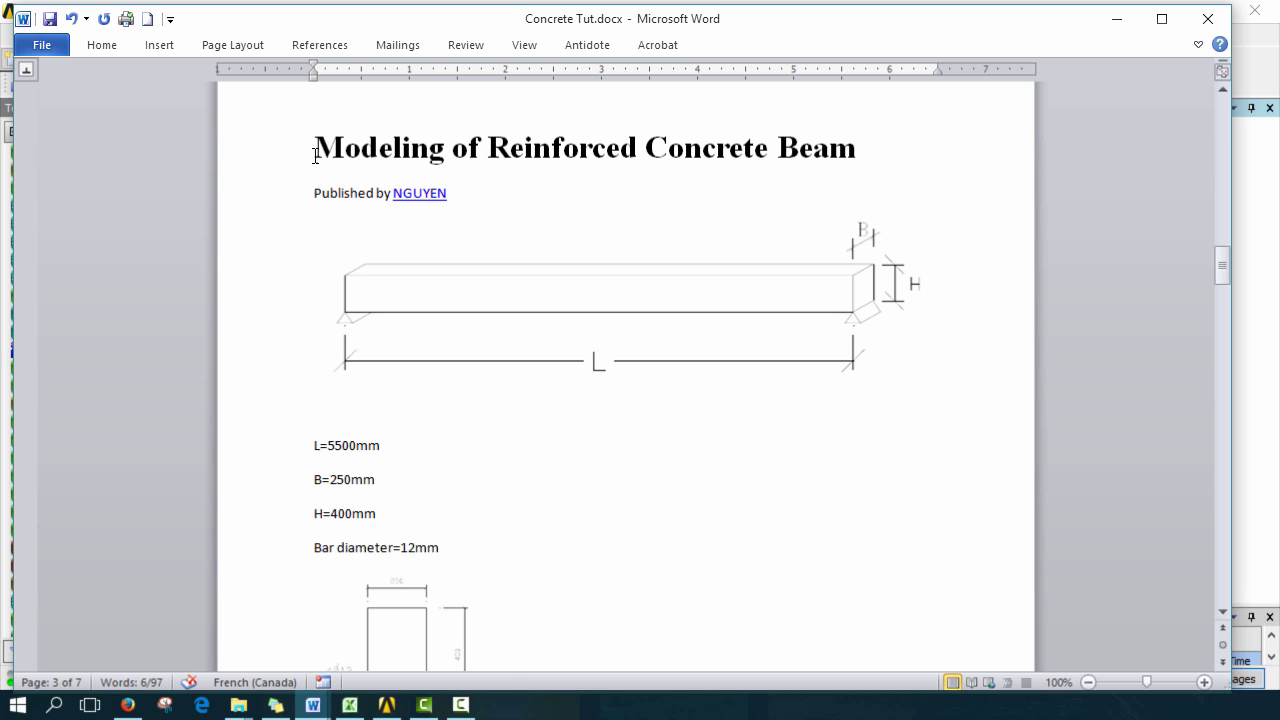
pyautogui.scroll(1, 332, 180)
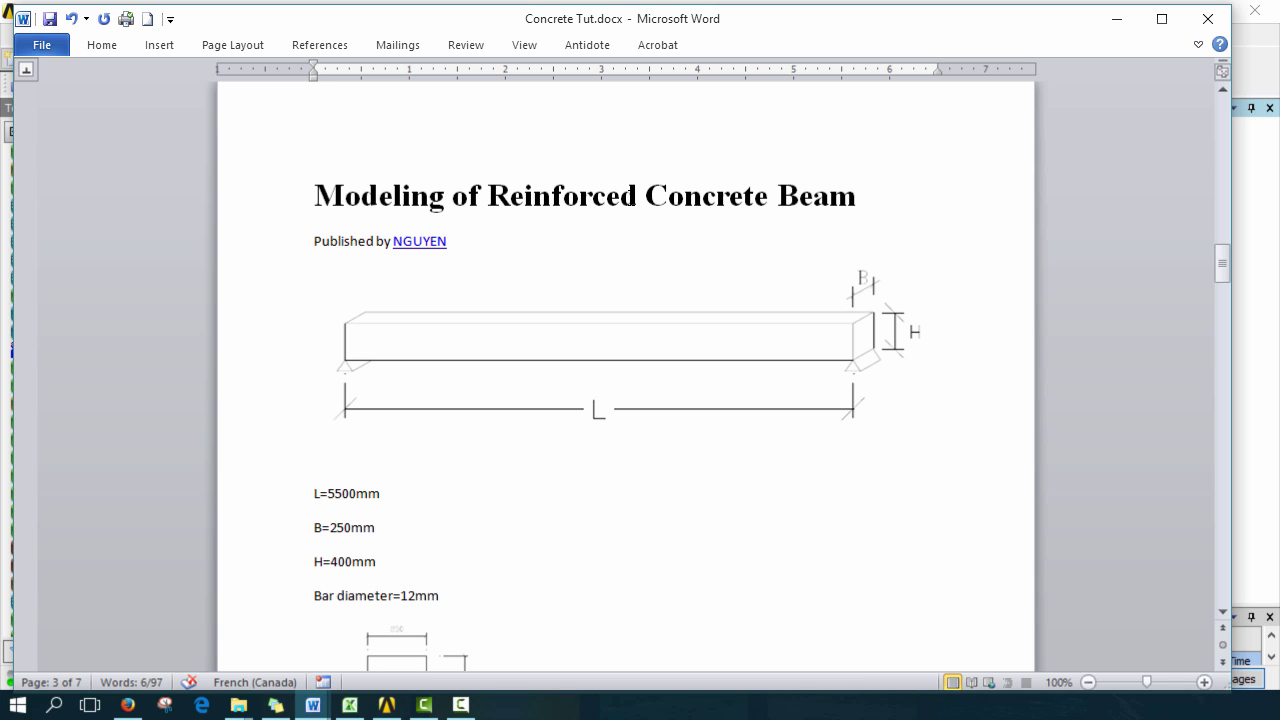
pyautogui.scroll(-1, 605, 310)
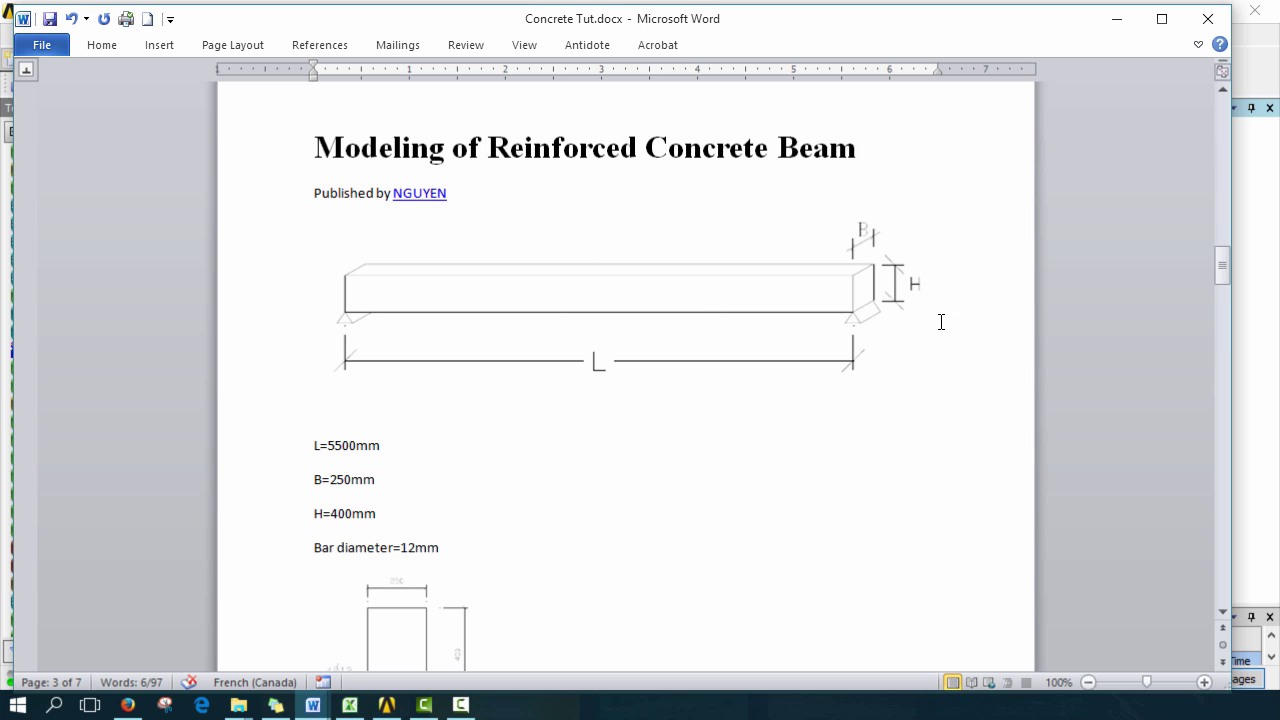
pyautogui.scroll(-12, 941, 321)
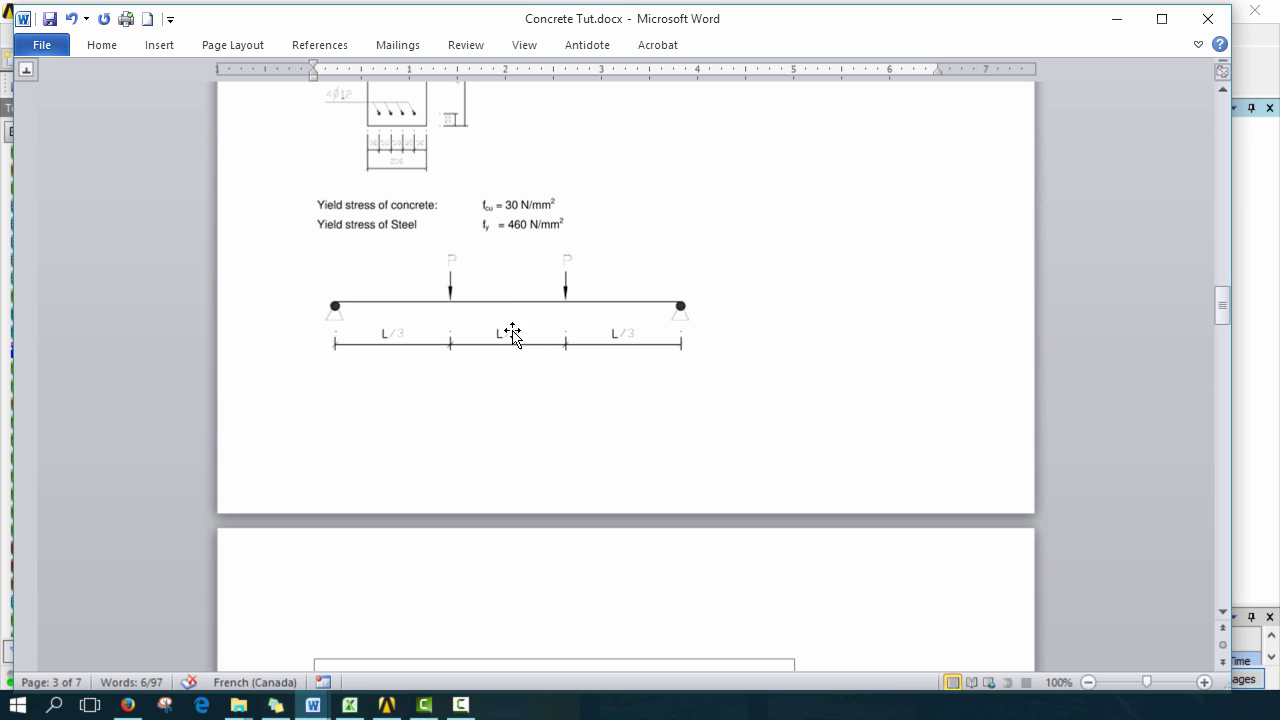
pyautogui.scroll(2, 528, 402)
pyautogui.scroll(3, 528, 402)
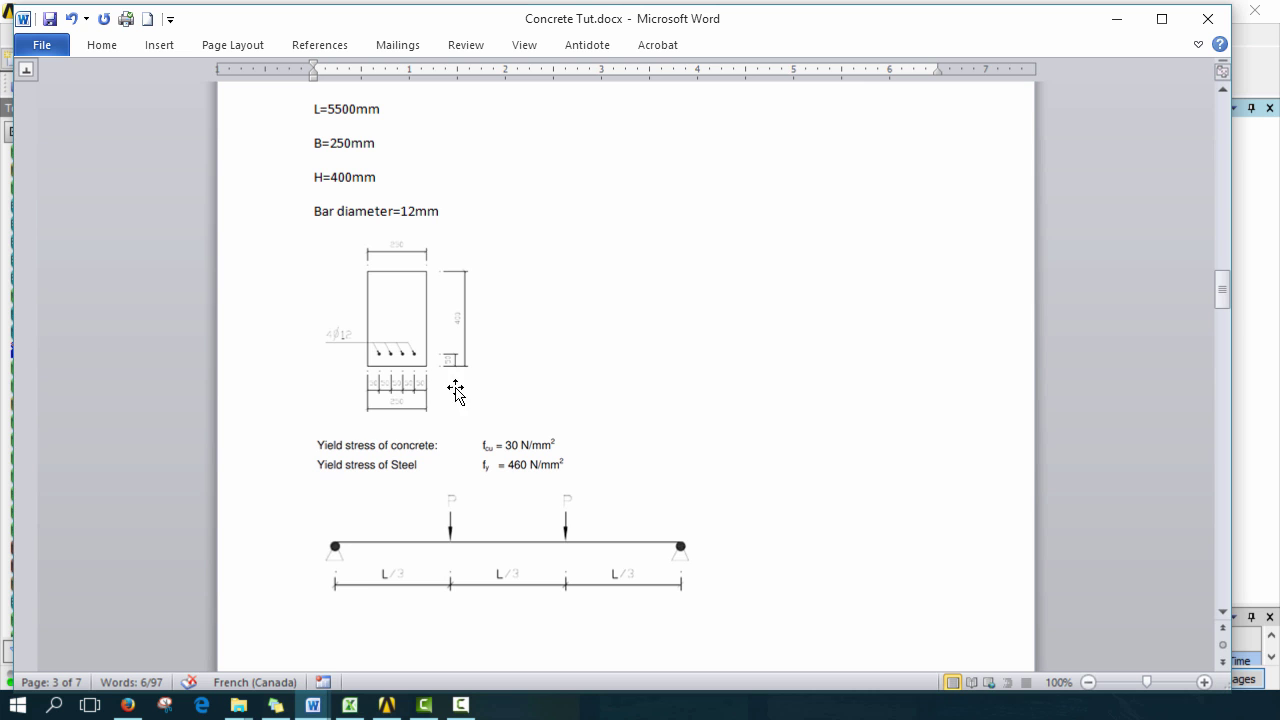
pyautogui.scroll(2, 609, 434)
# Step: Switch to ANSYS Workbench and add a Static Structural system named "Concrete Static" to the project schematic
pyautogui.doubleClick(545, 9)
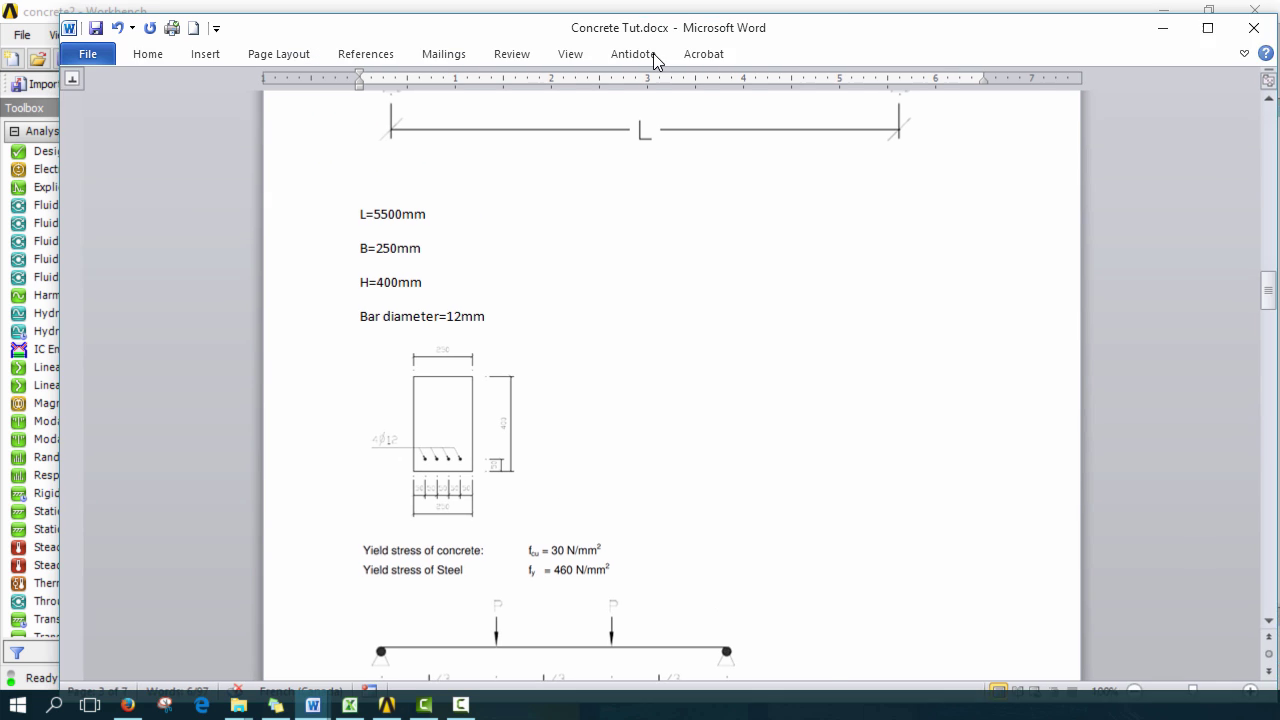
pyautogui.click(296, 14)
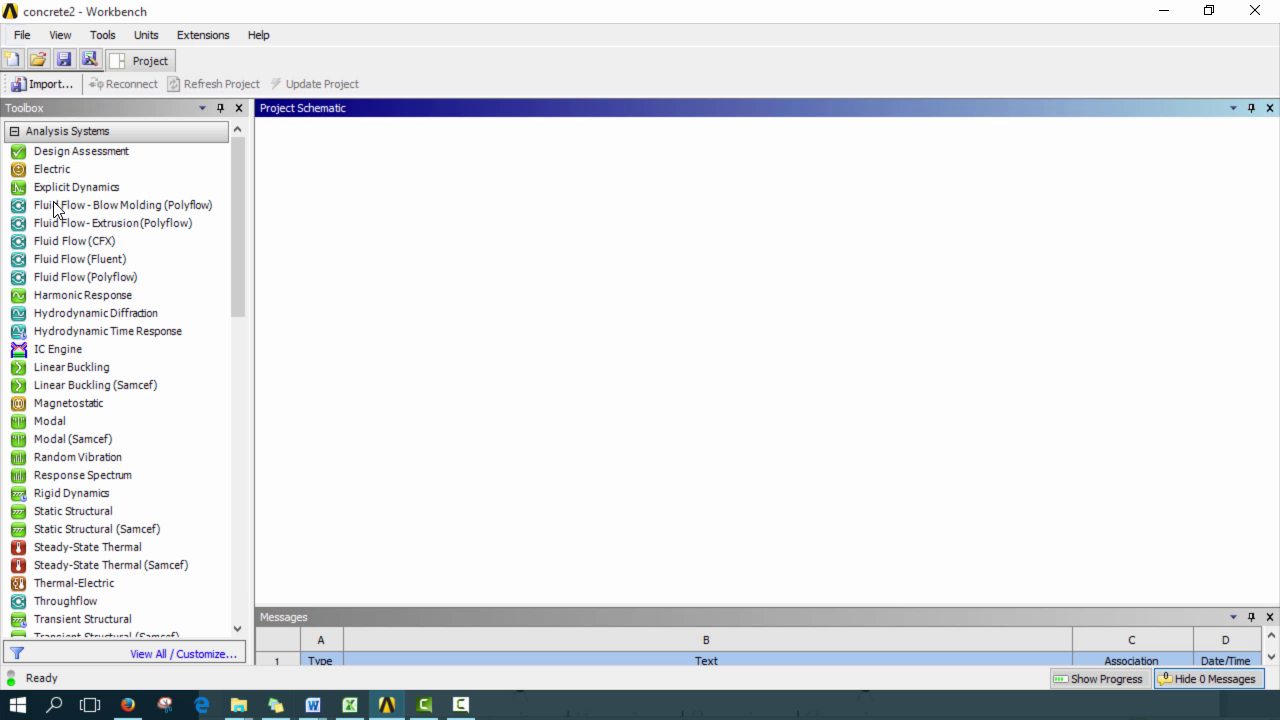
pyautogui.moveTo(100, 511); pyautogui.dragTo(357, 213)
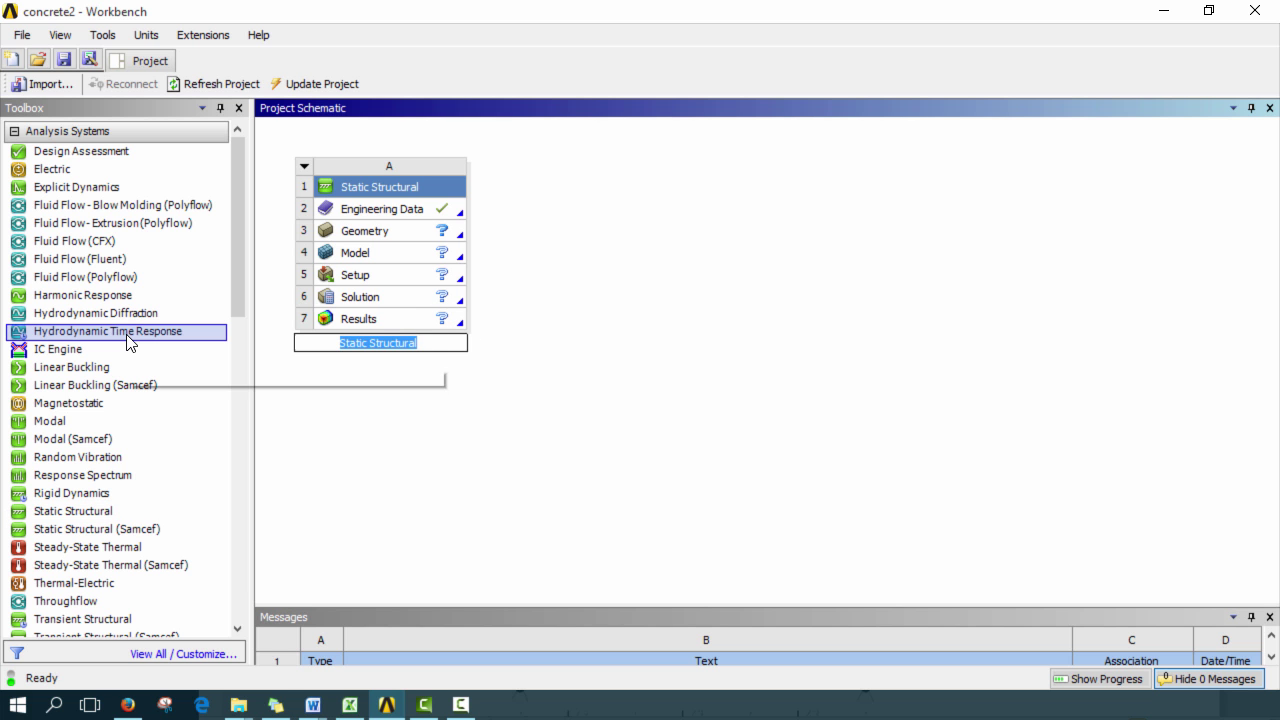
pyautogui.write('Concrete Static')
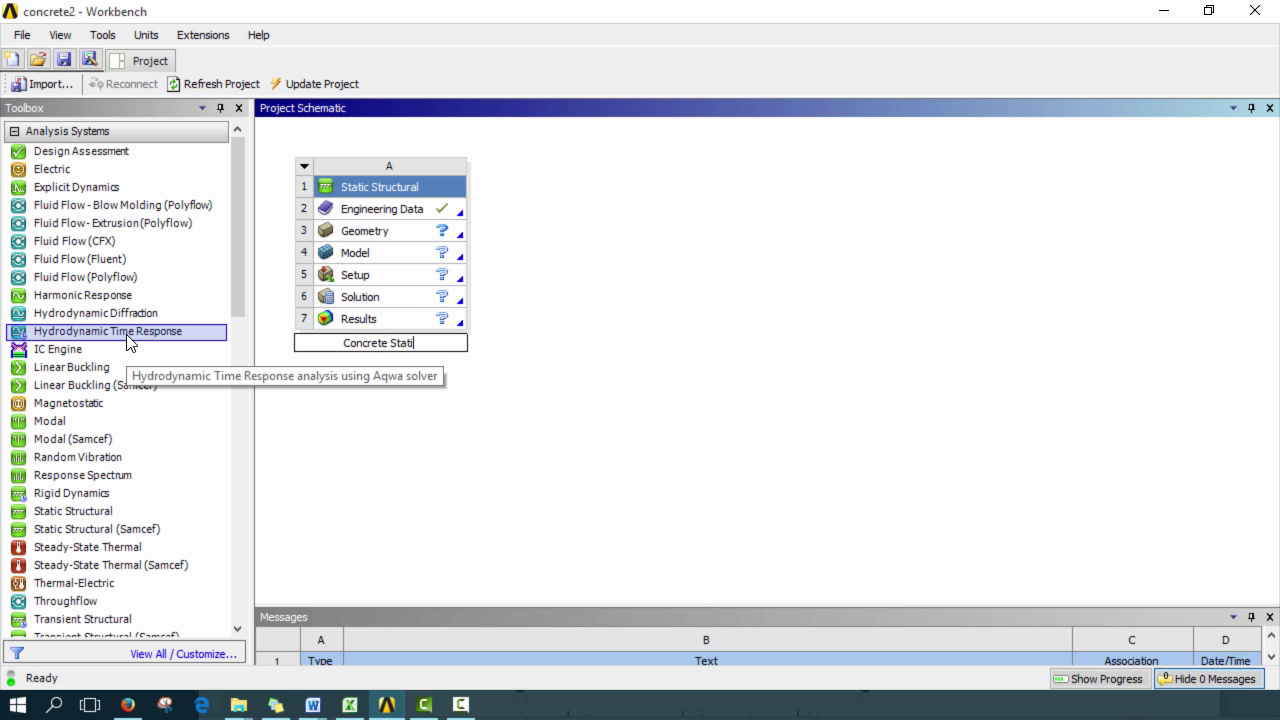
pyautogui.press('Return')
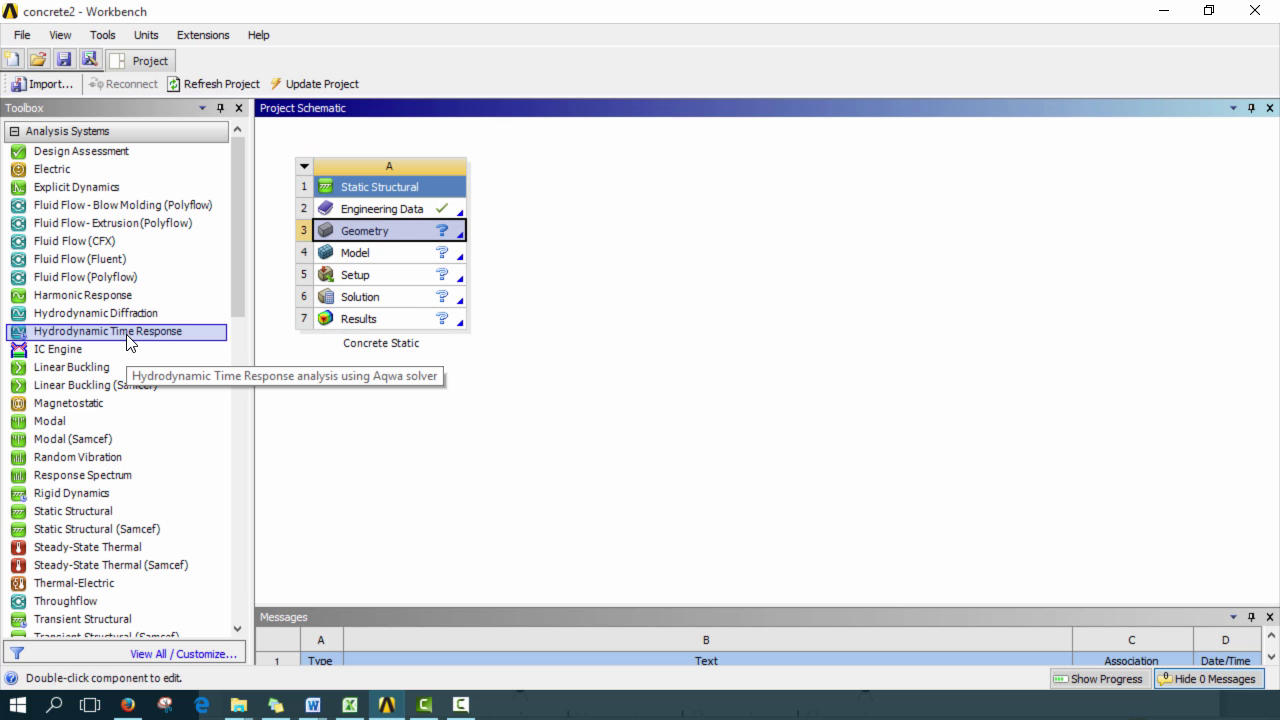
# Step: Open the Concrete Static geometry in DesignModeler and enter sketching on the XY plane, viewed face-on
pyautogui.doubleClick(417, 240)
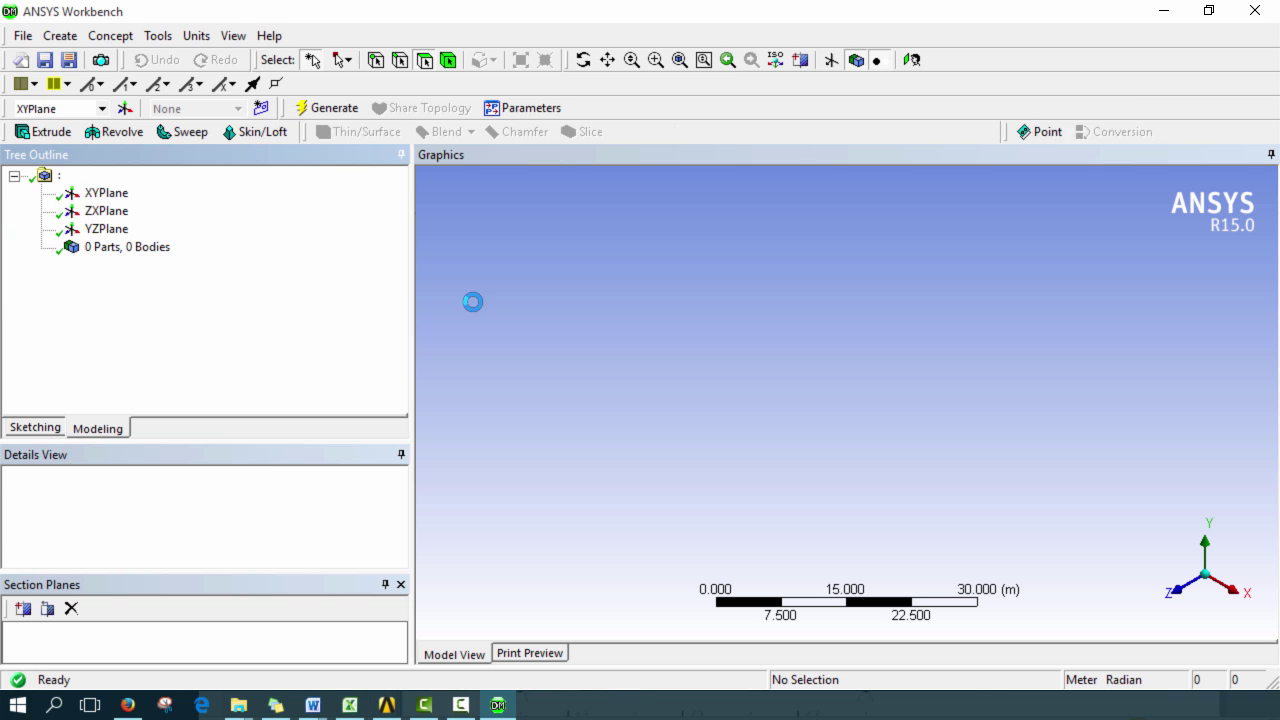
pyautogui.click(110, 194)
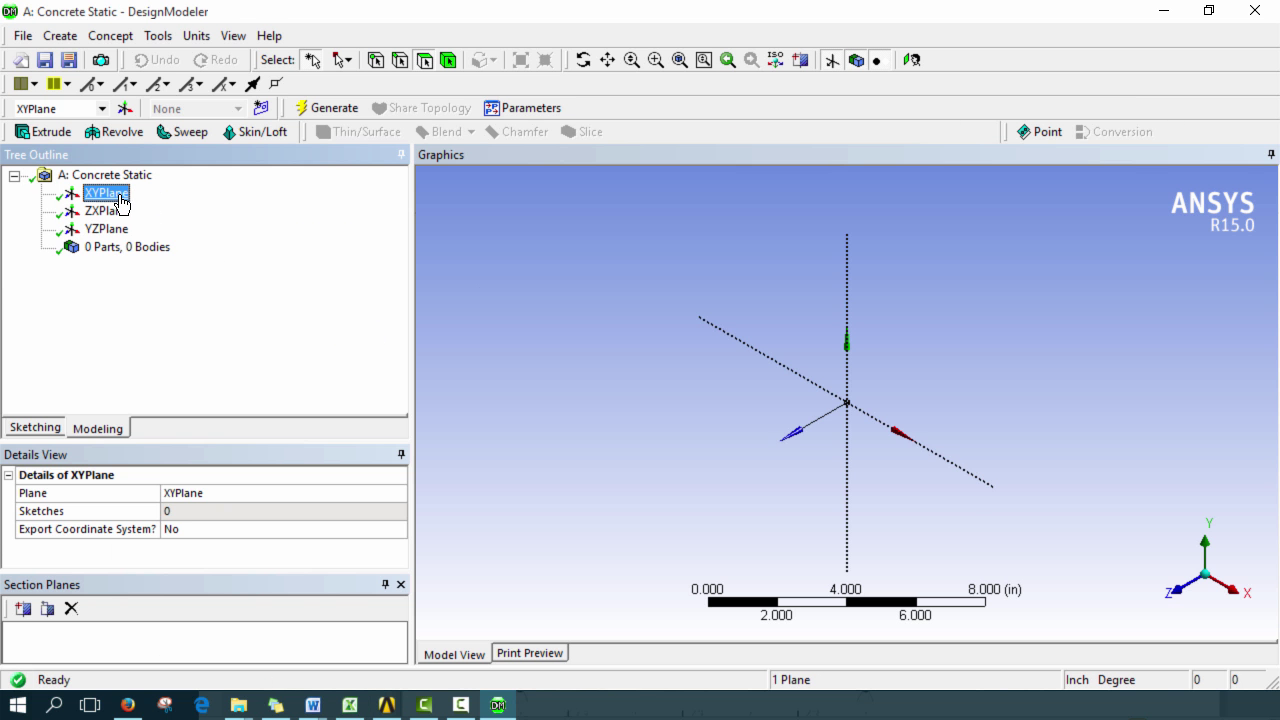
pyautogui.click(912, 61)
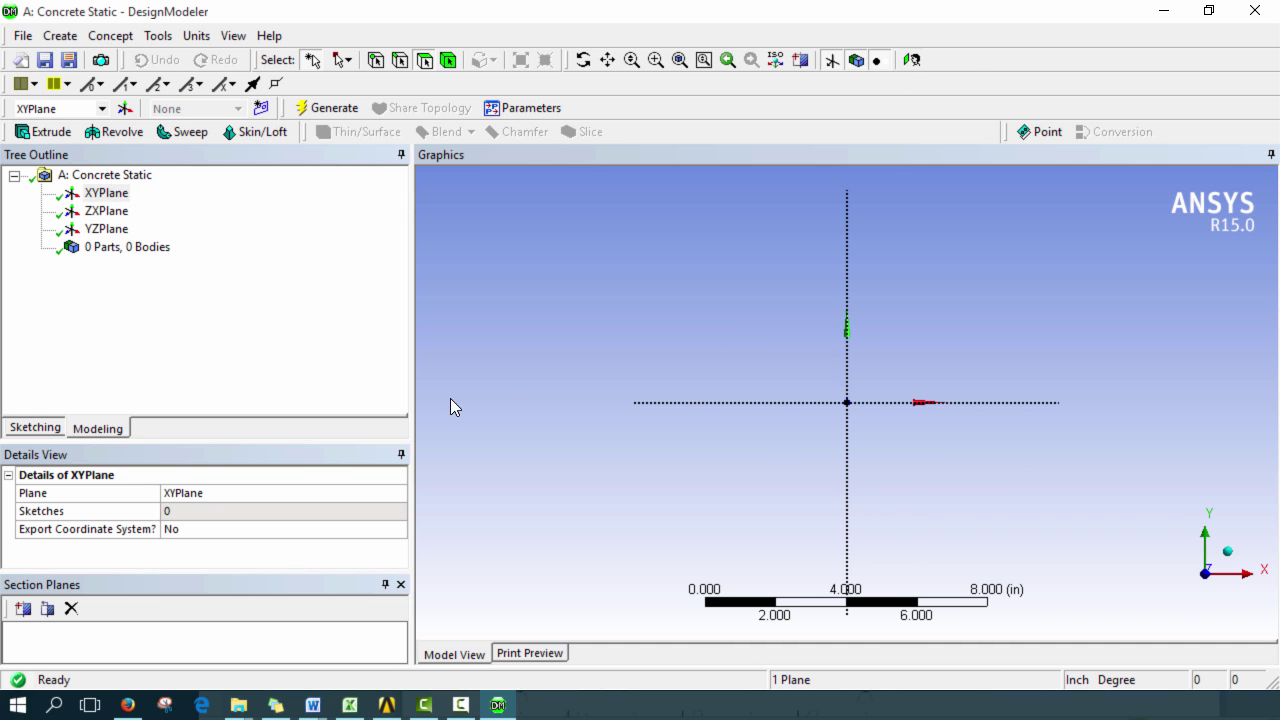
pyautogui.click(44, 429)
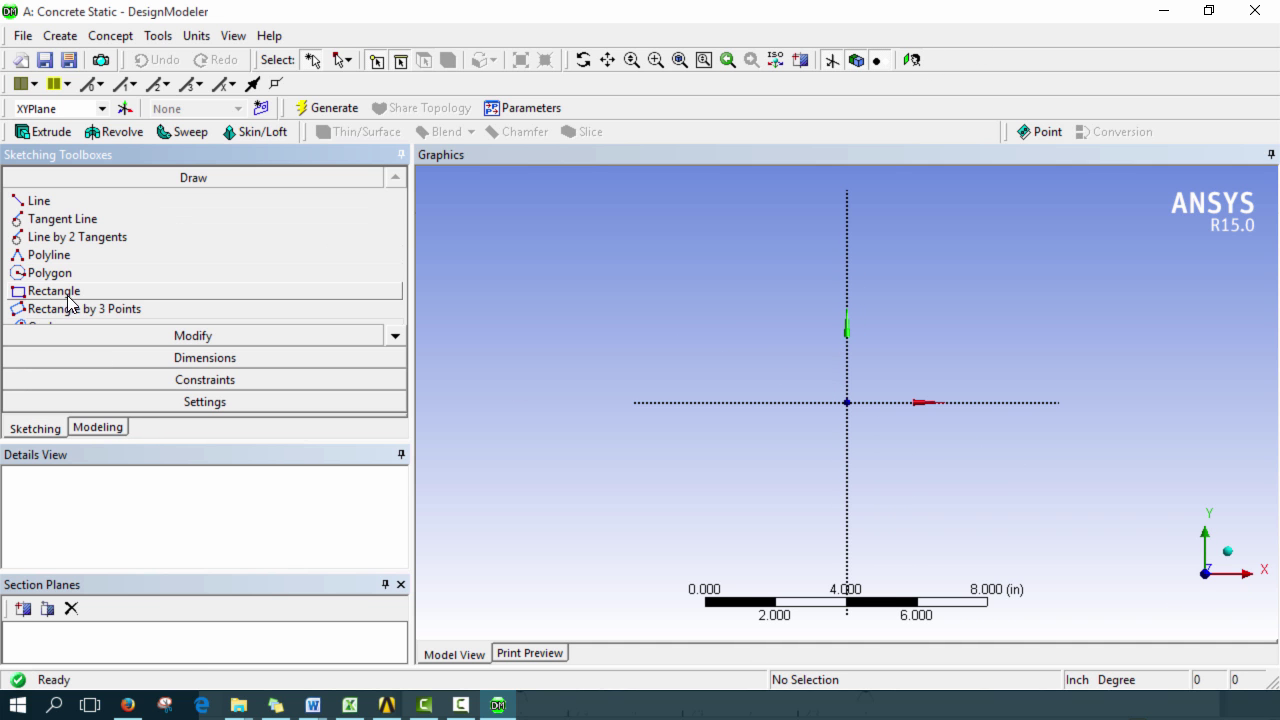
# Step: Set the length unit to millimetres and sketch a rectangle from the origin, about 83 mm wide and 27 mm high
pyautogui.click(197, 36)
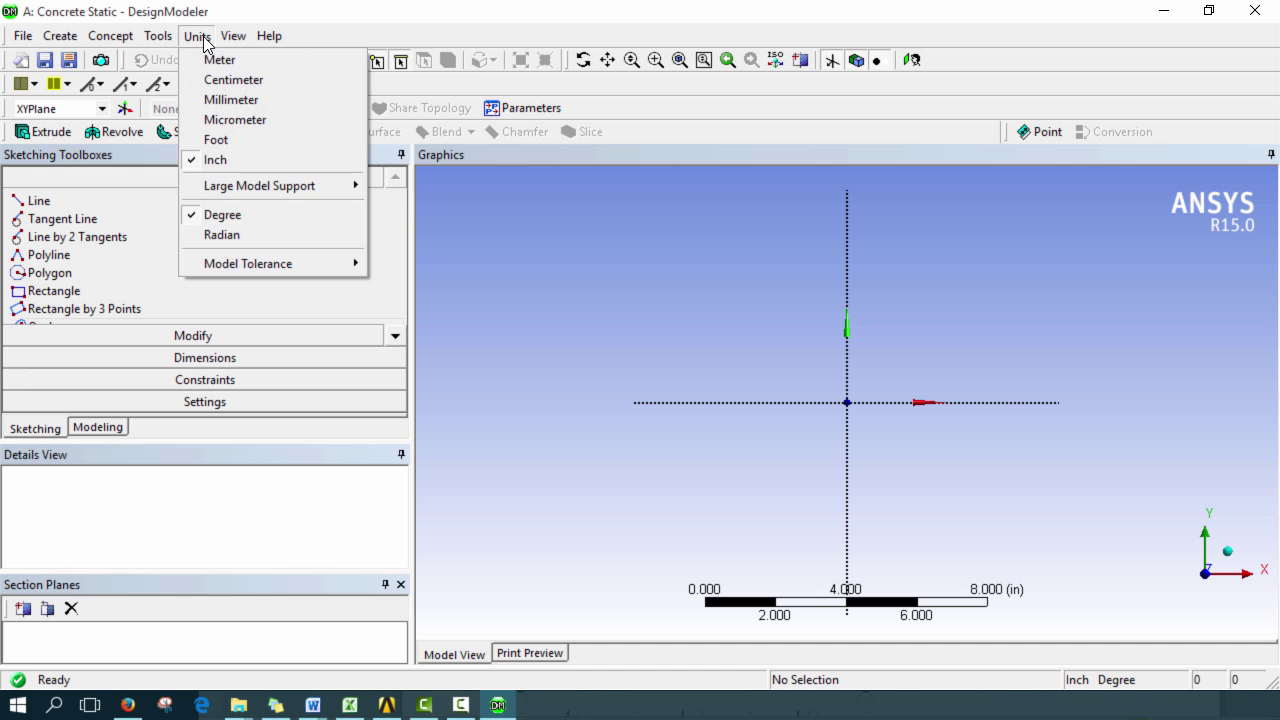
pyautogui.click(238, 101)
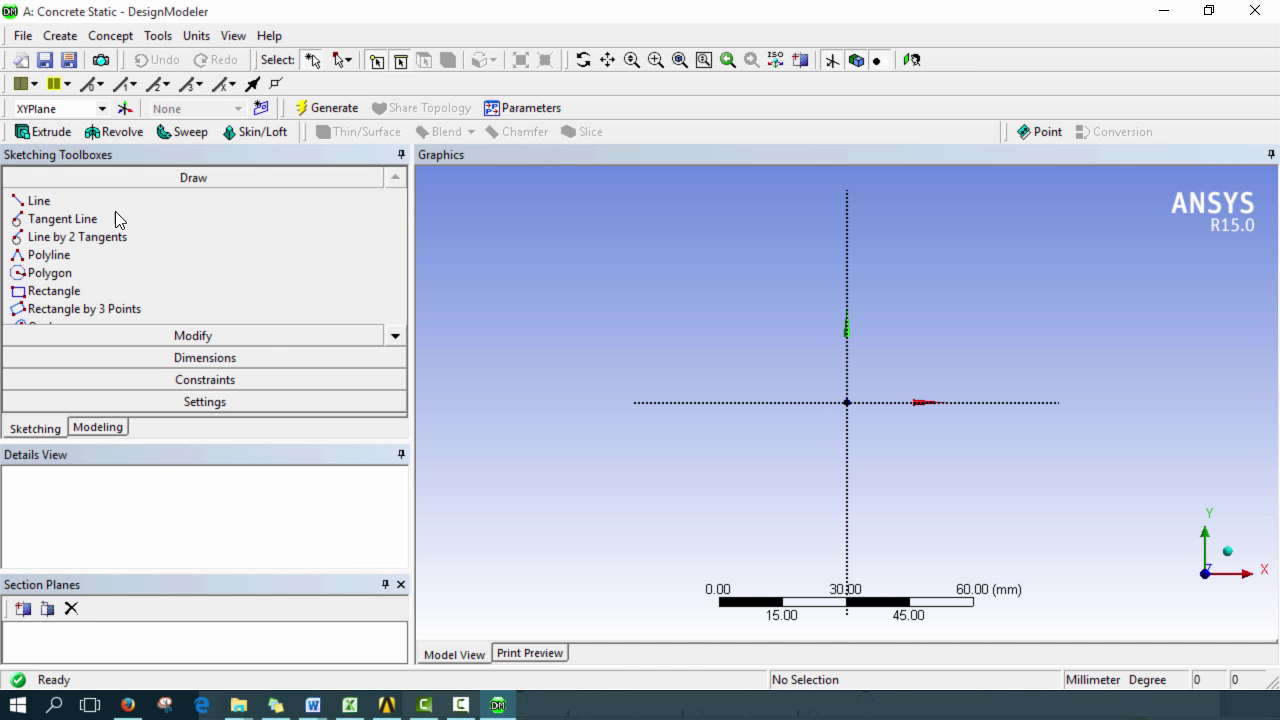
pyautogui.click(76, 296)
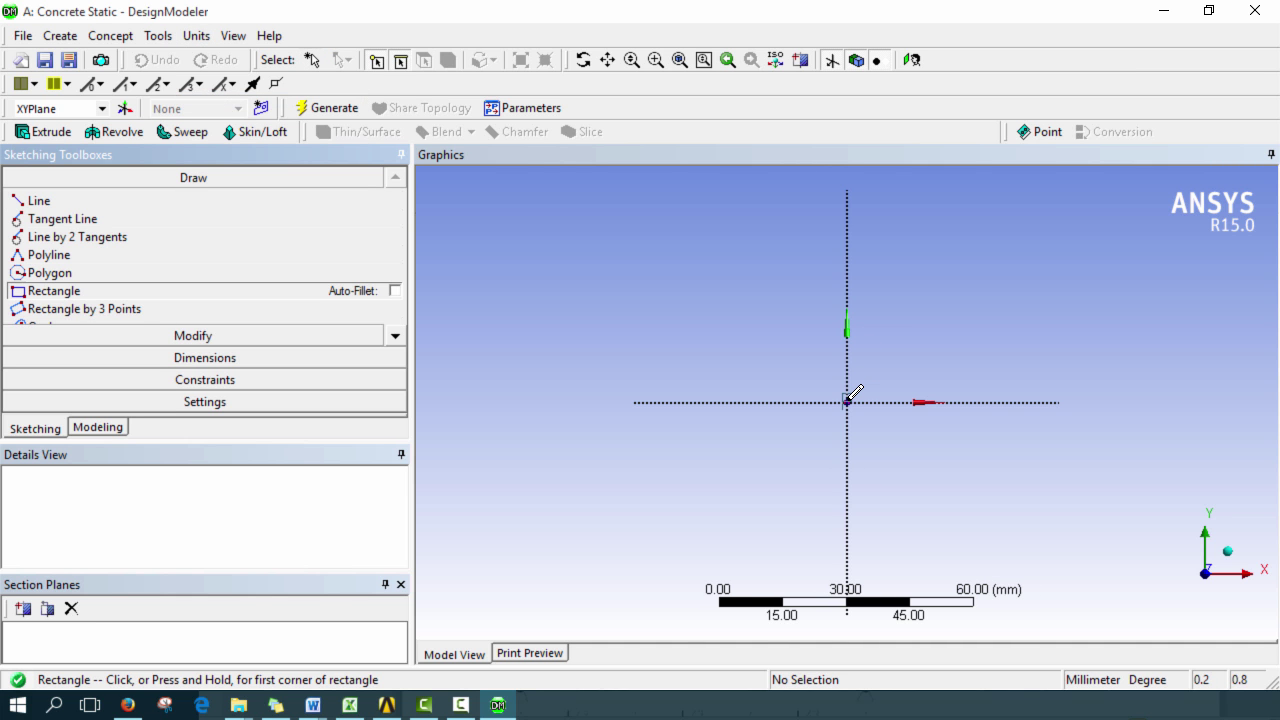
pyautogui.moveTo(847, 401)
pyautogui.mouseDown()
pyautogui.moveTo(1134, 366)
pyautogui.moveTo(1186, 260)
pyautogui.moveTo(1190, 300)
pyautogui.moveTo(1197, 290)
pyautogui.mouseUp()
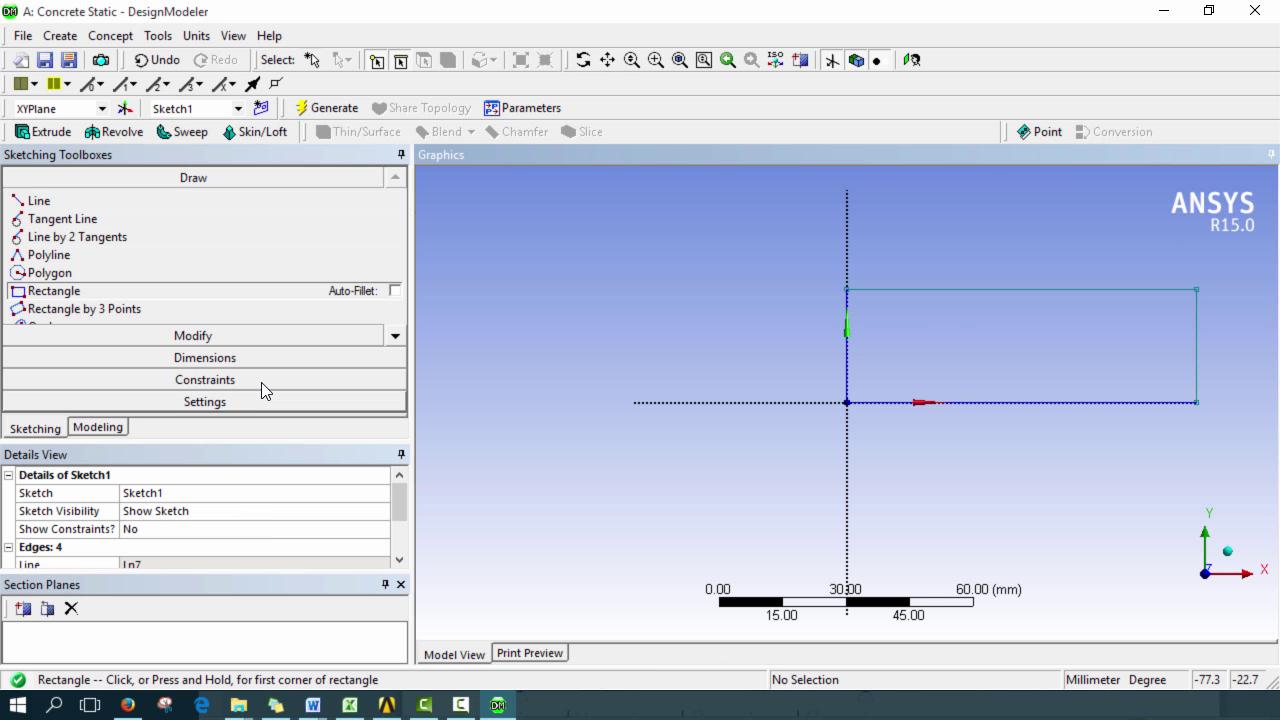
# Step: Dimension the rectangle's left edge and set its height to 400 mm
pyautogui.click(240, 358)
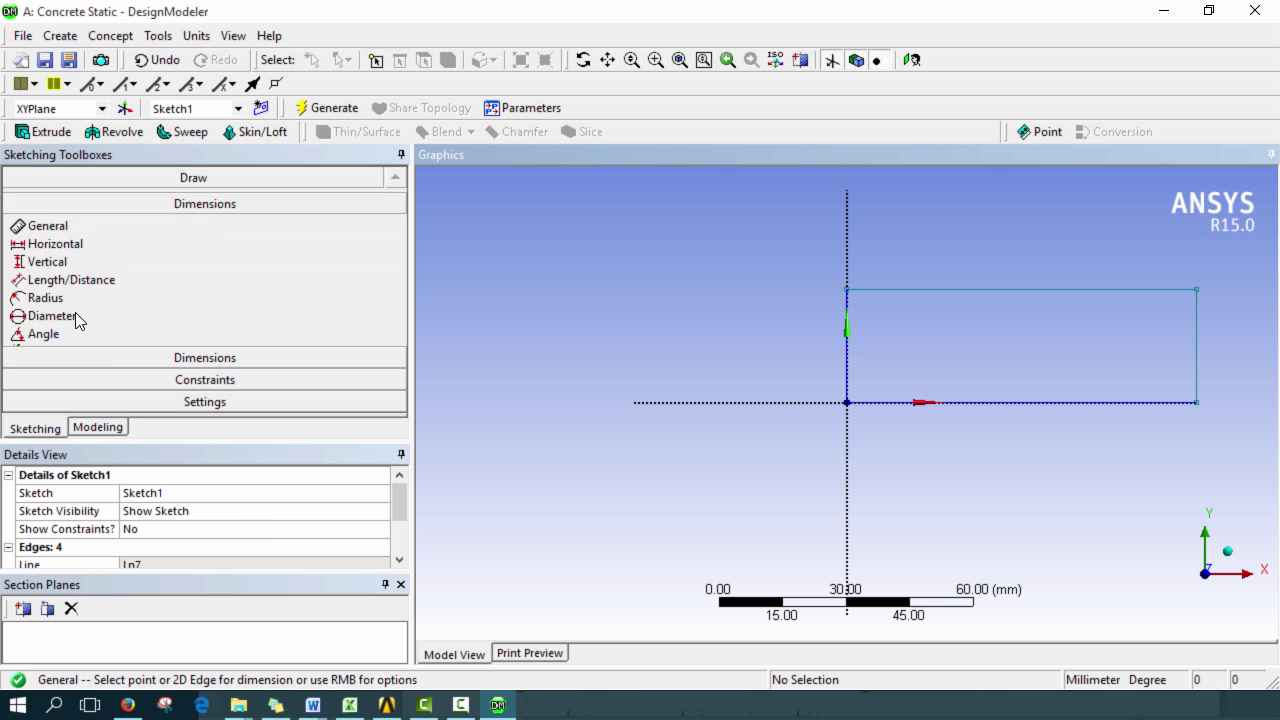
pyautogui.click(847, 340)
pyautogui.click(733, 342)
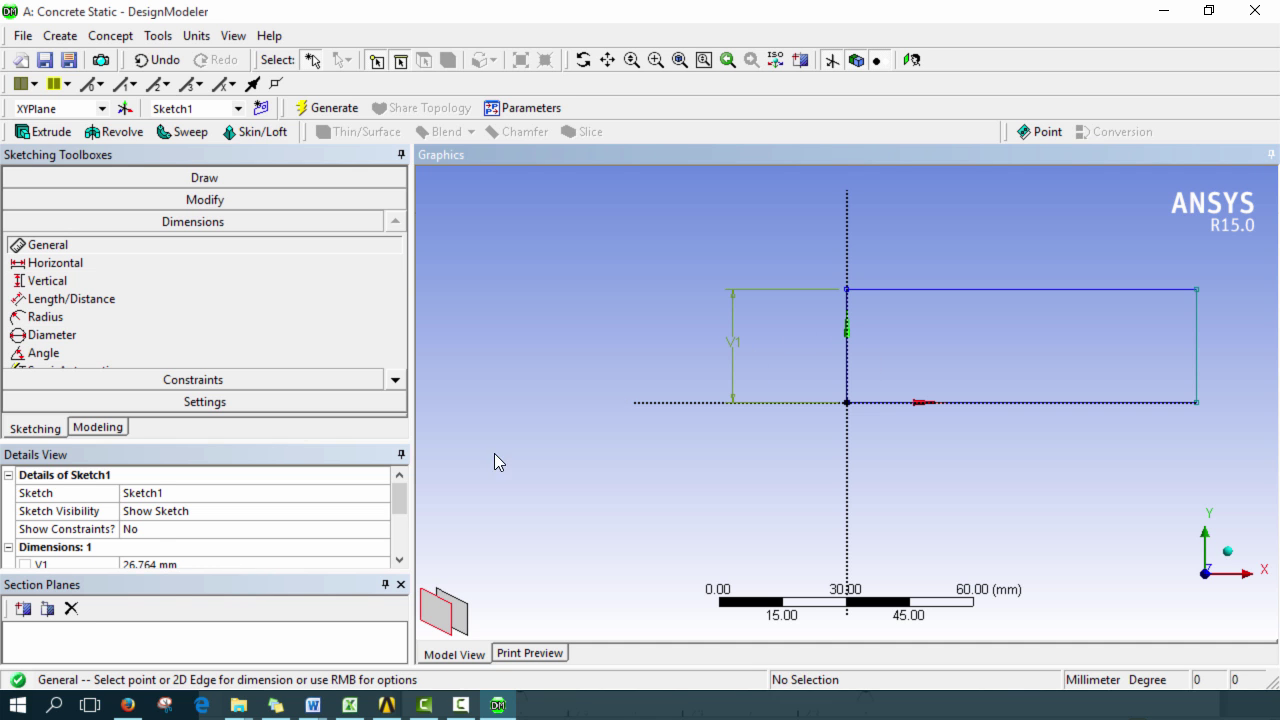
pyautogui.click(197, 564)
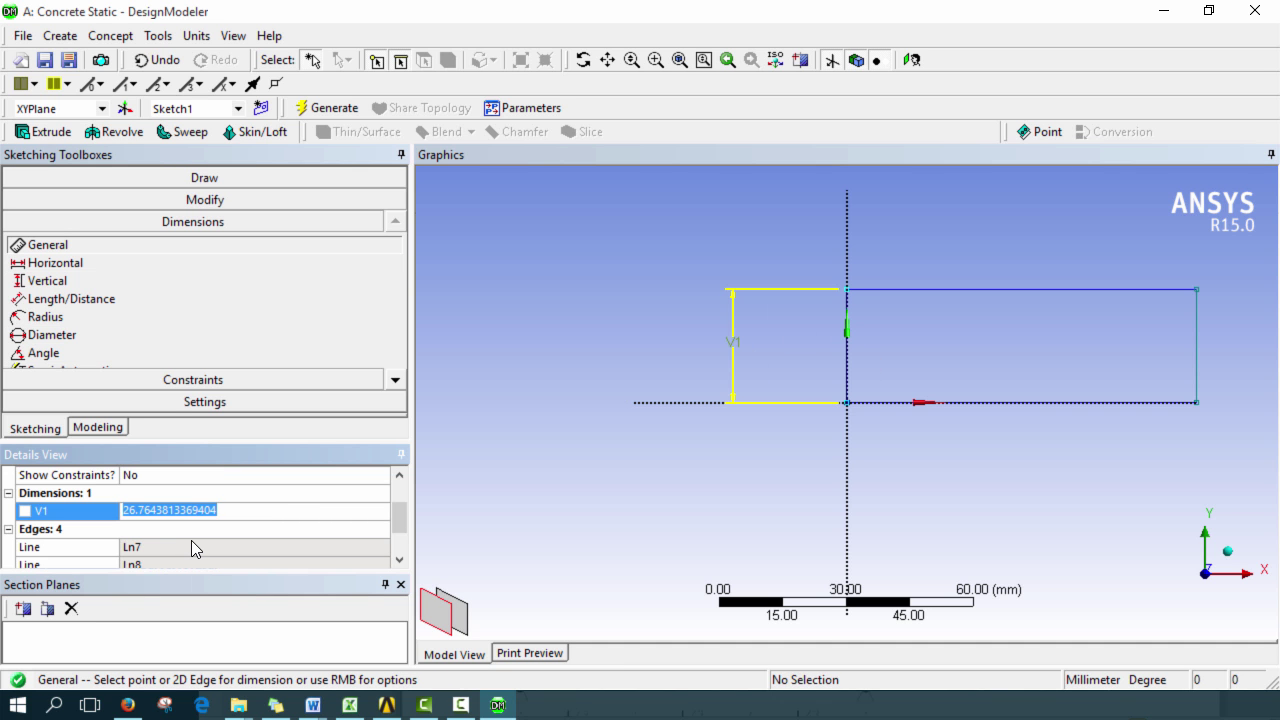
pyautogui.write('400')
pyautogui.press('Return')
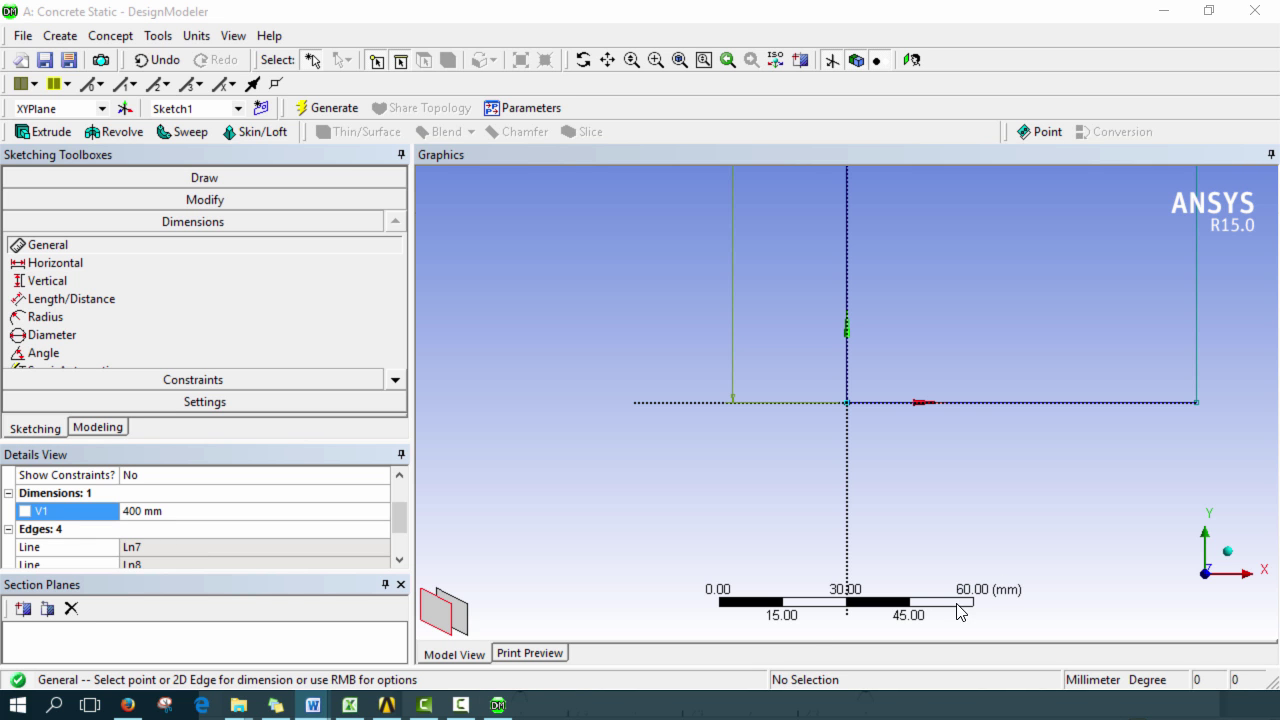
# Step: Dimension the rectangle's bottom edge and set its length to 2750 mm
pyautogui.click(964, 402)
pyautogui.click(983, 496)
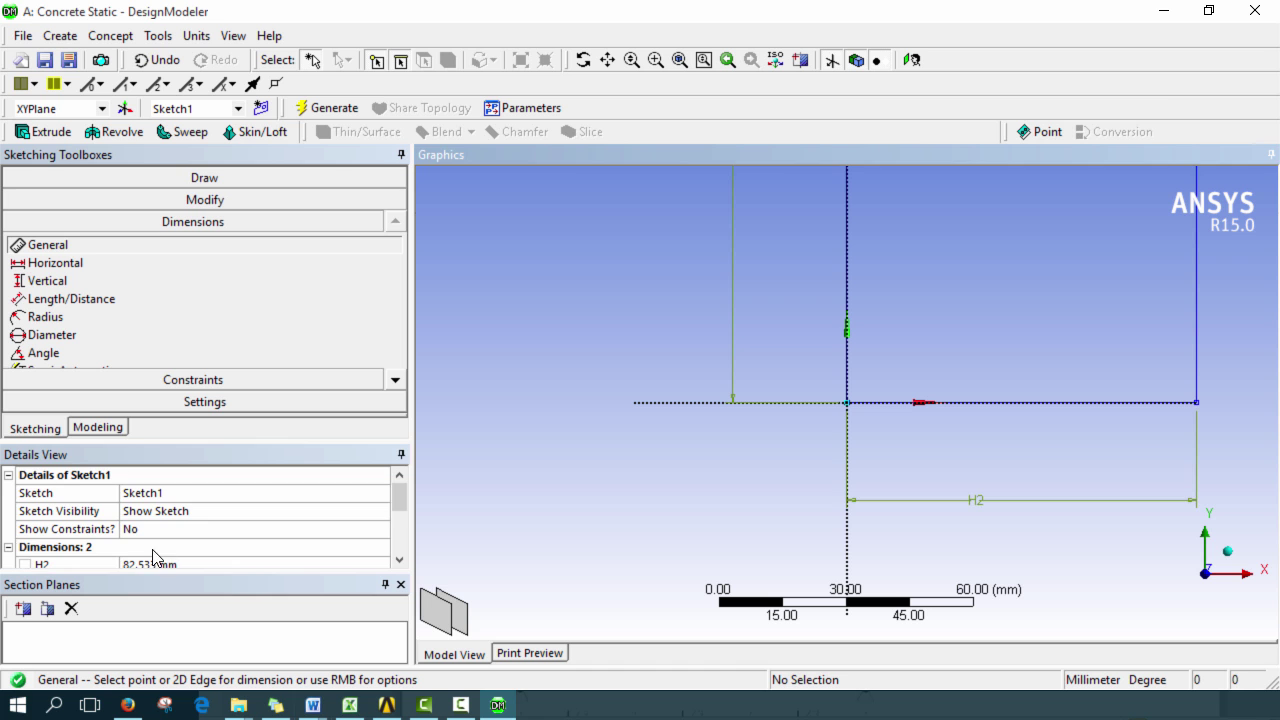
pyautogui.click(174, 565)
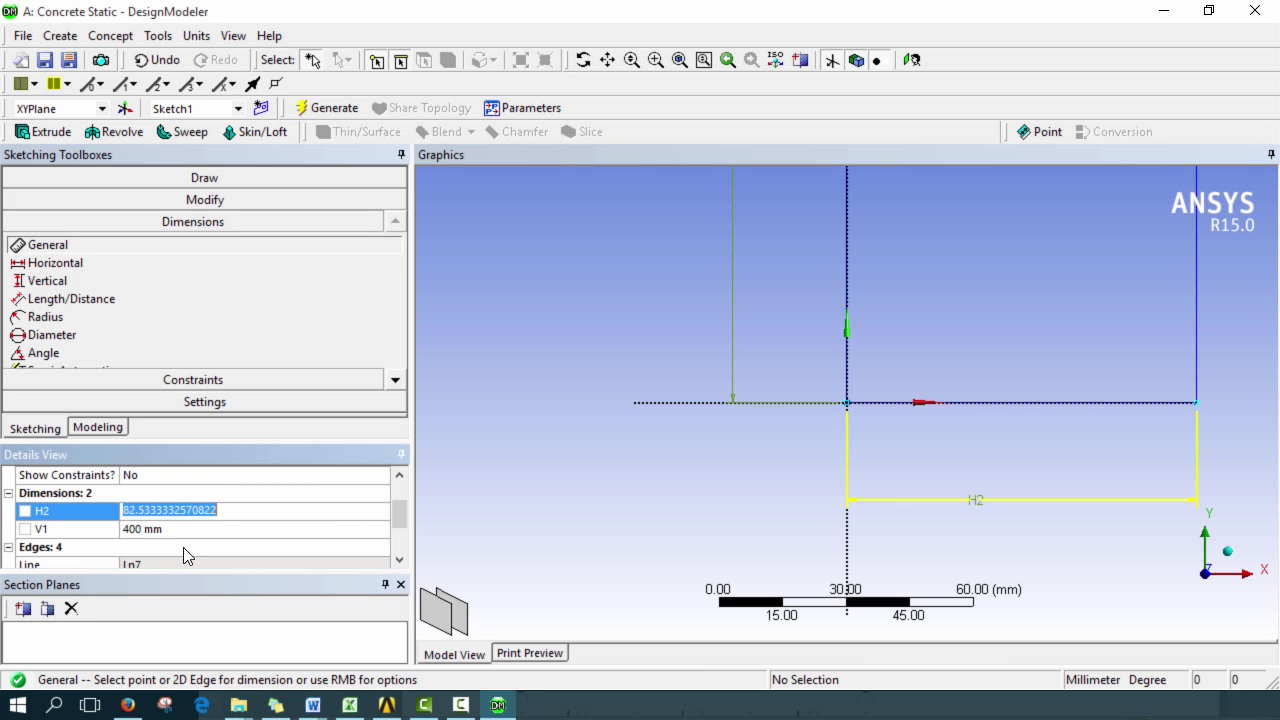
pyautogui.write('2750')
pyautogui.press('Return')
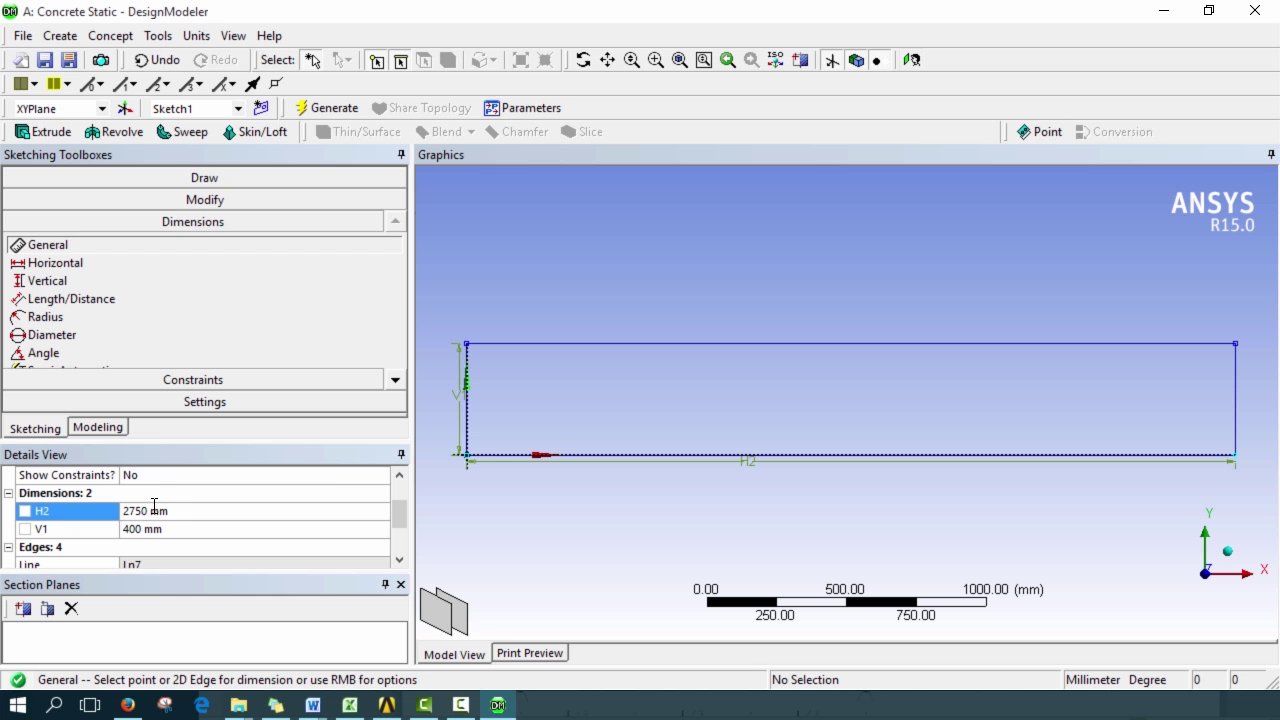
# Step: Sketch a small rectangle standing on the beam's top edge, starting about 1797 mm from the origin
pyautogui.click(200, 178)
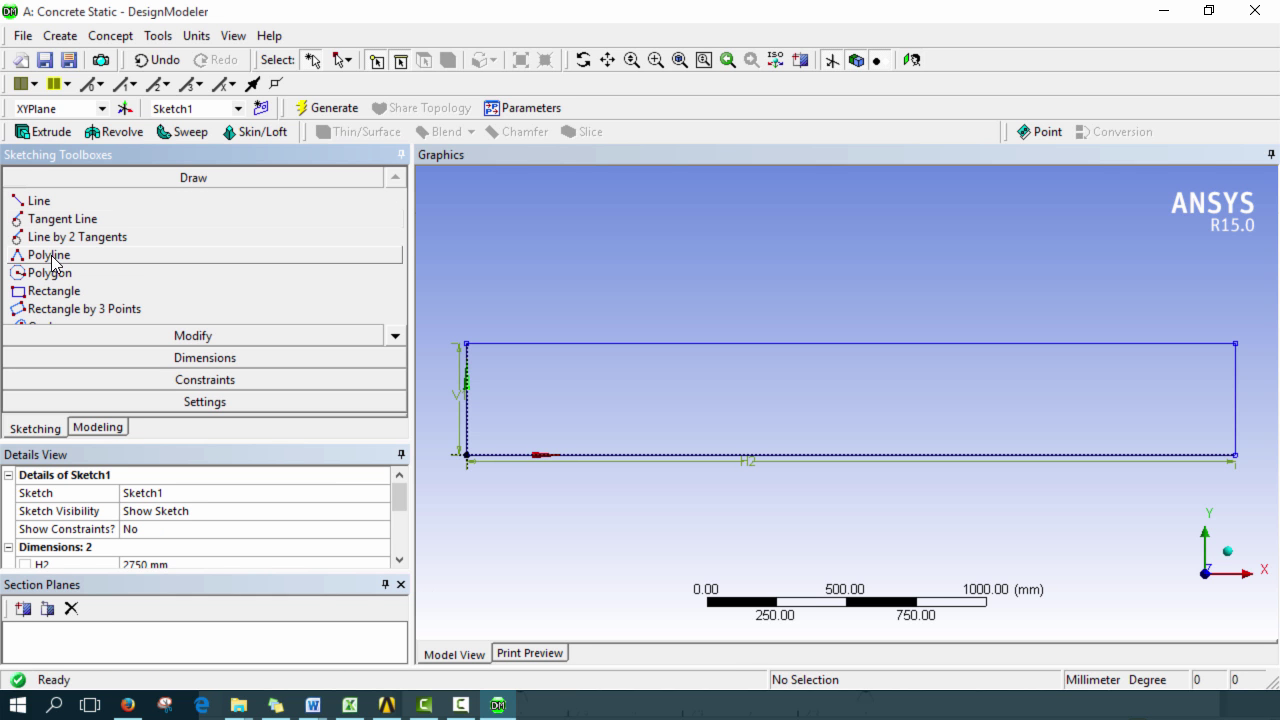
pyautogui.click(54, 291)
pyautogui.click(968, 342)
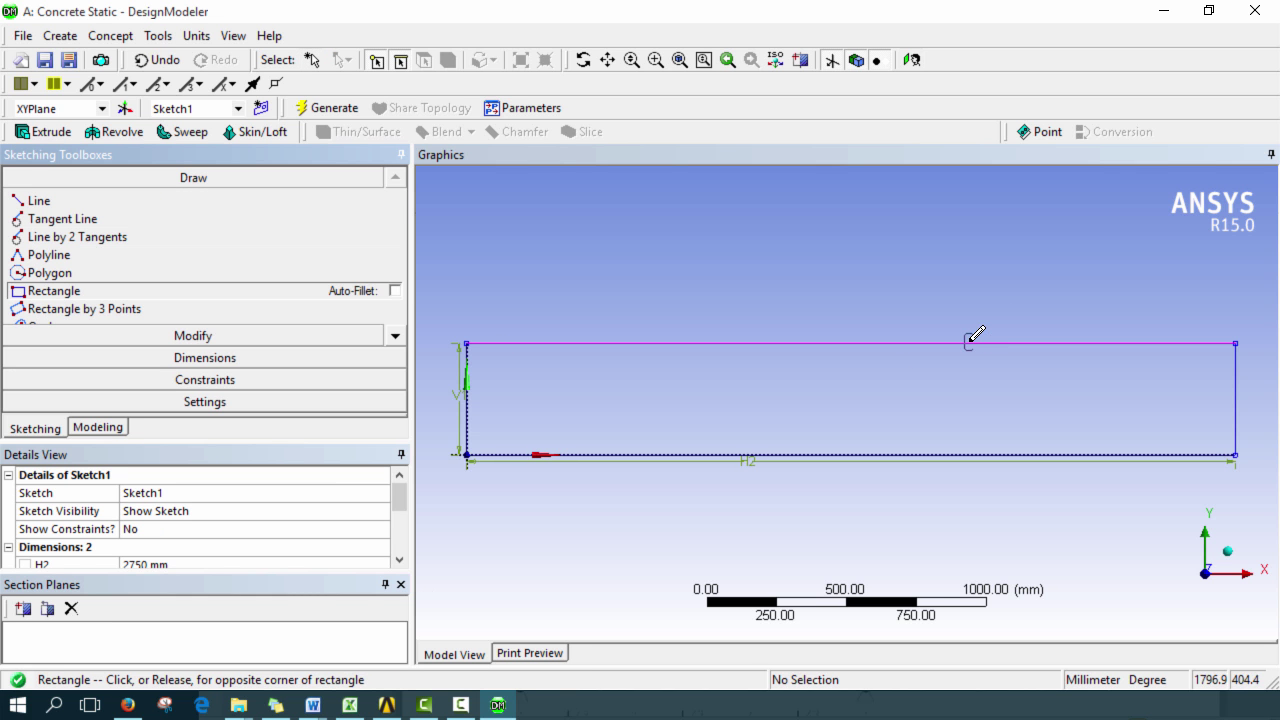
pyautogui.click(1079, 312)
# Step: Dimension the small rectangle's top edge and set its width to 100 mm
pyautogui.click(265, 358)
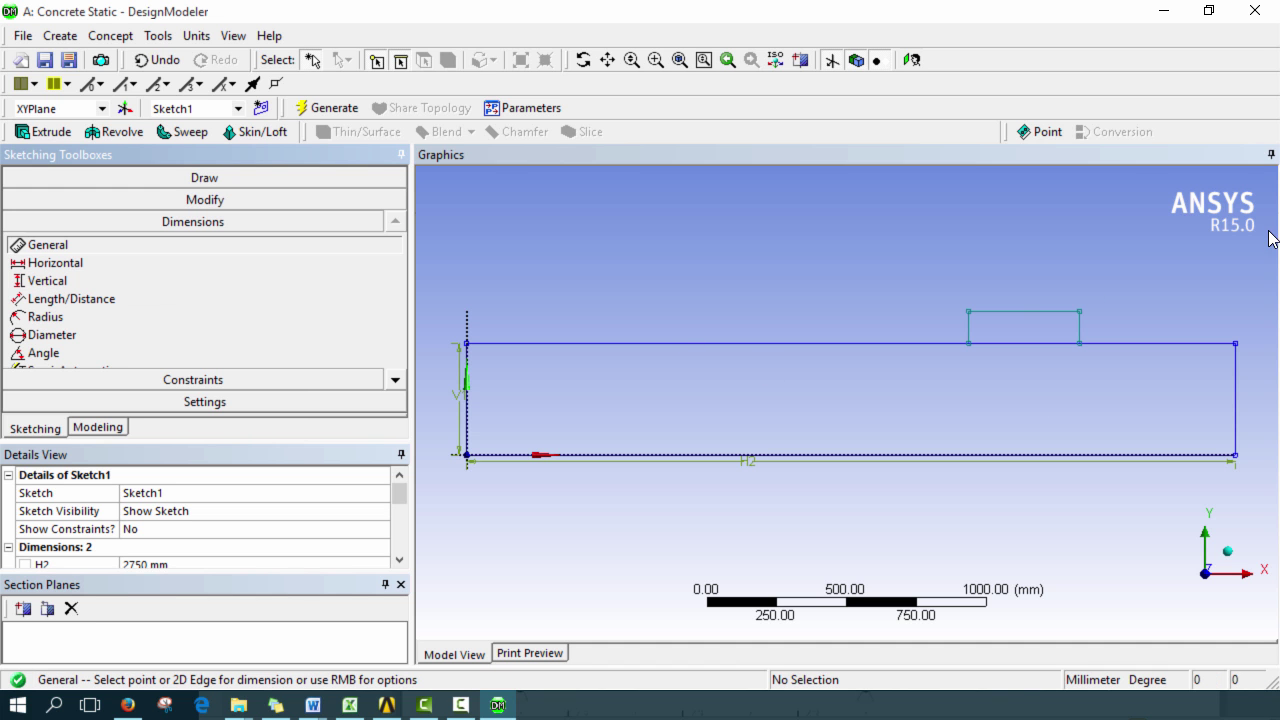
pyautogui.click(1016, 313)
pyautogui.click(1022, 280)
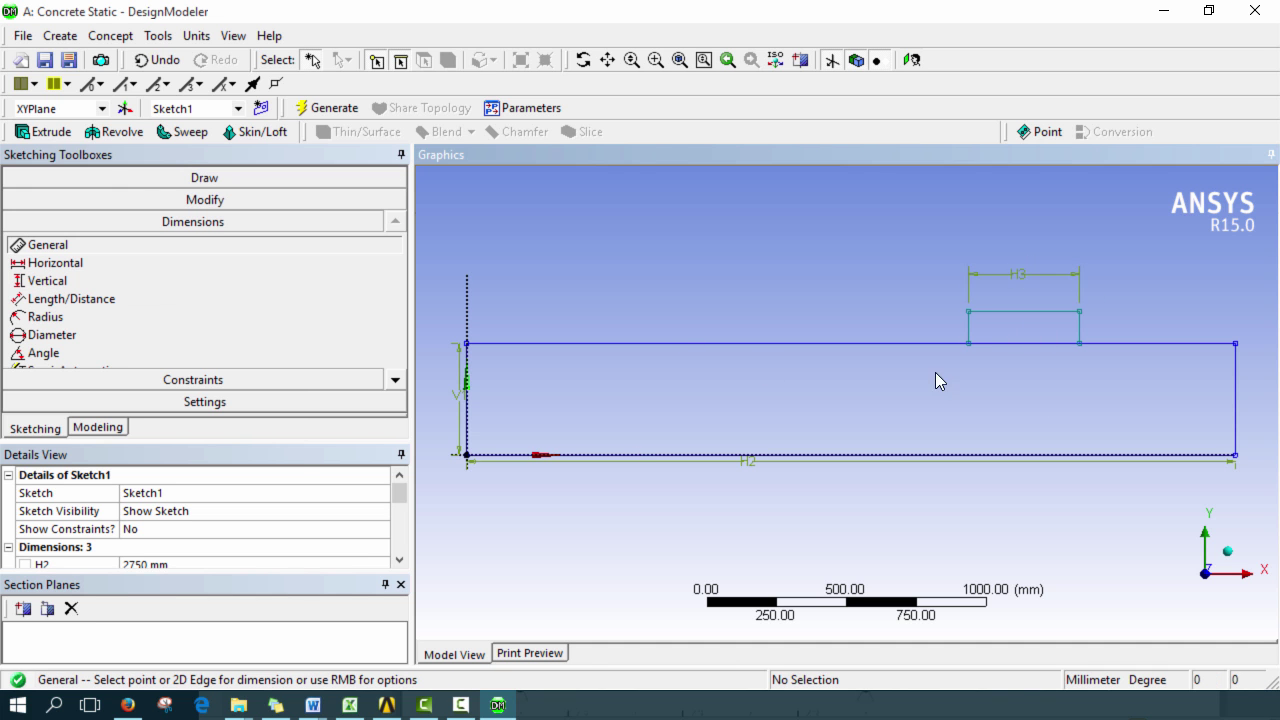
pyautogui.click(200, 565)
pyautogui.click(186, 533)
pyautogui.write('100')
pyautogui.press('Return')
# Step: Dimension the small rectangle's right edge and set its height to 20 mm
pyautogui.click(997, 330)
pyautogui.click(1010, 328)
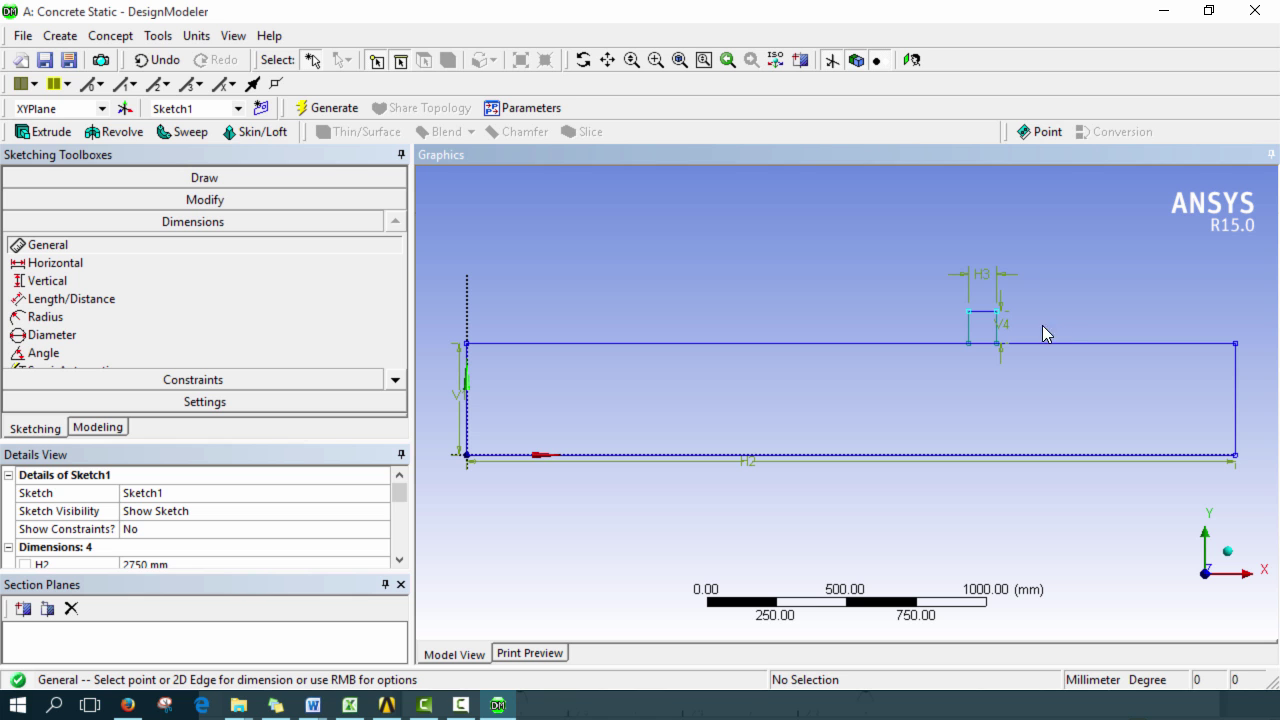
pyautogui.click(163, 563)
pyautogui.scroll(-1, 162, 540)
pyautogui.click(170, 511)
pyautogui.write('20')
pyautogui.press('Return')
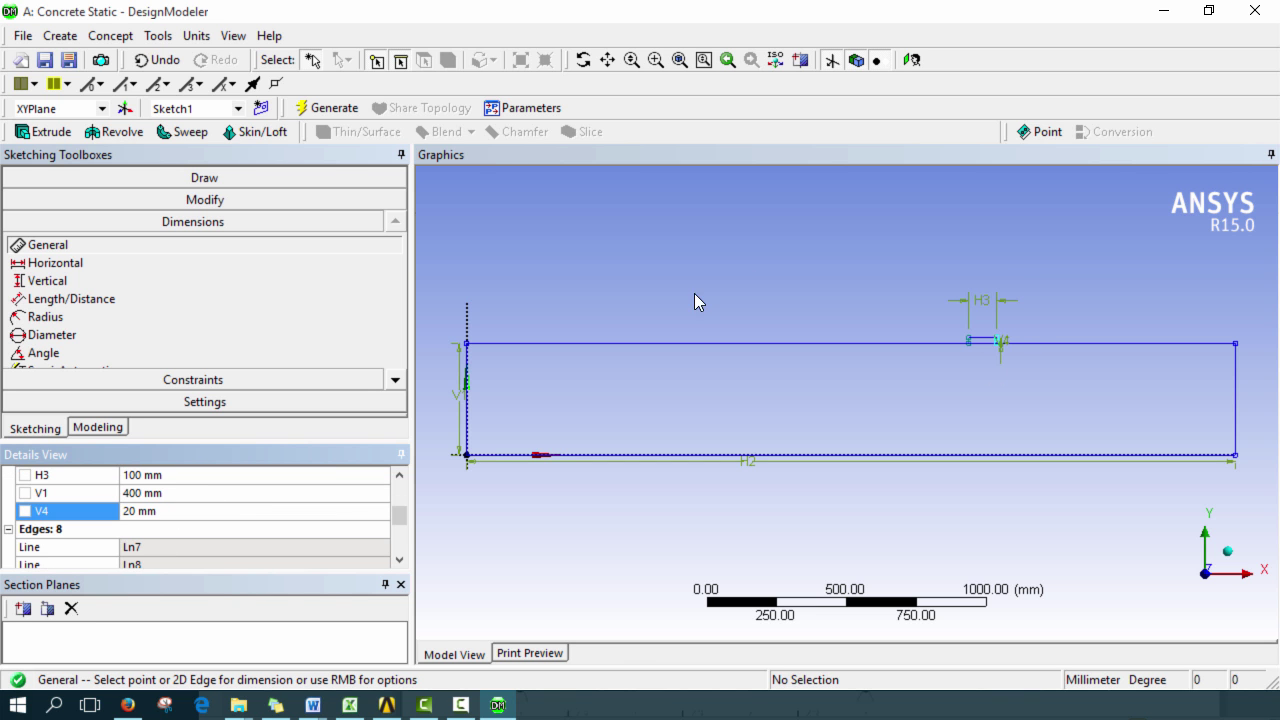
# Step: Dimension the distance from the vertical axis to the small rectangle's left side and set it to 1800 mm
pyautogui.click(969, 341)
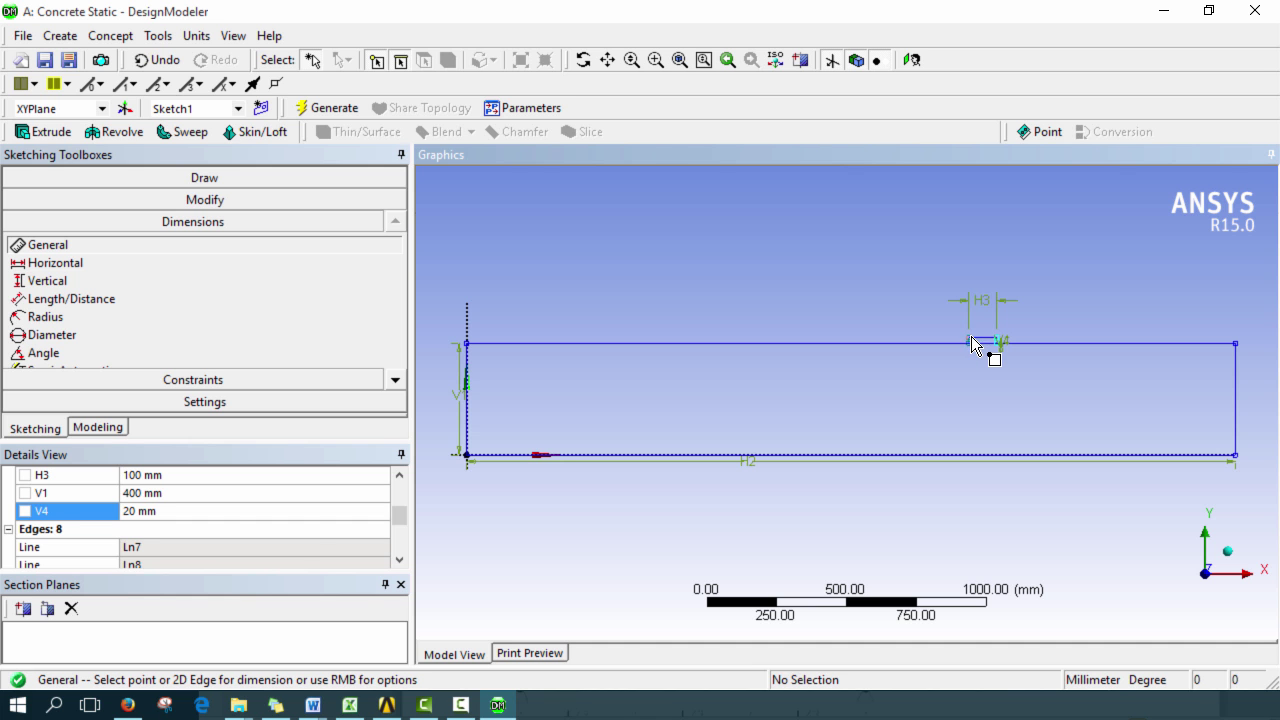
pyautogui.click(466, 405)
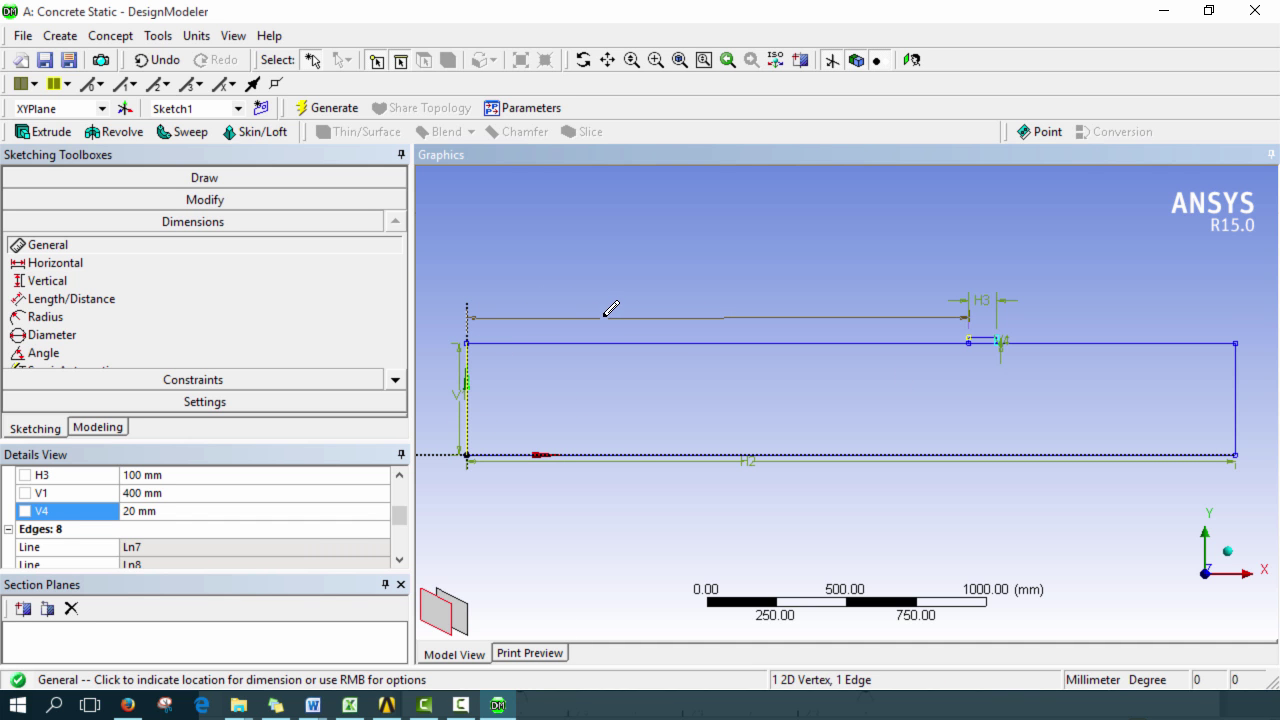
pyautogui.click(603, 319)
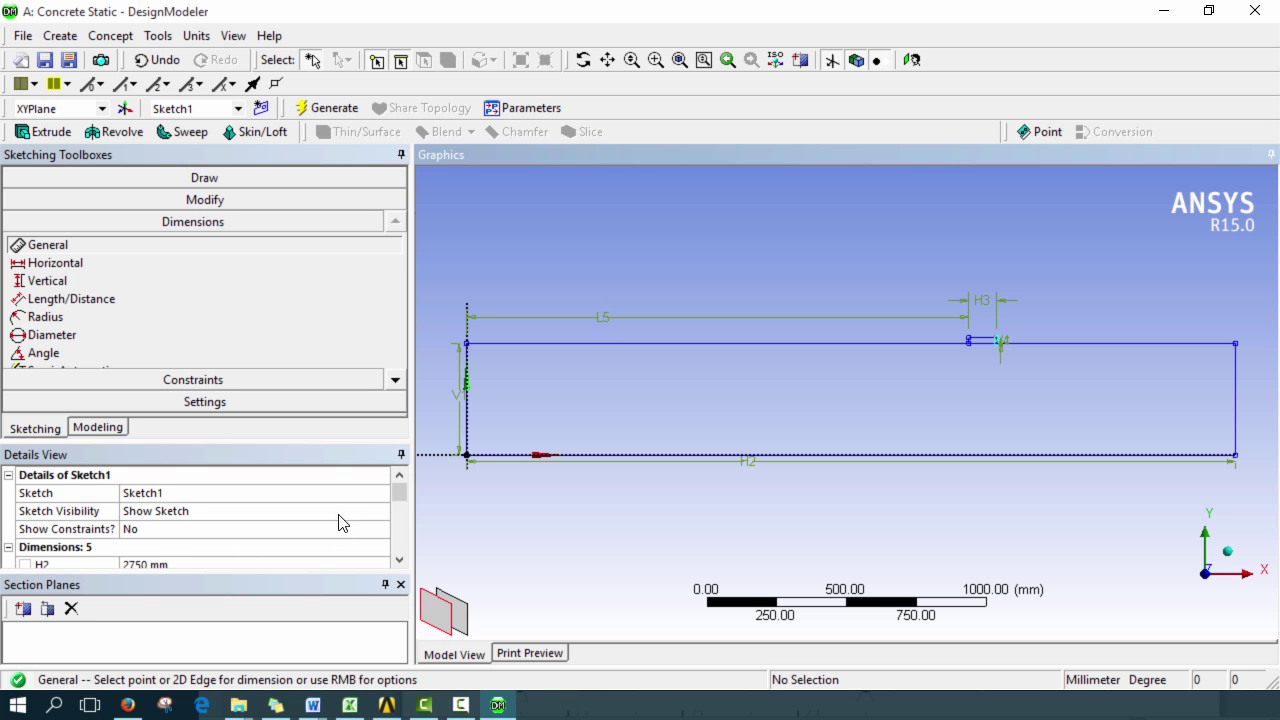
pyautogui.moveTo(401, 494); pyautogui.dragTo(399, 505)
pyautogui.click(172, 531)
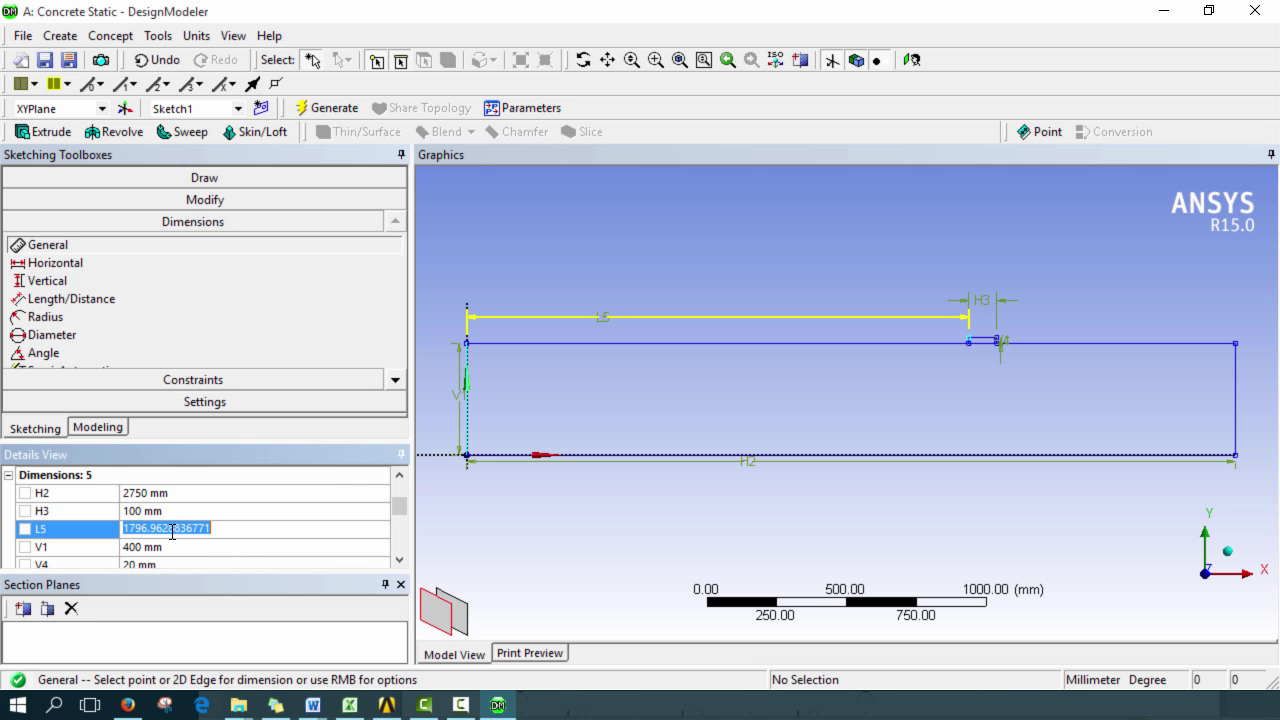
pyautogui.write('1800')
pyautogui.press('Return')
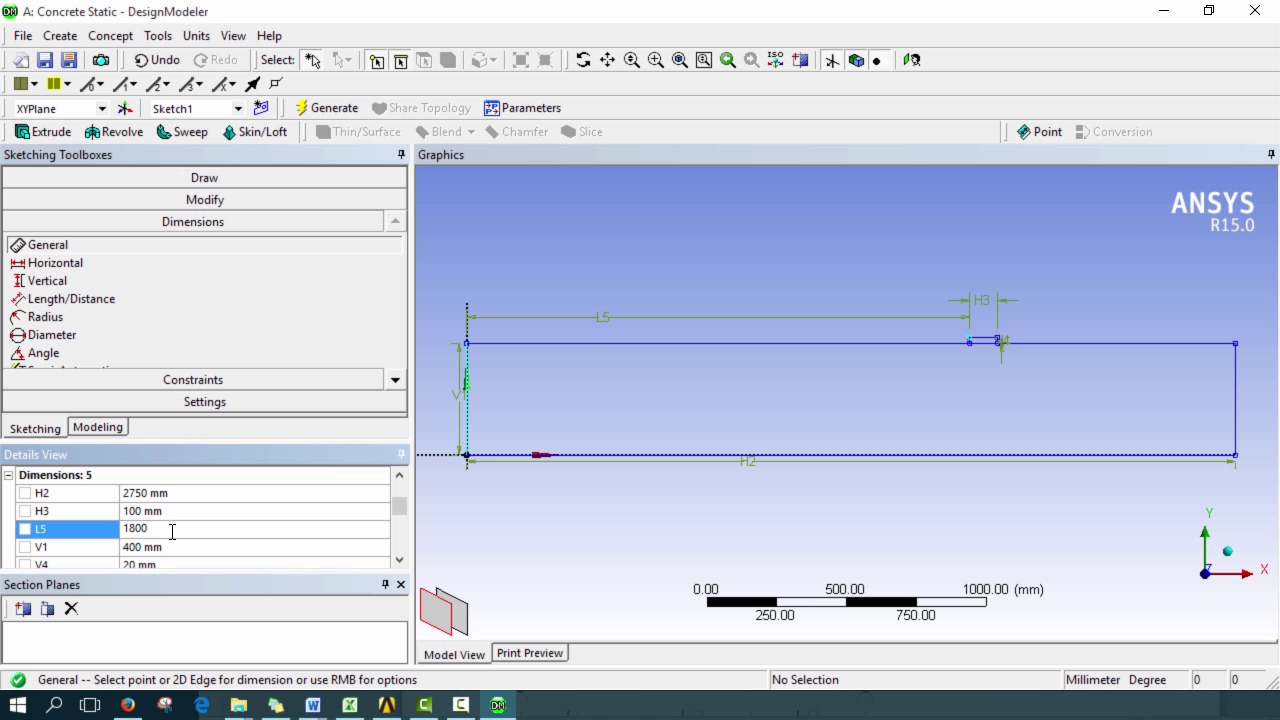
# Step: Start an extrusion of Sketch1 and set its operation to Add Frozen
pyautogui.click(108, 429)
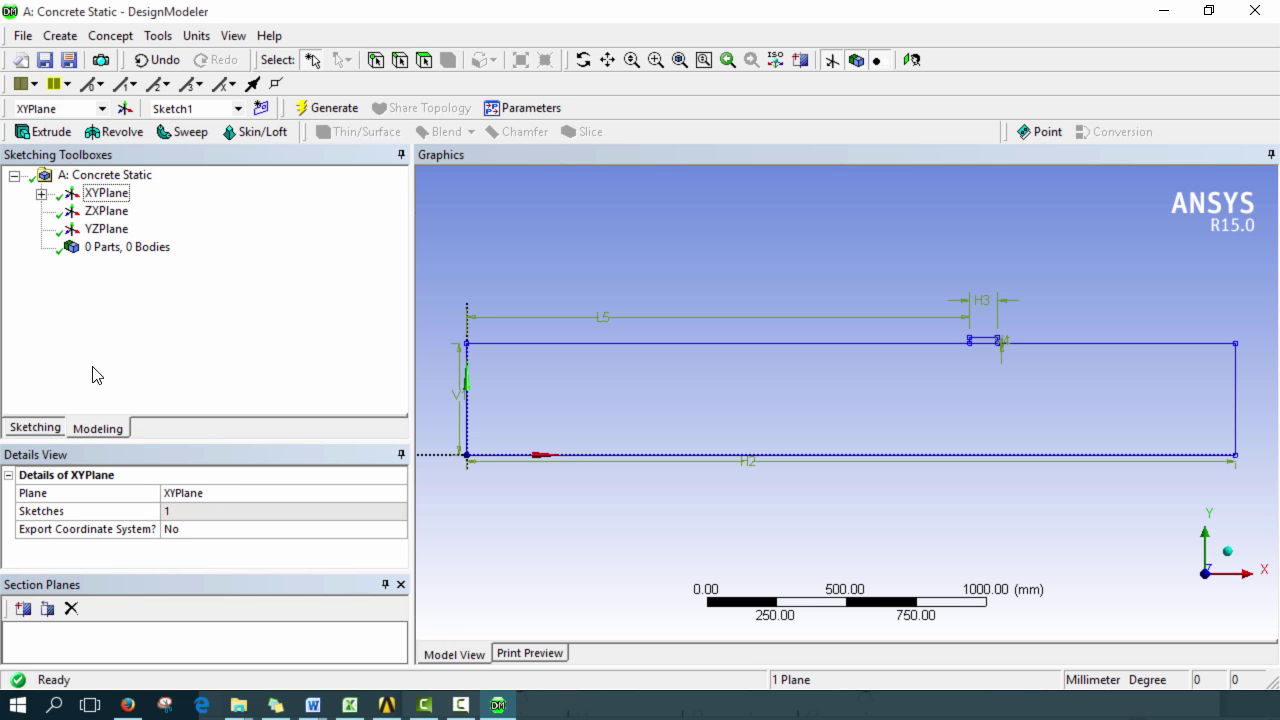
pyautogui.click(41, 194)
pyautogui.click(114, 212)
pyautogui.click(50, 136)
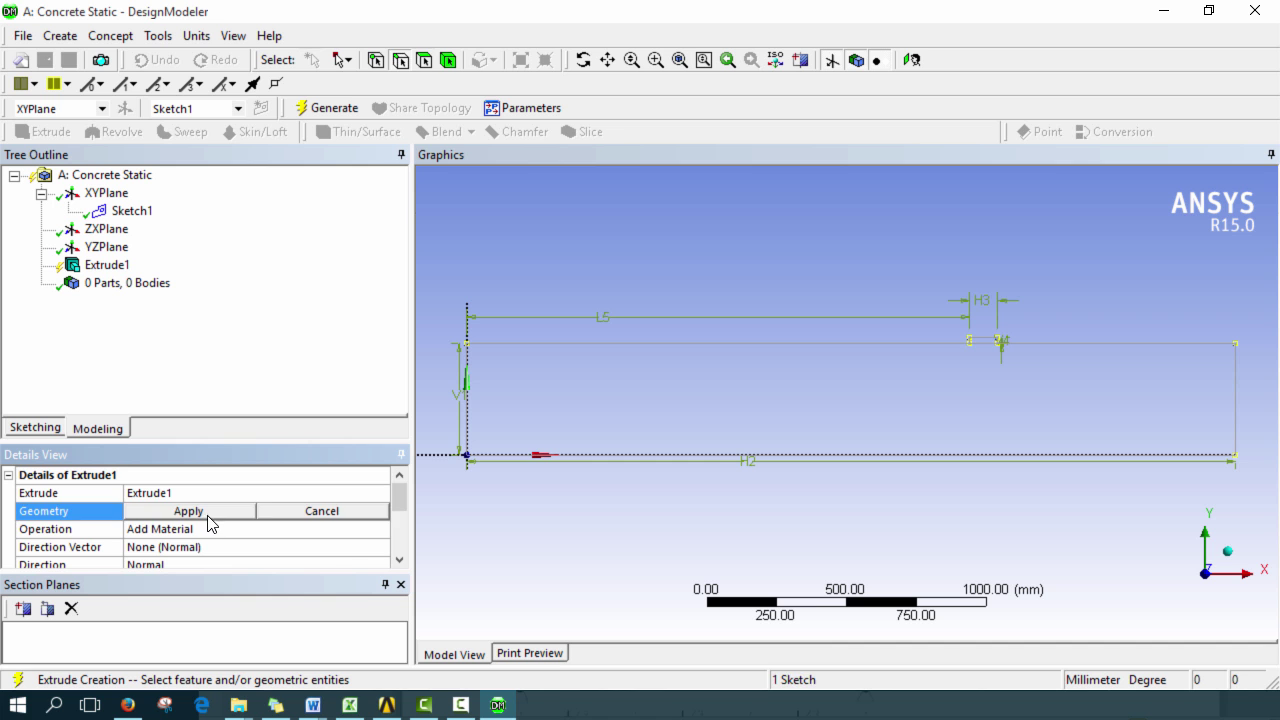
pyautogui.click(189, 512)
pyautogui.click(347, 535)
pyautogui.click(380, 534)
pyautogui.click(349, 543)
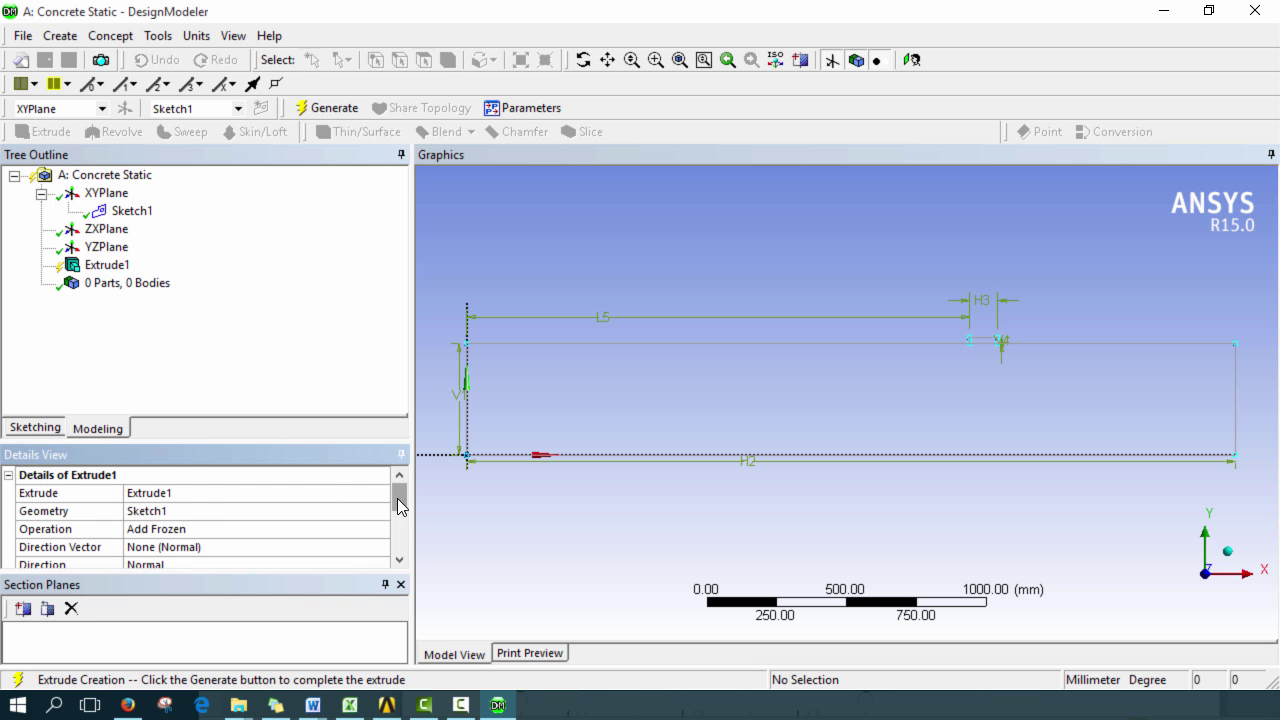
# Step: Set the extrusion depth to 250 mm and generate the beam and loading plate bodies
pyautogui.scroll(-2, 397, 505)
pyautogui.click(150, 529)
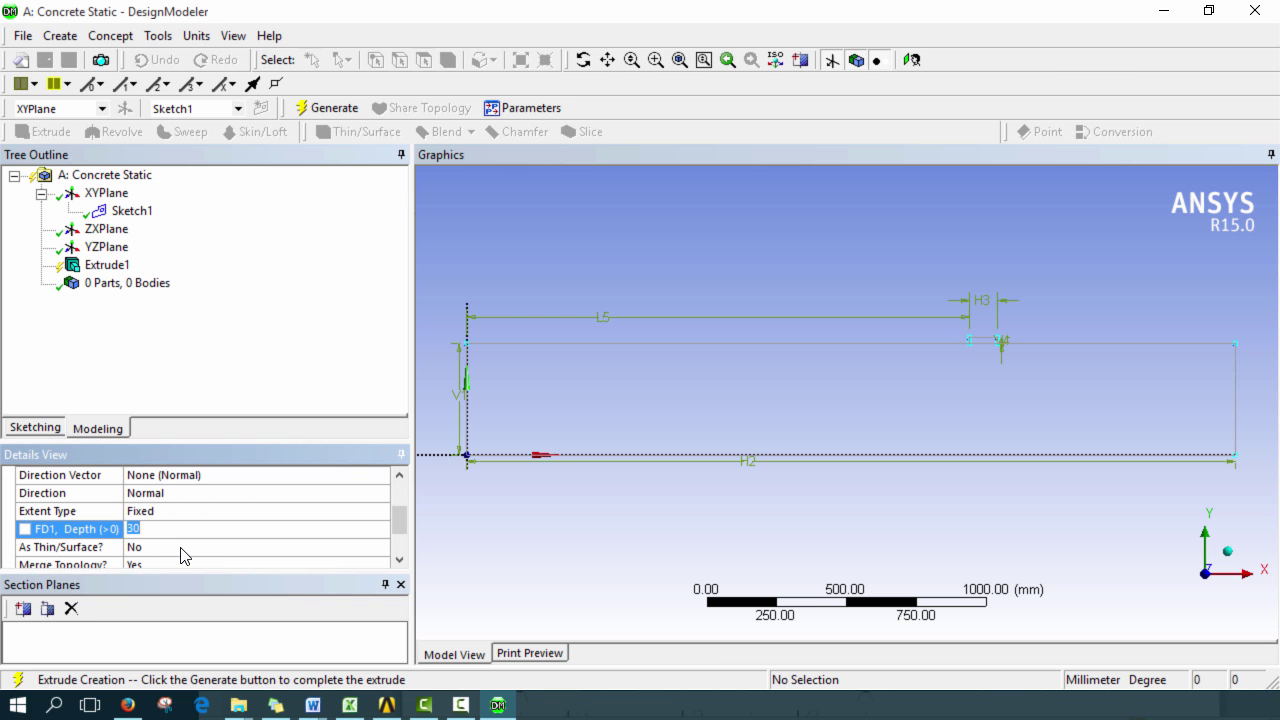
pyautogui.write('250')
pyautogui.press('Return')
pyautogui.click(327, 107)
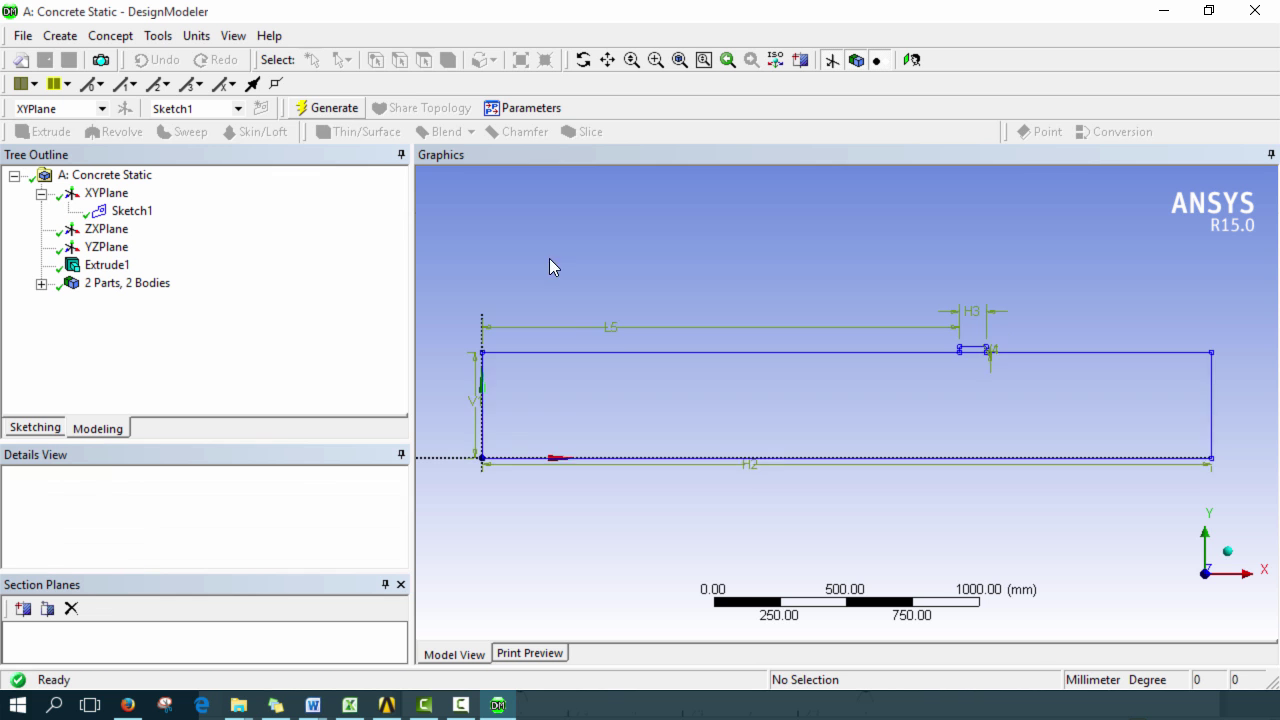
pyautogui.moveTo(766, 383); pyautogui.dragTo(900, 433, button='middle')
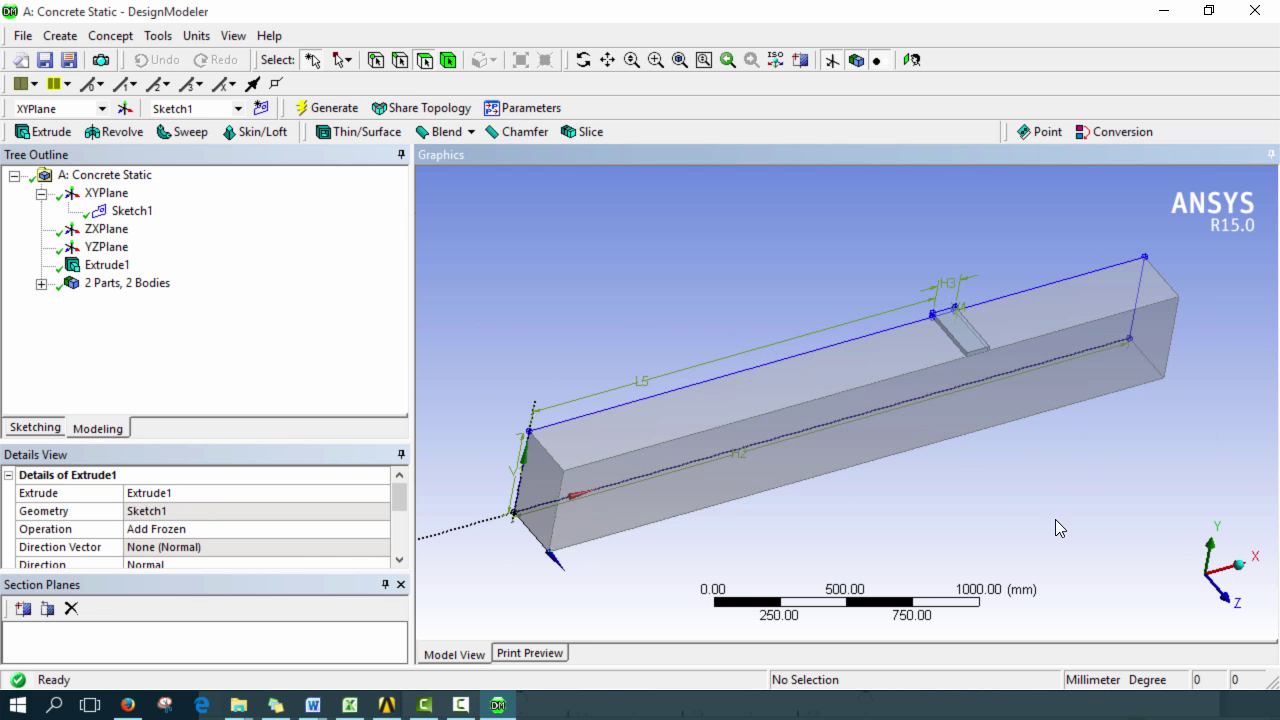
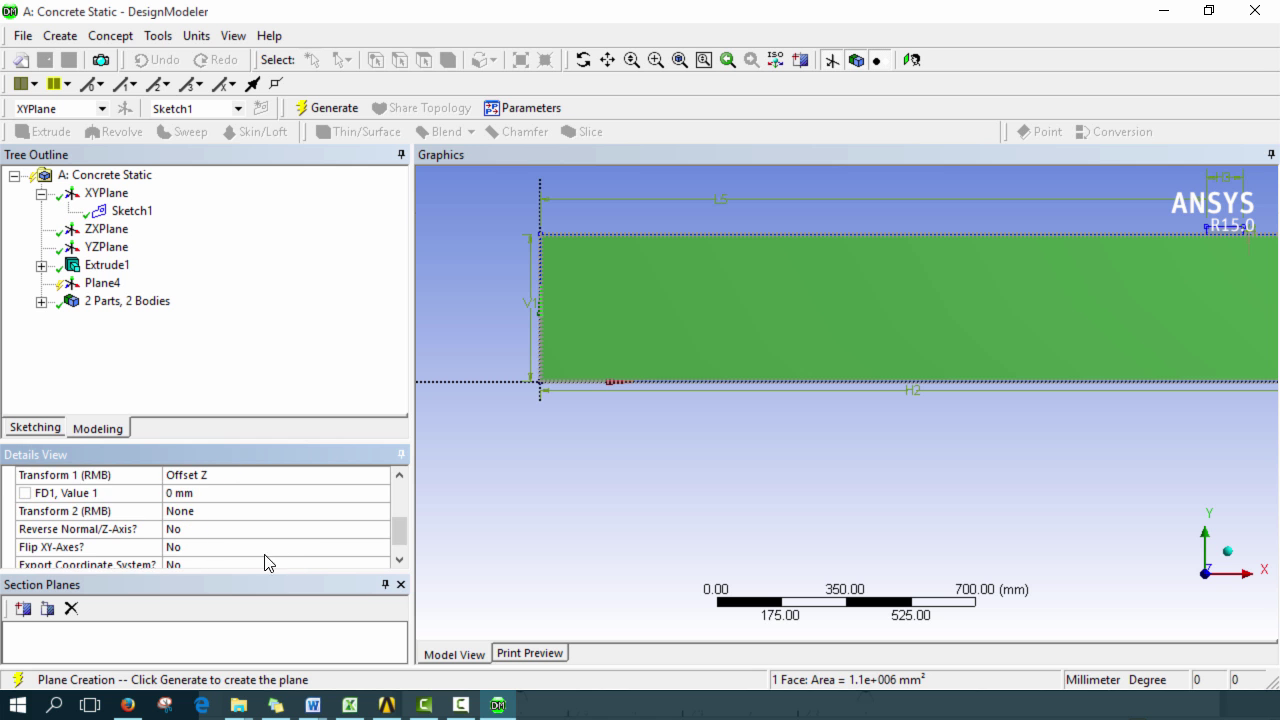
# Step: Set the new plane's Z offset from the beam's side face to -50 mm and generate it
pyautogui.click(213, 491)
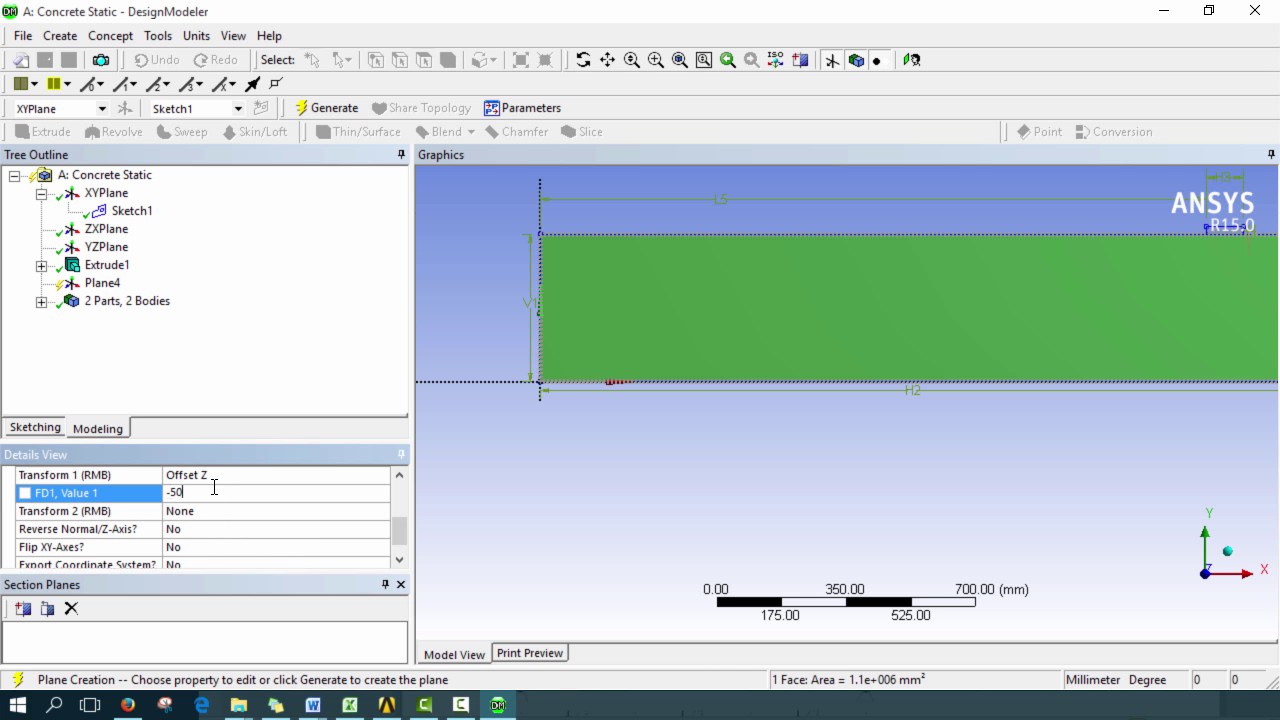
pyautogui.moveTo(678, 338); pyautogui.dragTo(868, 332, button='middle')
pyautogui.click(326, 107)
pyautogui.moveTo(925, 395); pyautogui.dragTo(704, 418, button='middle')
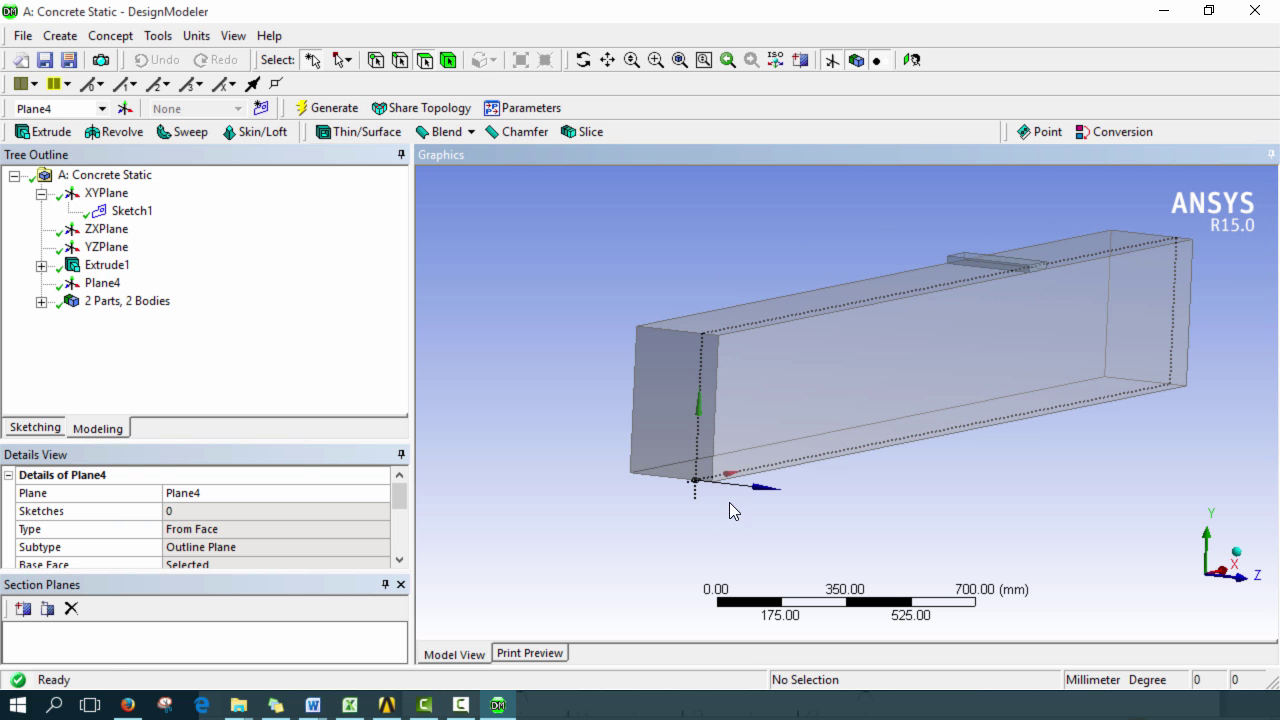
# Step: On Plane4, sketch a horizontal line across the beam's full length, about 158 mm above its bottom edge
pyautogui.click(102, 283)
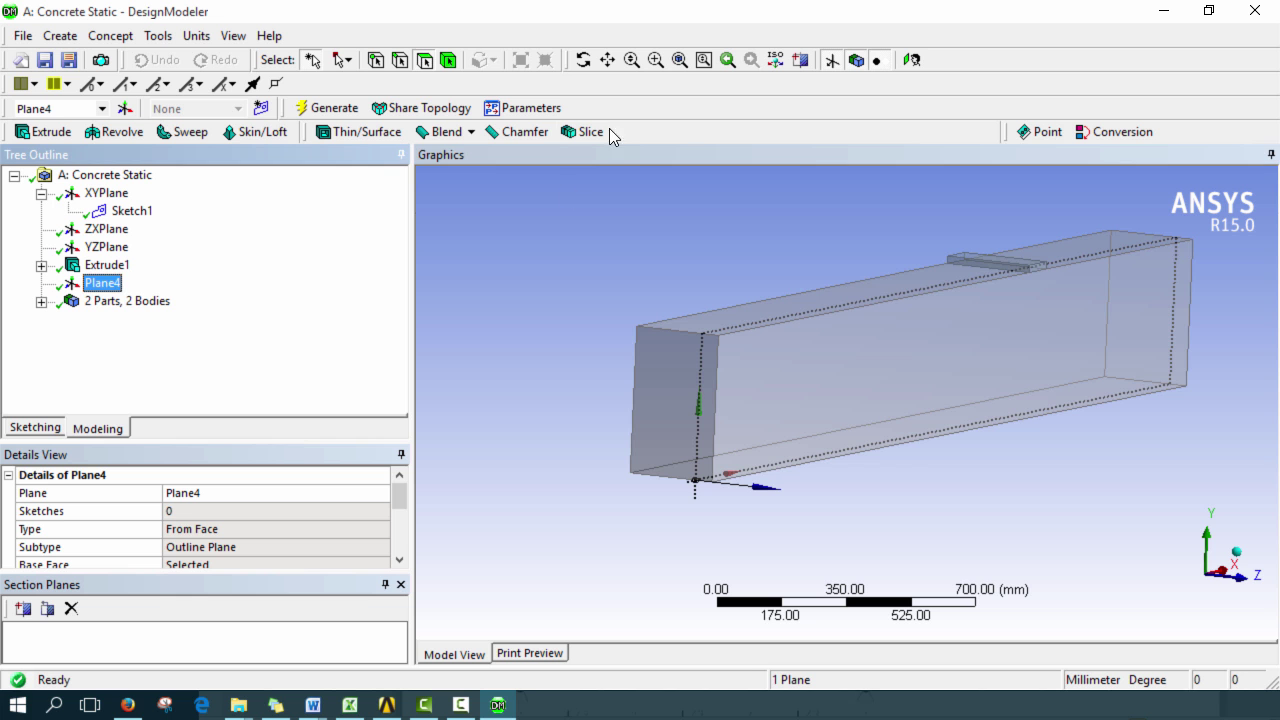
pyautogui.click(912, 60)
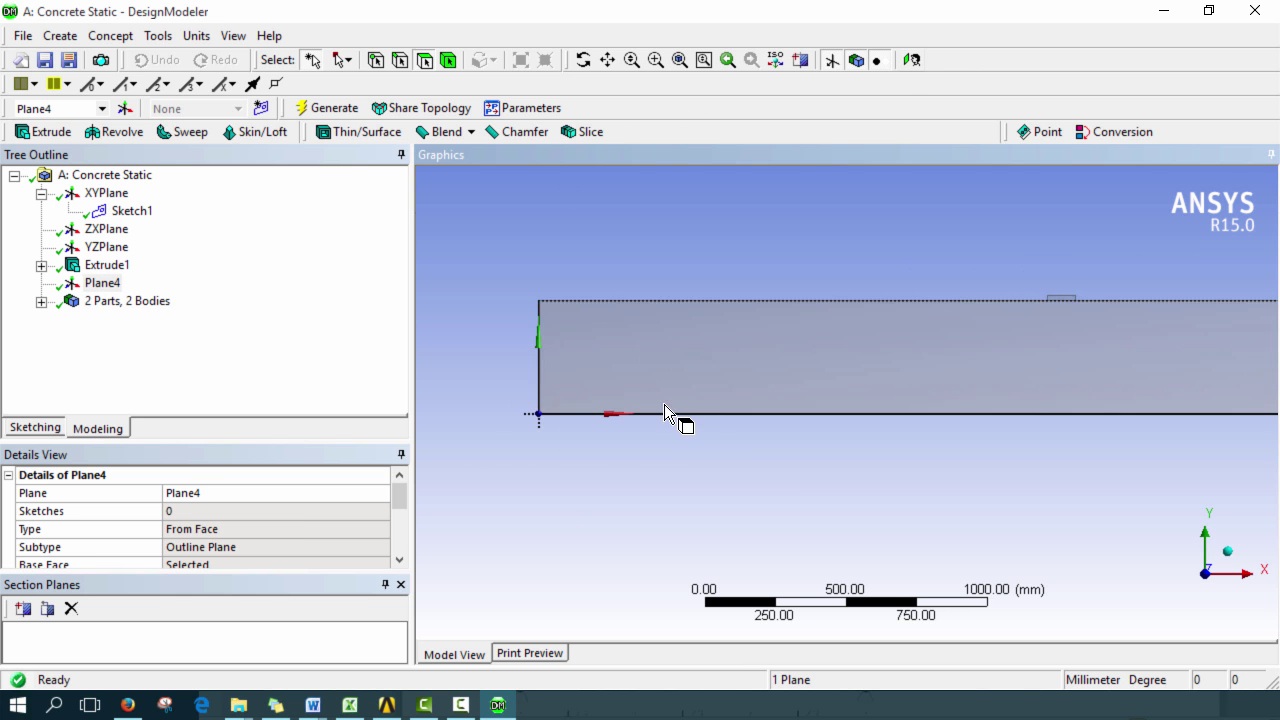
pyautogui.click(52, 429)
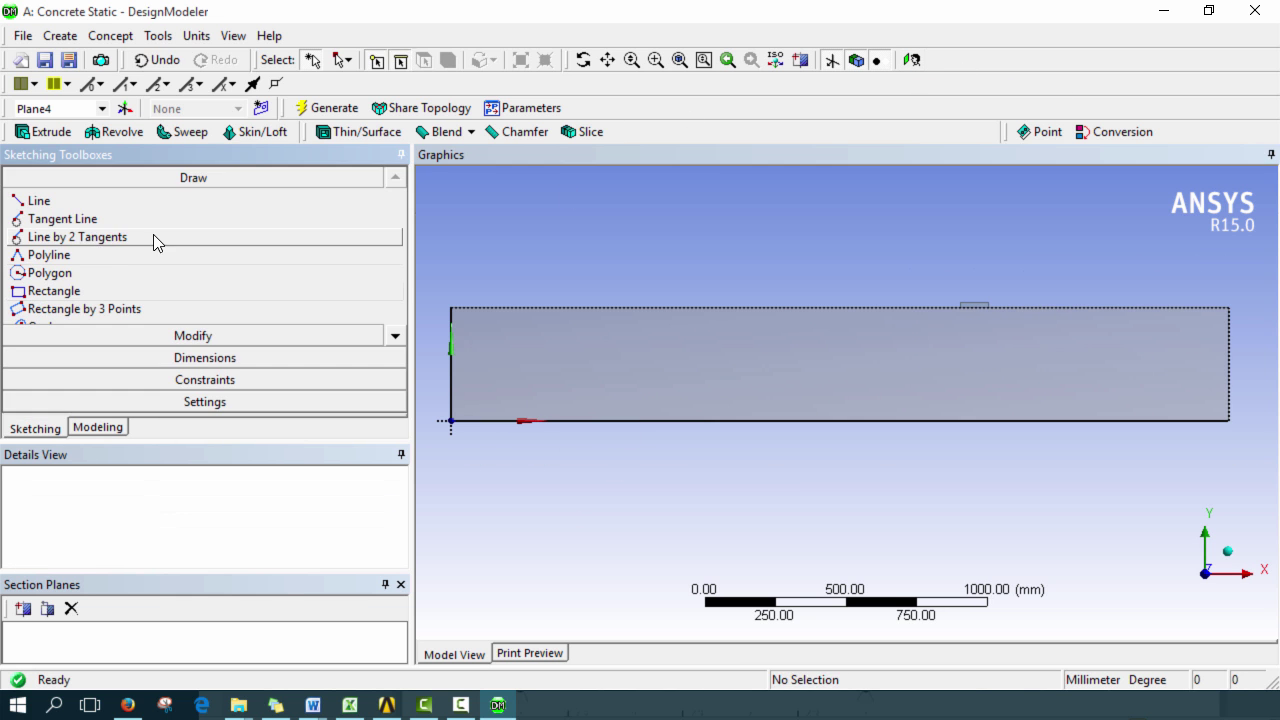
pyautogui.click(40, 201)
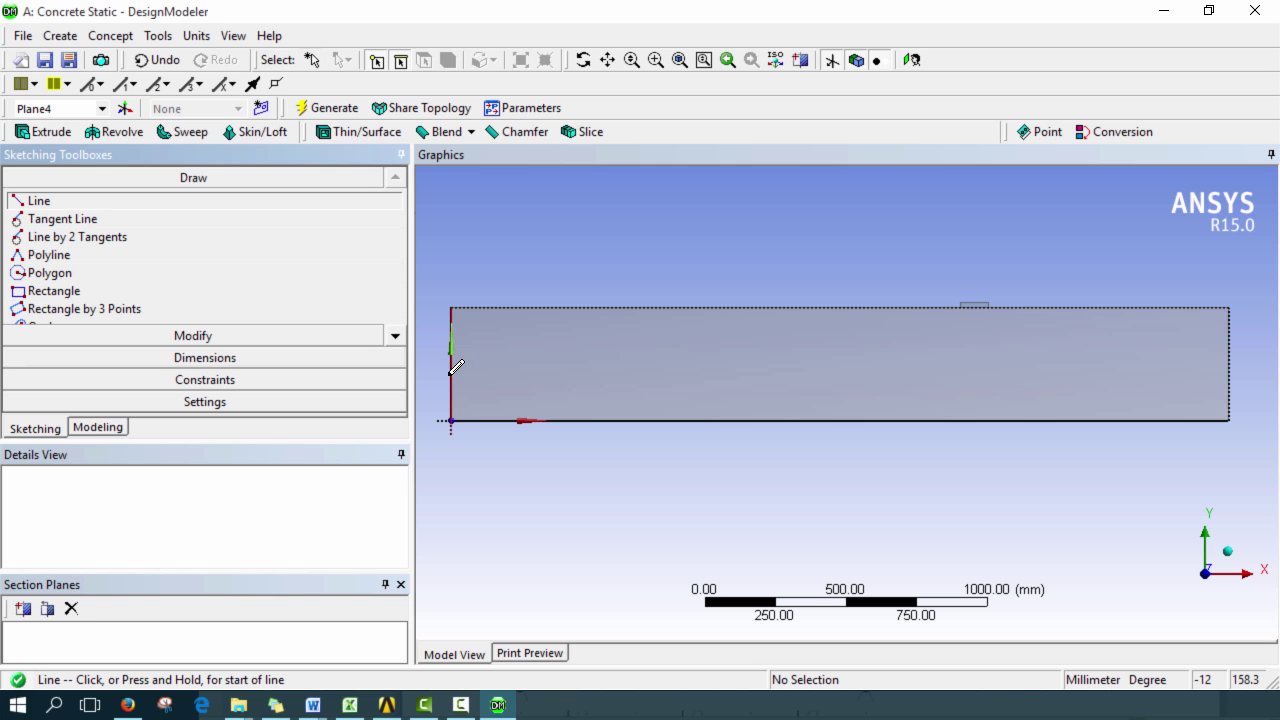
pyautogui.click(451, 374)
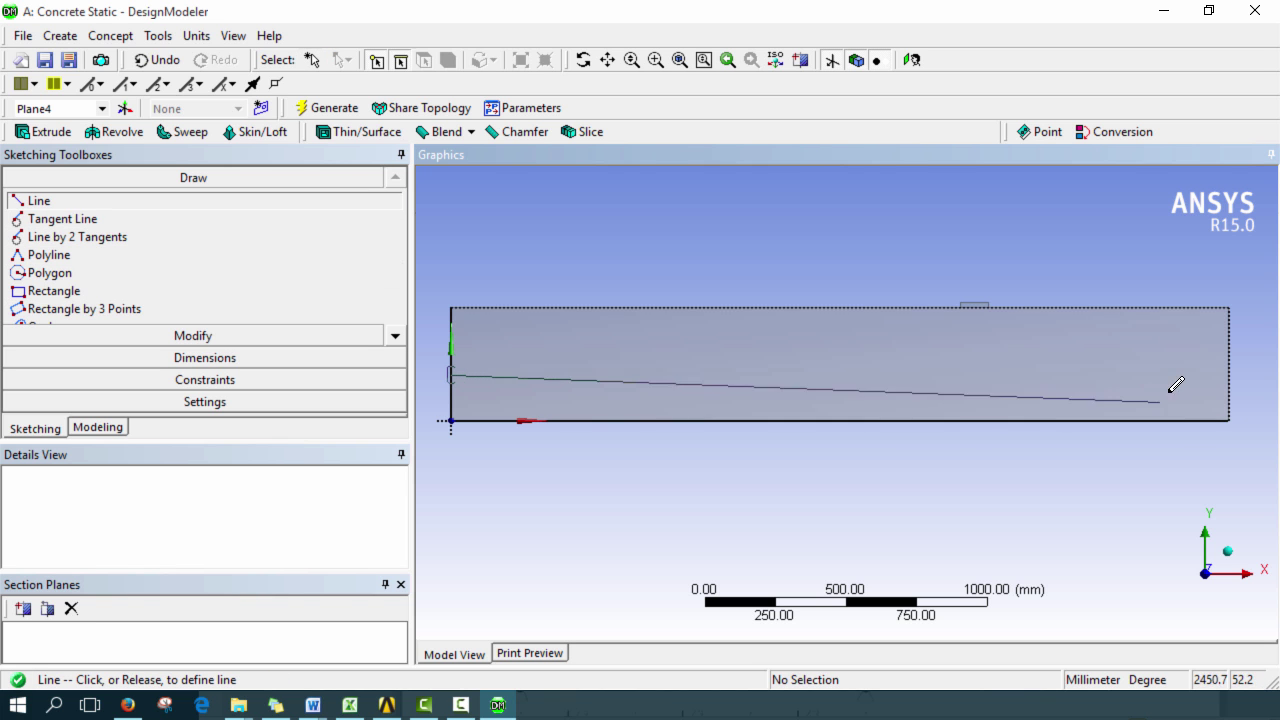
pyautogui.click(1231, 376)
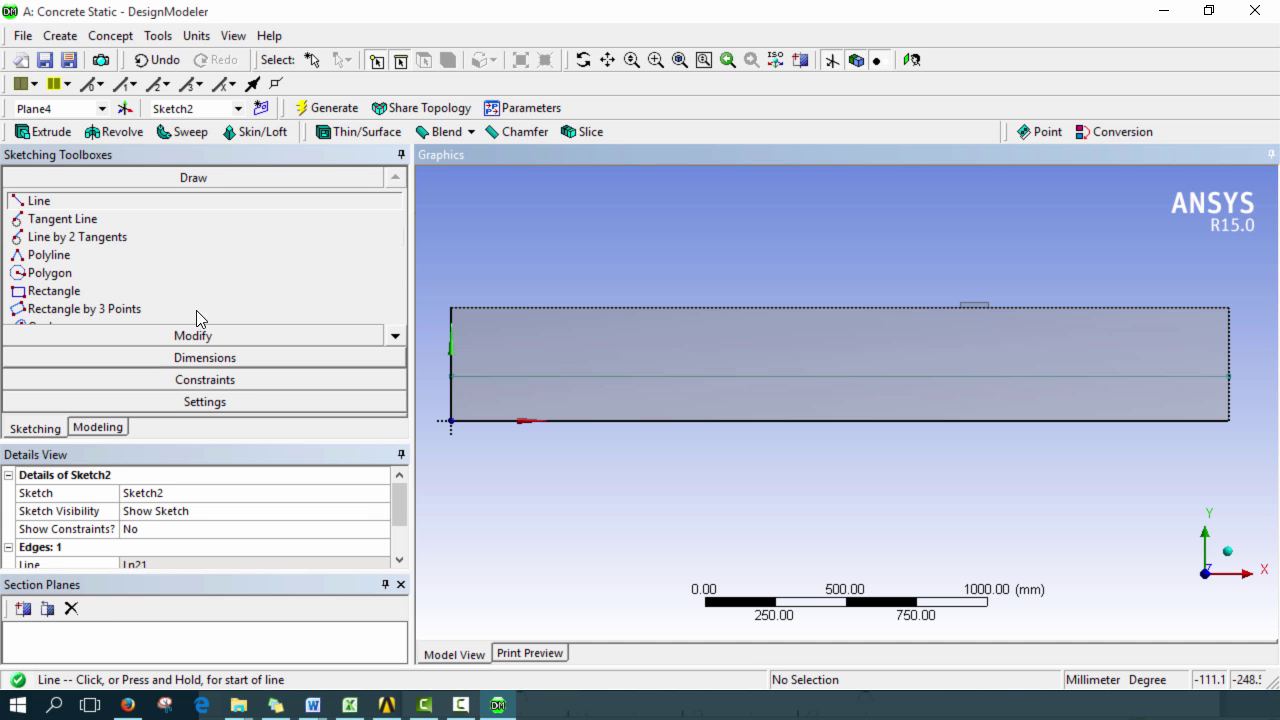
# Step: Dimension the line's distance from the beam's bottom edge and set it to 50 mm
pyautogui.click(208, 360)
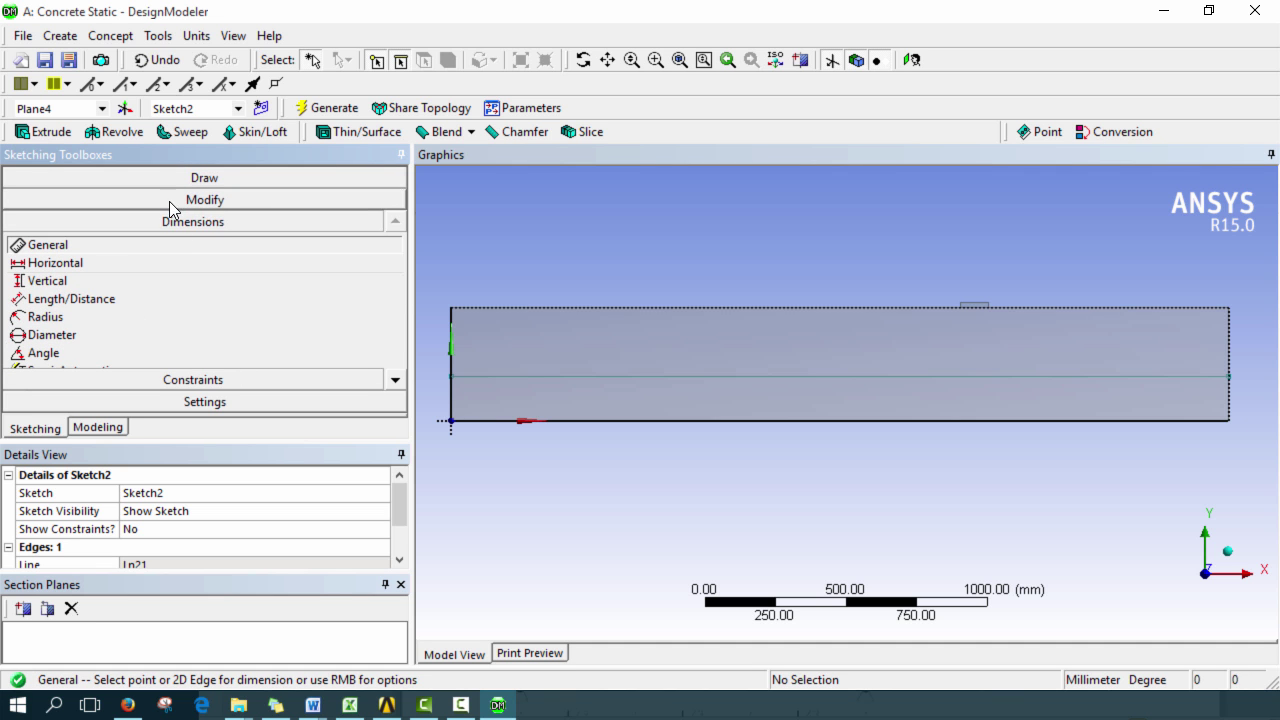
pyautogui.click(456, 381)
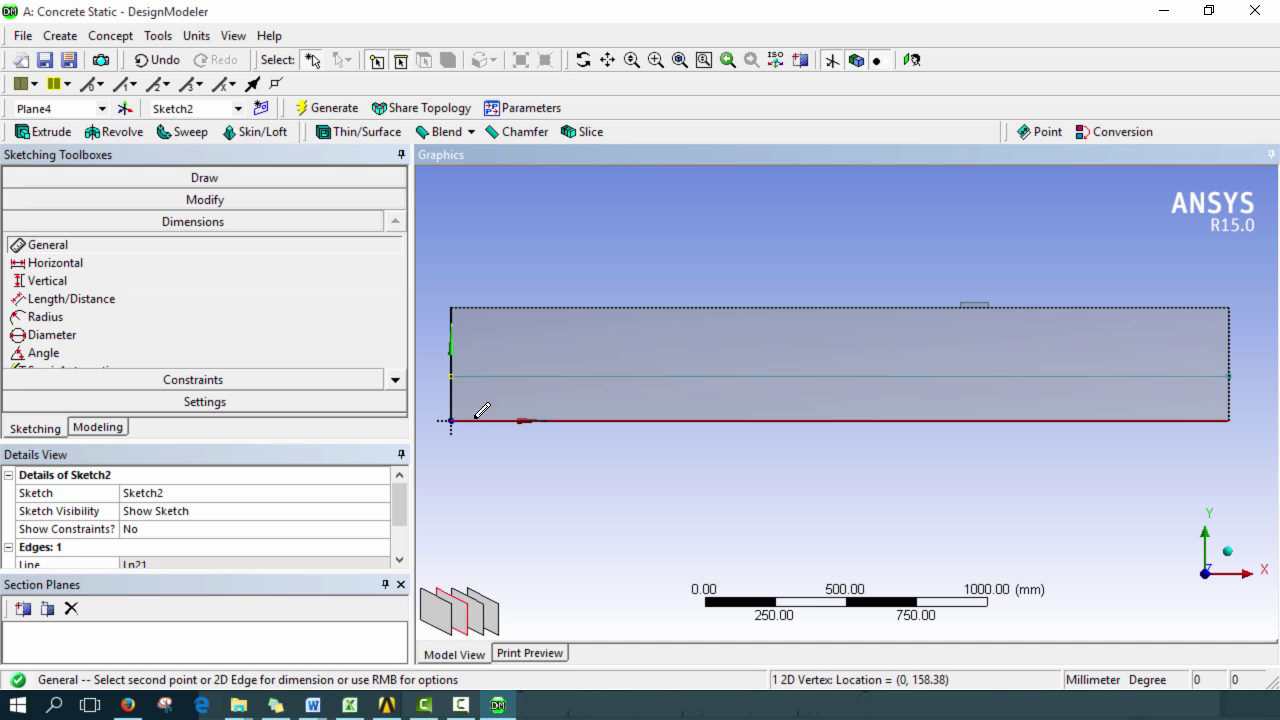
pyautogui.click(472, 421)
pyautogui.click(428, 405)
pyautogui.scroll(-1, 395, 505)
pyautogui.click(216, 547)
pyautogui.write('50')
pyautogui.press('Return')
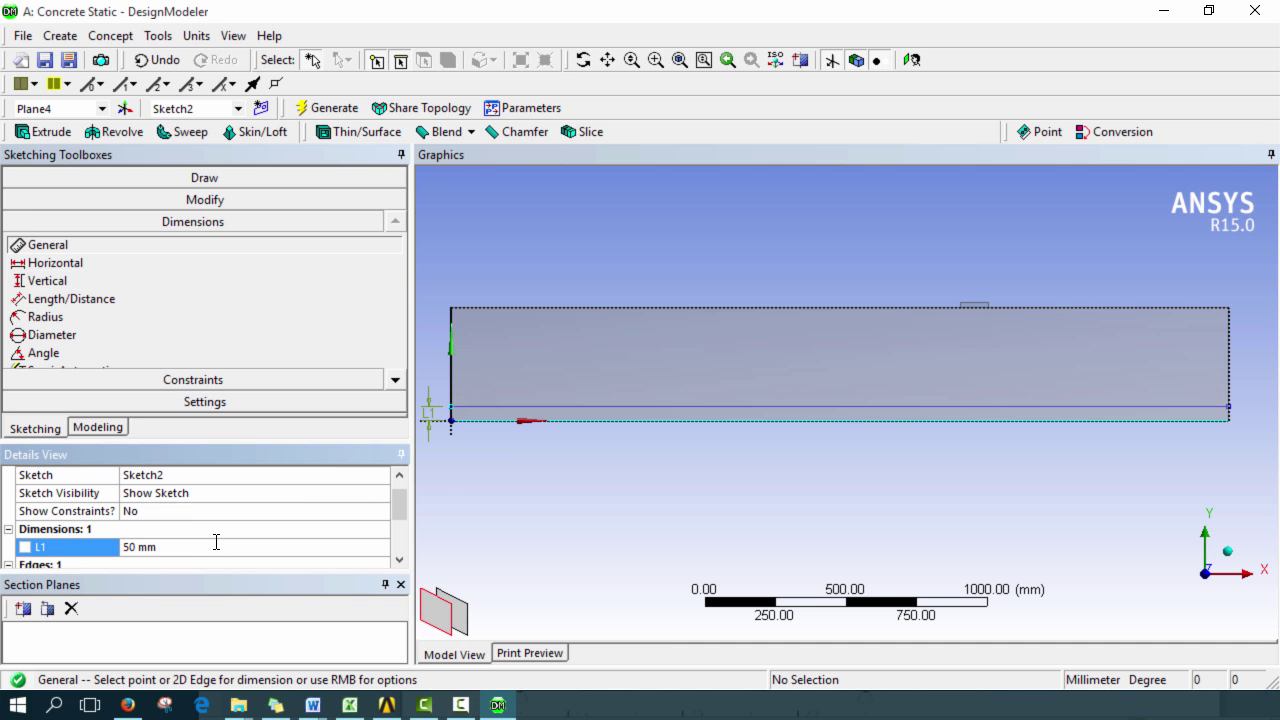
# Step: Create a line body from Sketch2 with Lines From Sketches and generate it
pyautogui.click(95, 430)
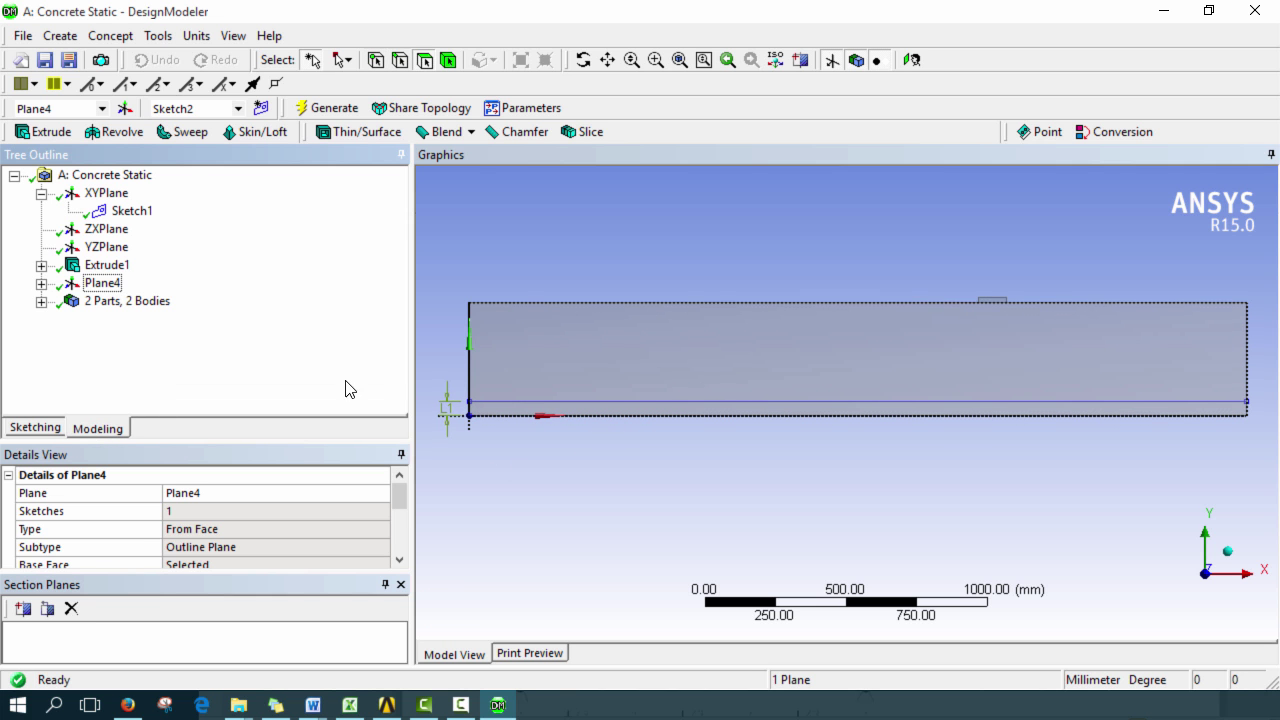
pyautogui.click(41, 284)
pyautogui.click(115, 38)
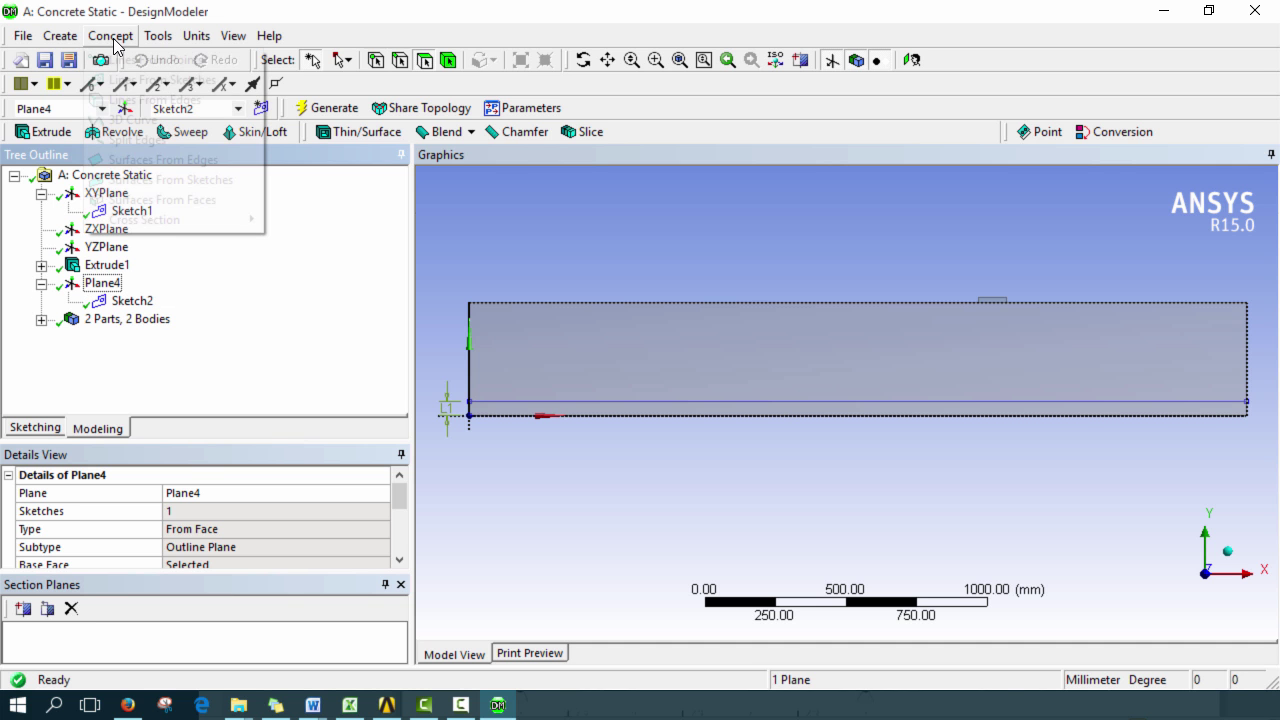
pyautogui.click(160, 80)
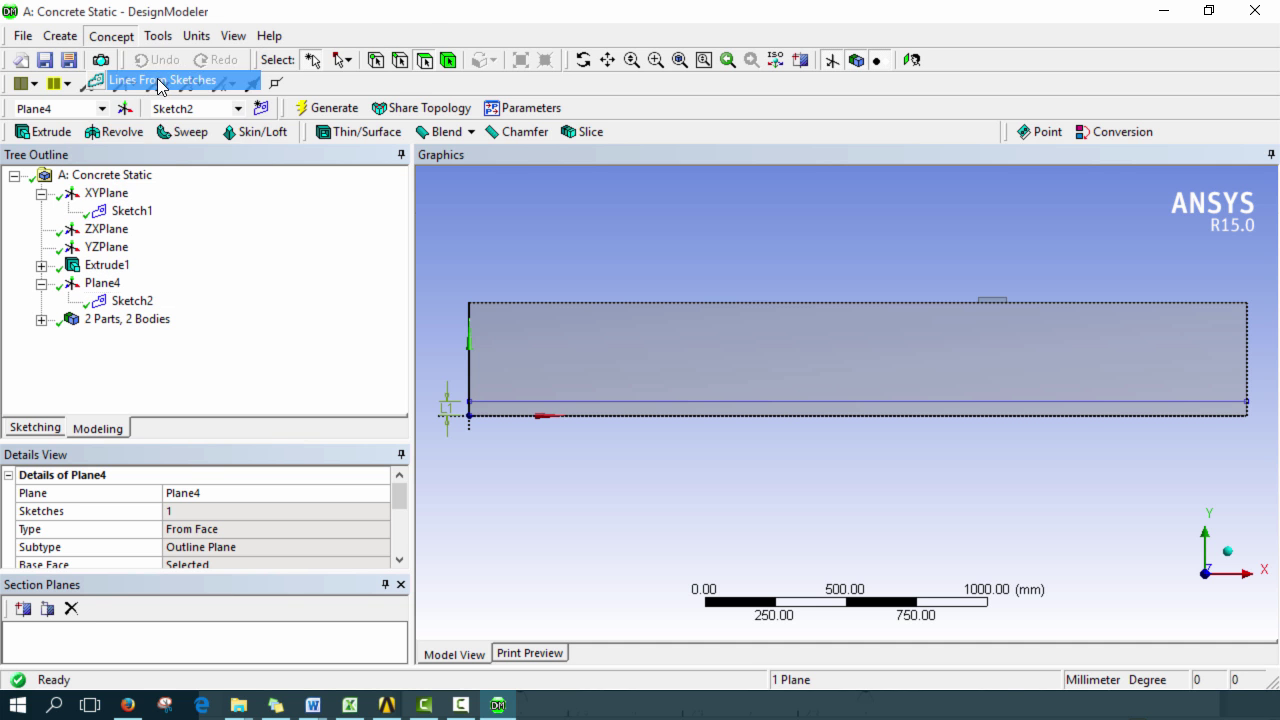
pyautogui.click(145, 303)
pyautogui.click(197, 511)
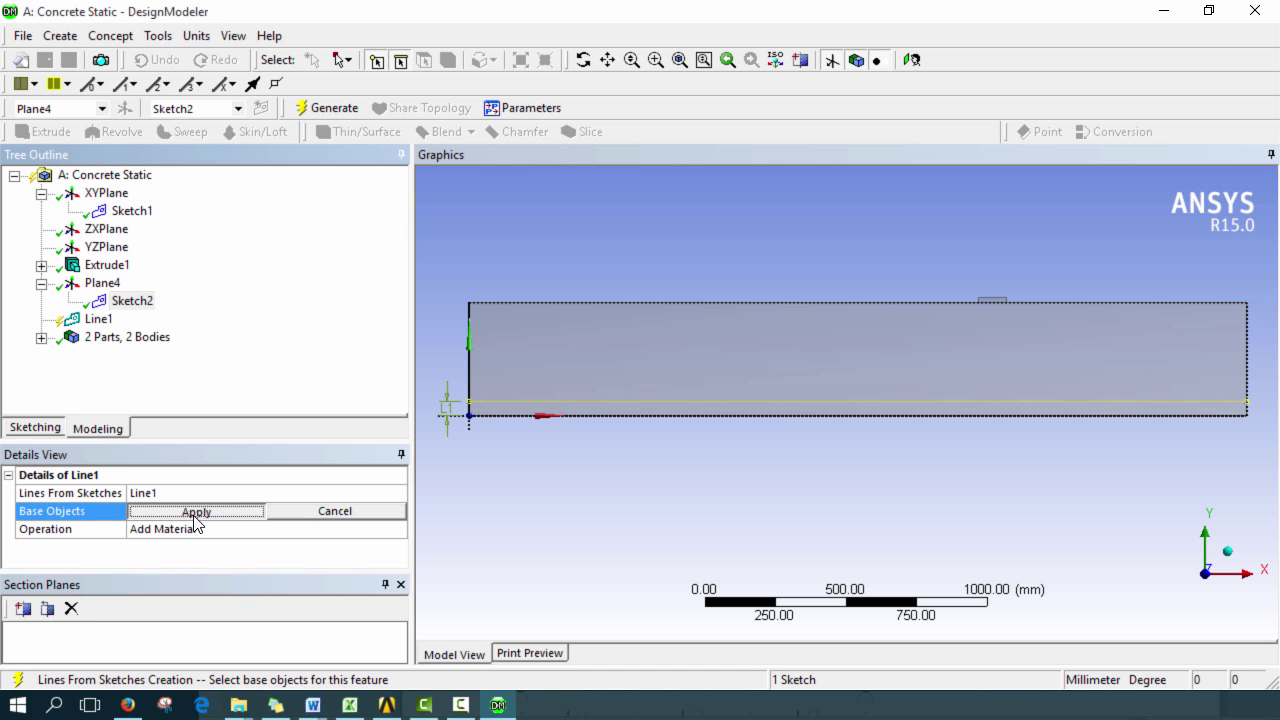
pyautogui.click(331, 109)
# Step: Select the new line body among the parts and examine its details, including the cross-section assignment
pyautogui.click(98, 318)
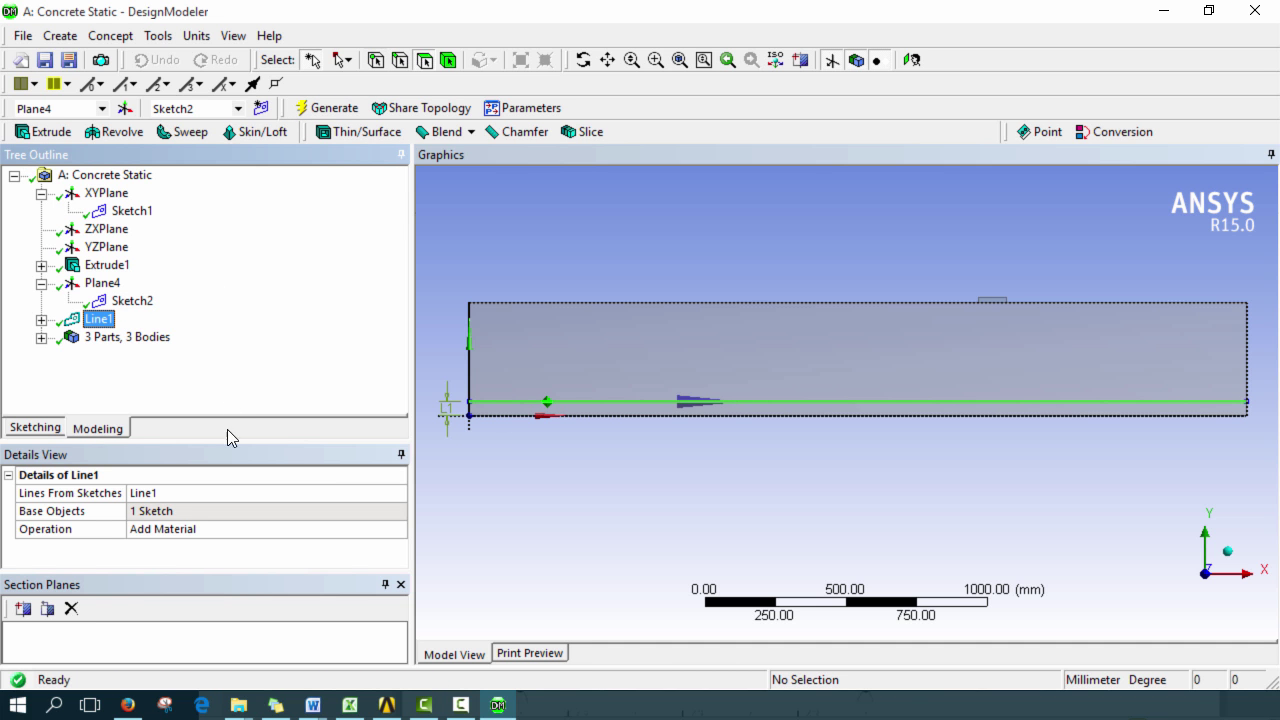
pyautogui.click(41, 320)
pyautogui.click(131, 340)
pyautogui.click(90, 318)
pyautogui.click(41, 355)
pyautogui.click(126, 393)
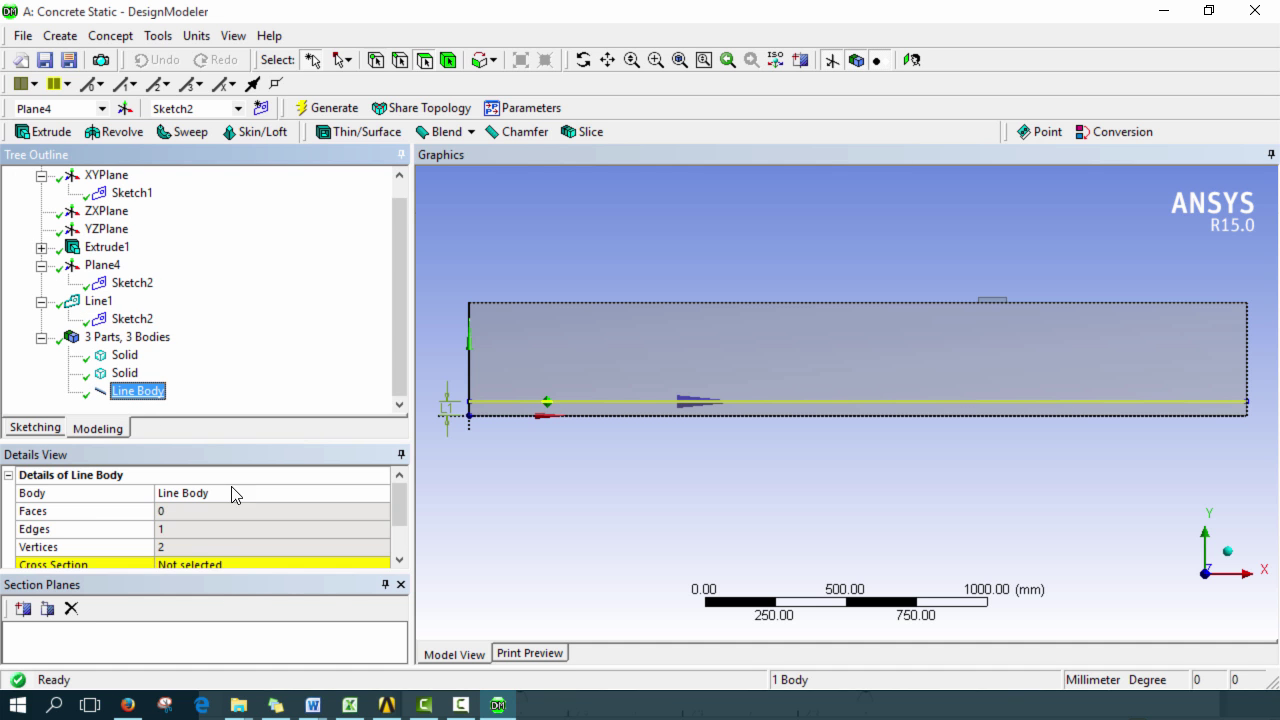
pyautogui.scroll(-1, 195, 528)
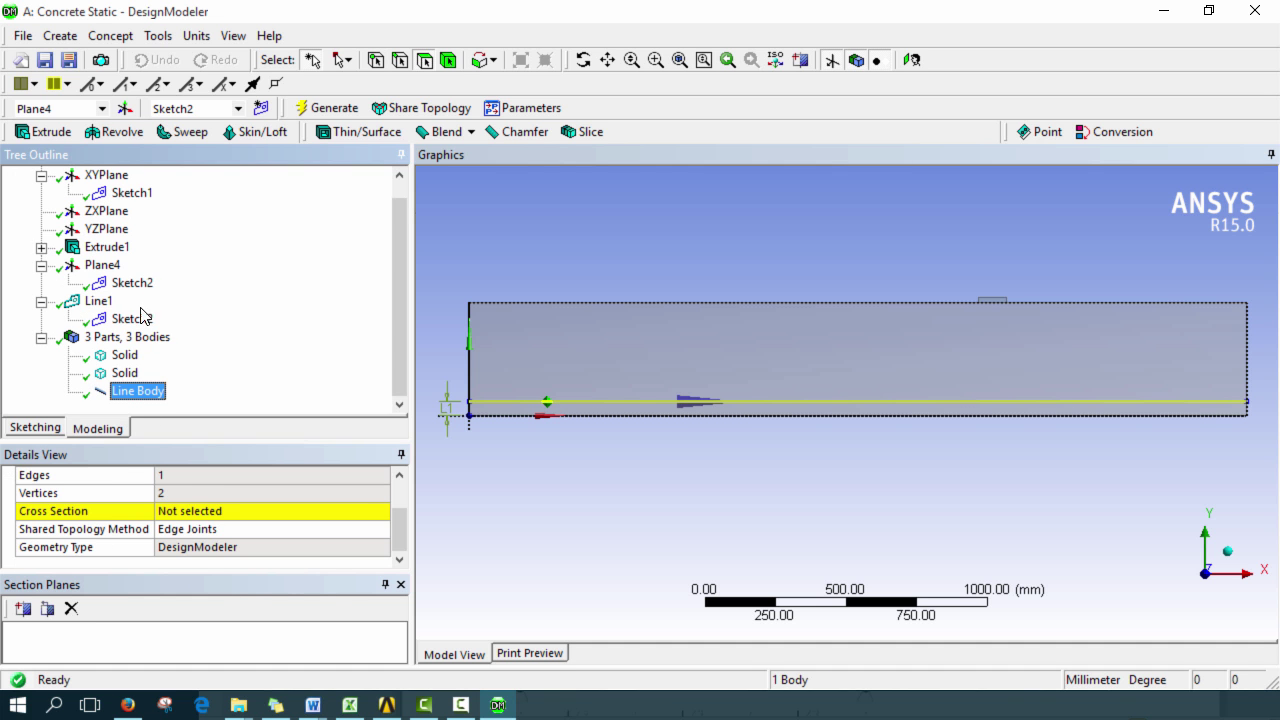
# Step: Create a circular cross section with a radius of 6 mm
pyautogui.click(112, 36)
pyautogui.moveTo(187, 224)
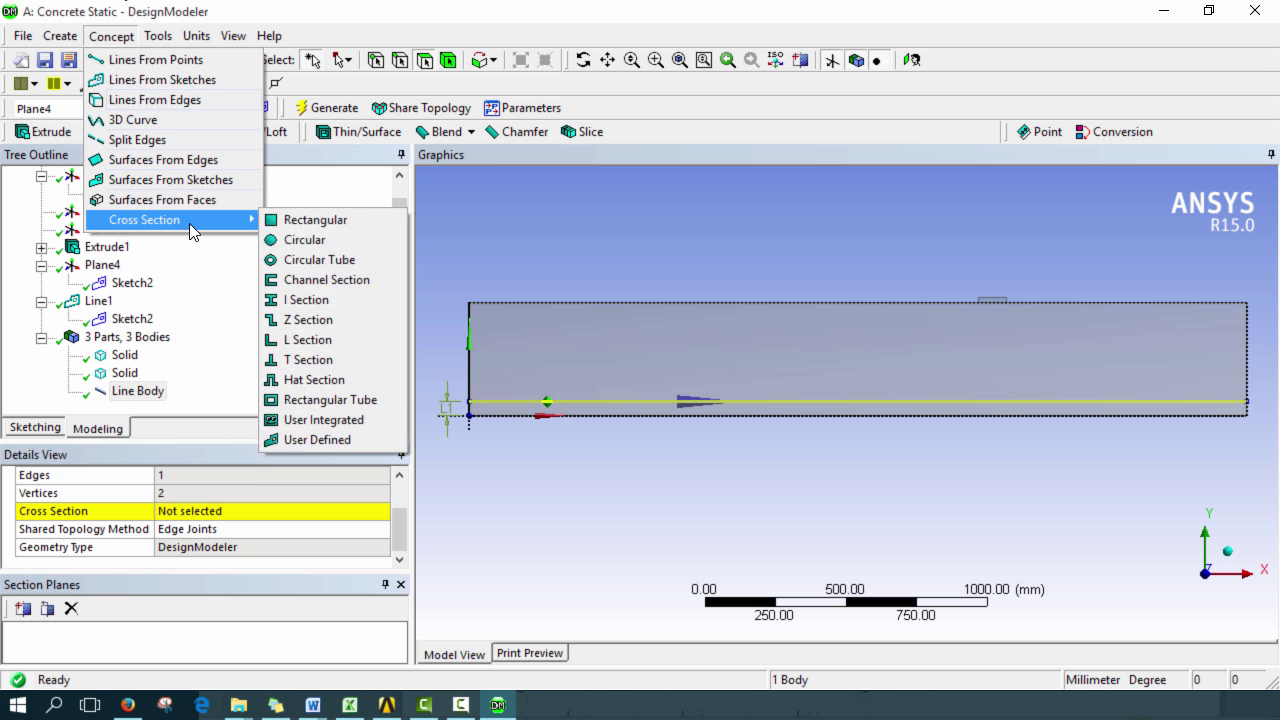
pyautogui.click(305, 157)
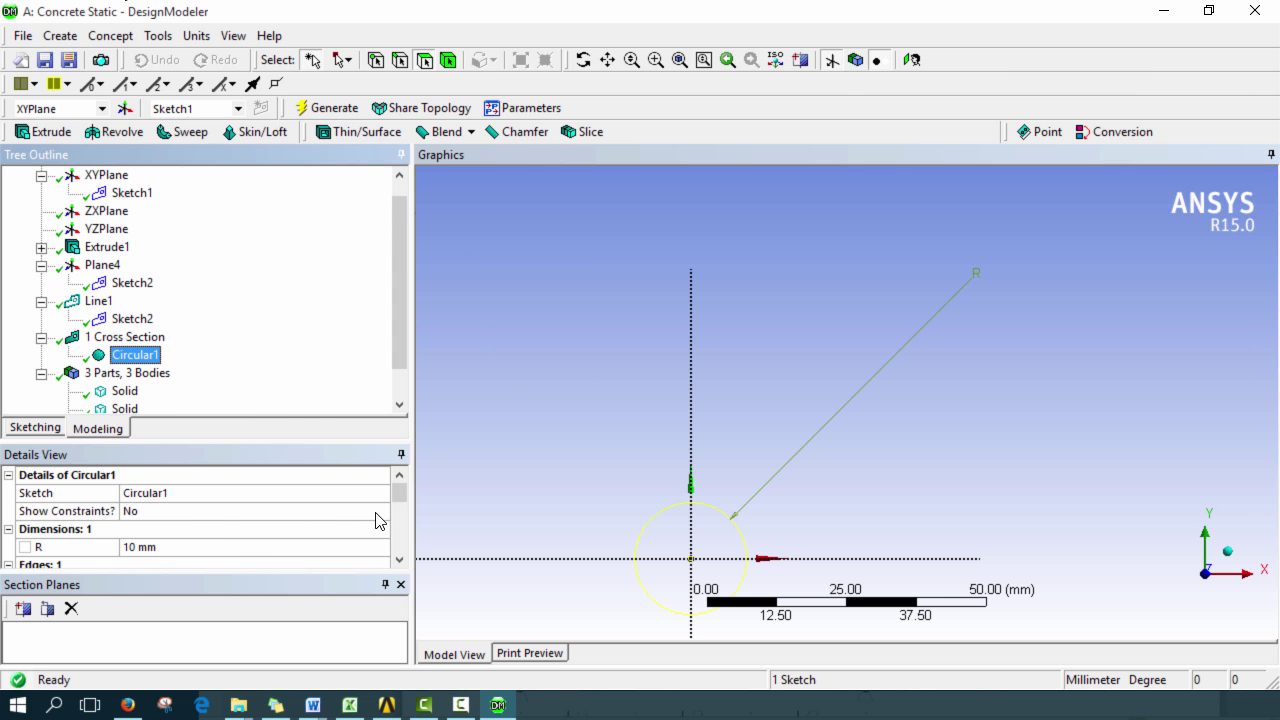
pyautogui.click(213, 546)
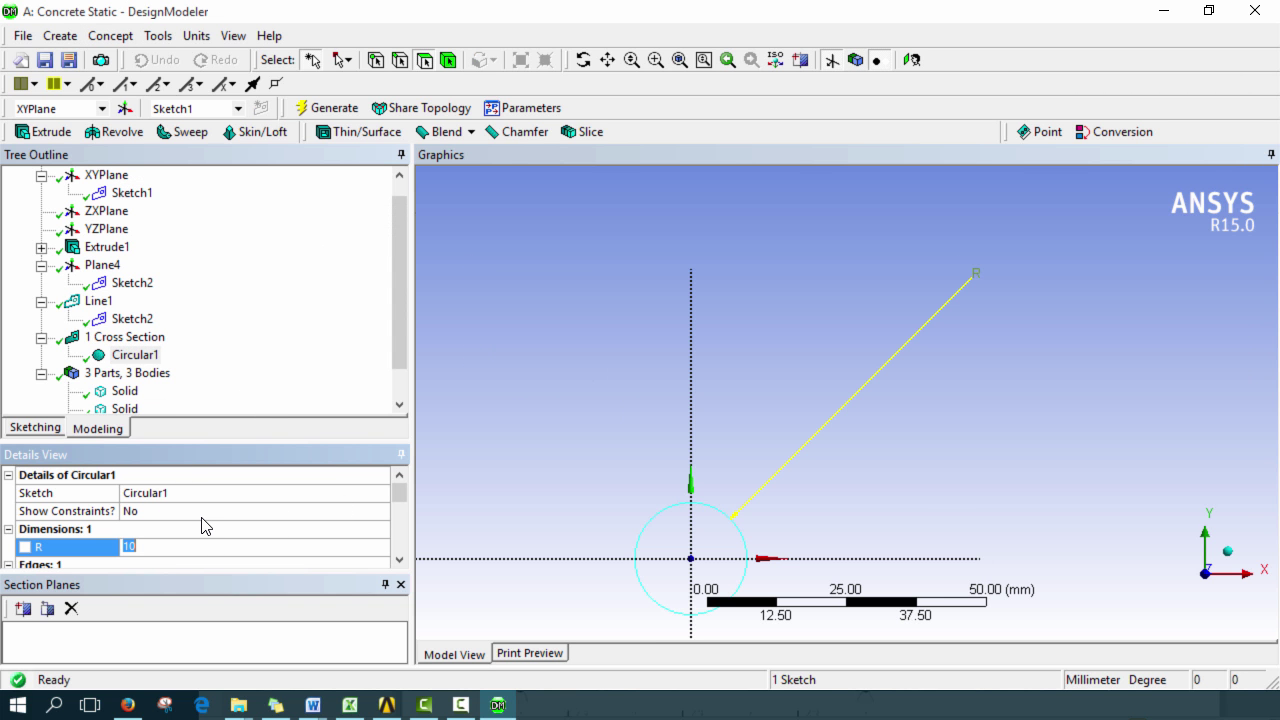
pyautogui.write('6')
pyautogui.press('Return')
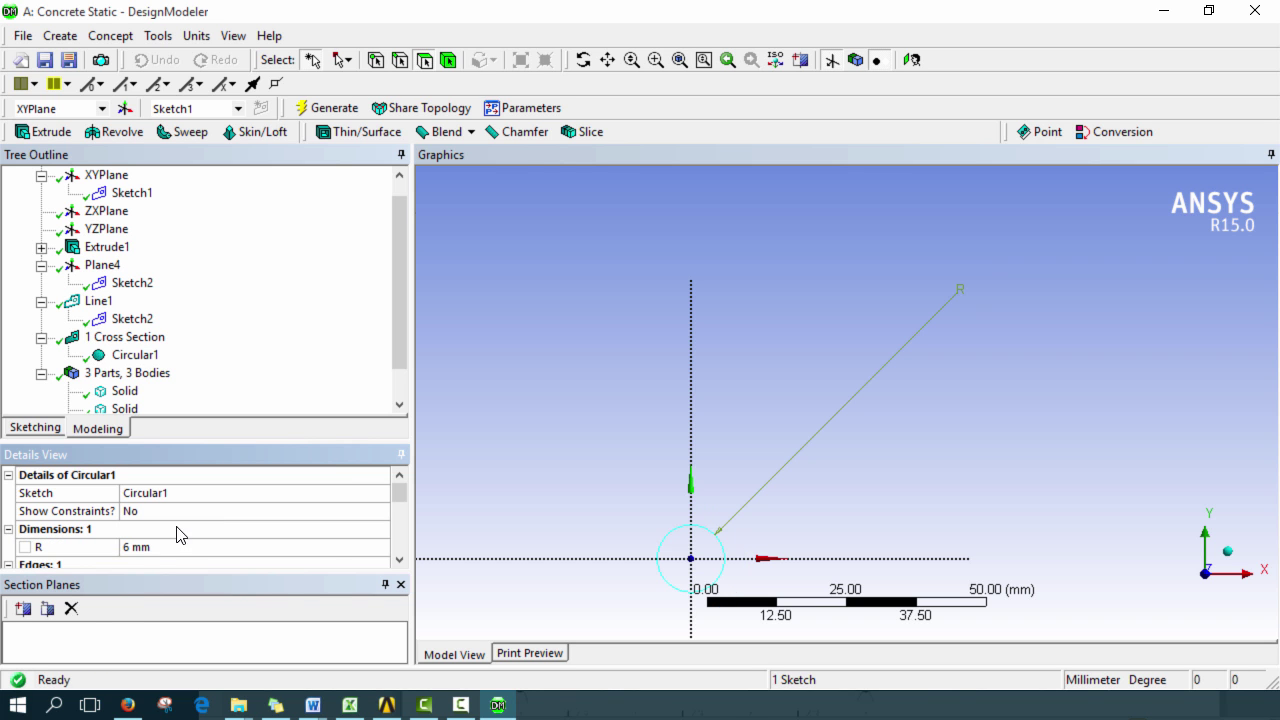
# Step: Assign the Circular1 cross section to the reinforcement line body
pyautogui.scroll(-1, 137, 354)
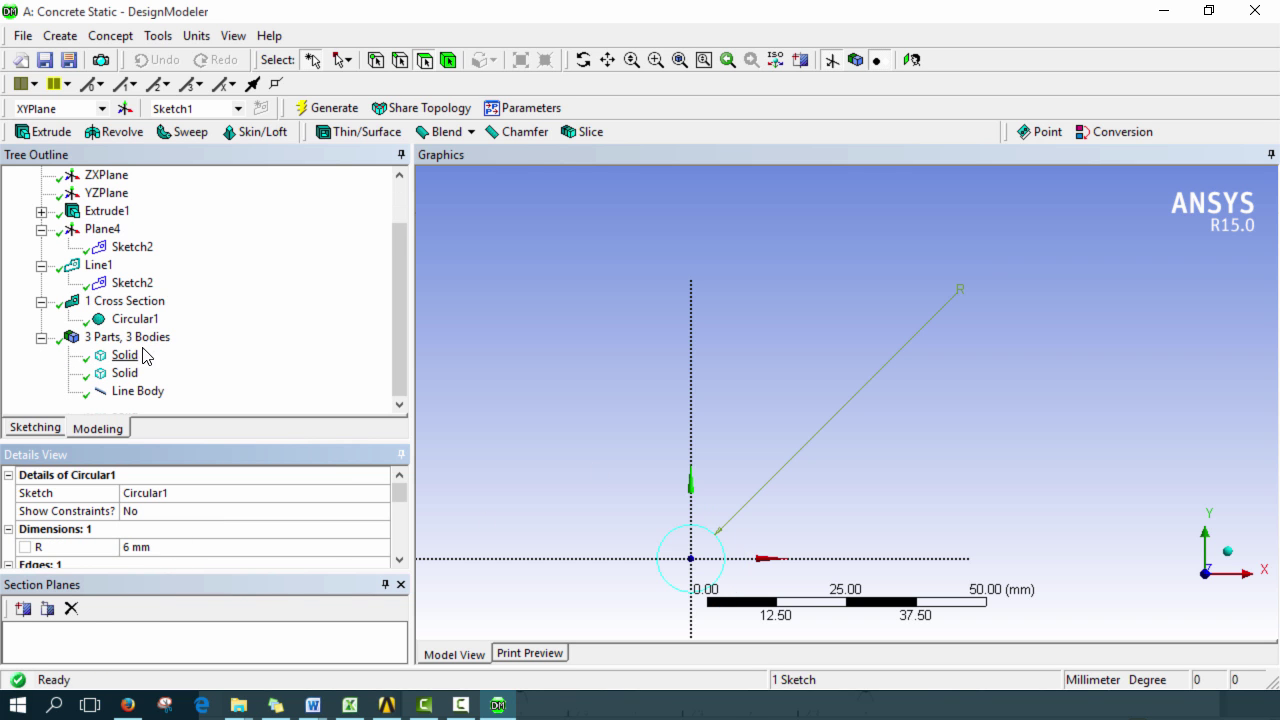
pyautogui.click(142, 394)
pyautogui.scroll(-1, 372, 521)
pyautogui.click(375, 521)
pyautogui.click(381, 512)
pyautogui.click(288, 541)
# Step: Start a linear pattern of the reinforcement line body, using the beam's 250 mm bottom end edge as the pattern direction
pyautogui.moveTo(760, 452); pyautogui.dragTo(806, 491, button='middle')
pyautogui.scroll(3, 923, 483)
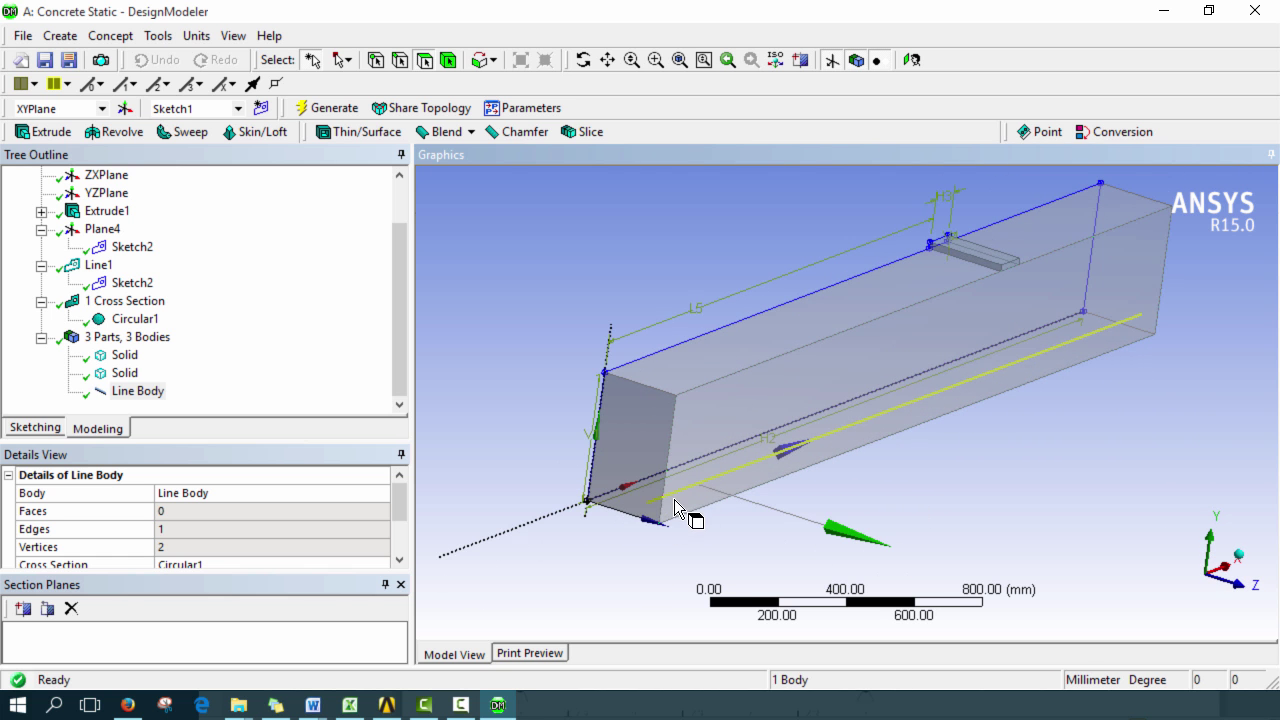
pyautogui.click(60, 35)
pyautogui.click(108, 288)
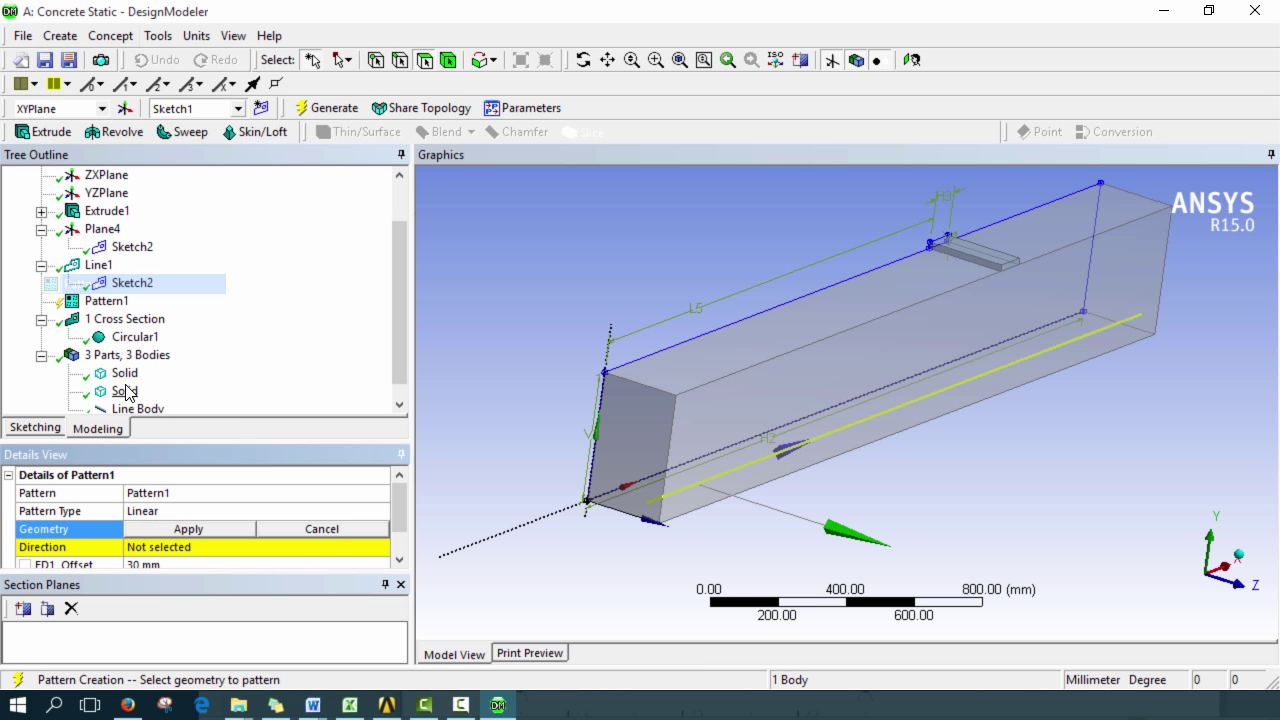
pyautogui.scroll(-1, 400, 383)
pyautogui.click(138, 391)
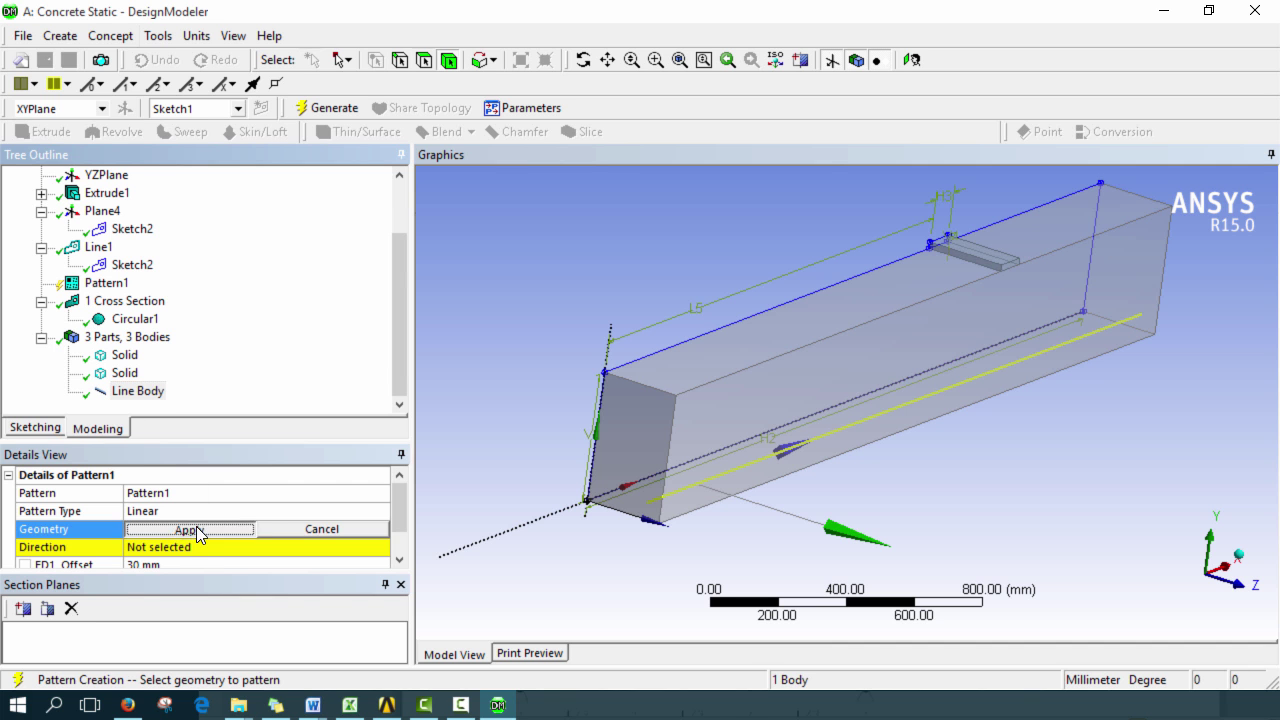
pyautogui.click(188, 529)
pyautogui.click(182, 550)
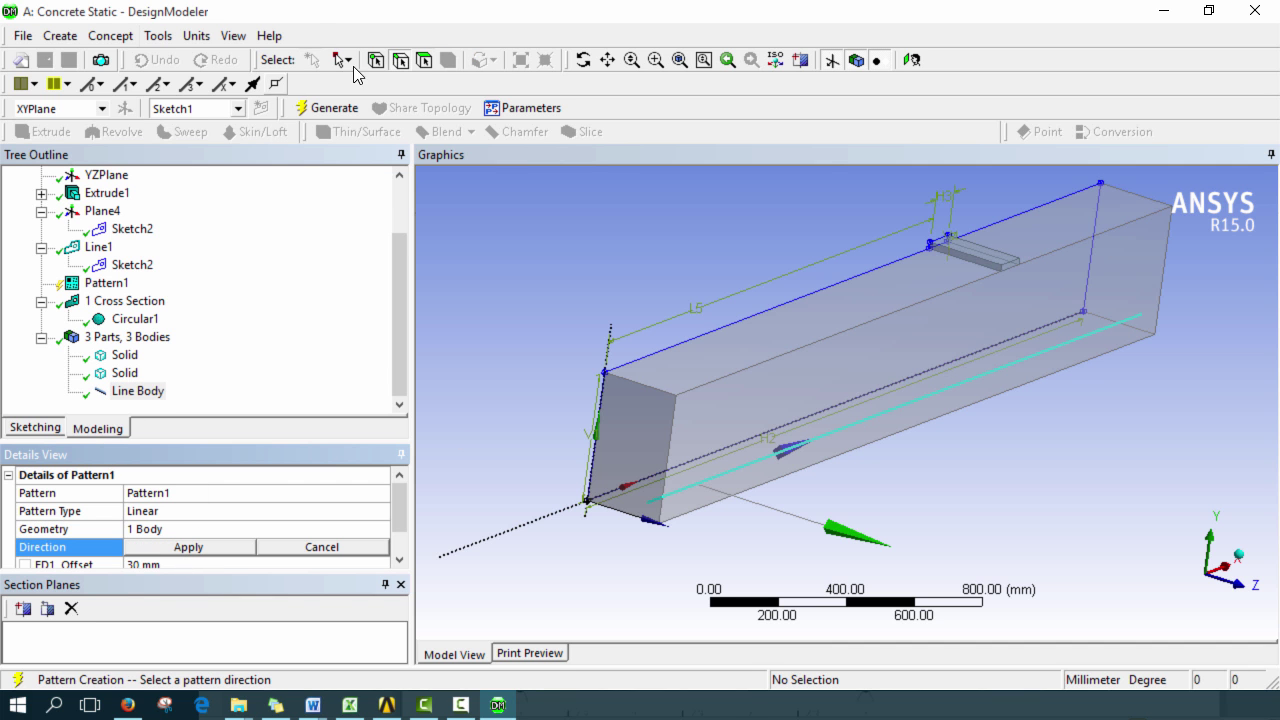
pyautogui.click(620, 518)
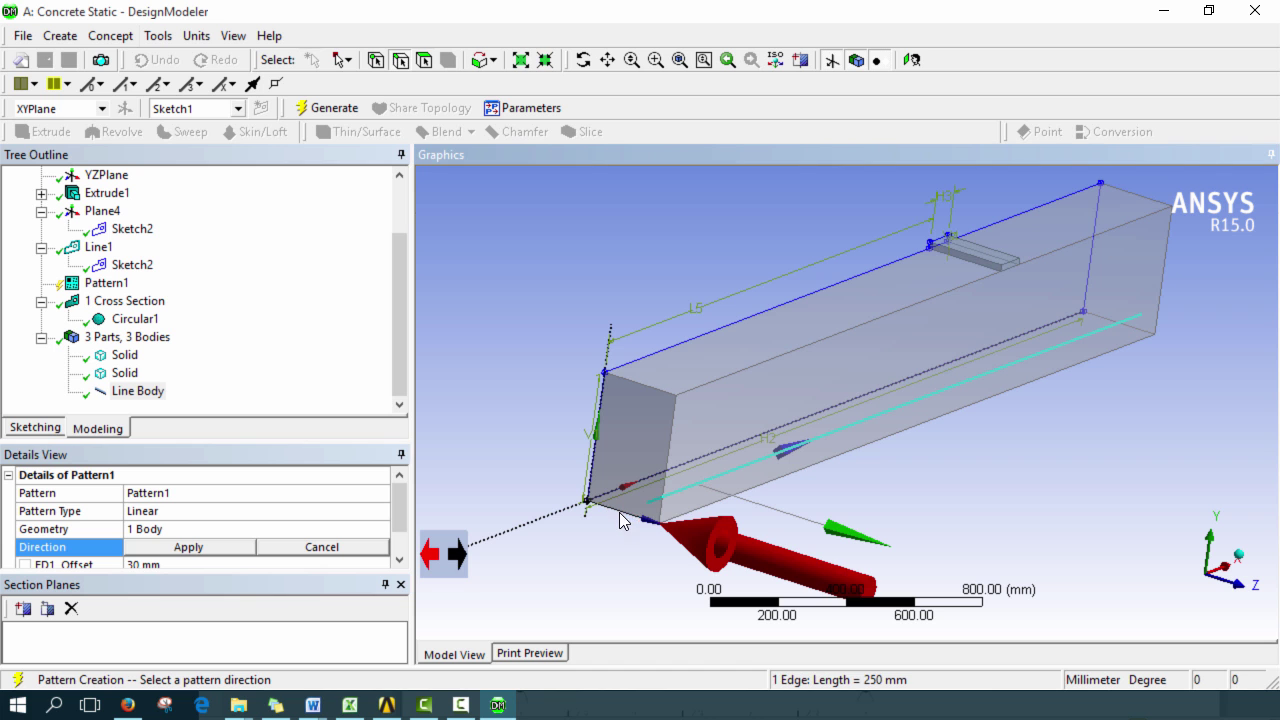
pyautogui.click(226, 551)
# Step: Set the pattern offset to 50 mm with three copies and generate the pattern
pyautogui.moveTo(398, 506); pyautogui.dragTo(398, 525)
pyautogui.click(152, 529)
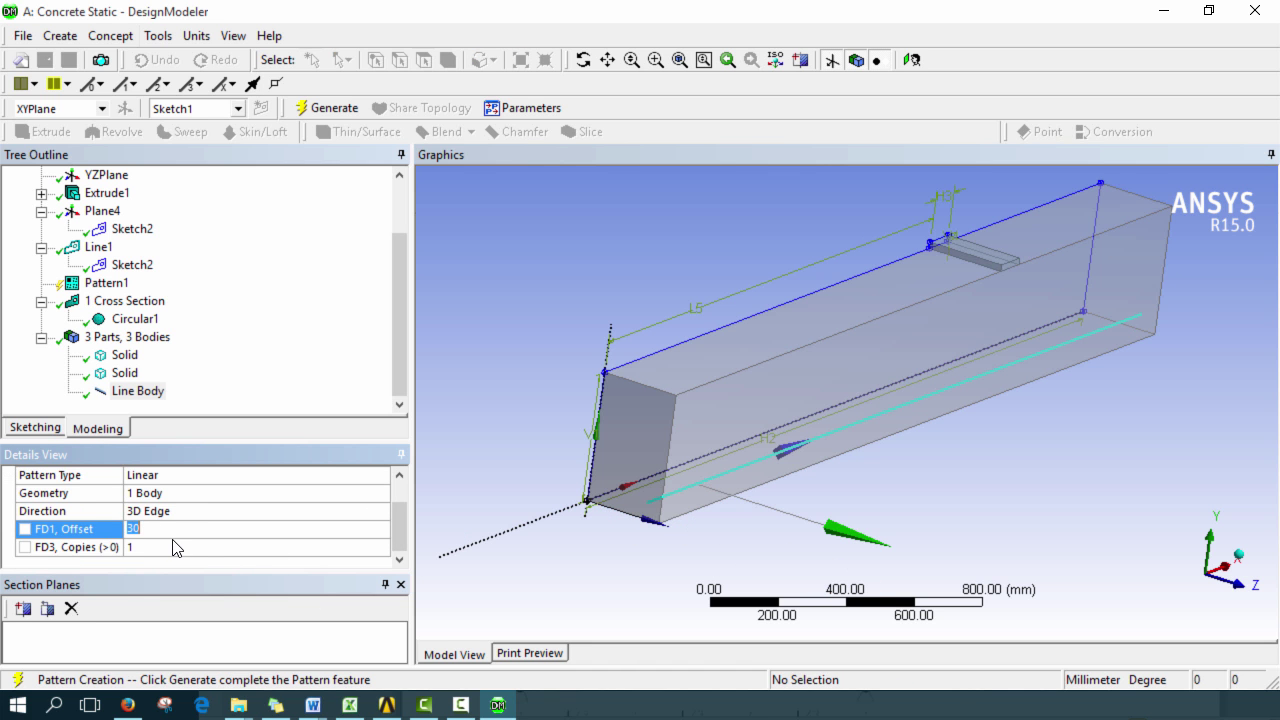
pyautogui.write('50')
pyautogui.press('Return')
pyautogui.click(156, 547)
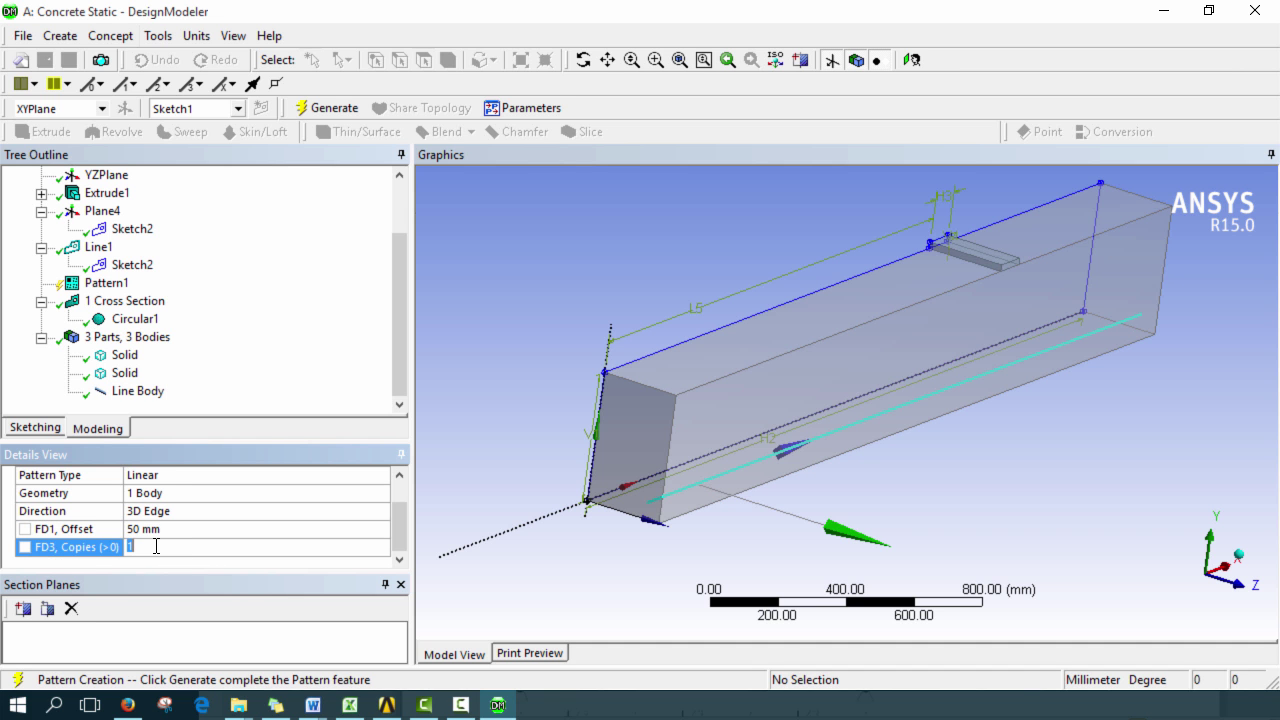
pyautogui.click(326, 107)
# Step: Form a new part from the four line bodies and name it REBAR
pyautogui.keyDown('ctrl'); pyautogui.moveTo(678, 510); pyautogui.dragTo(692, 453, button='middle'); pyautogui.keyUp('ctrl')
pyautogui.click(114, 392)
pyautogui.scroll(-1, 114, 392)
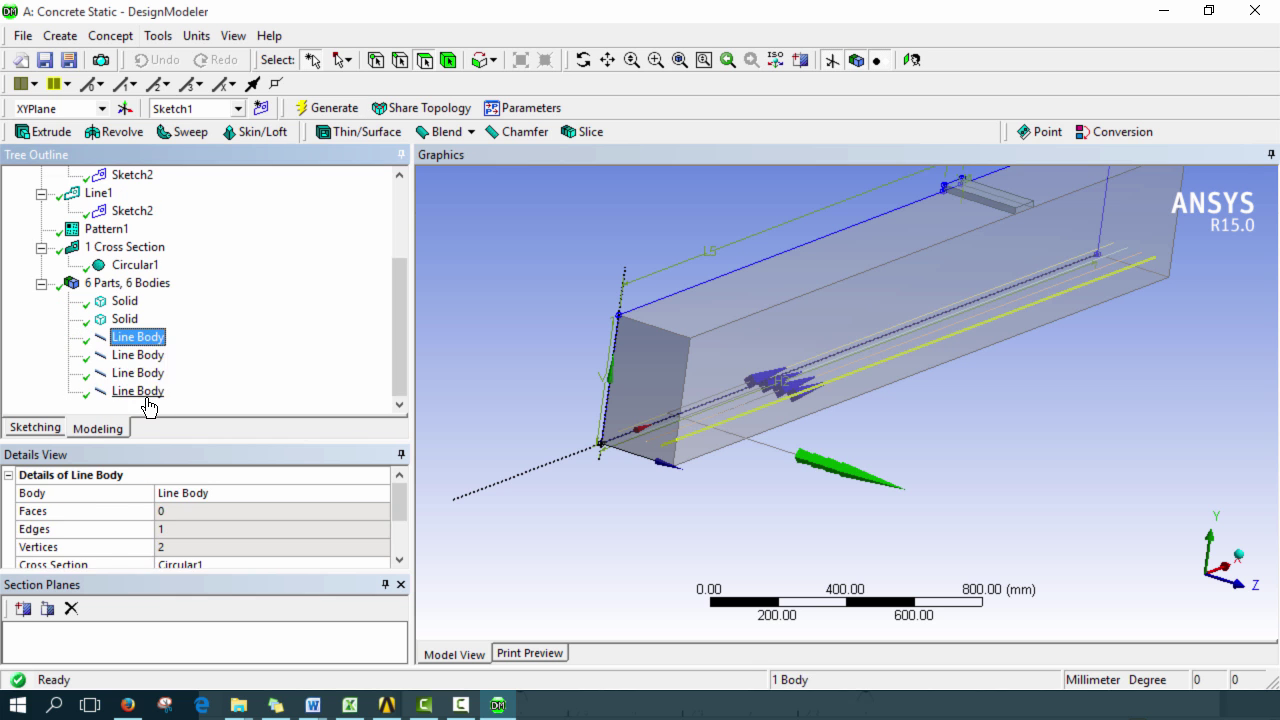
pyautogui.keyDown('shift'); pyautogui.click(145, 394); pyautogui.keyUp('shift')
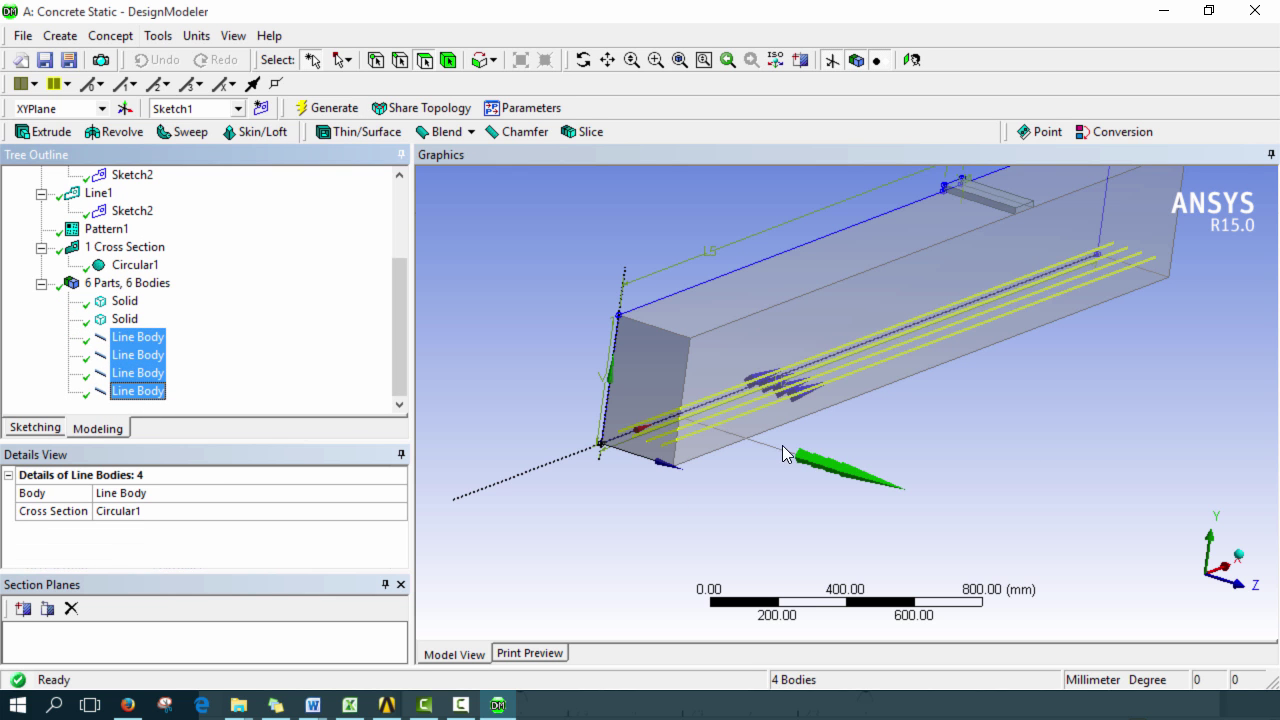
pyautogui.keyDown('ctrl'); pyautogui.moveTo(786, 423); pyautogui.dragTo(727, 467, button='middle'); pyautogui.keyUp('ctrl')
pyautogui.rightClick(155, 348)
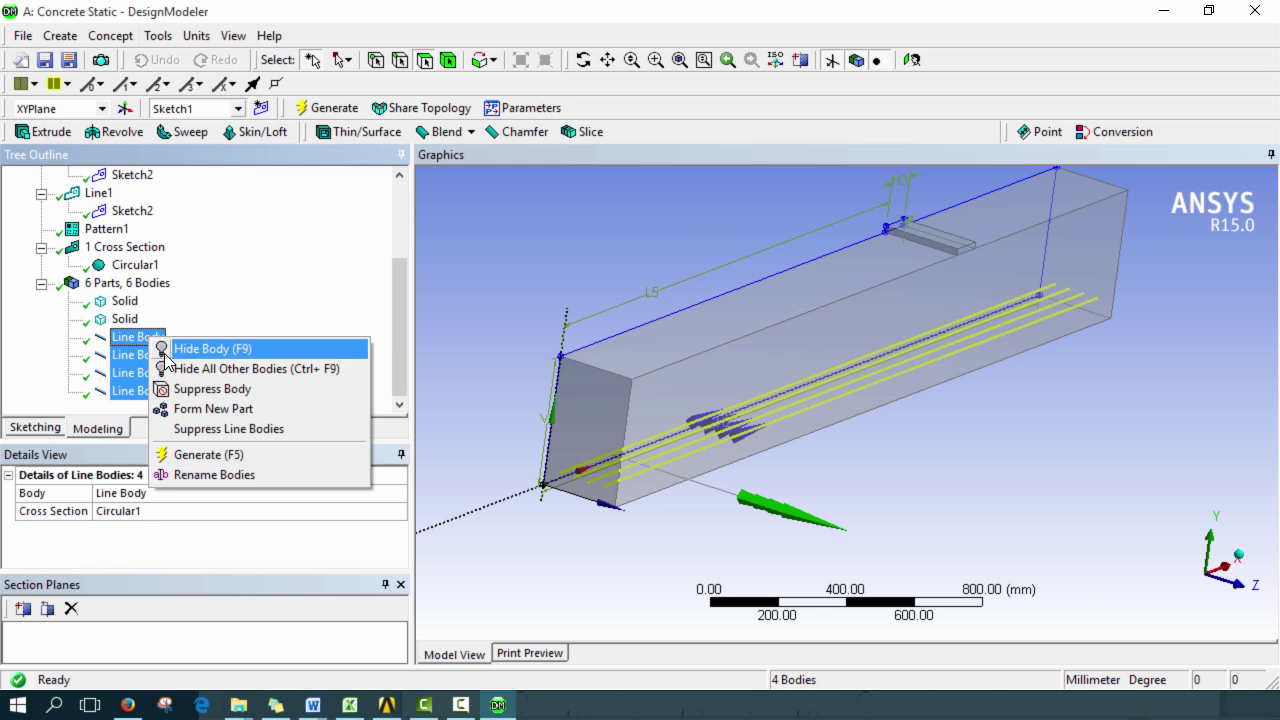
pyautogui.click(165, 408)
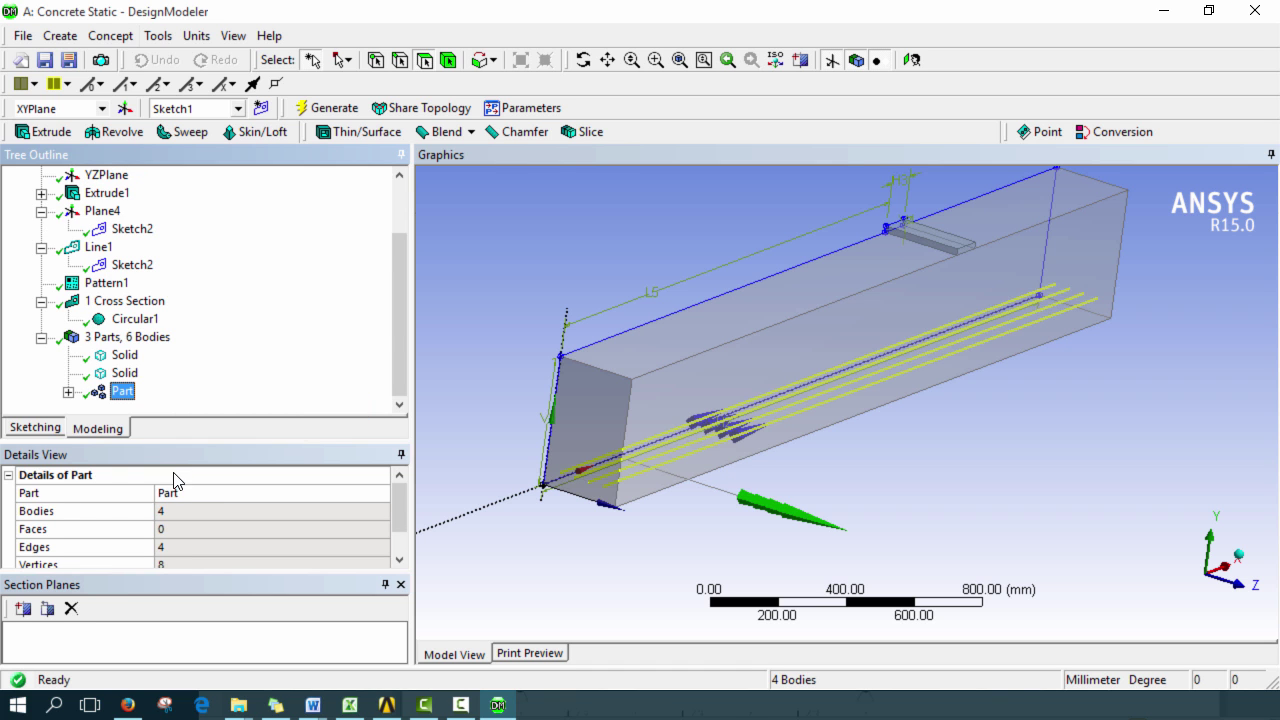
pyautogui.click(187, 494)
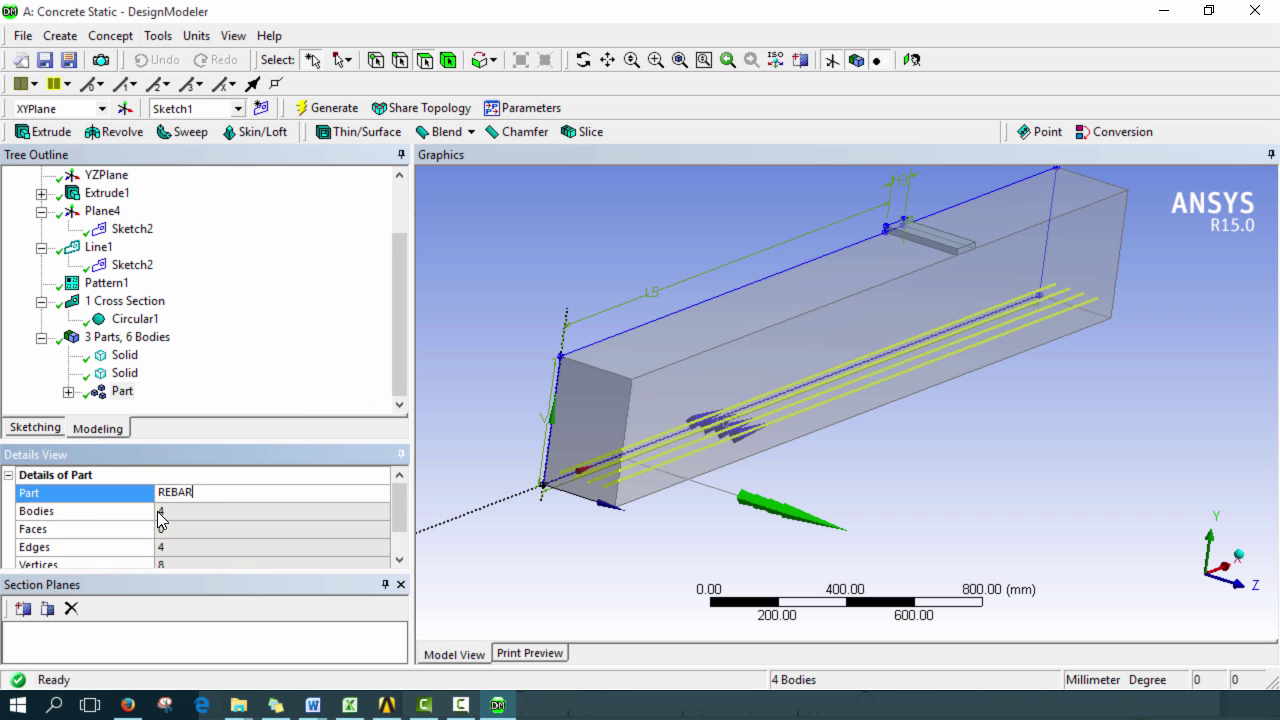
pyautogui.write('REBAR')
pyautogui.press('Return')
# Step: Rename the beam solid as CONCRETE
pyautogui.click(128, 358)
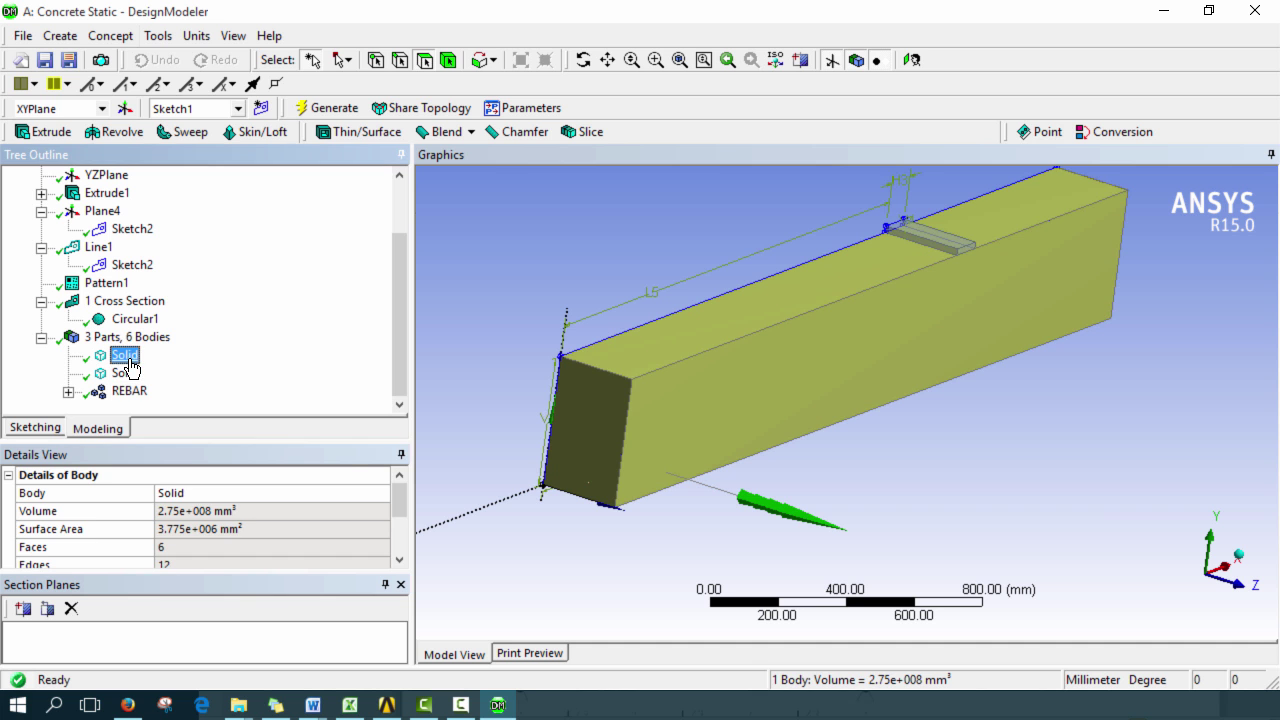
pyautogui.rightClick(128, 365)
pyautogui.click(189, 457)
pyautogui.write('CONCRETE')
pyautogui.press('Return')
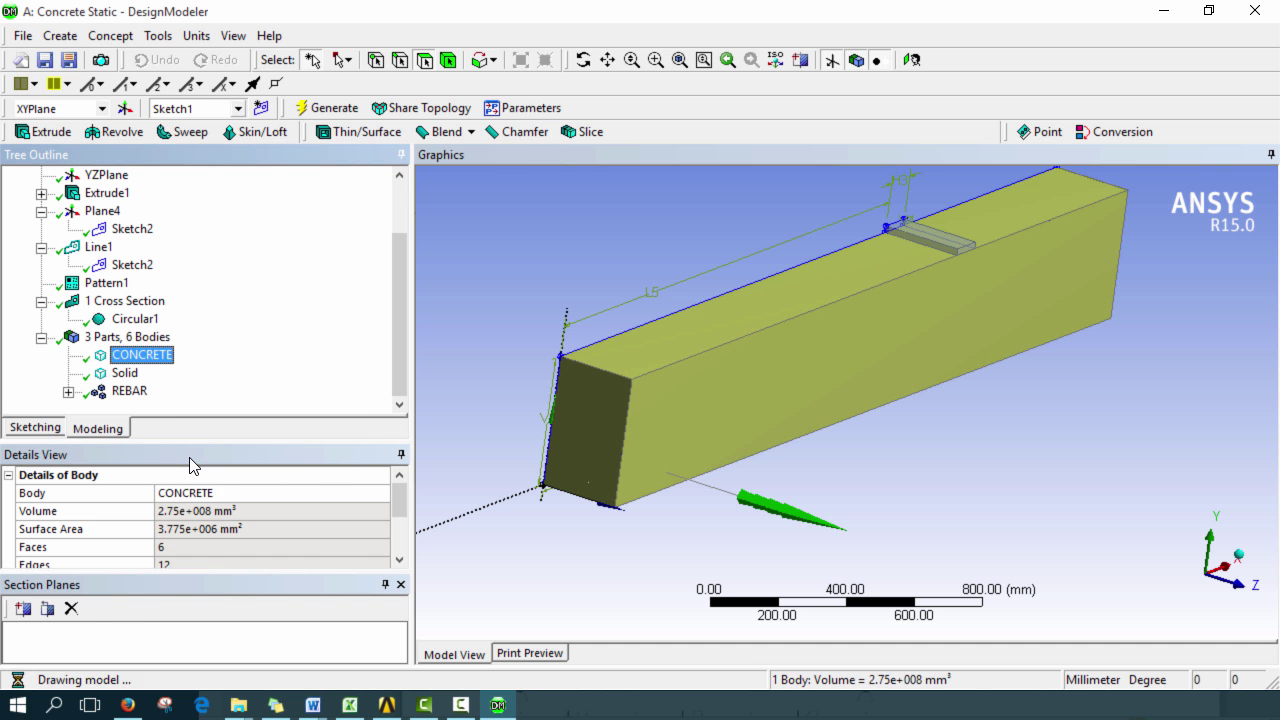
# Step: Rename the loading plate solid as IMPACTOR
pyautogui.click(125, 373)
pyautogui.rightClick(125, 373)
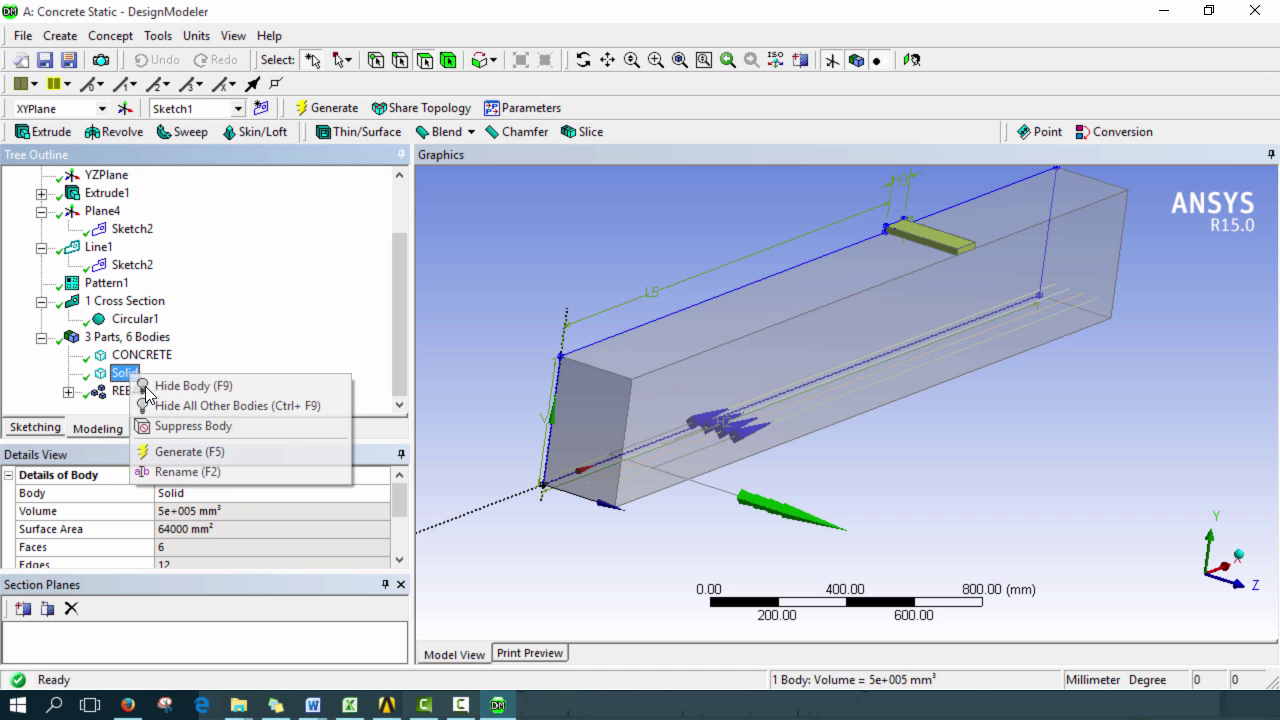
pyautogui.click(210, 472)
pyautogui.write('IMPACTOR')
pyautogui.press('Return')
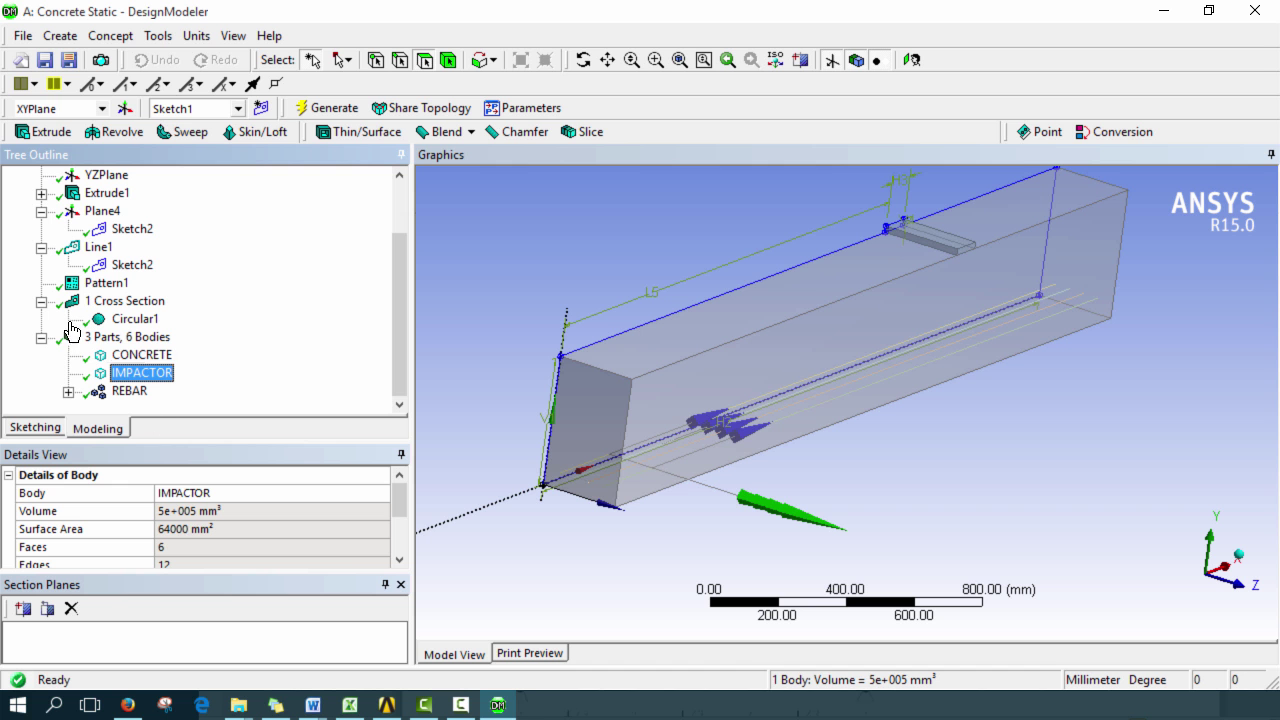
# Step: Leave DesignModeler for the Workbench project and open the Concrete Static model in Mechanical
pyautogui.moveTo(560, 440); pyautogui.dragTo(1210, 8, button='middle')
pyautogui.click(1168, 12)
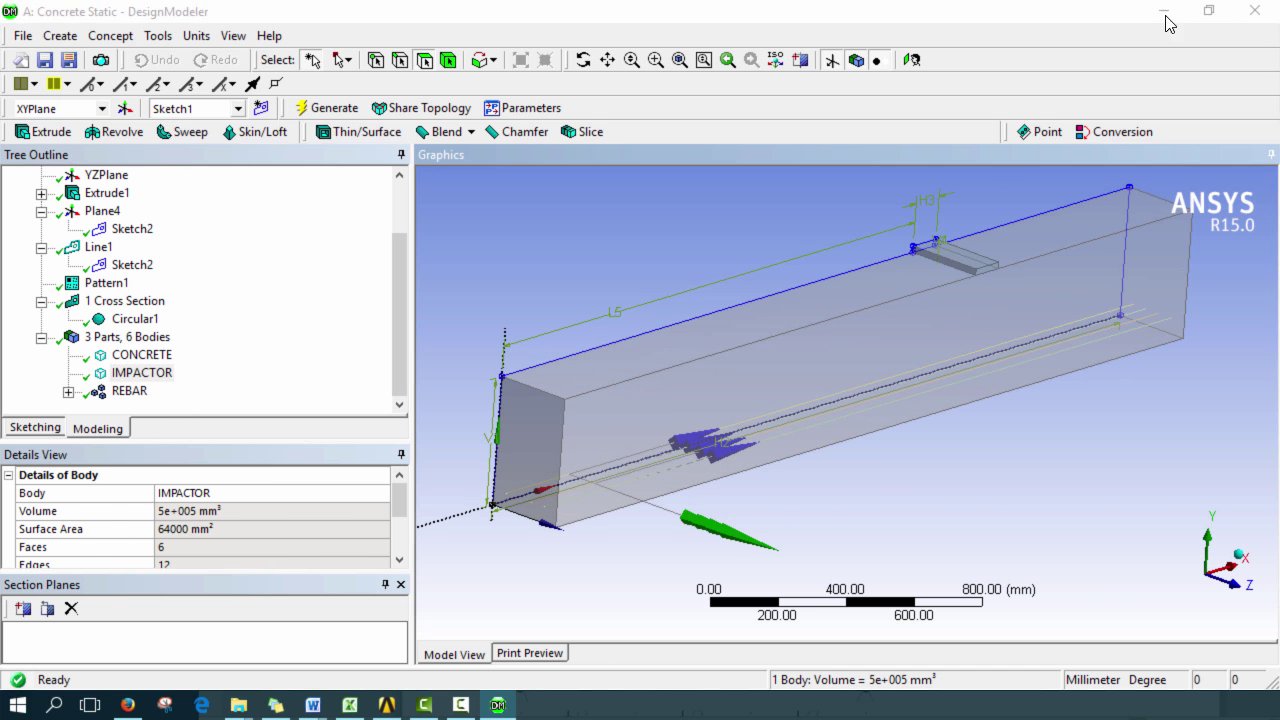
pyautogui.doubleClick(398, 255)
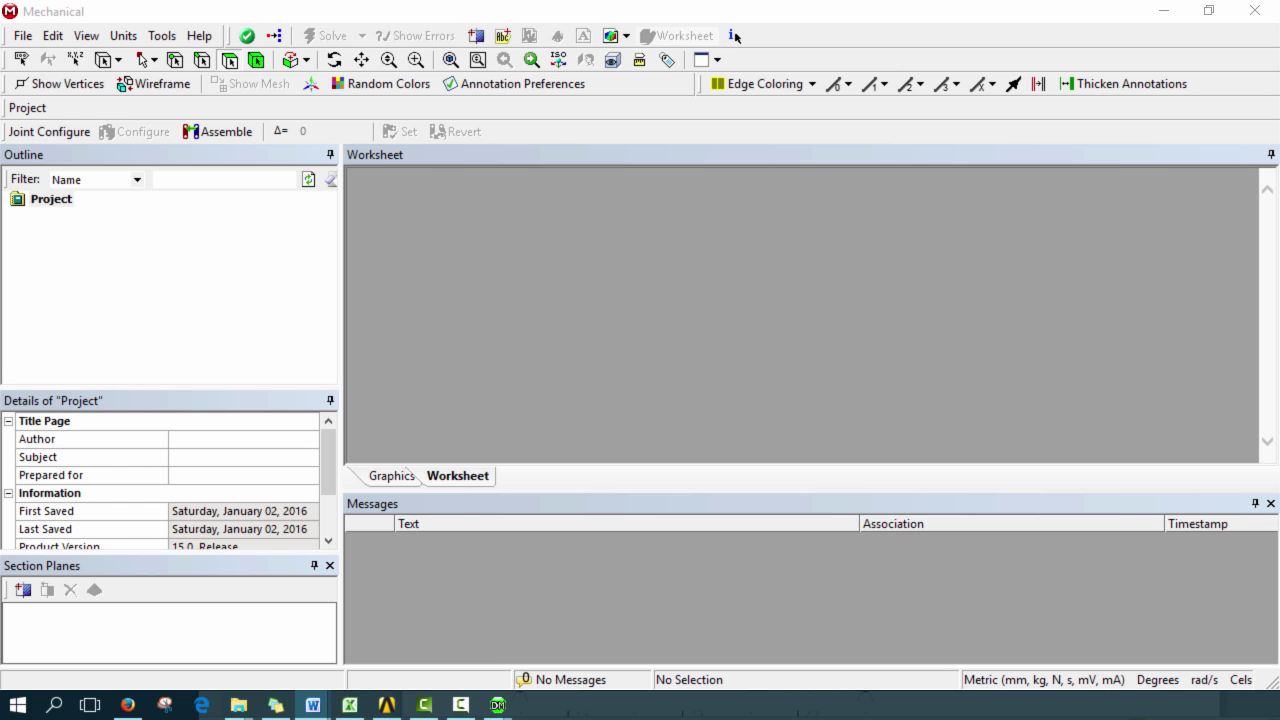
# Step: Switch to Concrete Tut.docx in Word, review the SOLID65 material data and select the complete CONCRETE command block, from ET,MATID,SOLID65 through TBPT,,0.0035,30
pyautogui.hotkey('alt', 'Tab')
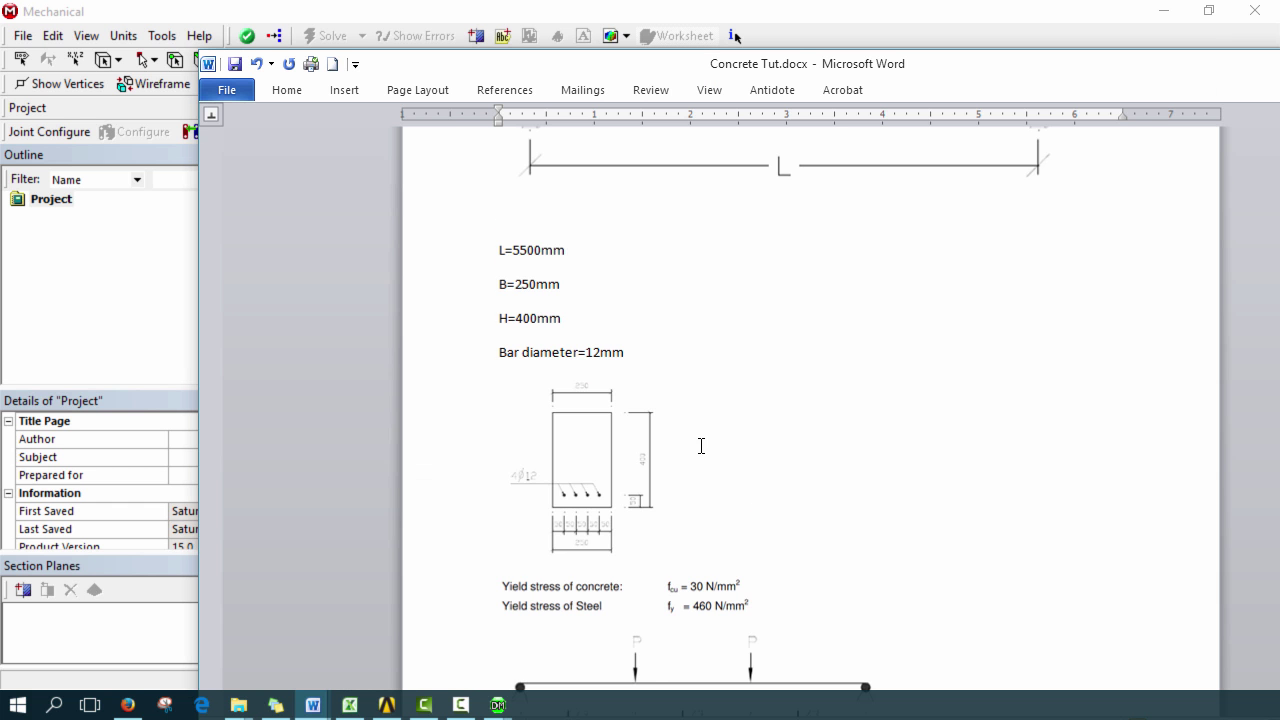
pyautogui.scroll(-10, 686, 526)
pyautogui.scroll(2, 658, 470)
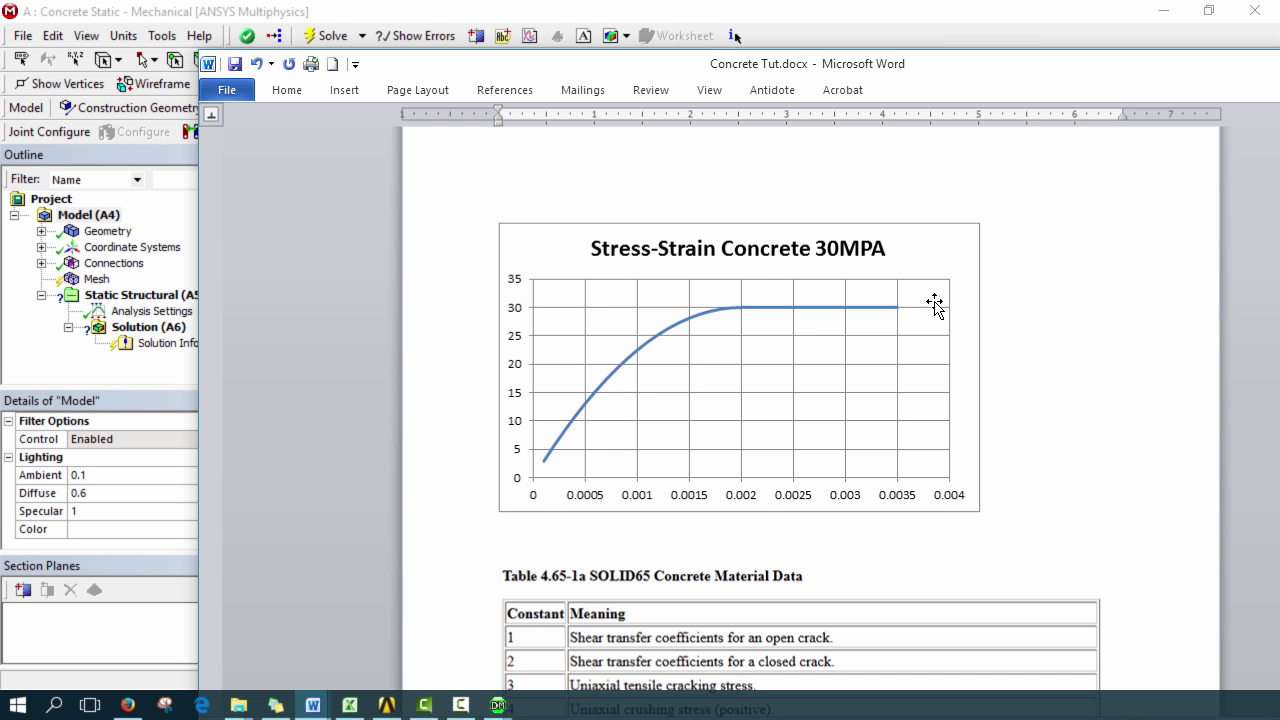
pyautogui.scroll(-12, 590, 445)
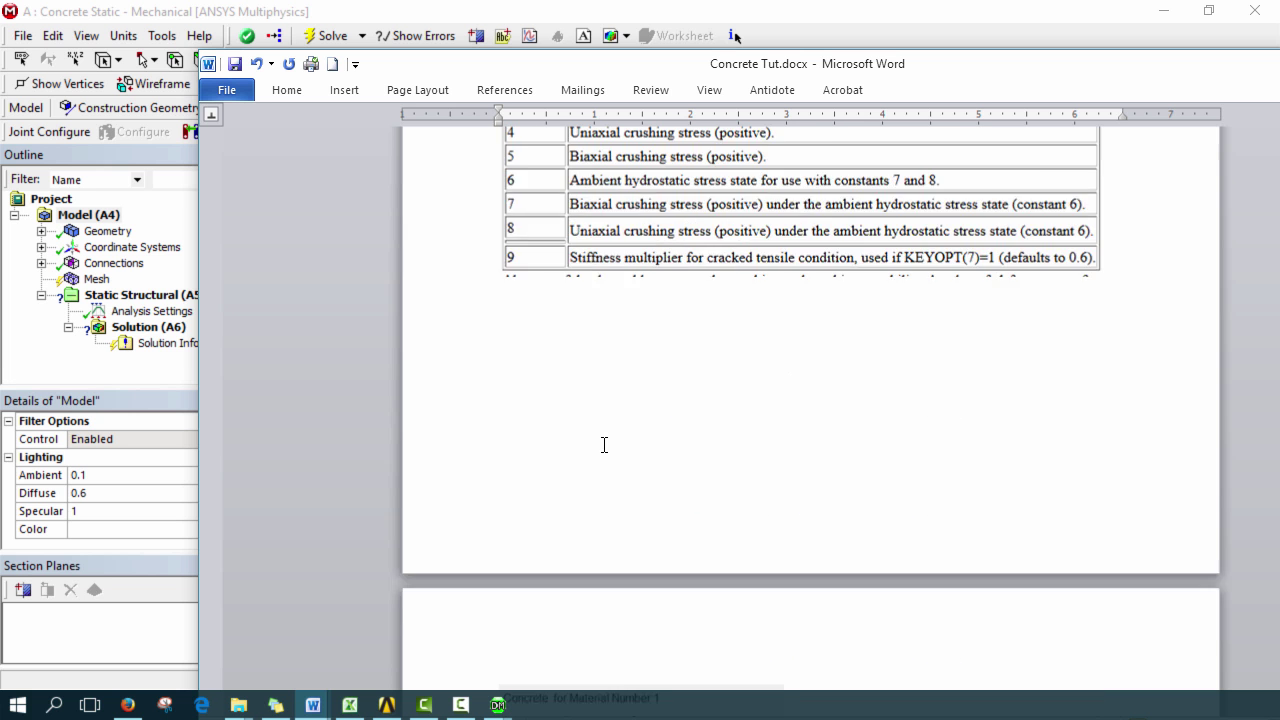
pyautogui.scroll(6, 606, 470)
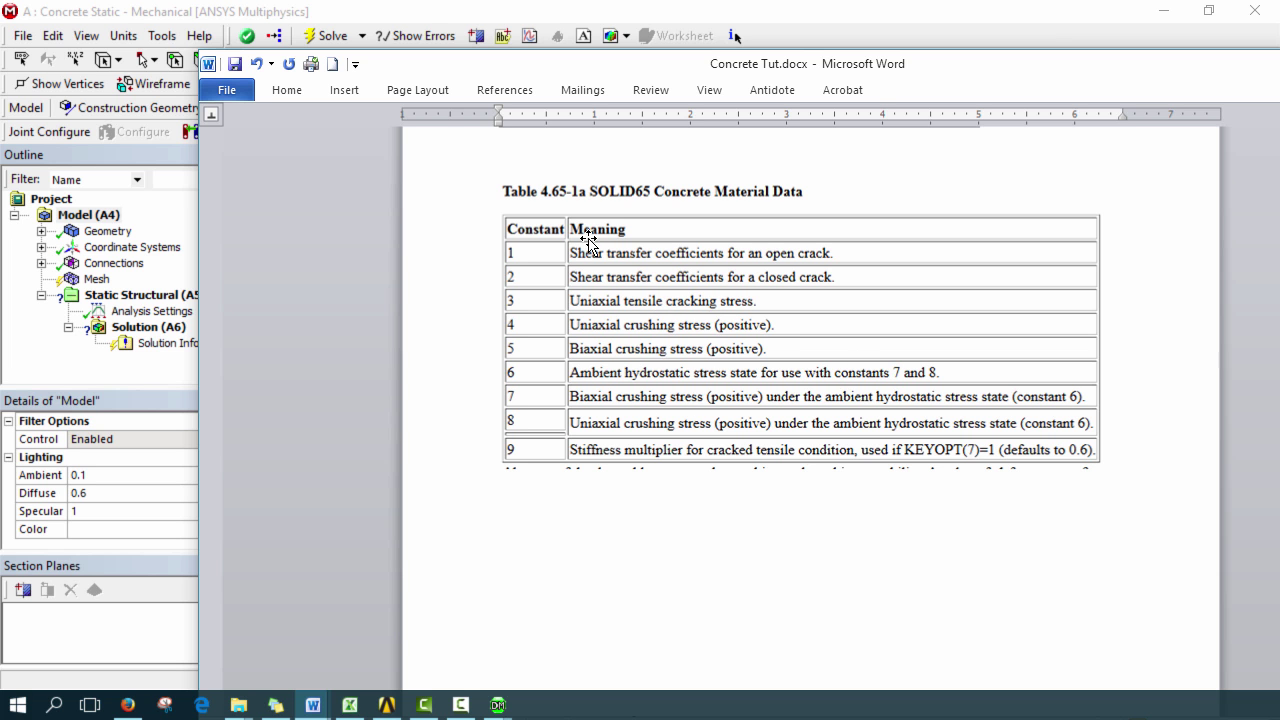
pyautogui.scroll(-5, 617, 380)
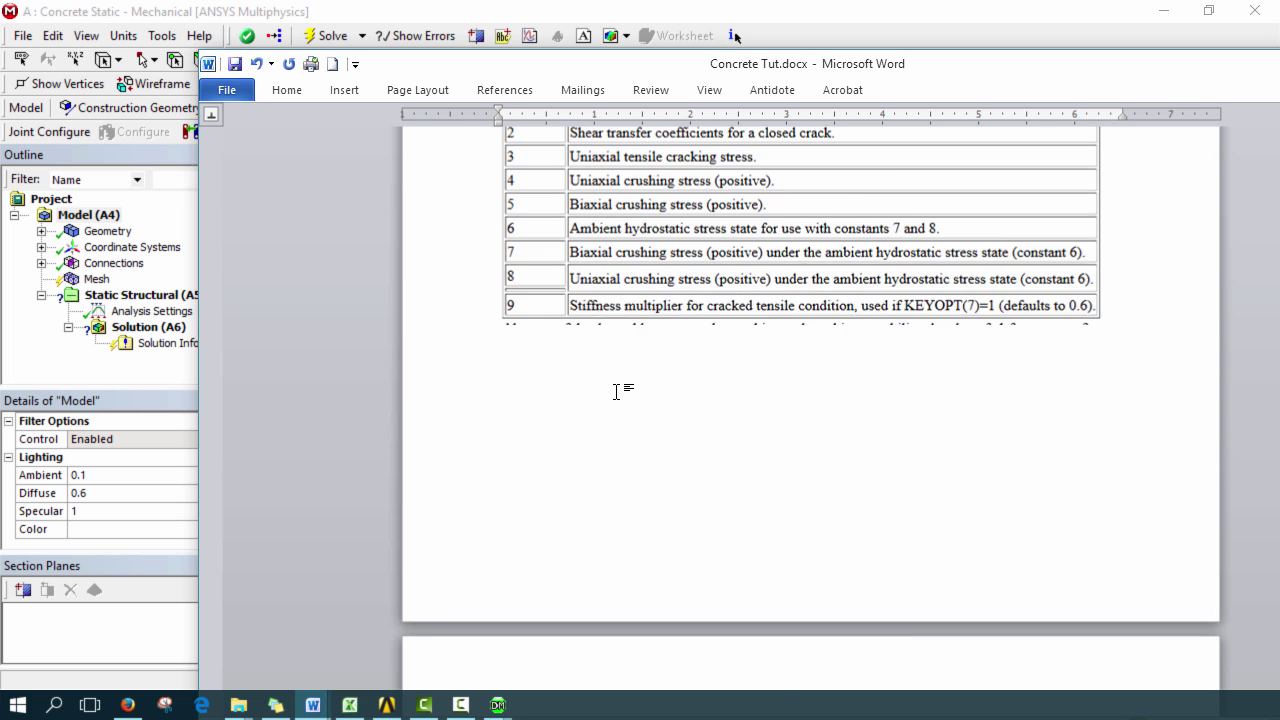
pyautogui.scroll(1, 610, 405)
pyautogui.scroll(-6, 650, 395)
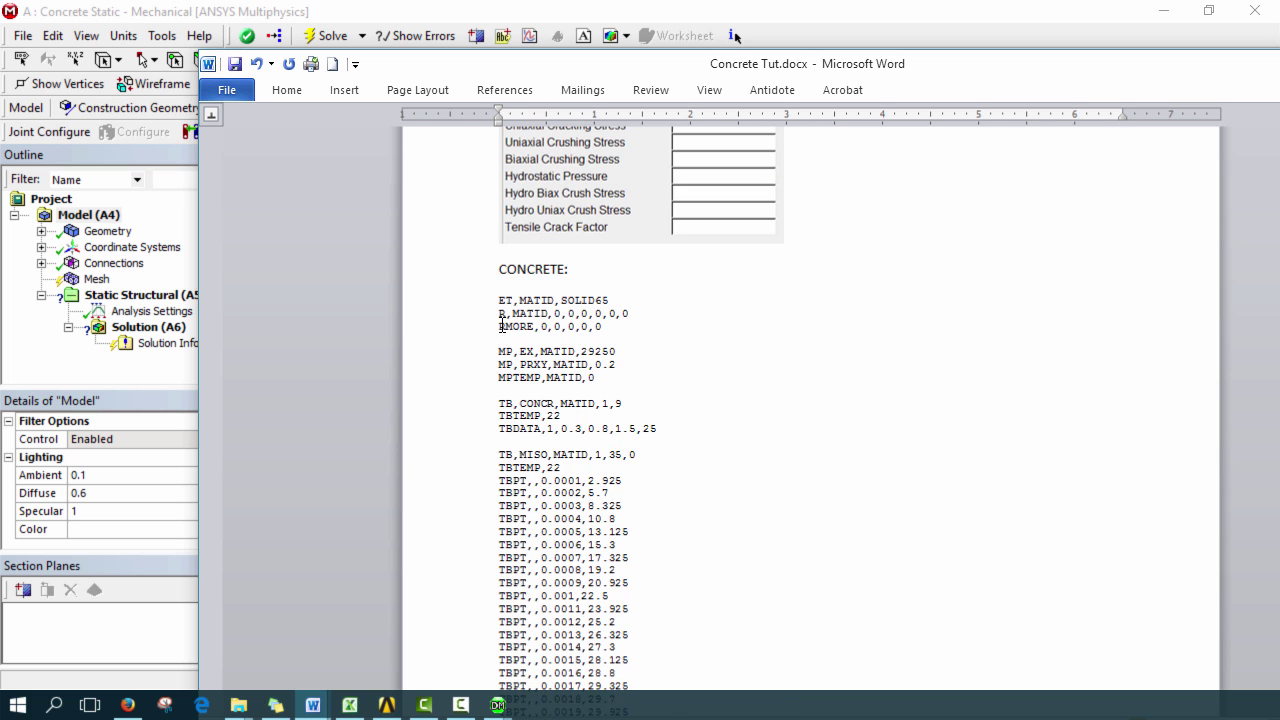
pyautogui.moveTo(494, 300); pyautogui.dragTo(626, 313)
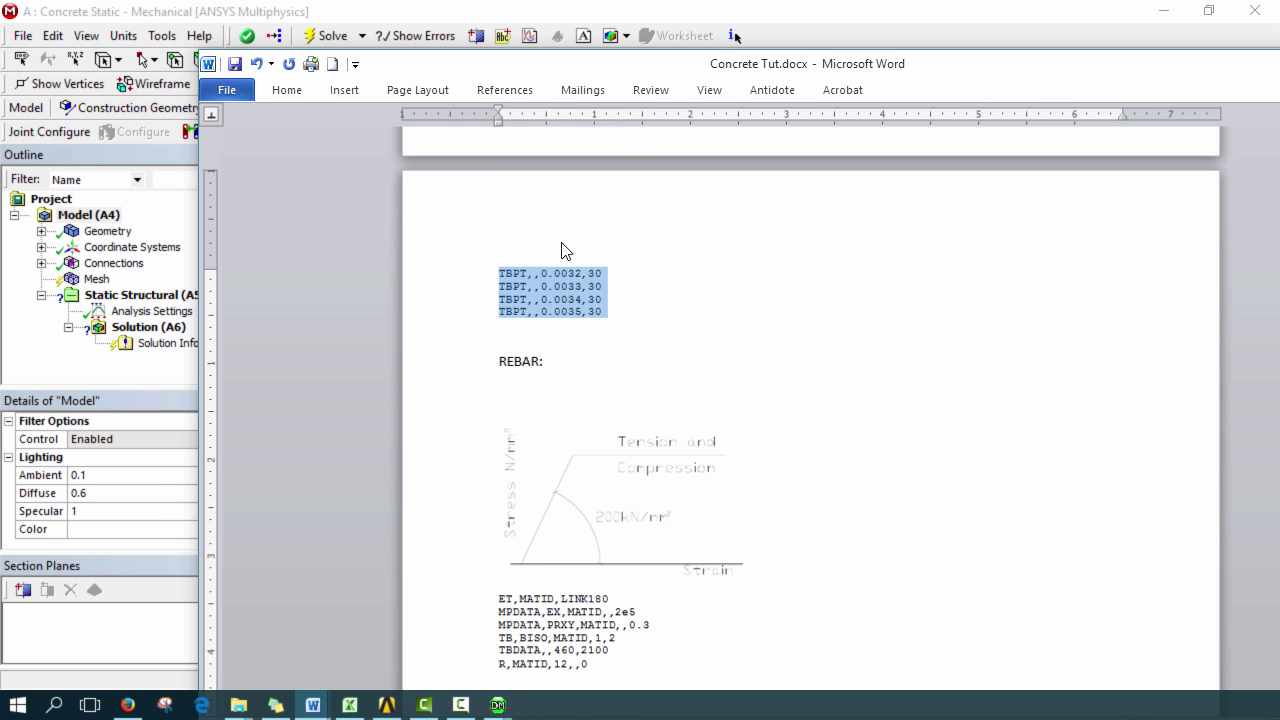
# Step: Switch to Mechanical, insert an APDL Commands object under the CONCRETE body and set the units to Metric (mm, kg, N, s, mV, mA)
pyautogui.click(523, 9)
pyautogui.click(41, 231)
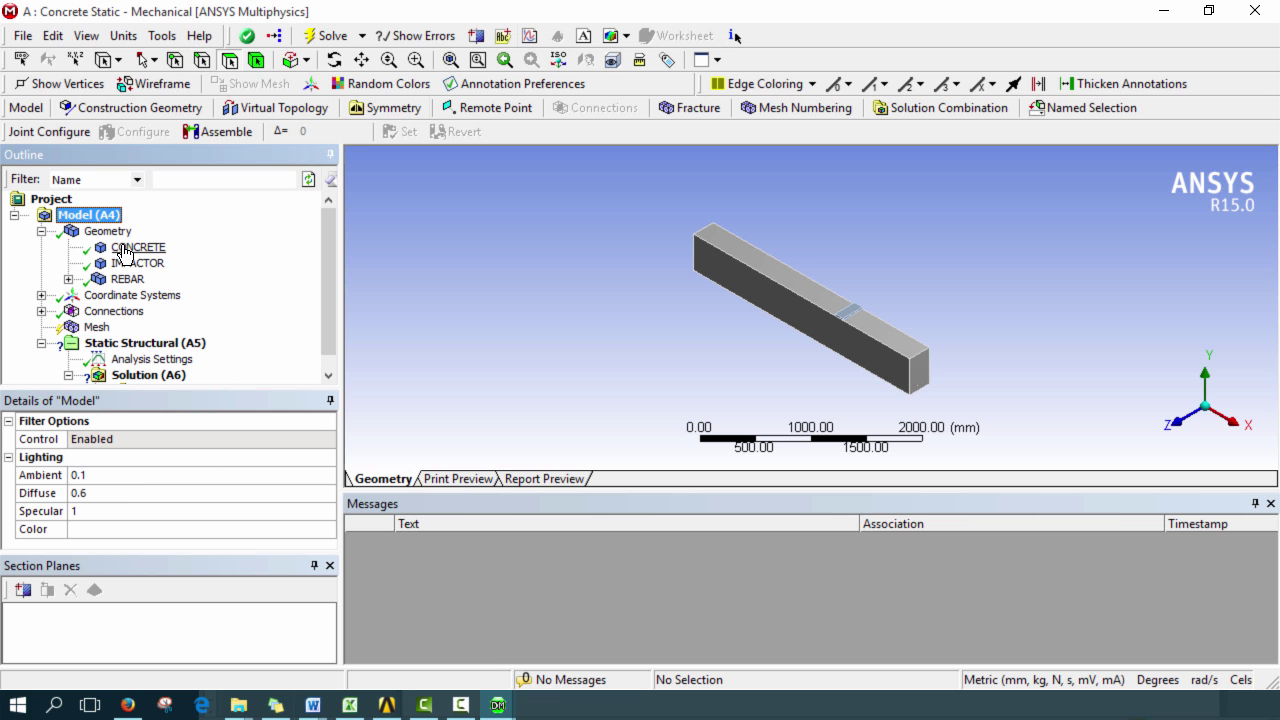
pyautogui.rightClick(125, 254)
pyautogui.moveTo(182, 258)
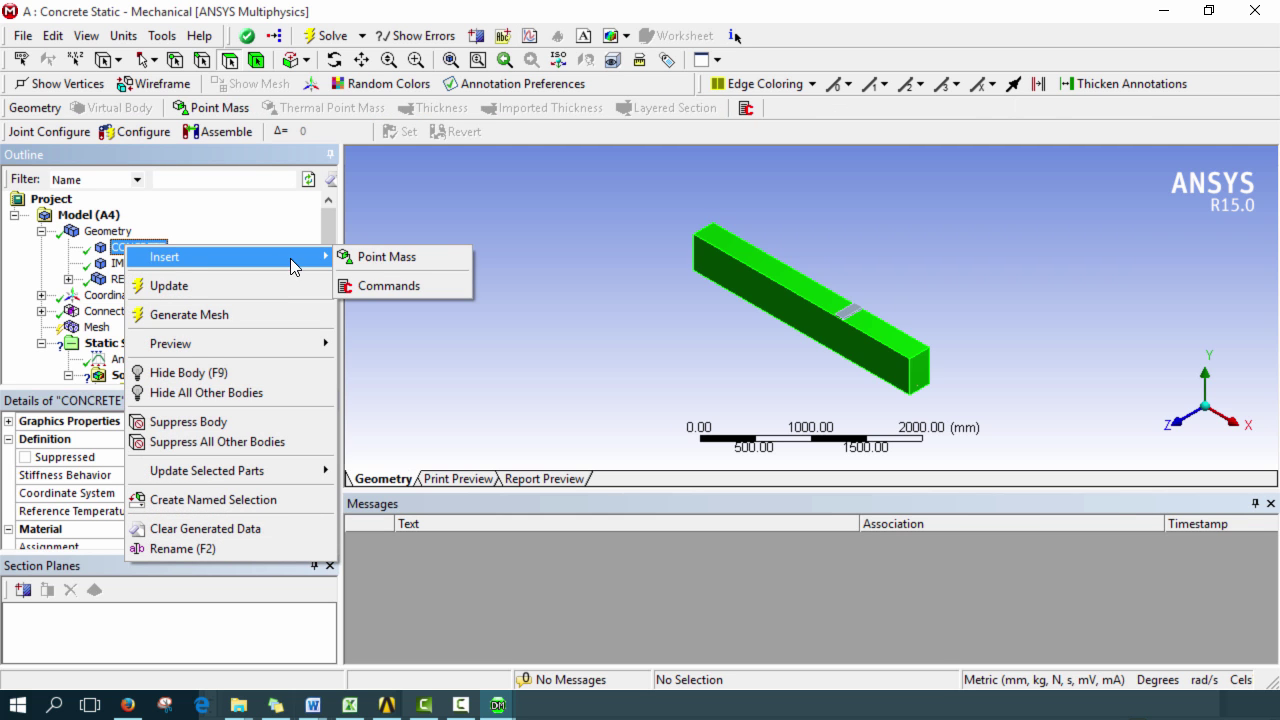
pyautogui.click(380, 288)
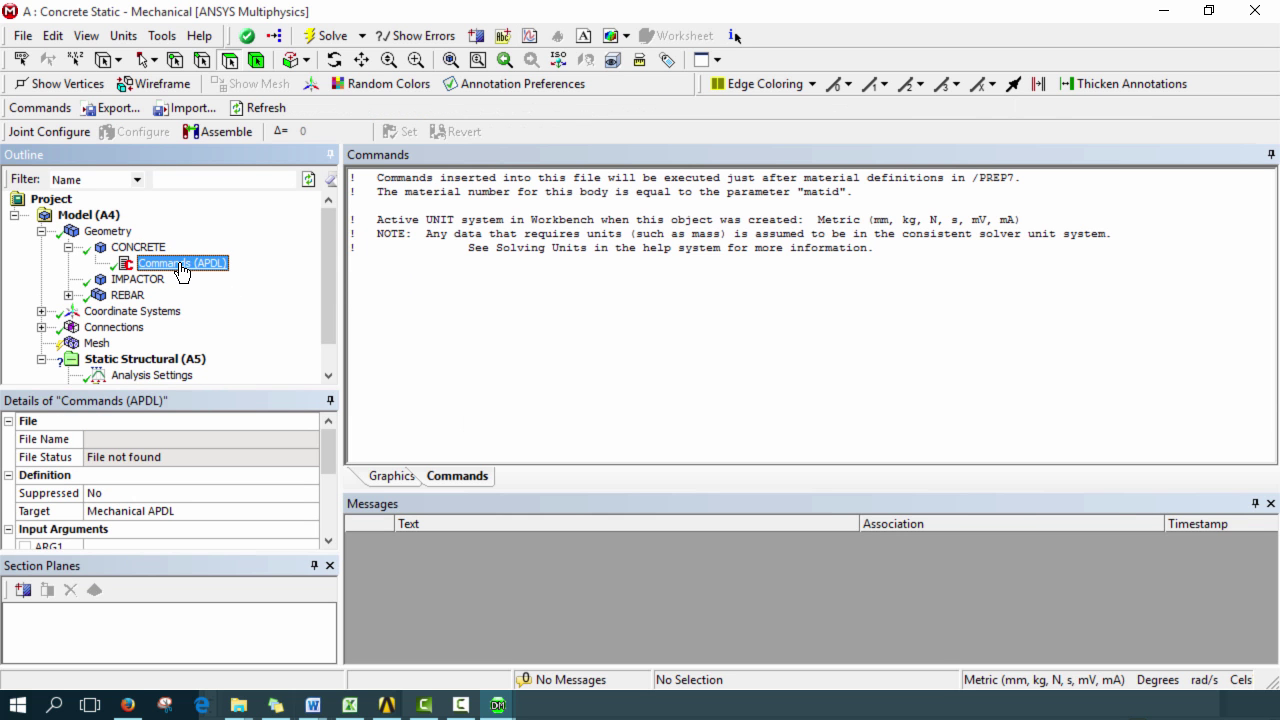
pyautogui.click(124, 36)
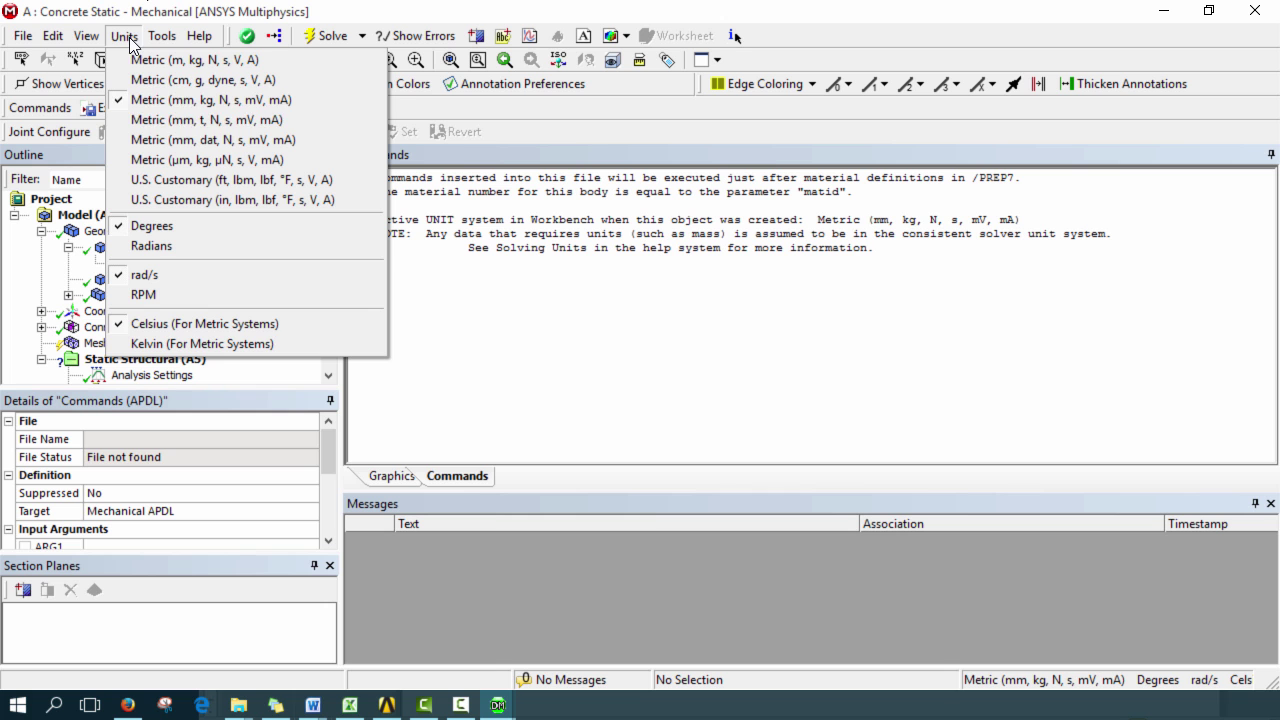
pyautogui.click(210, 100)
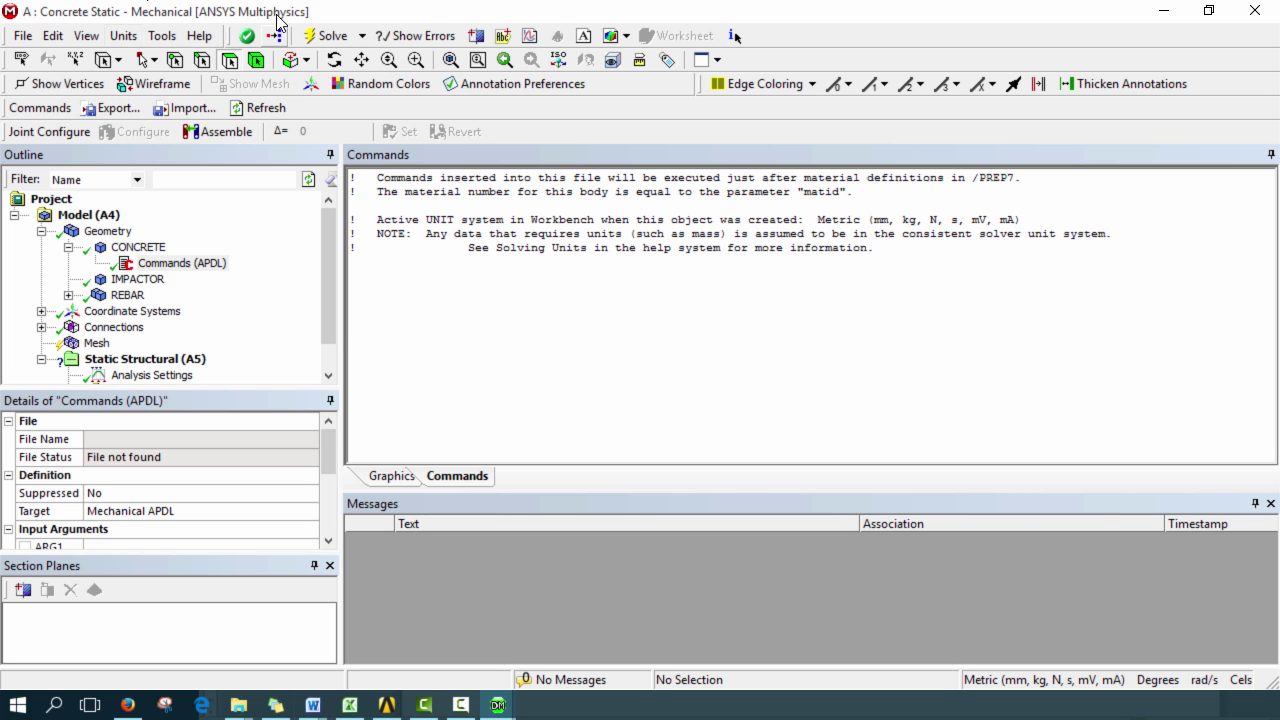
# Step: Paste the copied SOLID65 concrete command block below the header comments of the CONCRETE body's Commands object
pyautogui.click(418, 294)
pyautogui.hotkey('ctrl', 'v')
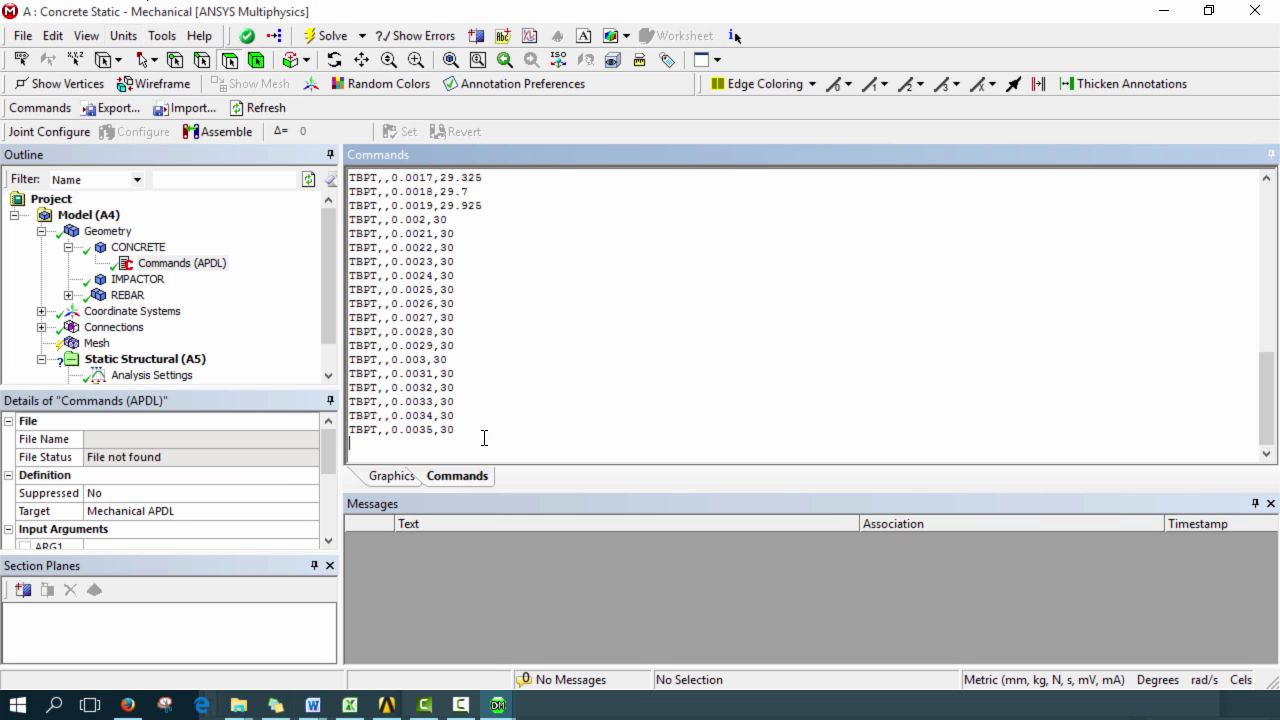
pyautogui.scroll(10, 487, 440)
pyautogui.scroll(4, 488, 341)
# Step: Compare the SOLID65 element type in the ET command with the material assignment in the CONCRETE body's details
pyautogui.moveTo(471, 289); pyautogui.dragTo(423, 289)
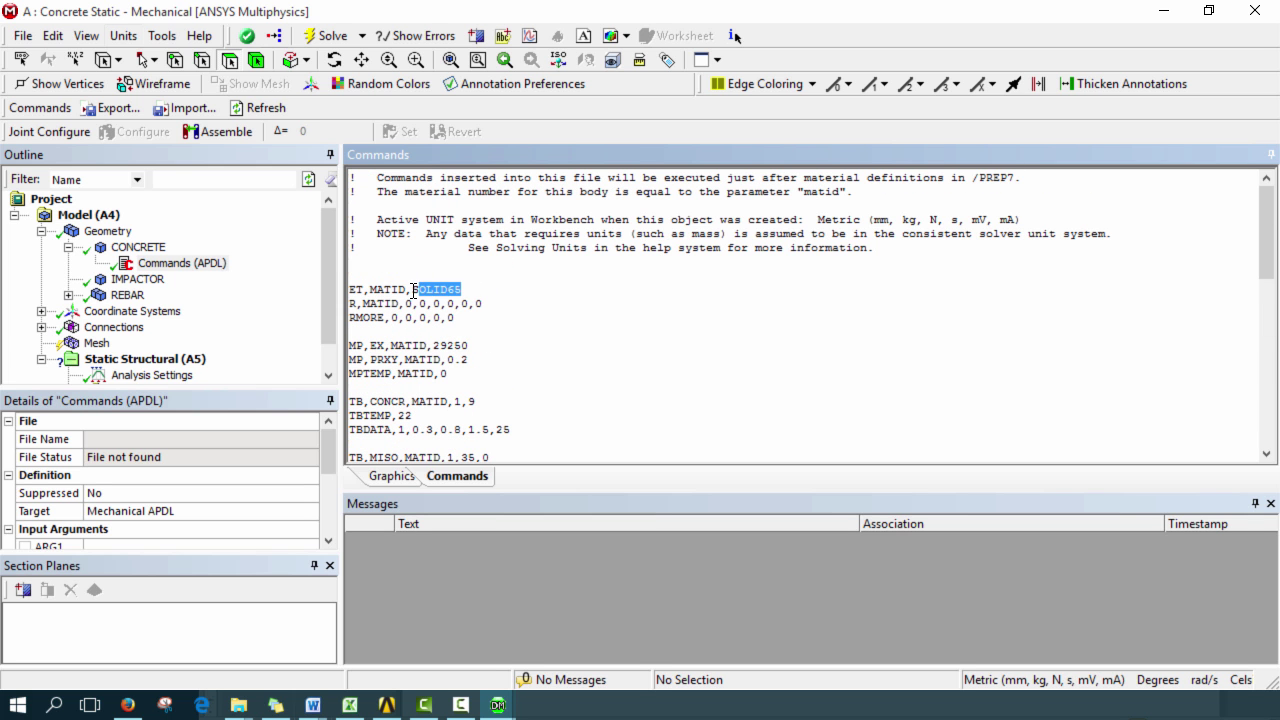
pyautogui.click(138, 247)
pyautogui.scroll(-1, 205, 470)
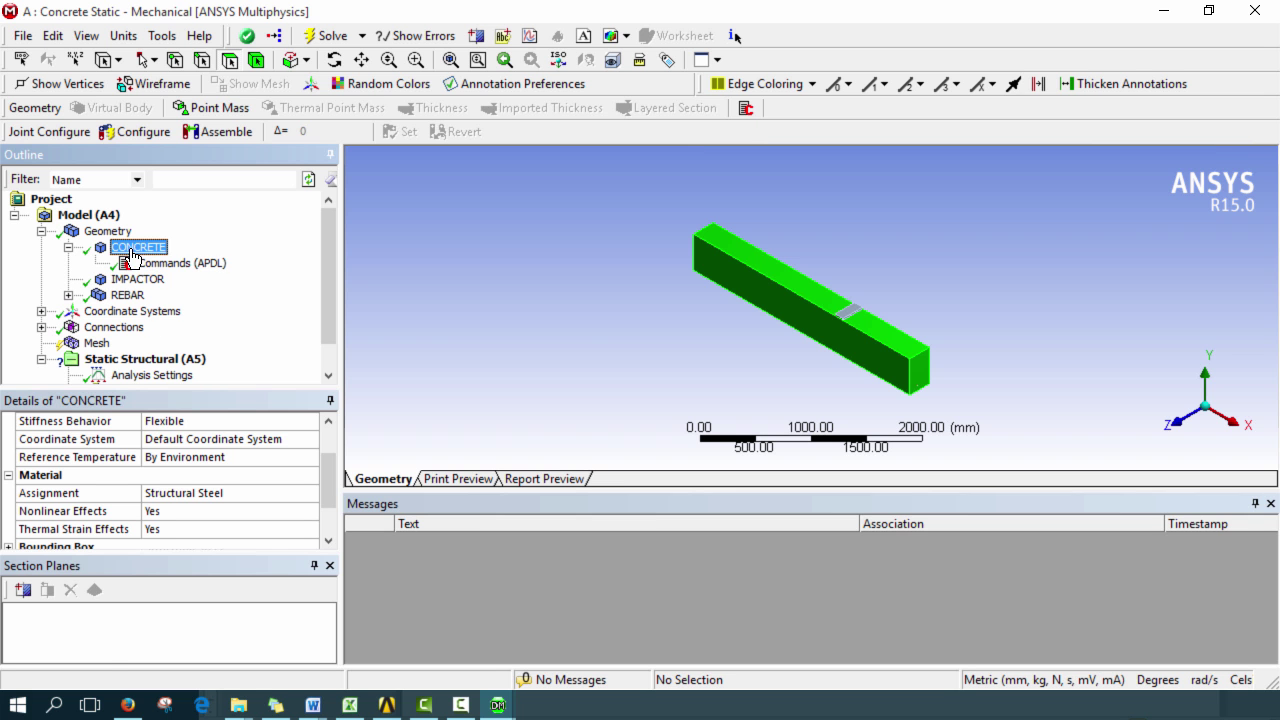
pyautogui.click(387, 705)
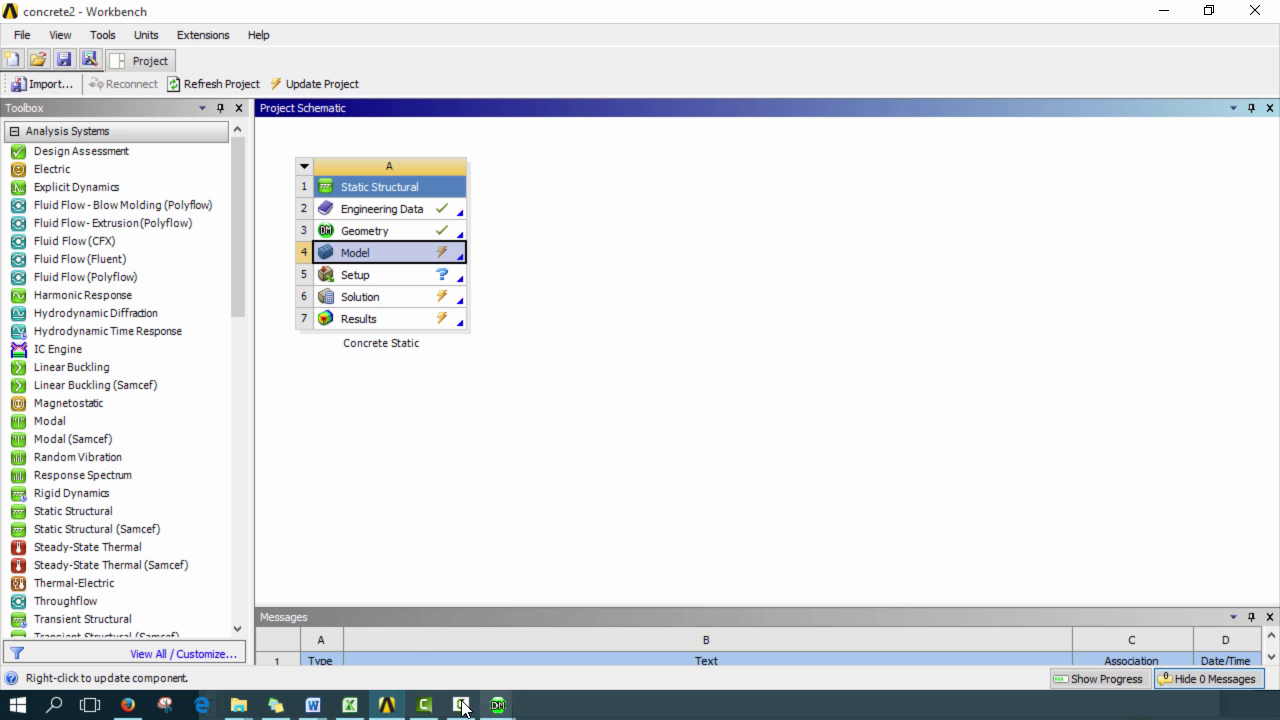
pyautogui.hotkey('alt', 'Tab')
pyautogui.click(194, 263)
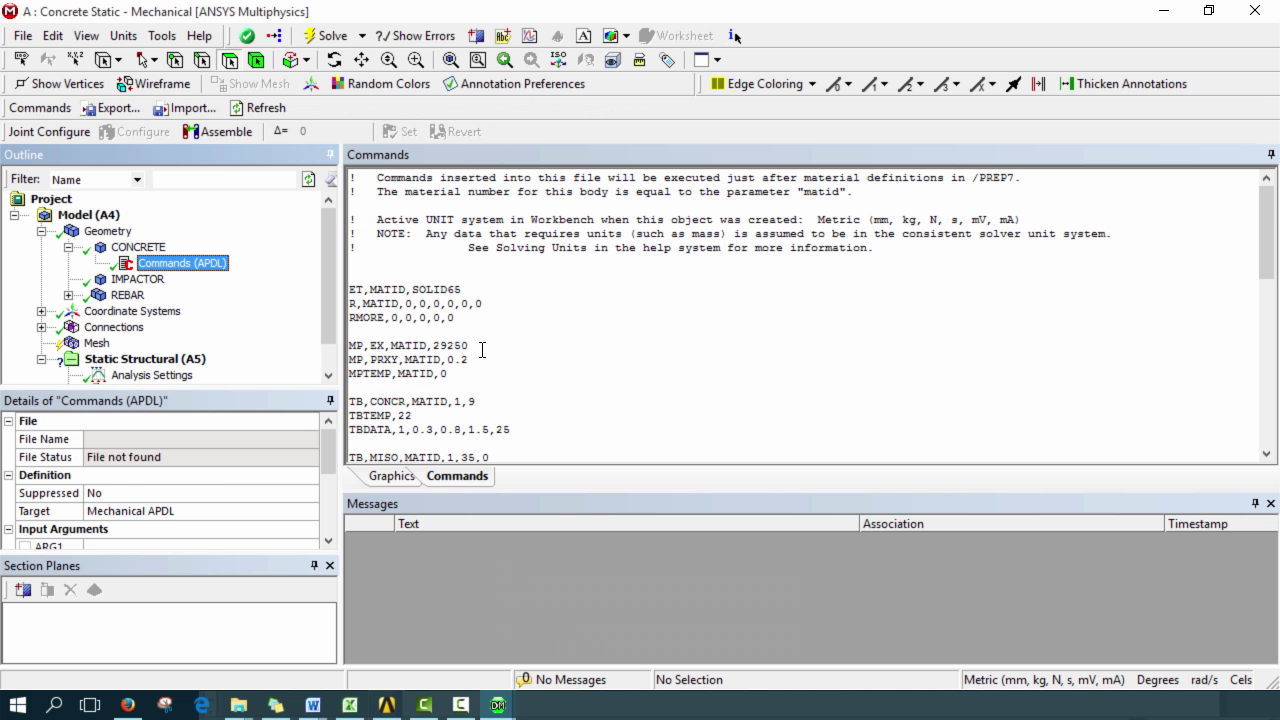
pyautogui.moveTo(462, 289); pyautogui.dragTo(410, 287)
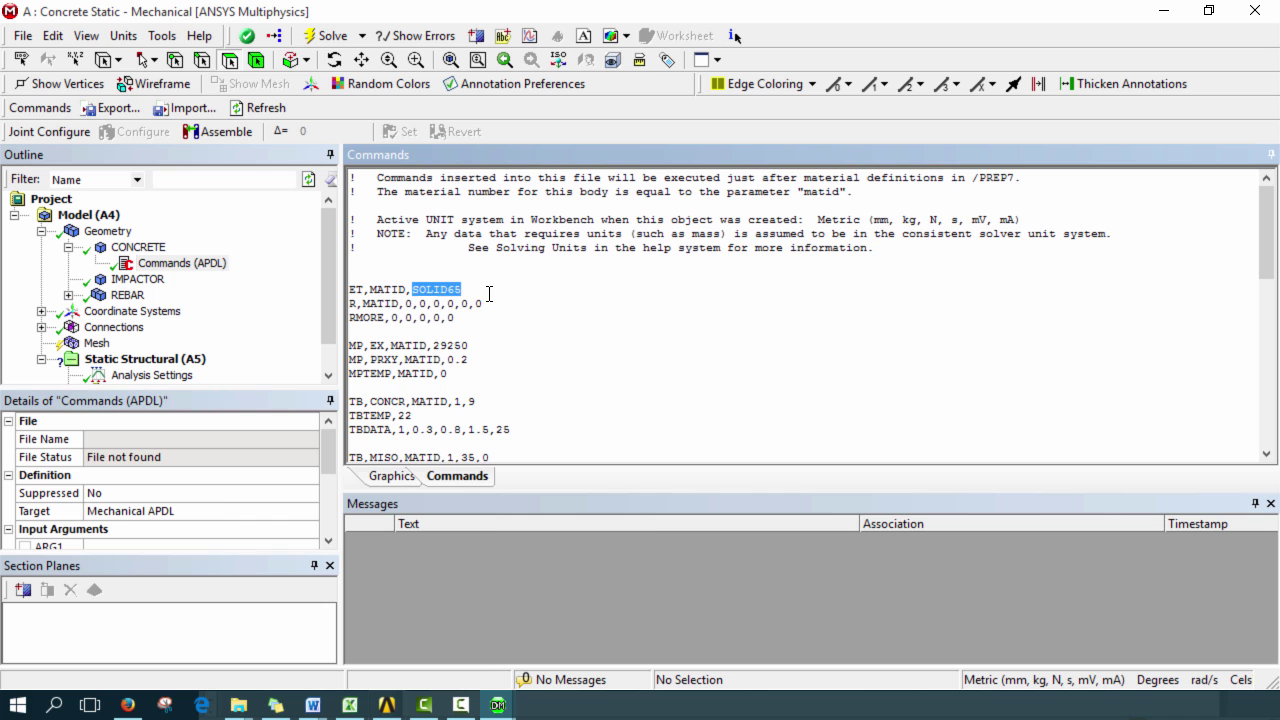
pyautogui.click(140, 248)
pyautogui.scroll(-1, 211, 502)
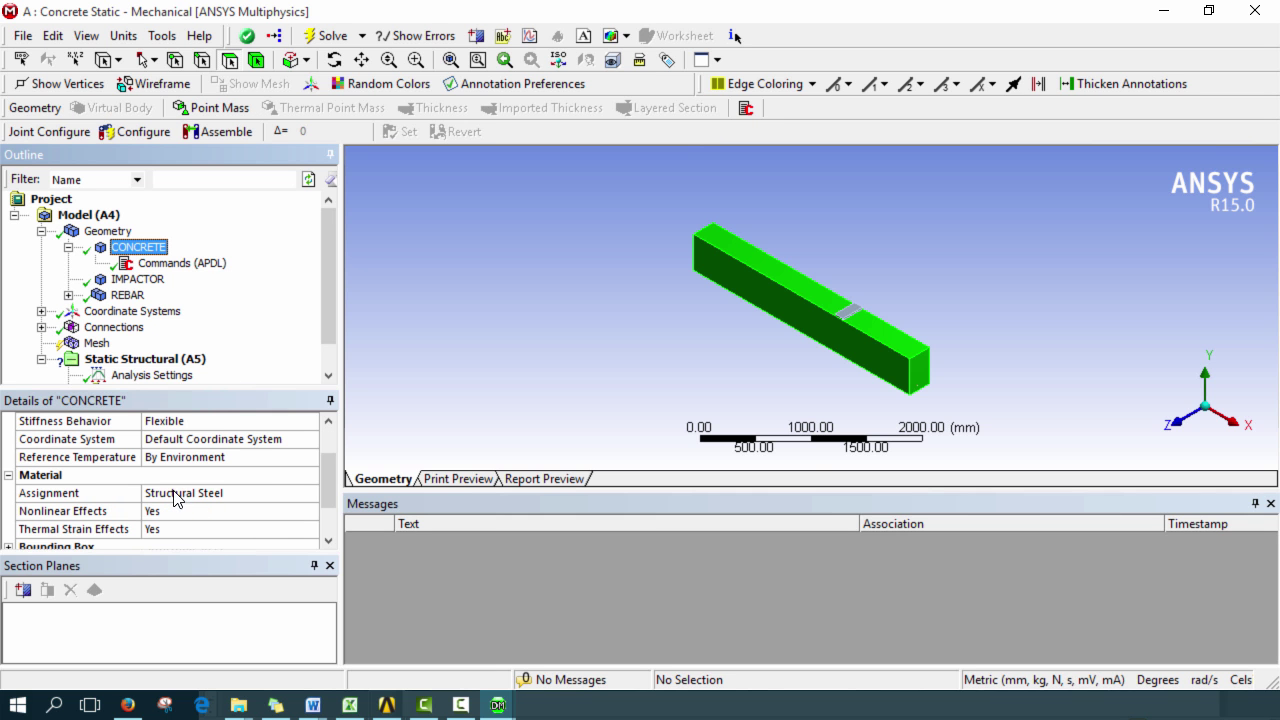
pyautogui.click(184, 263)
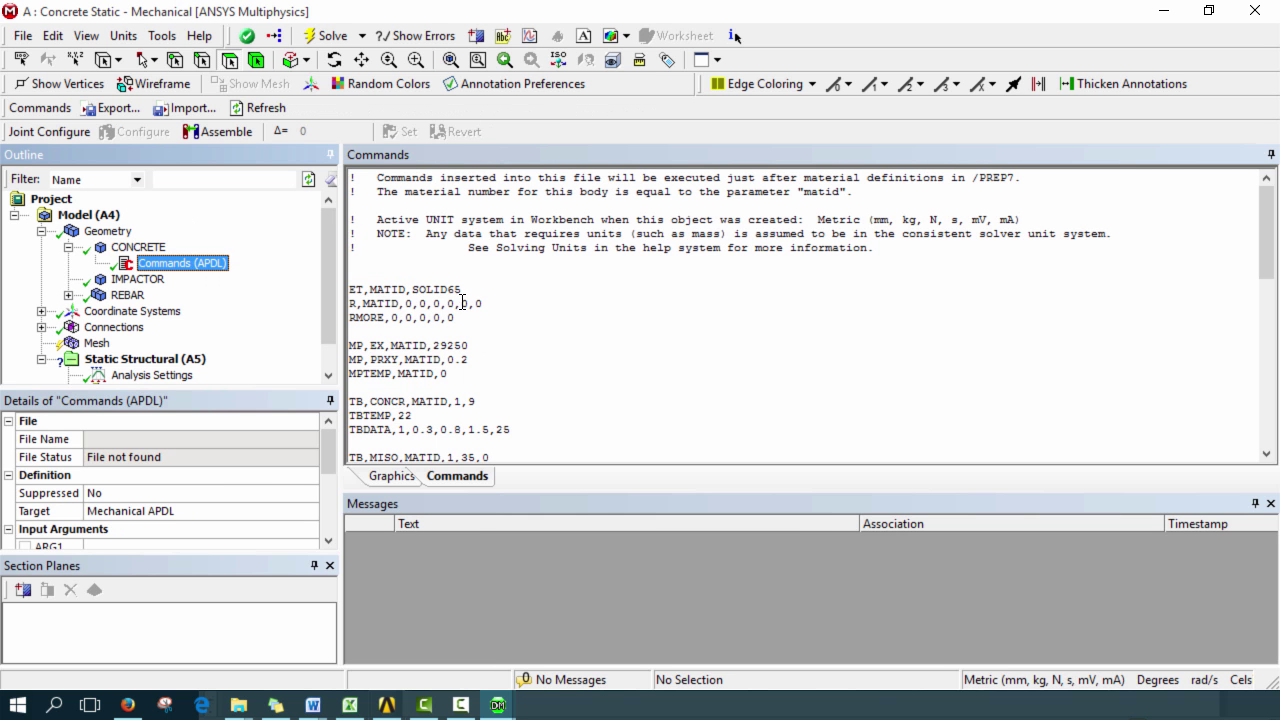
pyautogui.moveTo(461, 290); pyautogui.dragTo(415, 290)
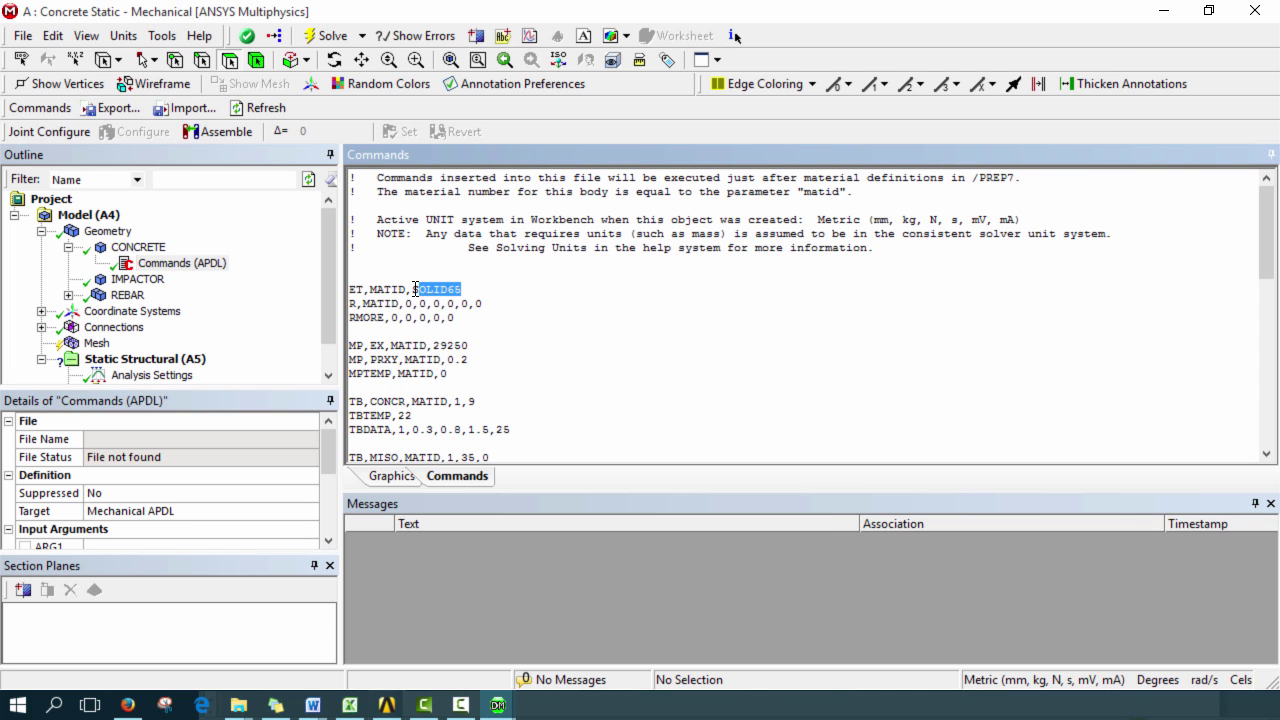
# Step: Review the elastic and TB,CONCR commands, consult the Concrete for Material Number 1 table in Concrete Tut.docx in Word, and return to Mechanical
pyautogui.scroll(-2, 461, 318)
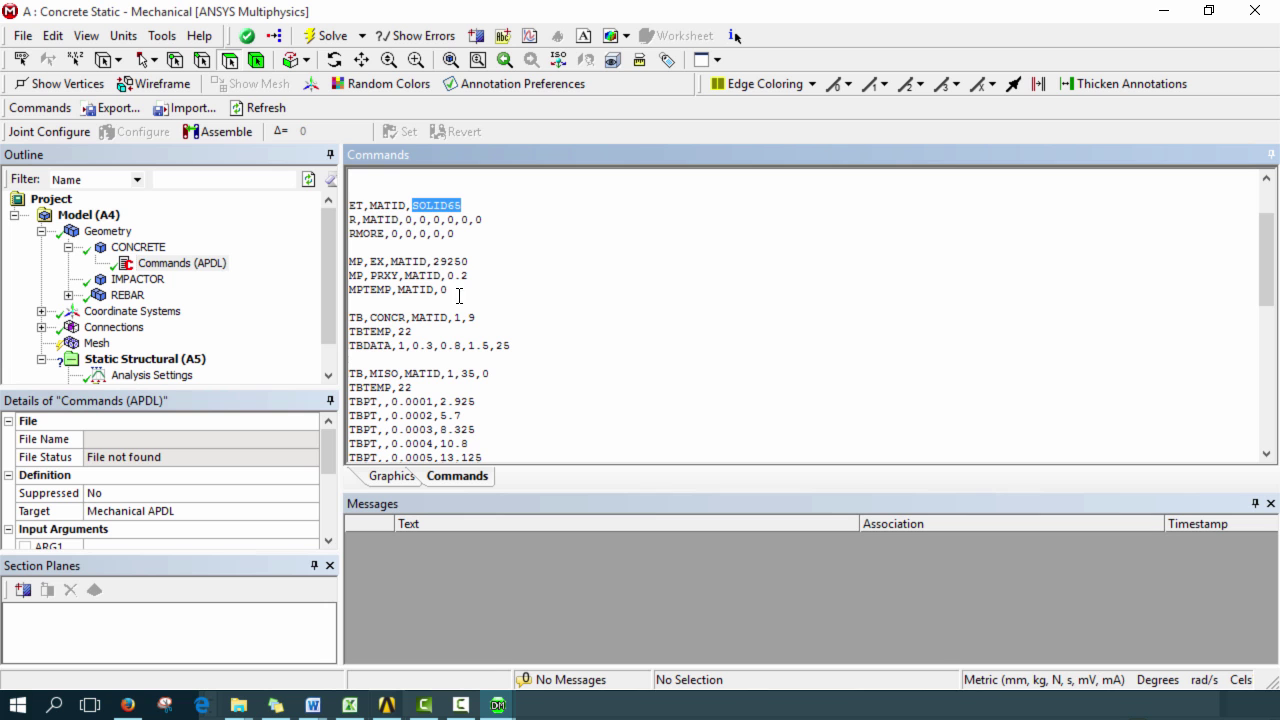
pyautogui.moveTo(449, 275); pyautogui.dragTo(336, 262)
pyautogui.scroll(-2, 490, 270)
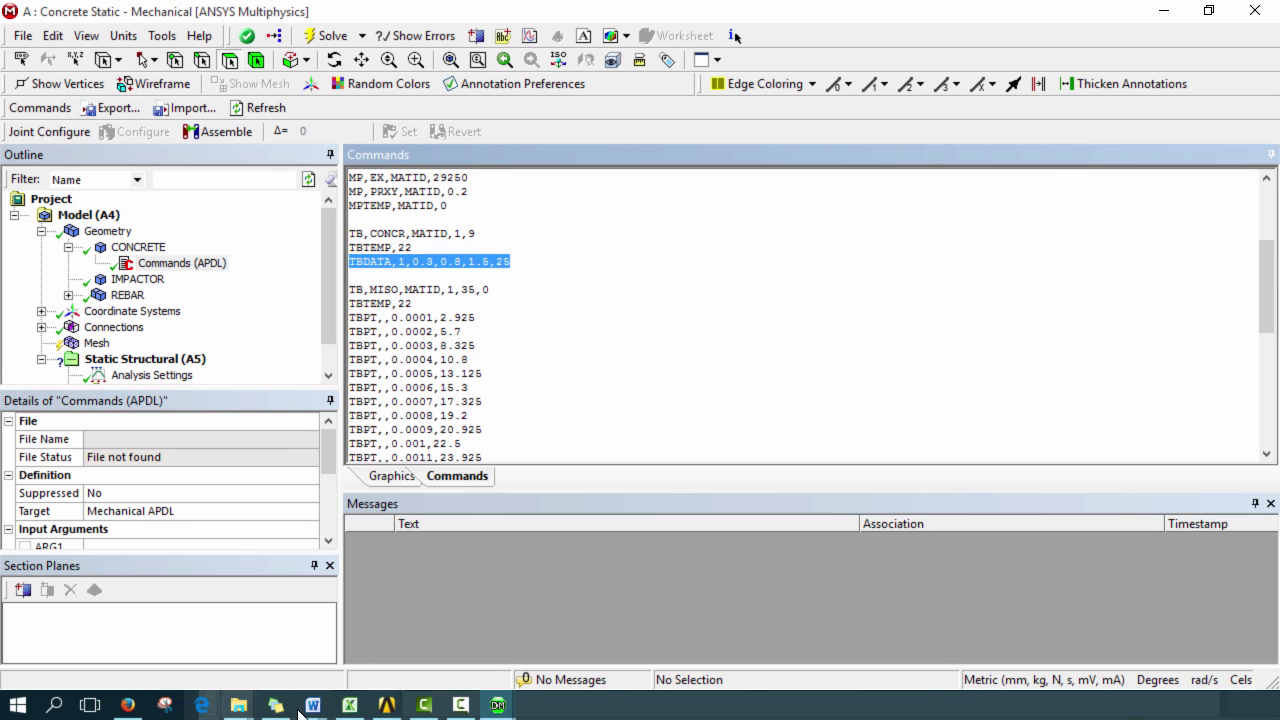
pyautogui.moveTo(316, 707)
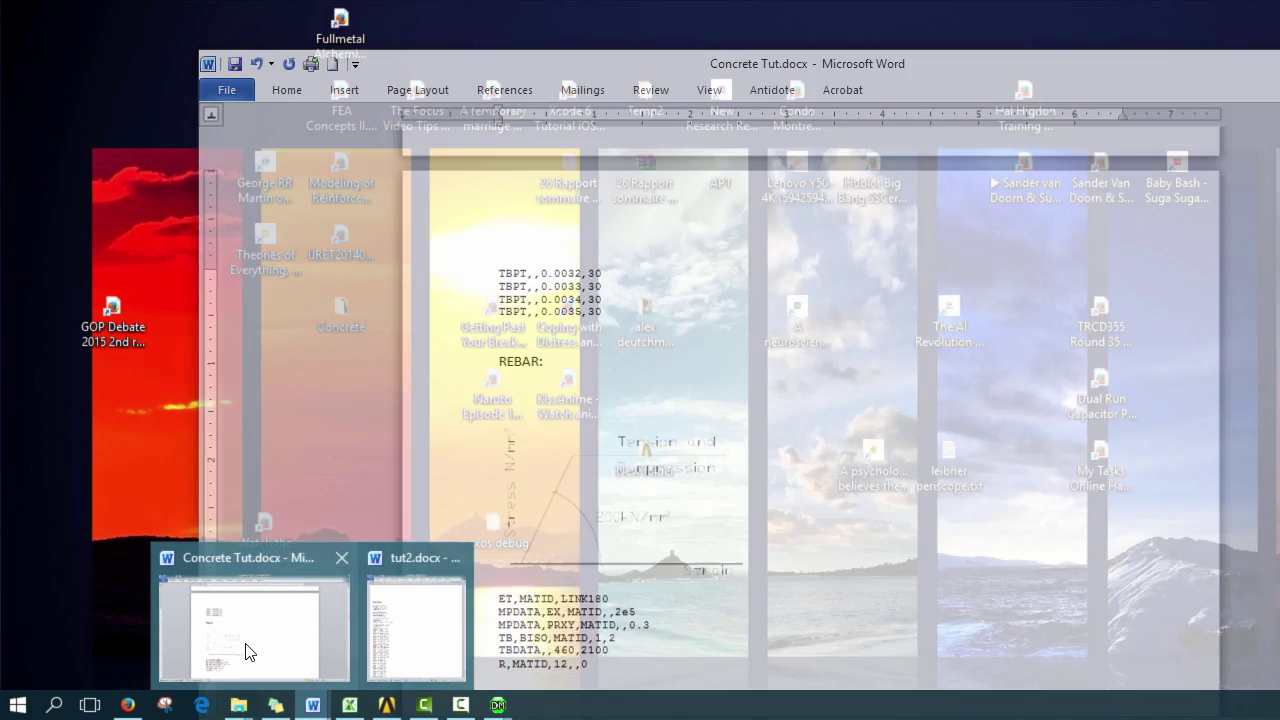
pyautogui.click(246, 648)
pyautogui.scroll(10, 860, 400)
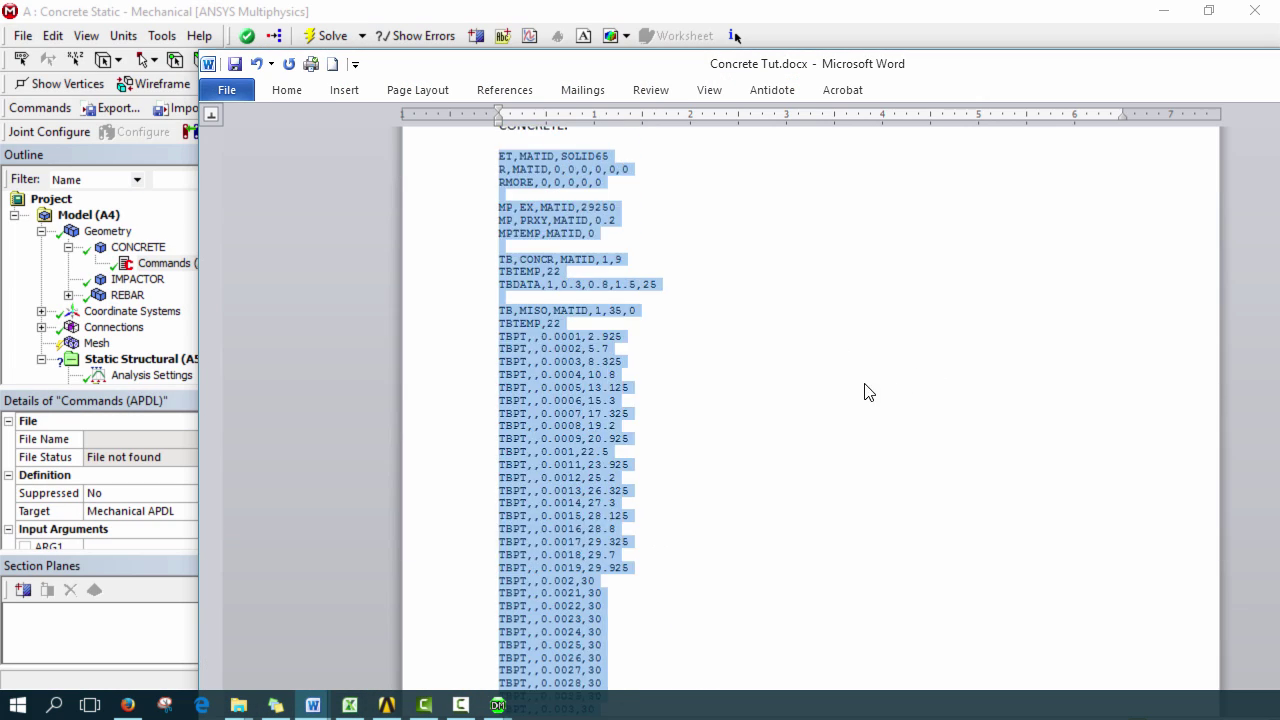
pyautogui.scroll(-3, 593, 457)
pyautogui.moveTo(708, 72); pyautogui.dragTo(1023, 50)
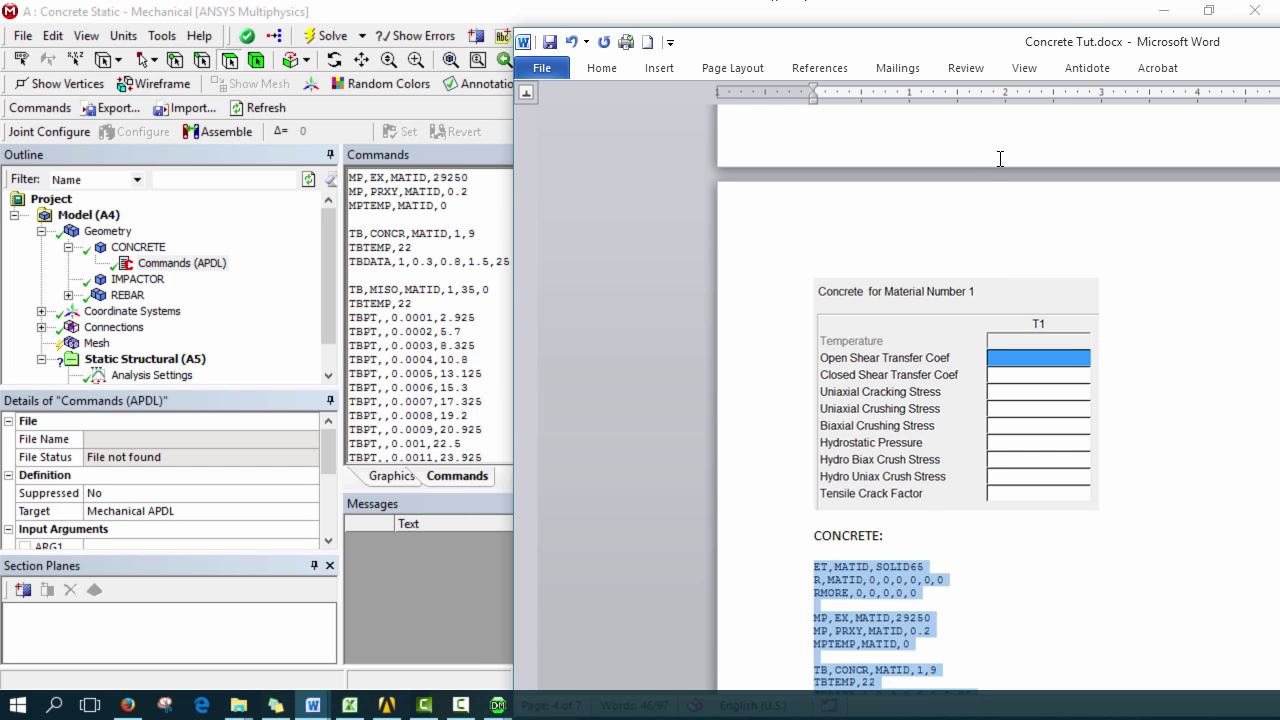
pyautogui.moveTo(1027, 46); pyautogui.dragTo(616, 13)
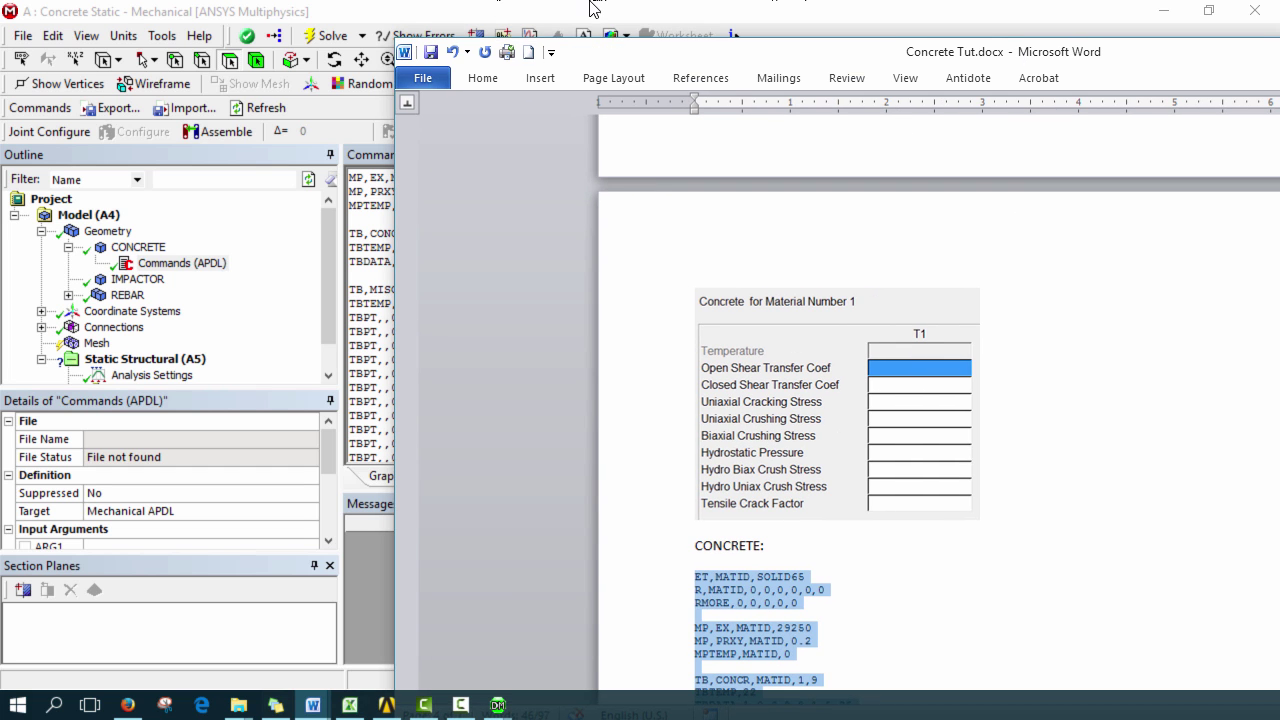
pyautogui.click(590, 8)
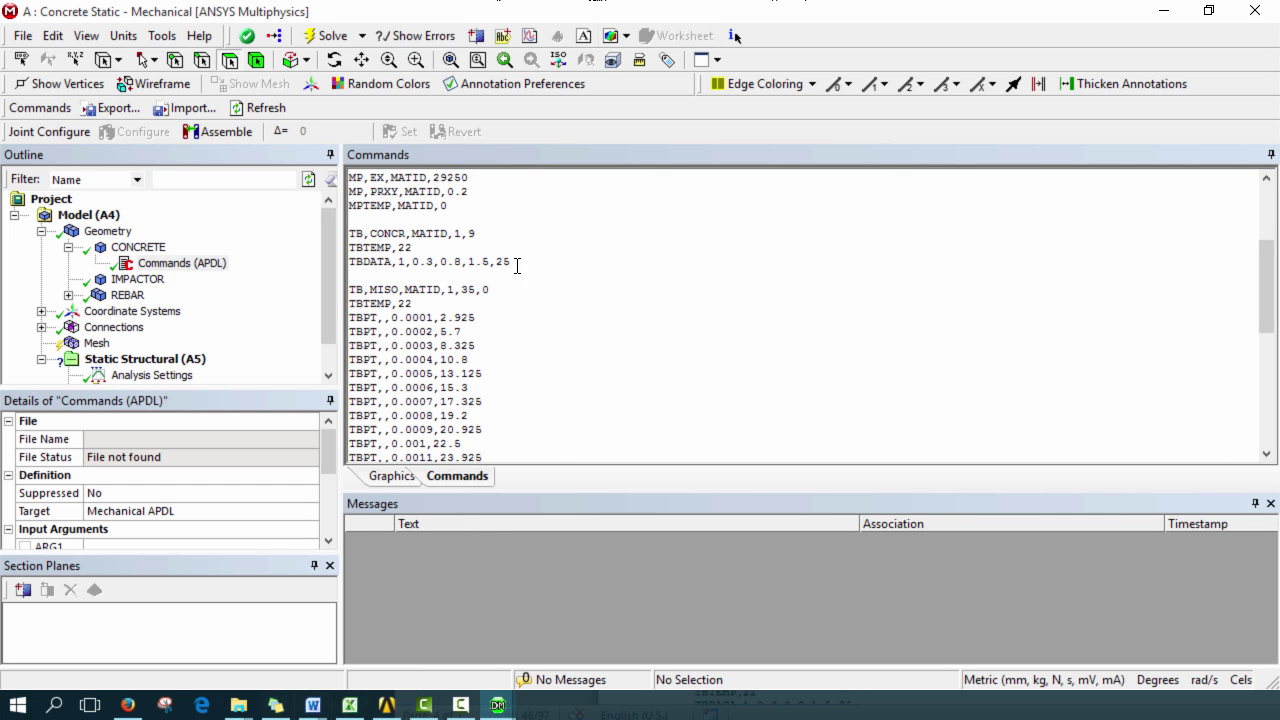
# Step: Check the TBDATA values of the concrete against the active unit system and examine the TB,MISO command
pyautogui.tripleClick(474, 265)
pyautogui.click(474, 261)
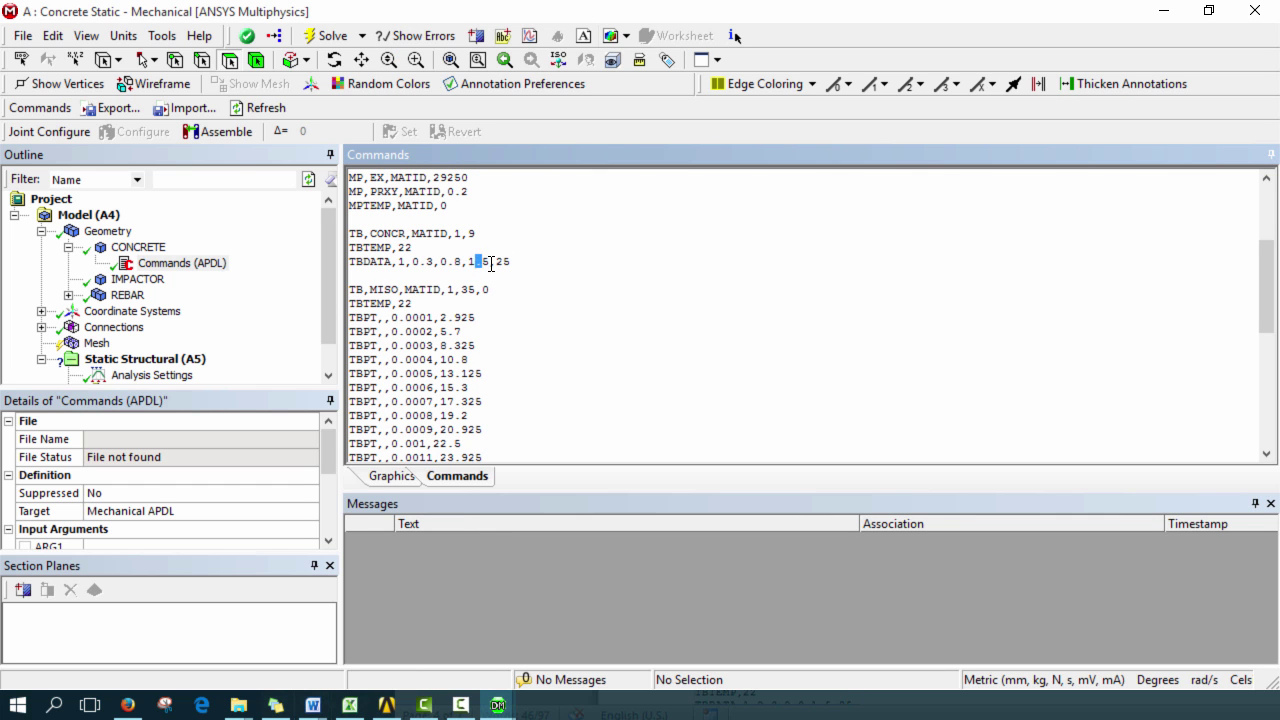
pyautogui.click(552, 263)
pyautogui.scroll(3, 552, 263)
pyautogui.click(124, 35)
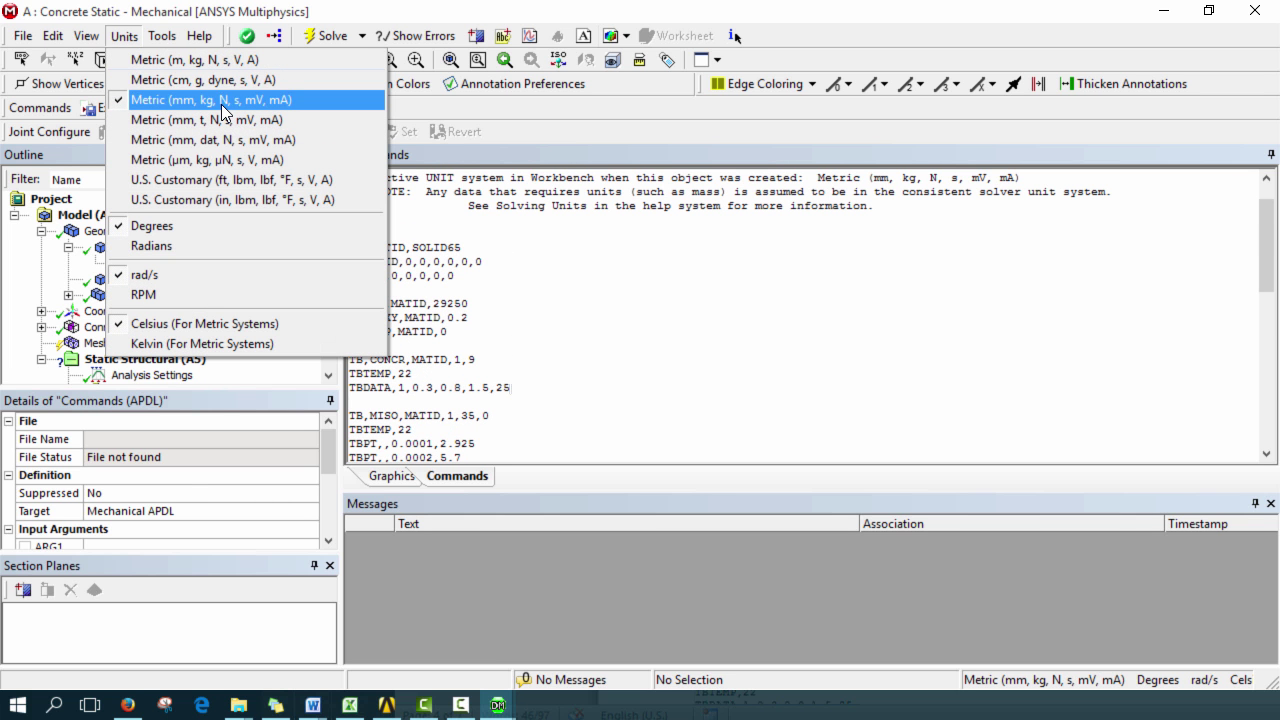
pyautogui.click(691, 400)
pyautogui.scroll(-3, 547, 343)
pyautogui.scroll(-1, 440, 288)
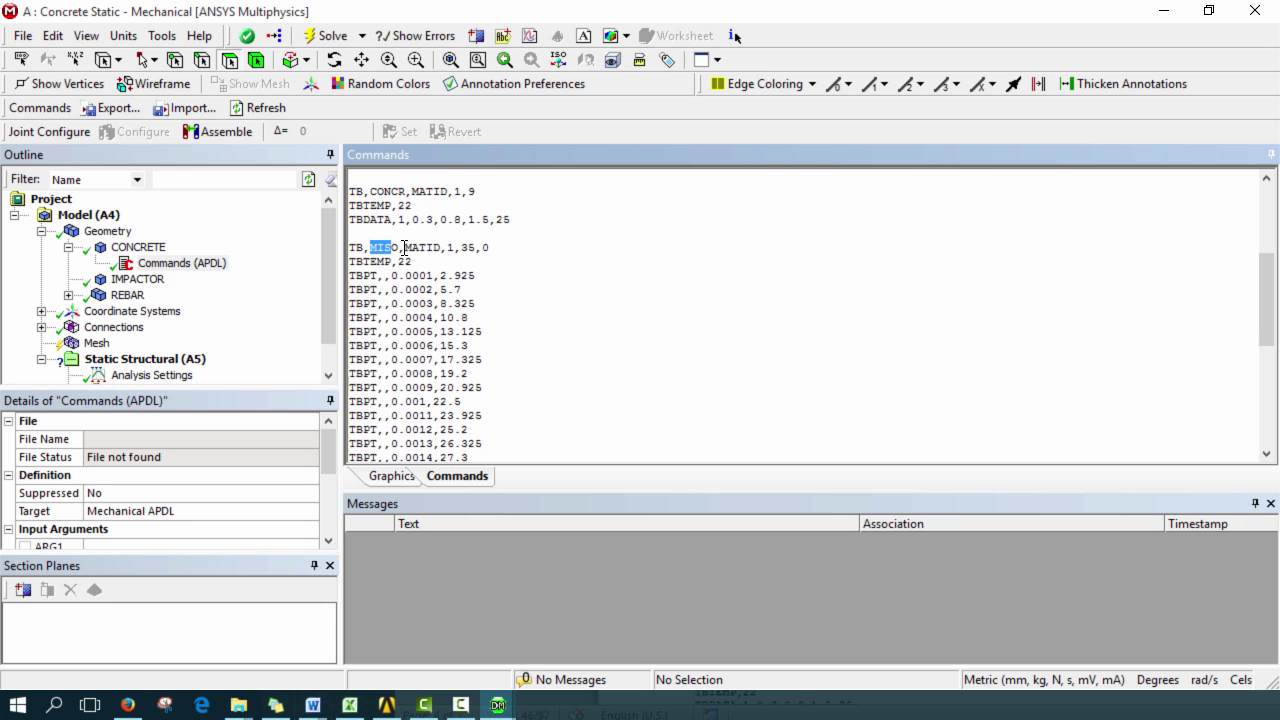
pyautogui.scroll(-1, 457, 289)
pyautogui.moveTo(351, 233); pyautogui.dragTo(518, 236)
pyautogui.click(471, 258)
pyautogui.moveTo(393, 233); pyautogui.dragTo(476, 233)
# Step: Switch to Word to examine the Stress-Strain Concrete 30MPA chart, and review the MISO temperature and TBPT points back in Mechanical
pyautogui.click(313, 705)
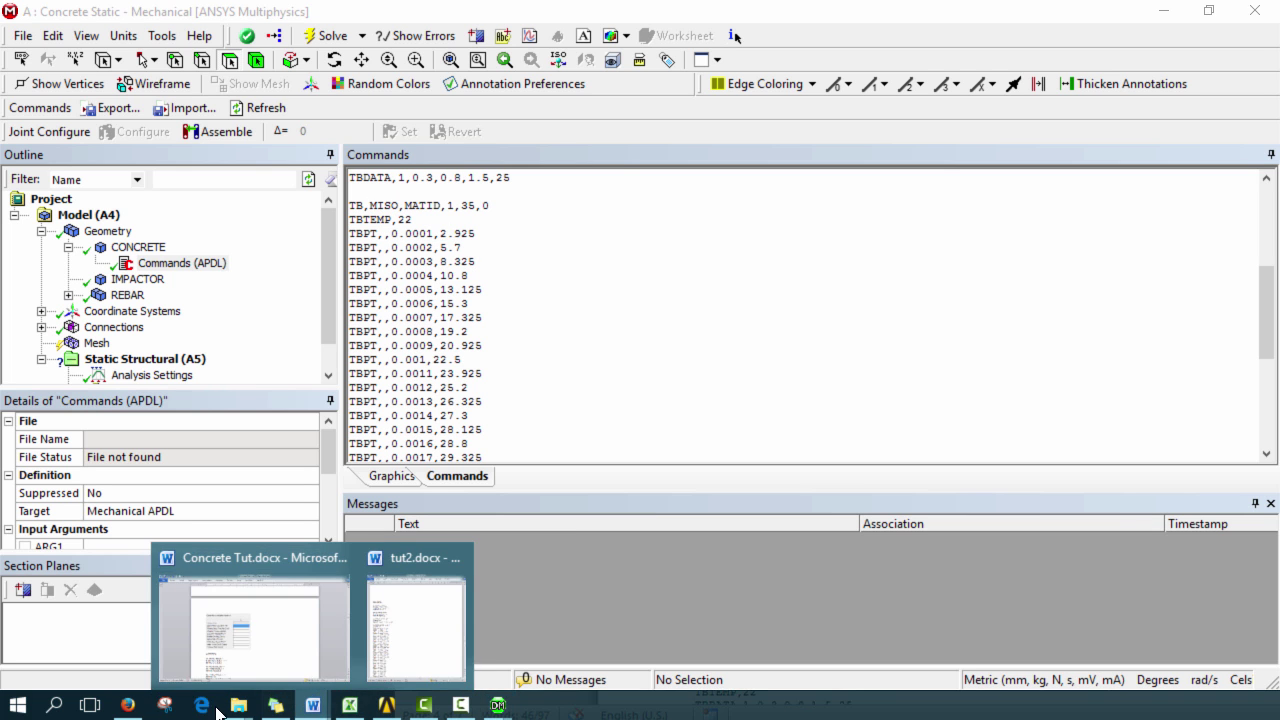
pyautogui.click(308, 631)
pyautogui.scroll(-3, 691, 457)
pyautogui.scroll(10, 866, 591)
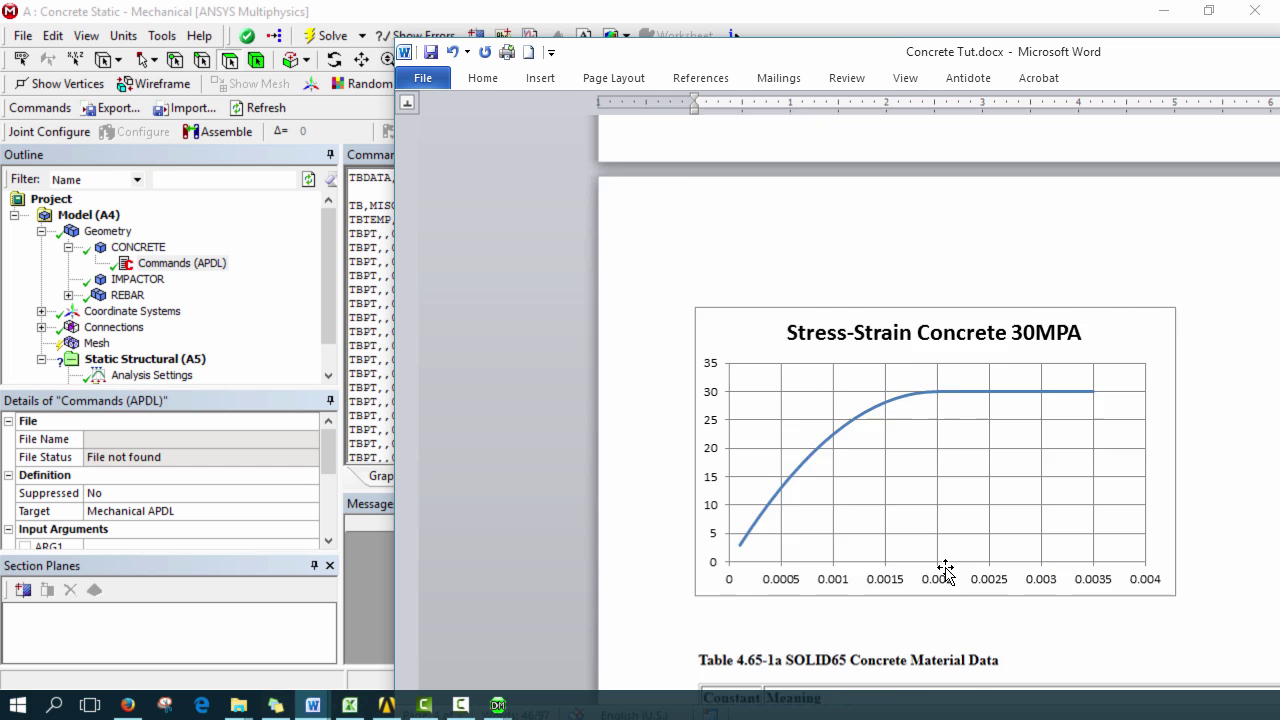
pyautogui.scroll(5, 944, 572)
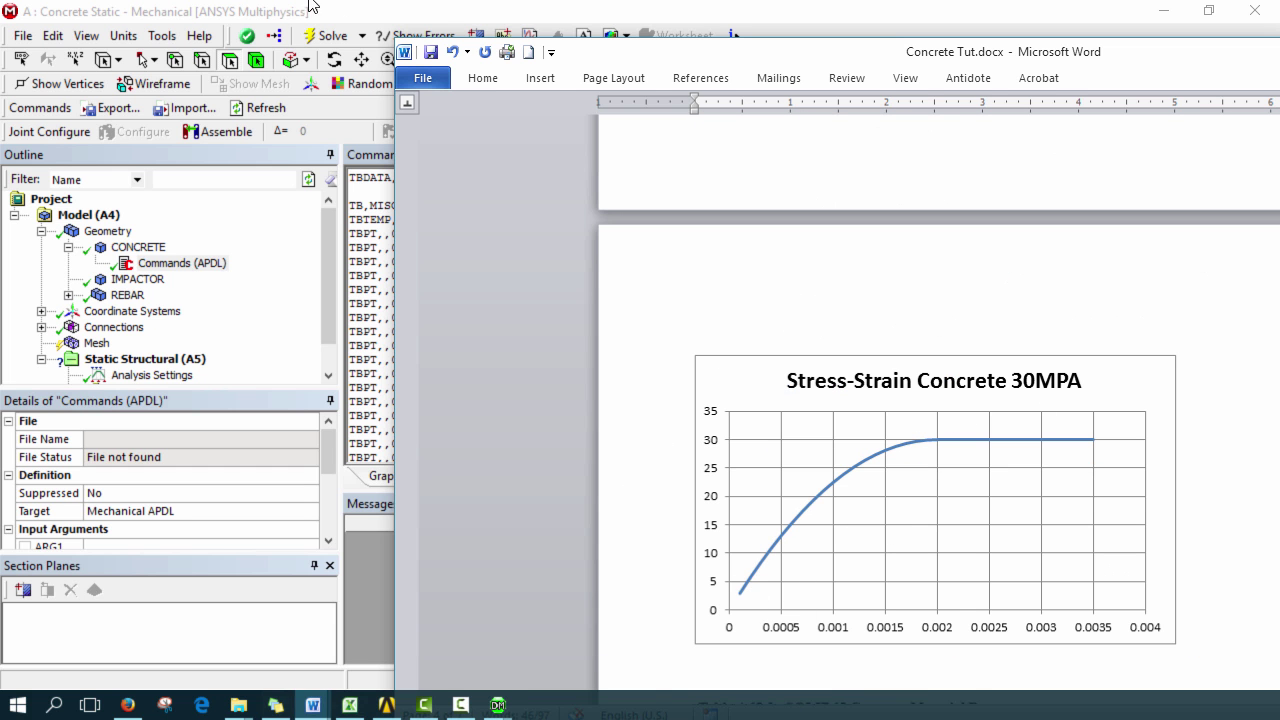
pyautogui.hotkey('alt', 'Tab')
pyautogui.doubleClick(468, 208)
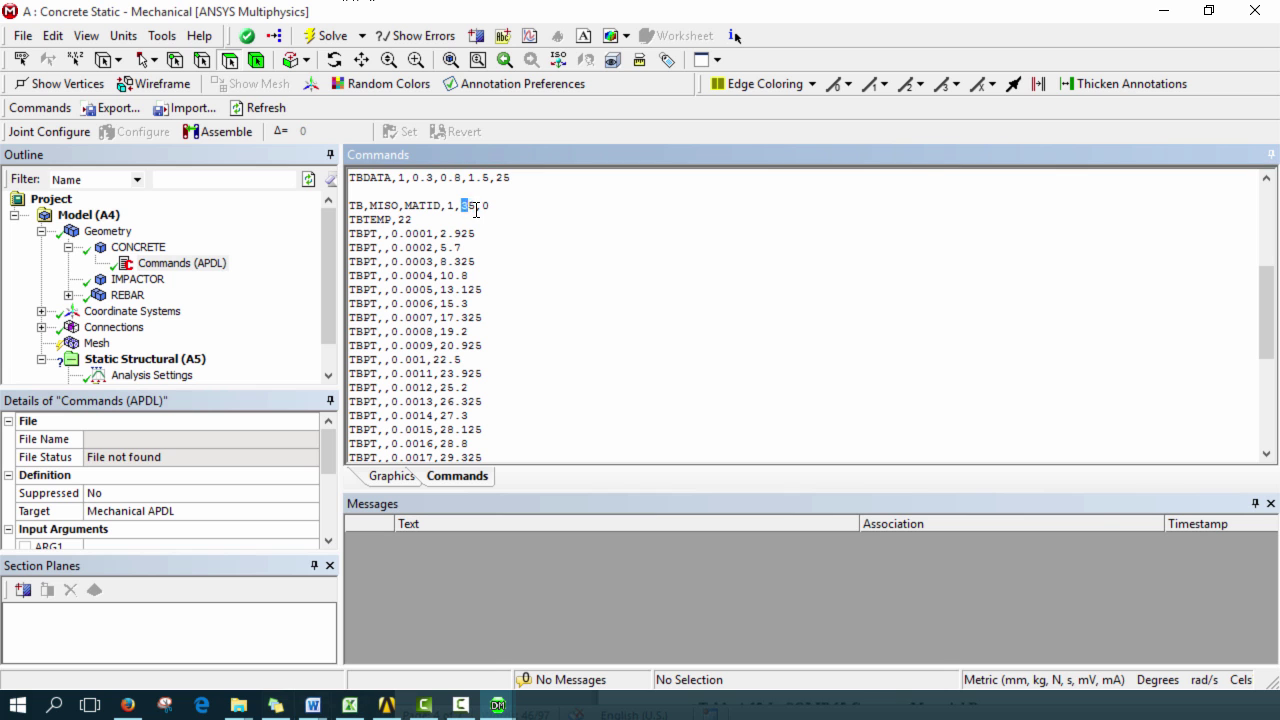
pyautogui.moveTo(424, 219); pyautogui.dragTo(349, 221)
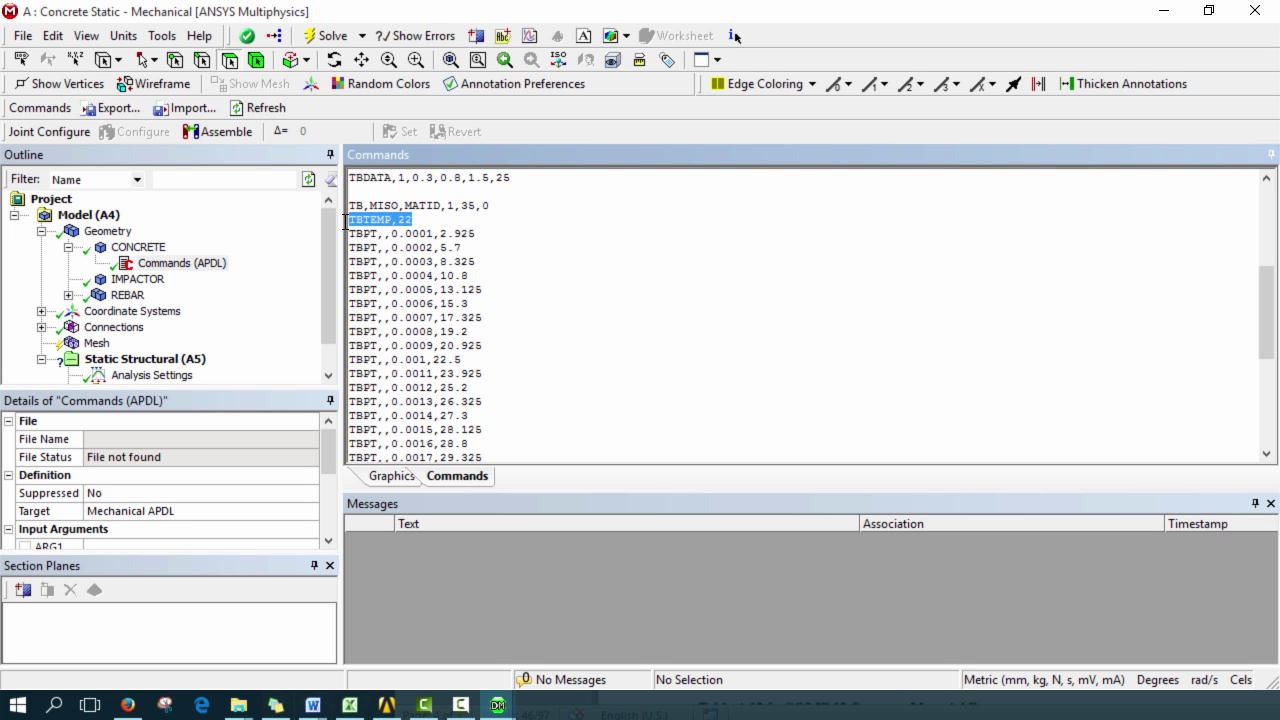
pyautogui.scroll(-6, 460, 300)
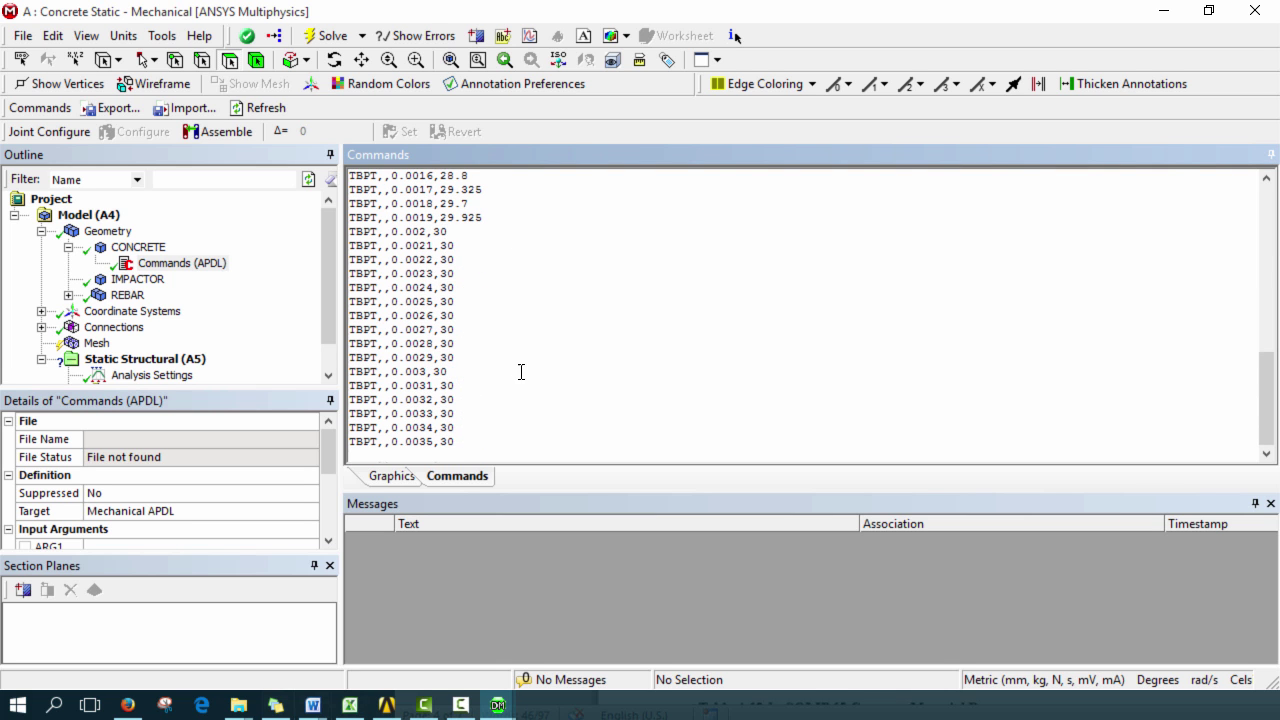
pyautogui.scroll(13, 519, 369)
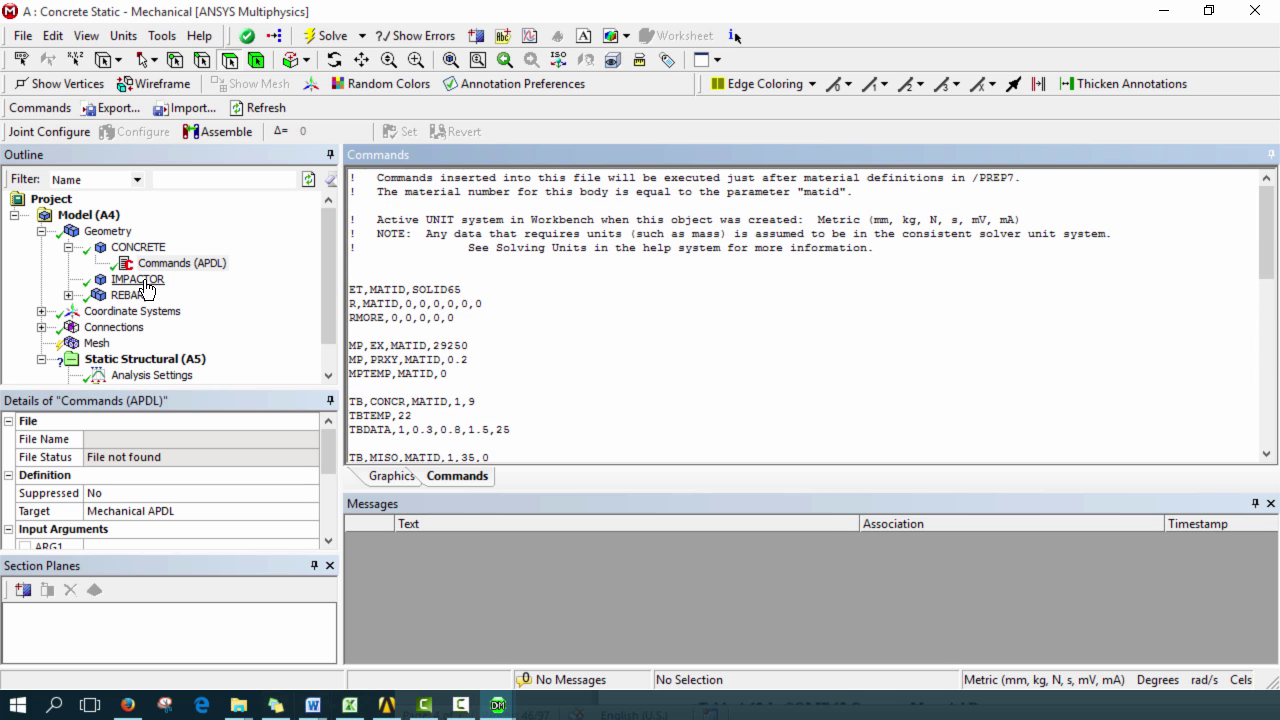
# Step: Insert an APDL Commands object under each of the four REBAR line bodies
pyautogui.click(68, 295)
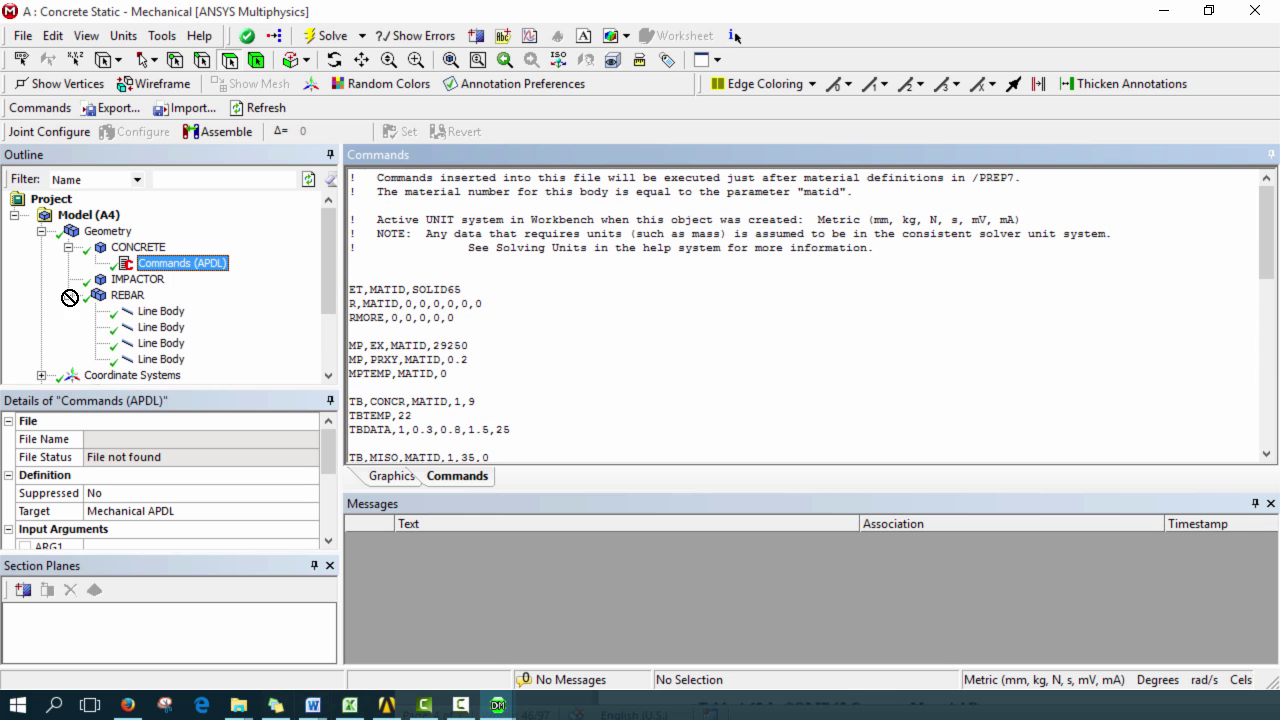
pyautogui.click(158, 313)
pyautogui.scroll(-1, 160, 313)
pyautogui.rightClick(186, 268)
pyautogui.moveTo(224, 276)
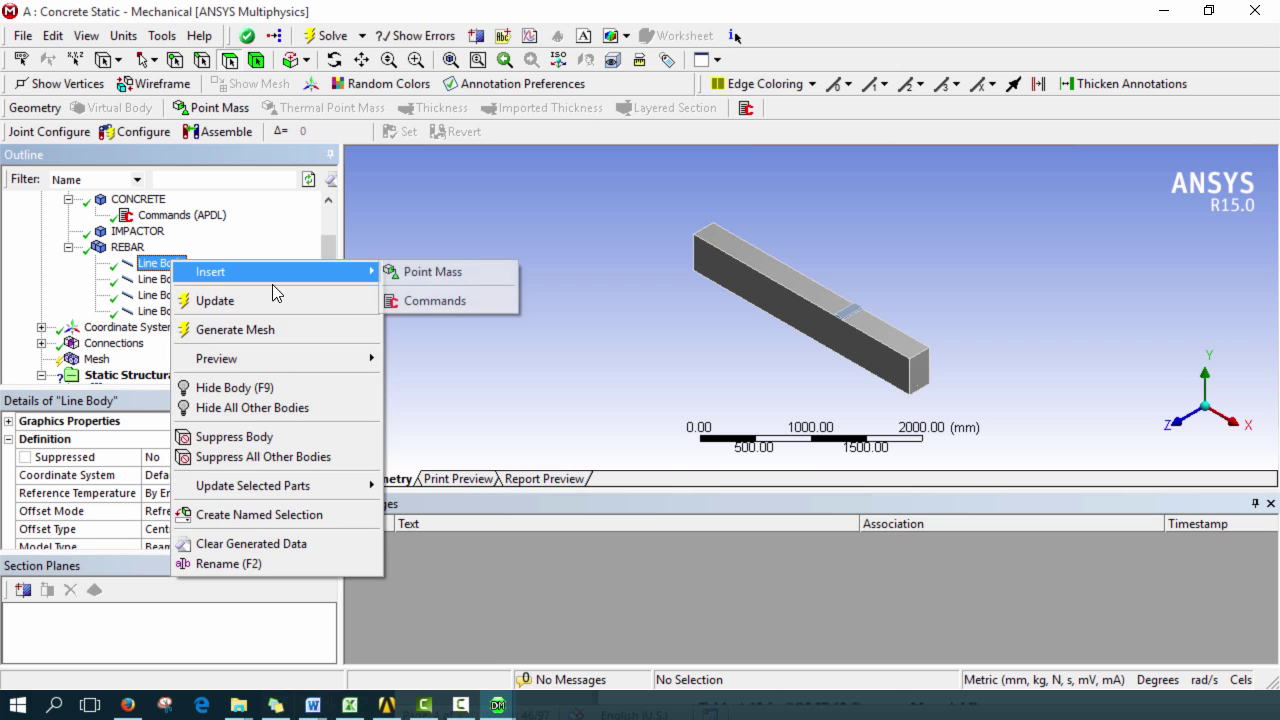
pyautogui.click(448, 305)
pyautogui.rightClick(190, 298)
pyautogui.moveTo(205, 317)
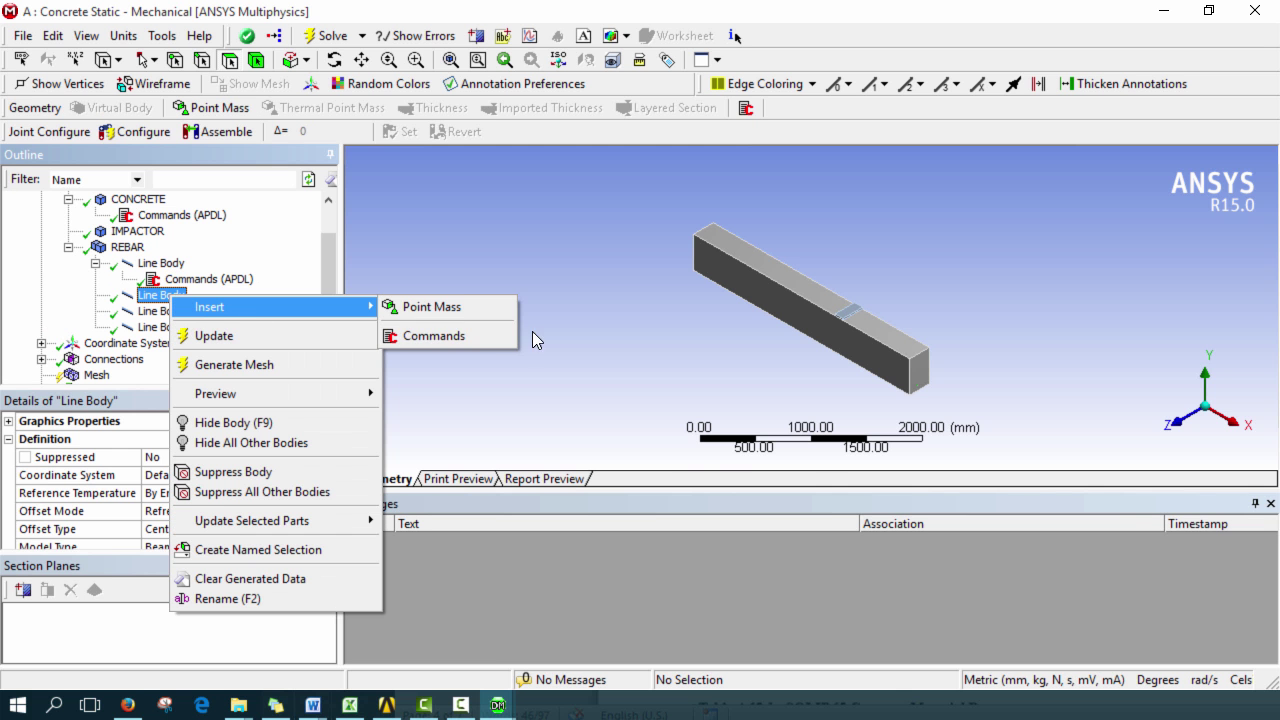
pyautogui.click(520, 336)
pyautogui.click(165, 327)
pyautogui.rightClick(190, 333)
pyautogui.moveTo(250, 343)
pyautogui.click(455, 374)
pyautogui.rightClick(170, 362)
pyautogui.moveTo(224, 384)
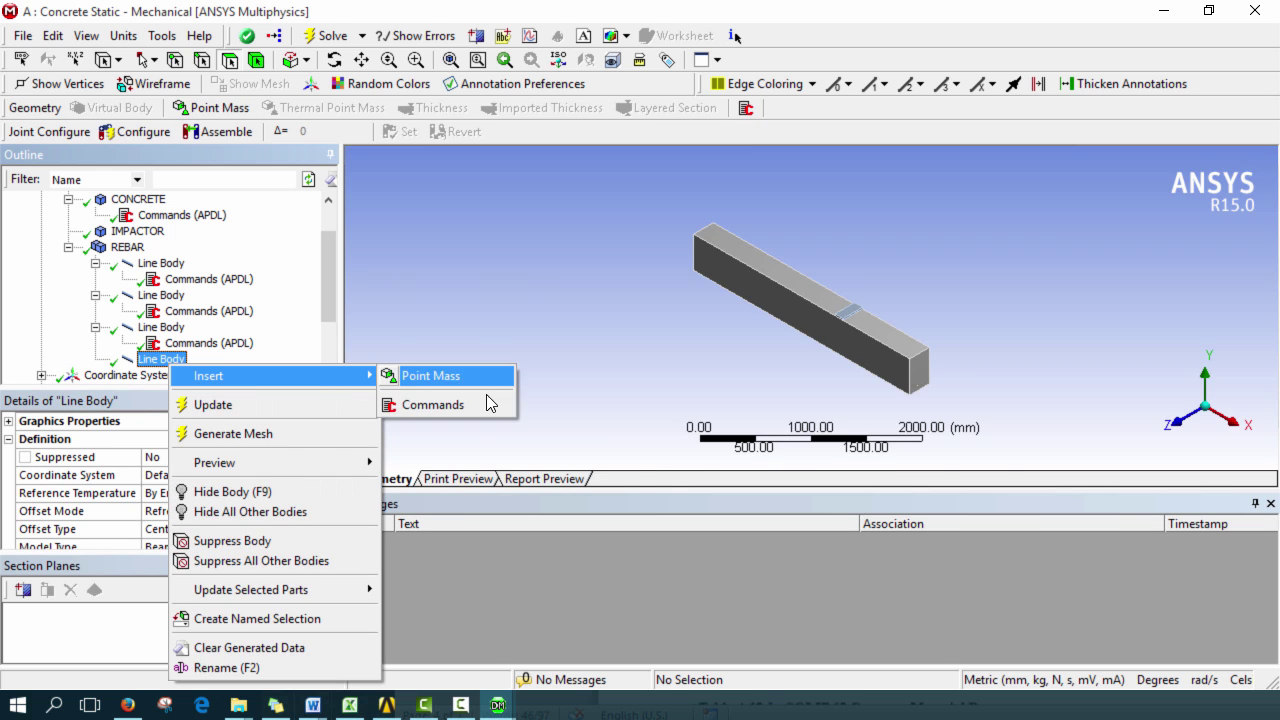
pyautogui.click(470, 403)
# Step: Open the first rebar line body's APDL commands, then switch to Word and find the REBAR section in Concrete Tut.docx
pyautogui.click(230, 281)
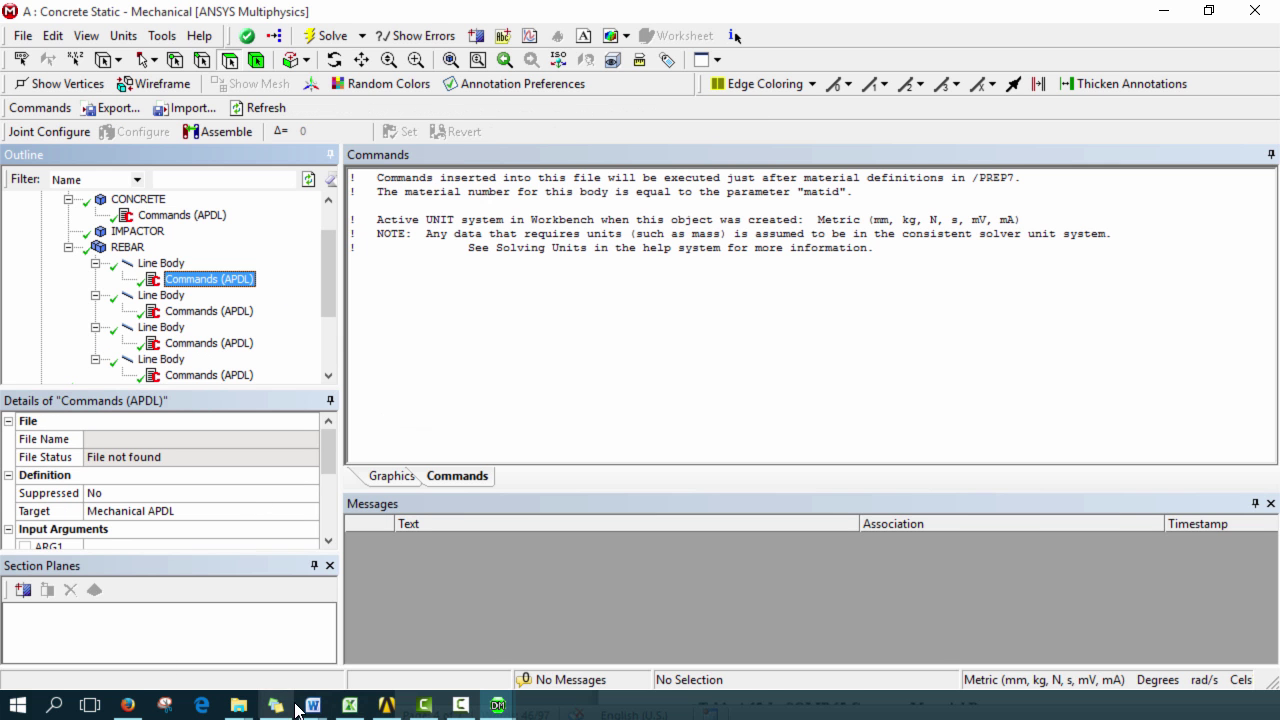
pyautogui.moveTo(313, 705)
pyautogui.click(297, 608)
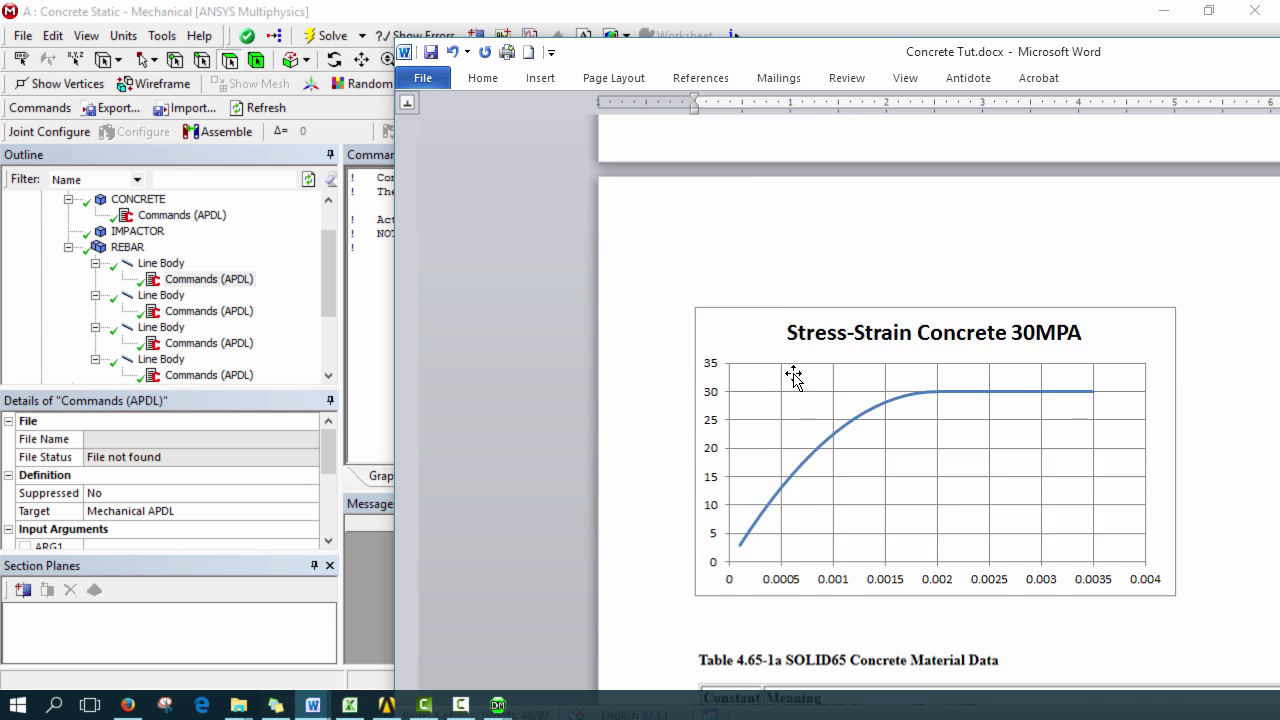
pyautogui.scroll(-10, 814, 368)
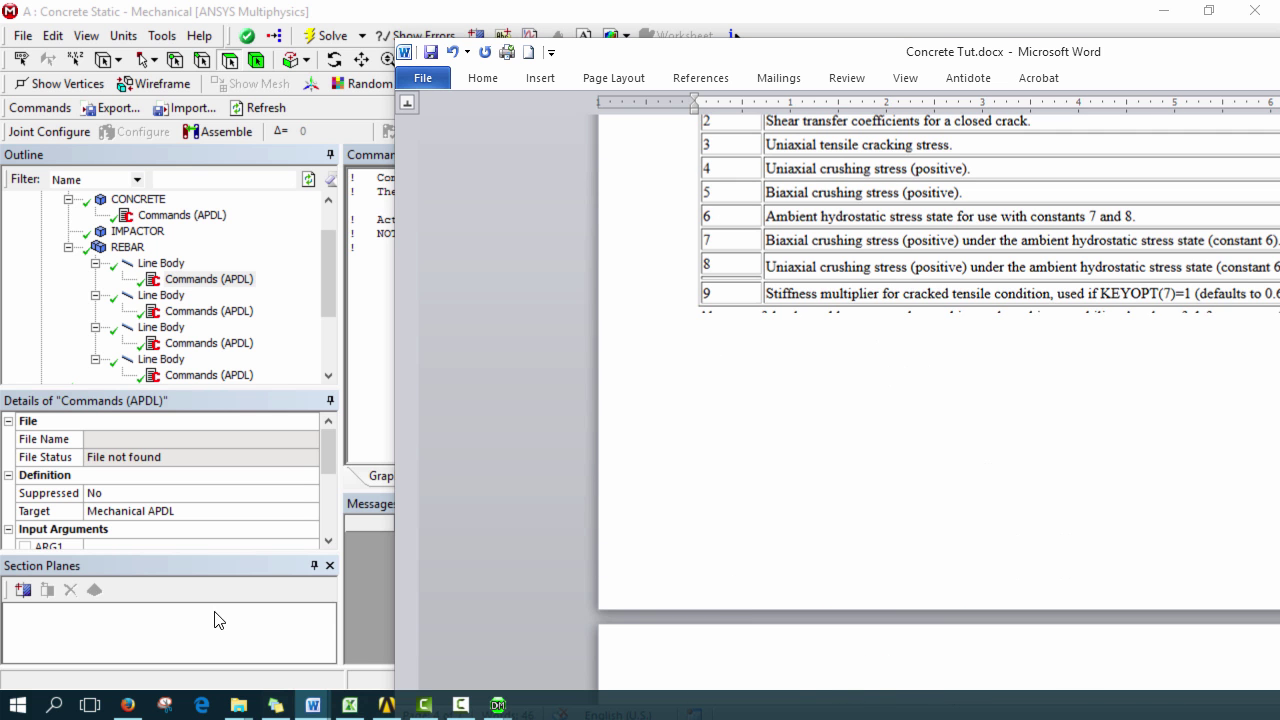
pyautogui.scroll(-15, 760, 460)
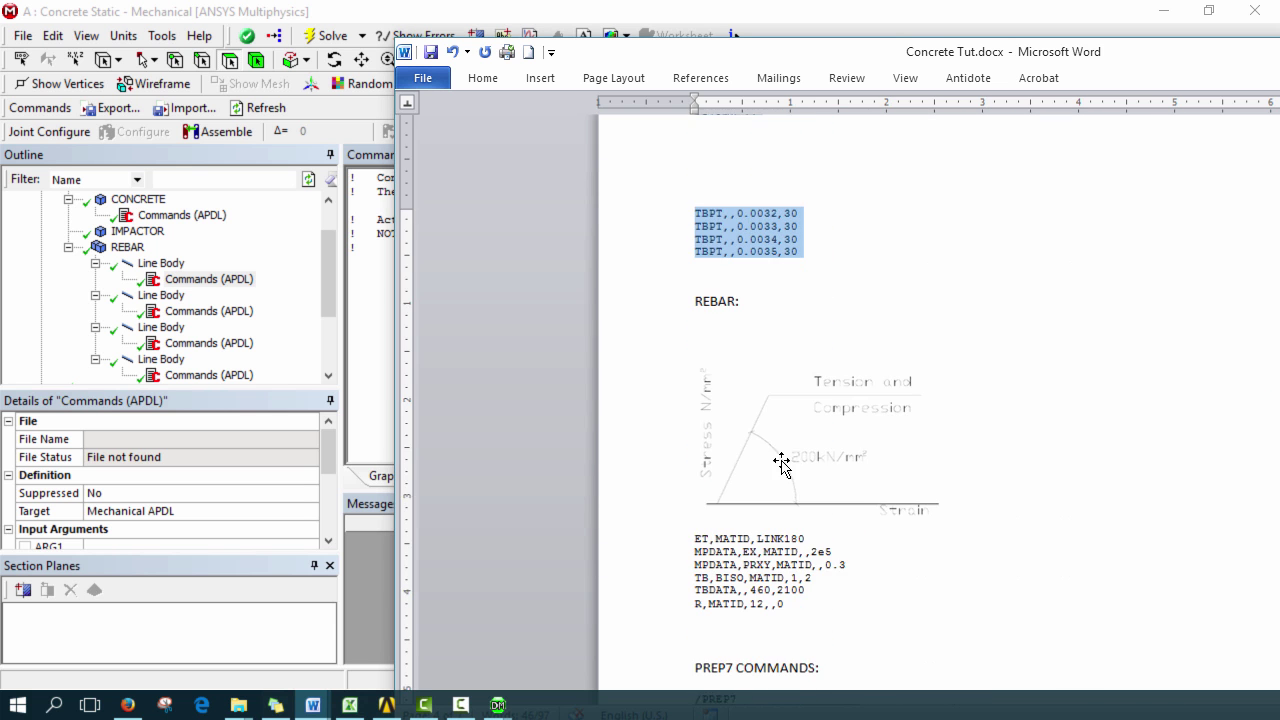
pyautogui.scroll(-5, 790, 398)
pyautogui.scroll(4, 823, 390)
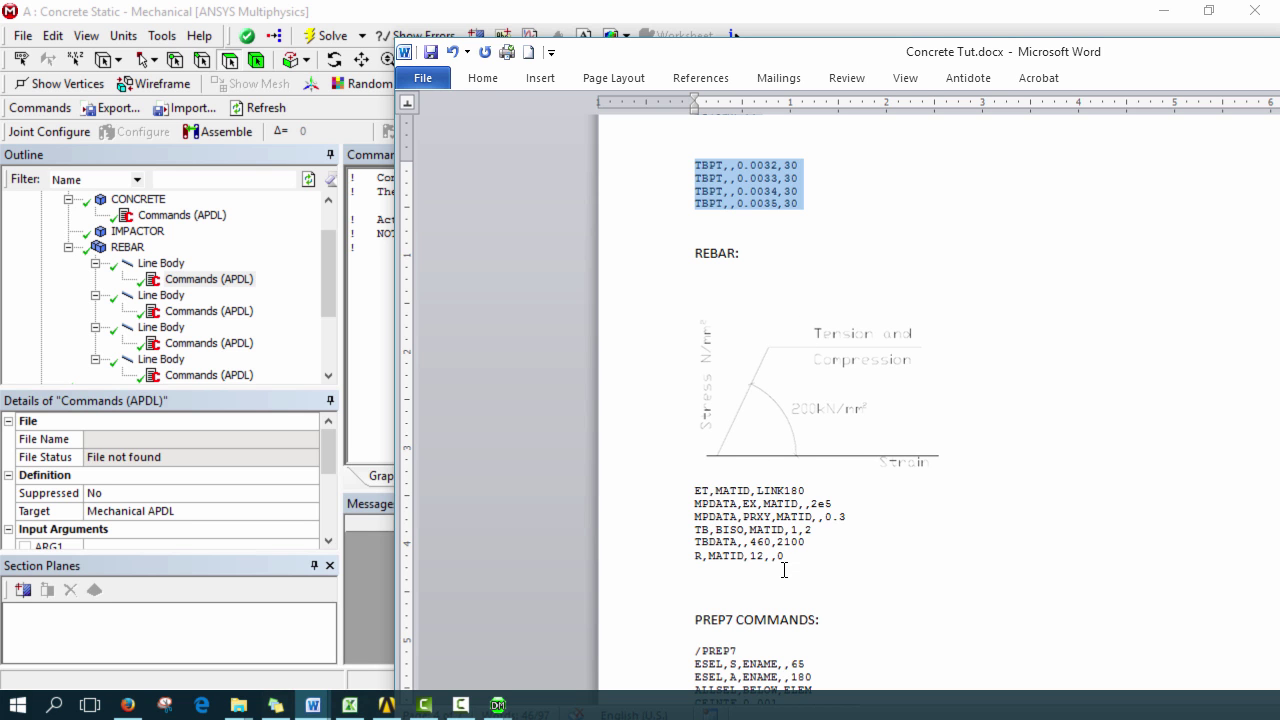
# Step: Examine the rebar TBDATA values, the R,MATID line with its area entry, and the LINK180 element type in the document
pyautogui.moveTo(777, 543); pyautogui.dragTo(817, 545)
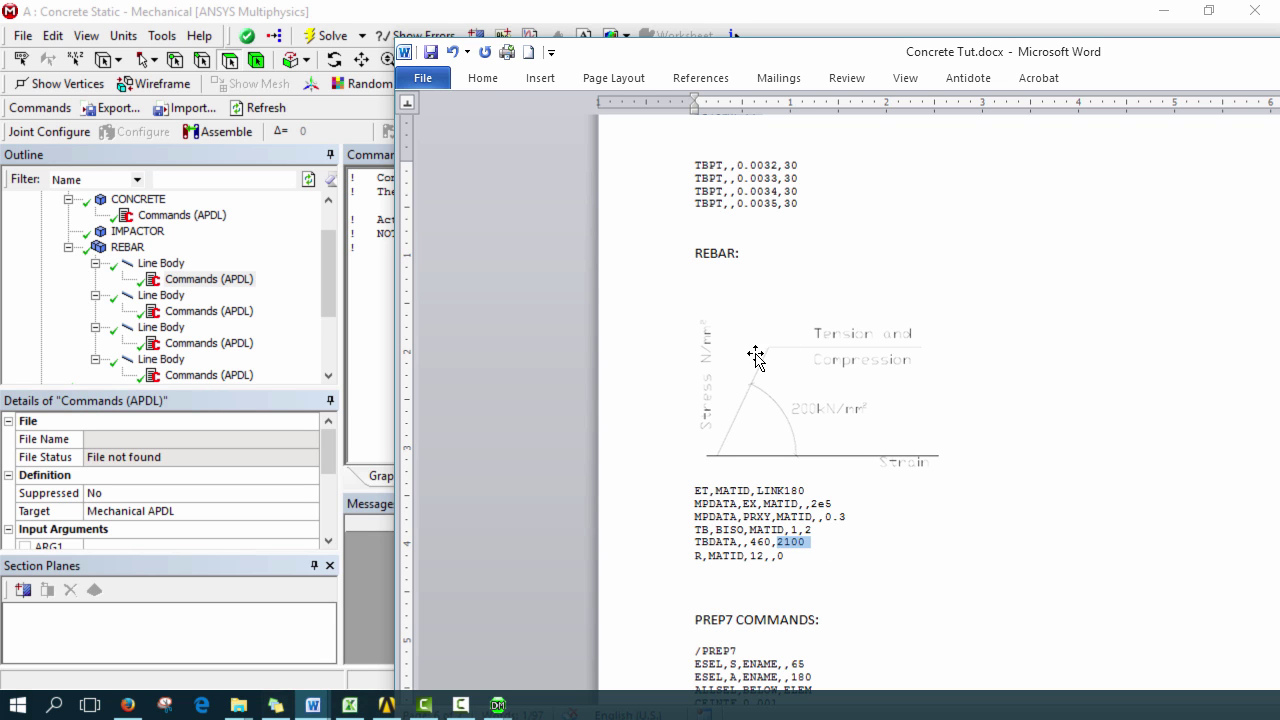
pyautogui.click(807, 556)
pyautogui.moveTo(695, 556); pyautogui.dragTo(744, 557)
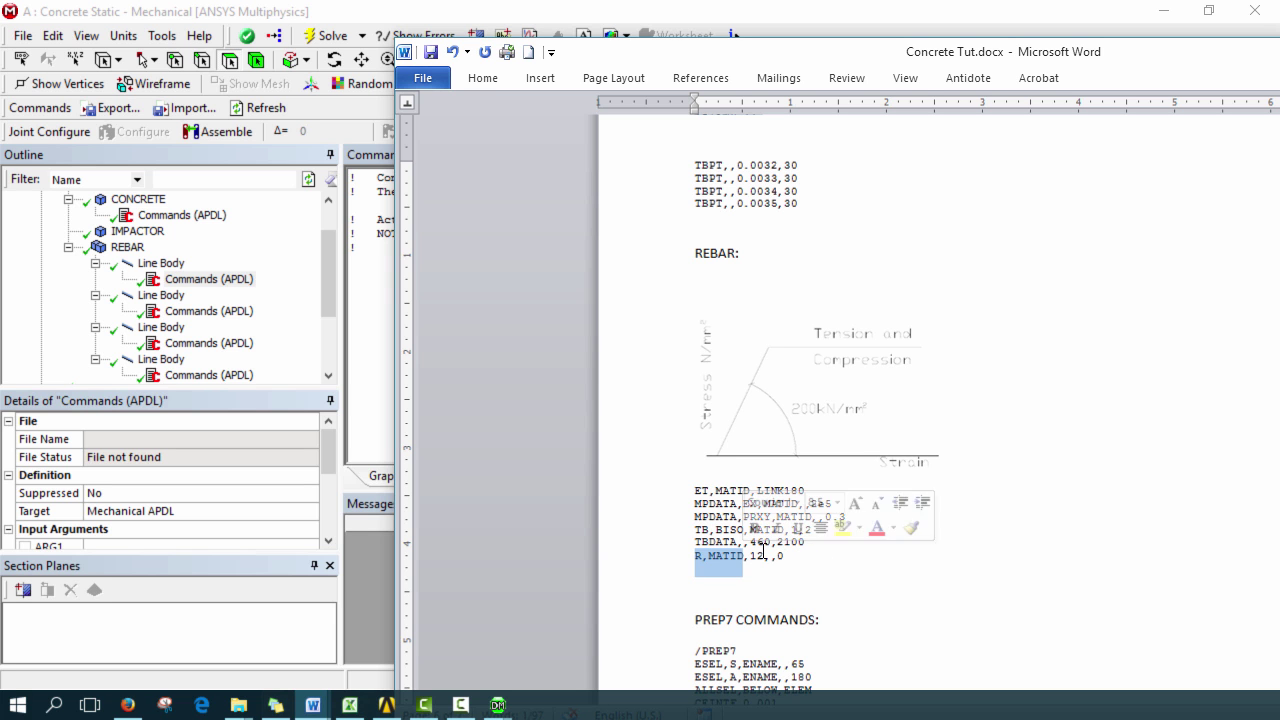
pyautogui.doubleClick(753, 557)
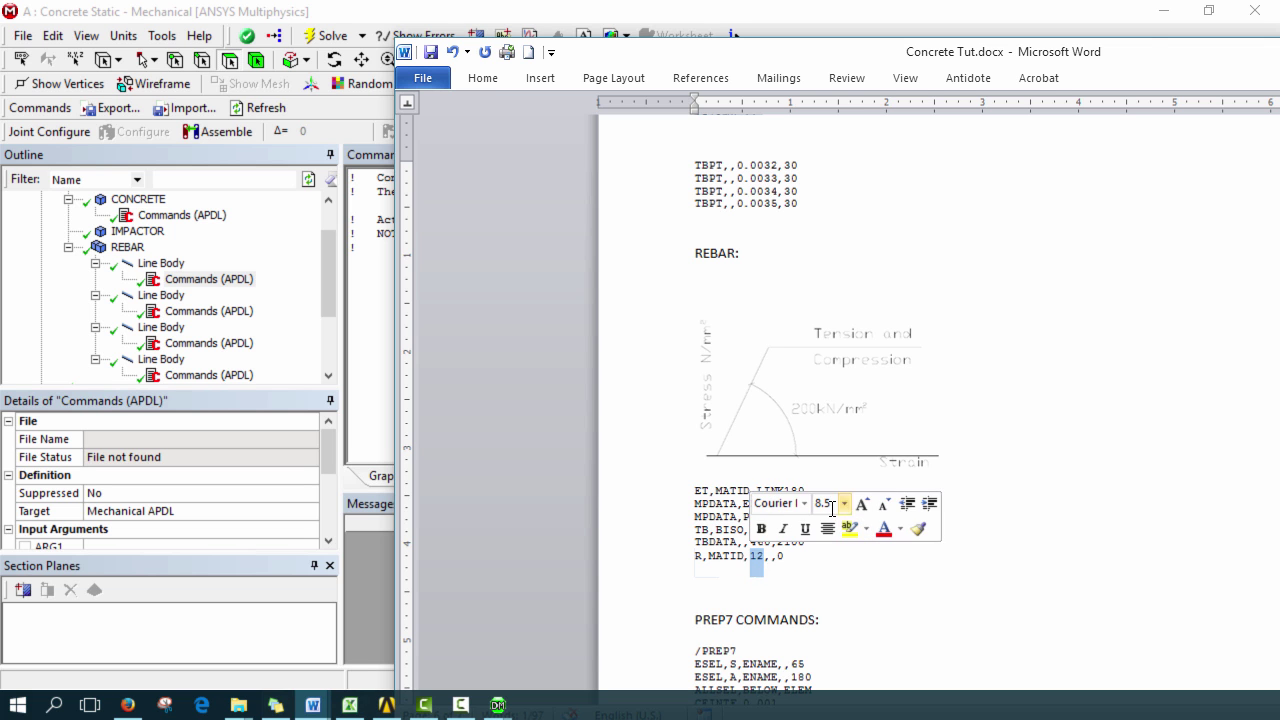
pyautogui.click(845, 504)
pyautogui.moveTo(832, 504); pyautogui.dragTo(788, 490)
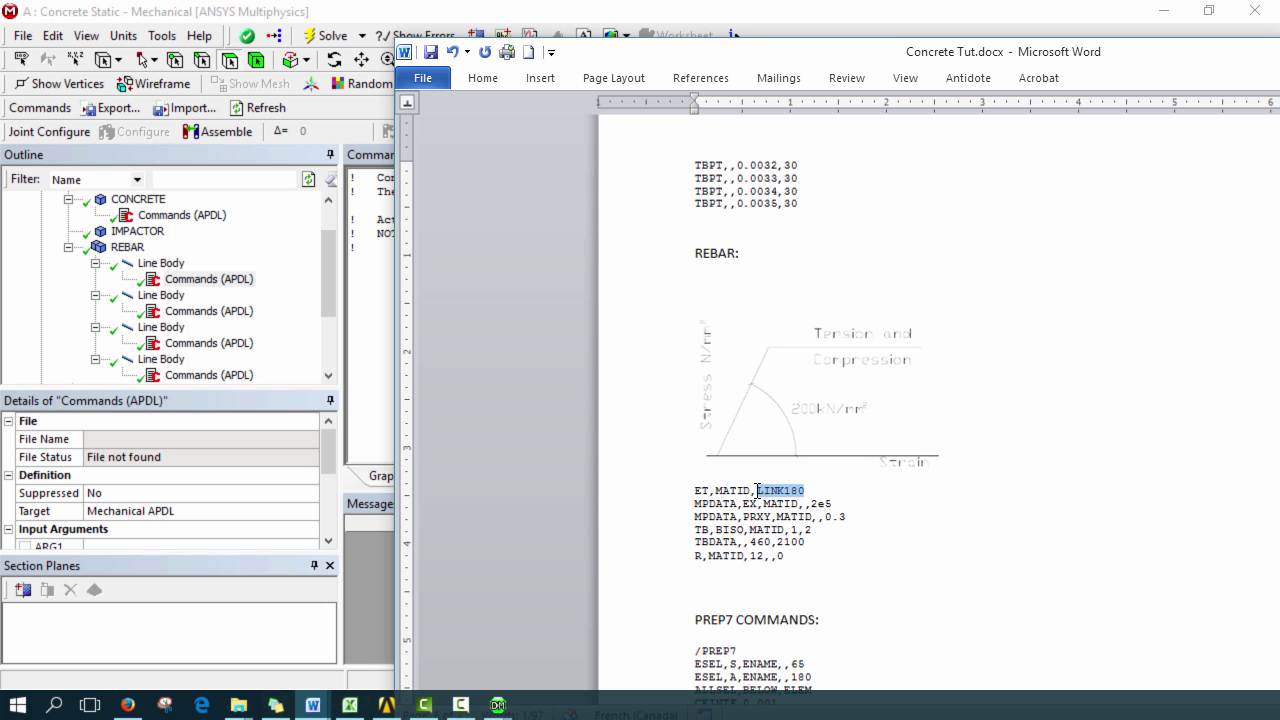
# Step: Copy the rebar commands from ET,MATID,LINK180 to R,MATID,12,,0 into the first line body's Commands object in Mechanical and review them
pyautogui.moveTo(790, 570); pyautogui.dragTo(577, 481)
pyautogui.hotkey('ctrl', 'c')
pyautogui.click(382, 276)
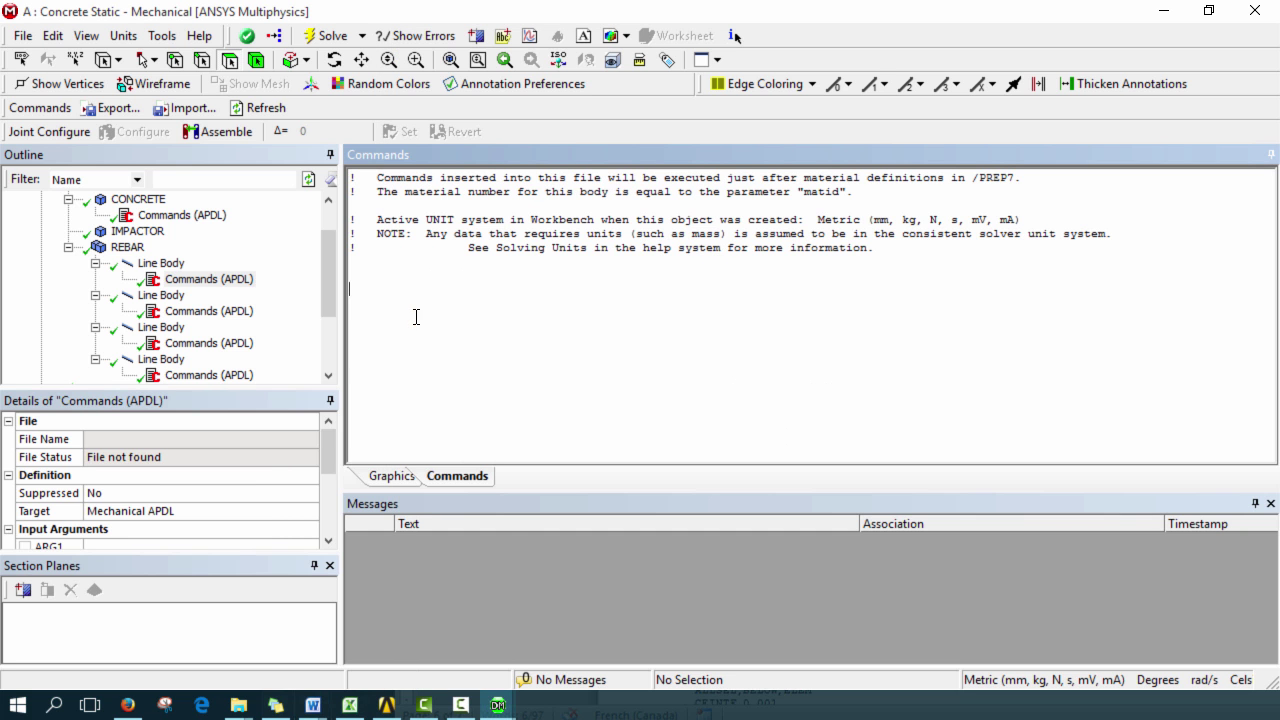
pyautogui.hotkey('ctrl', 'v')
pyautogui.click(177, 280)
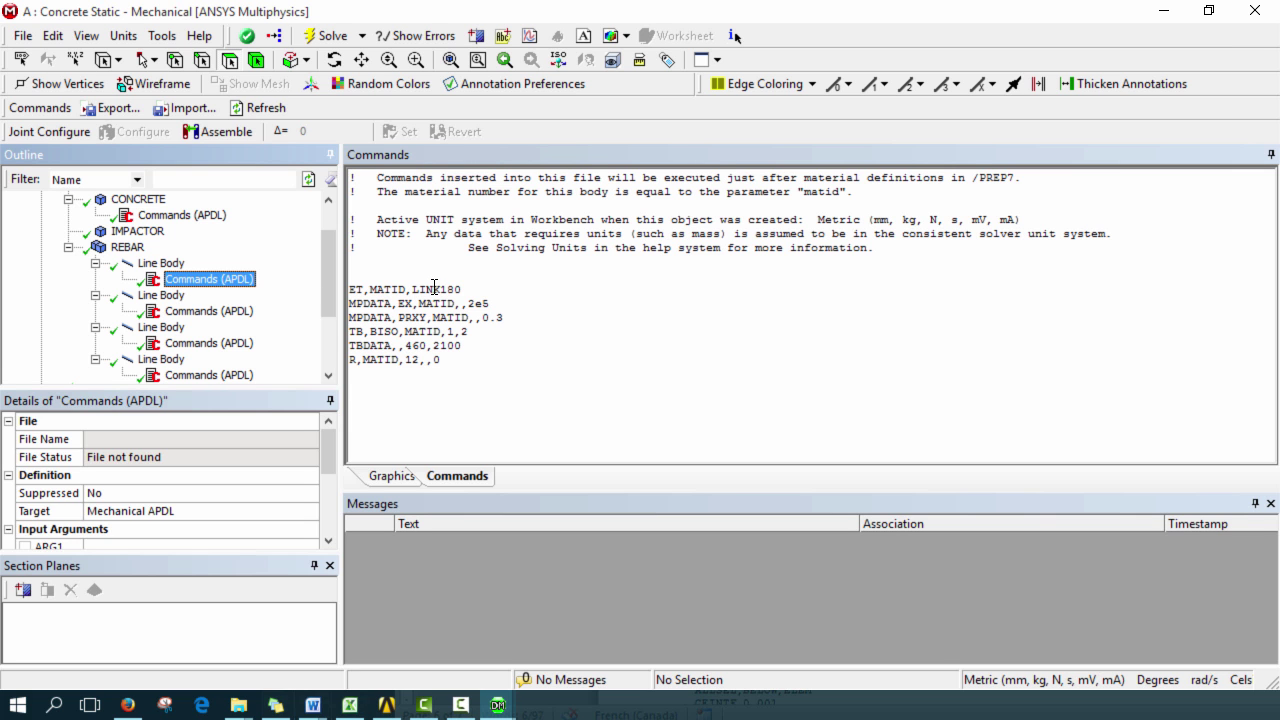
pyautogui.doubleClick(440, 289)
pyautogui.click(160, 263)
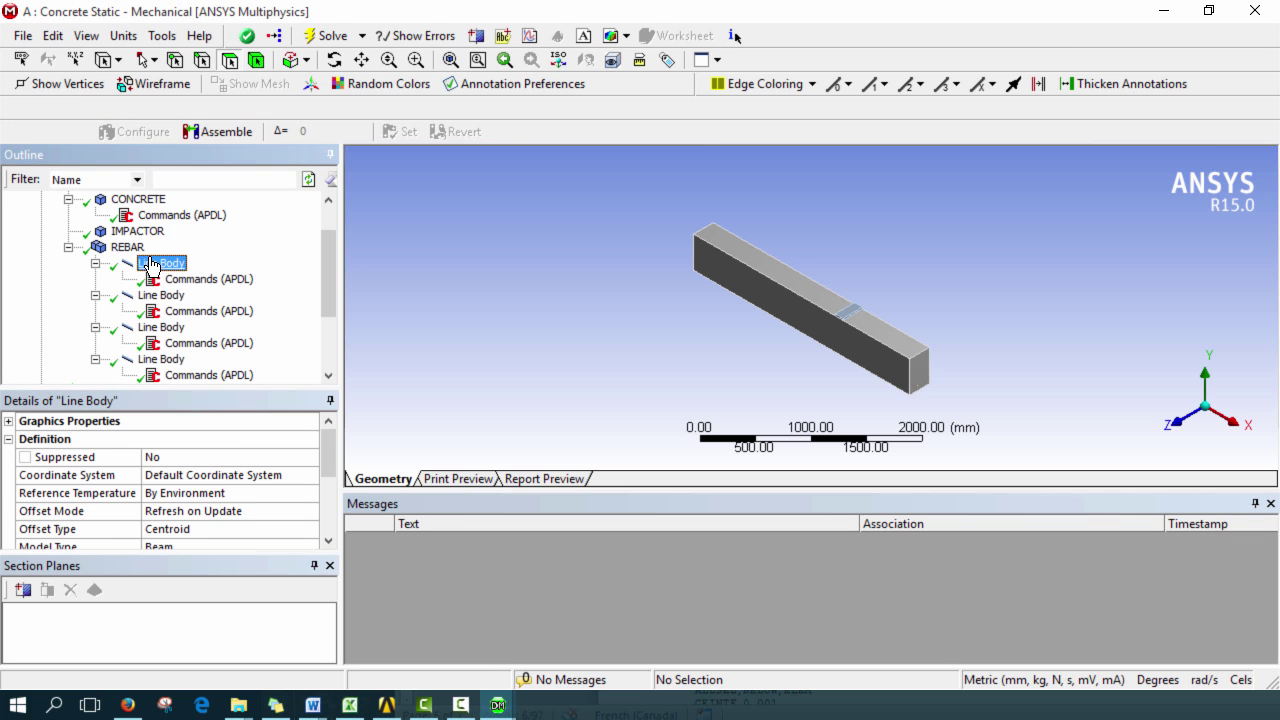
pyautogui.click(238, 279)
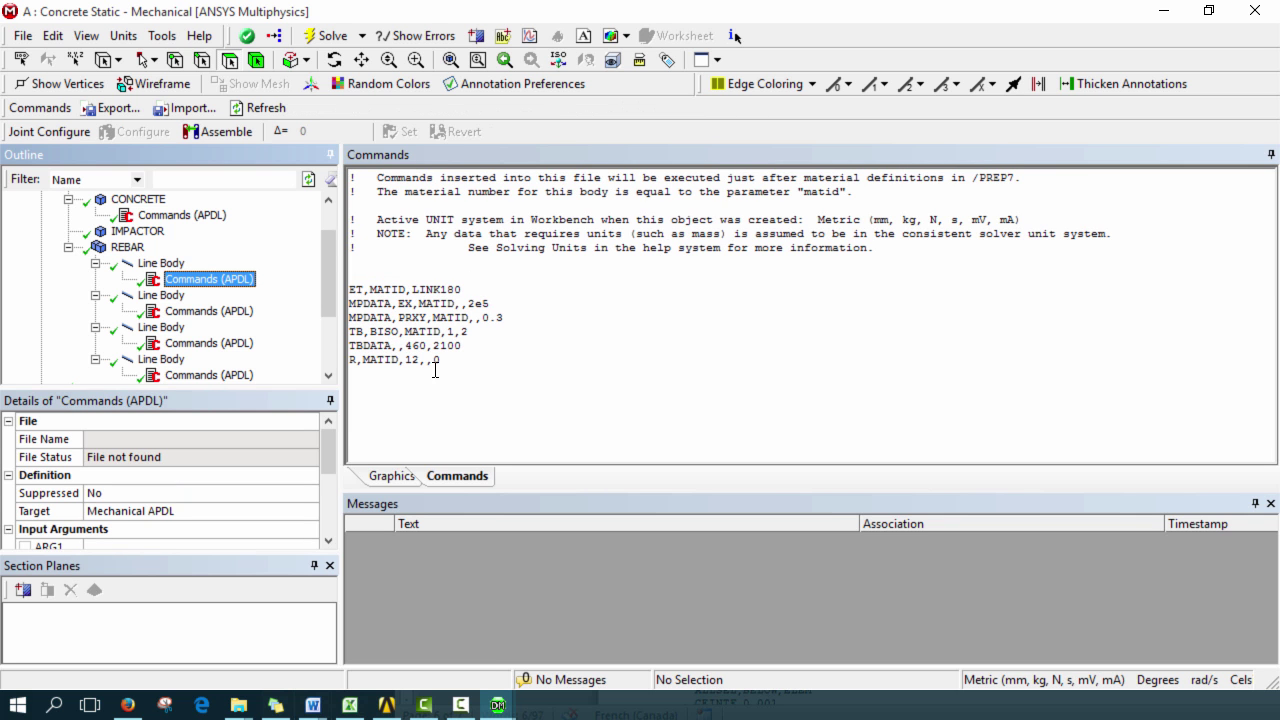
# Step: Copy the LINK180 command block into the Commands objects of the other three REBAR line bodies
pyautogui.moveTo(449, 363); pyautogui.dragTo(310, 284)
pyautogui.hotkey('ctrl', 'c')
pyautogui.click(215, 311)
pyautogui.hotkey('ctrl', 'v')
pyautogui.click(243, 343)
pyautogui.click(383, 300)
pyautogui.hotkey('ctrl', 'v')
pyautogui.click(250, 377)
pyautogui.click(480, 297)
pyautogui.hotkey('ctrl', 'v')
# Step: Collapse the Geometry branch and insert a Symmetry object under Model (A4)
pyautogui.scroll(-1, 246, 309)
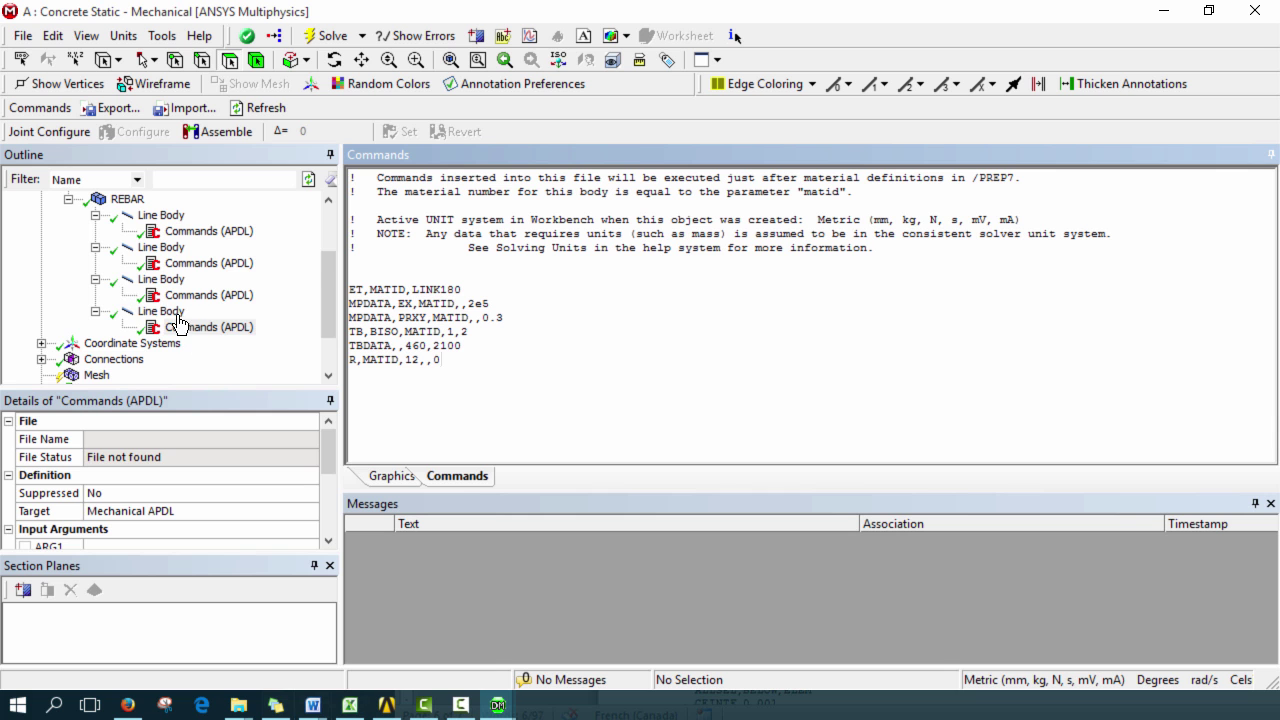
pyautogui.scroll(-1, 193, 323)
pyautogui.scroll(3, 170, 340)
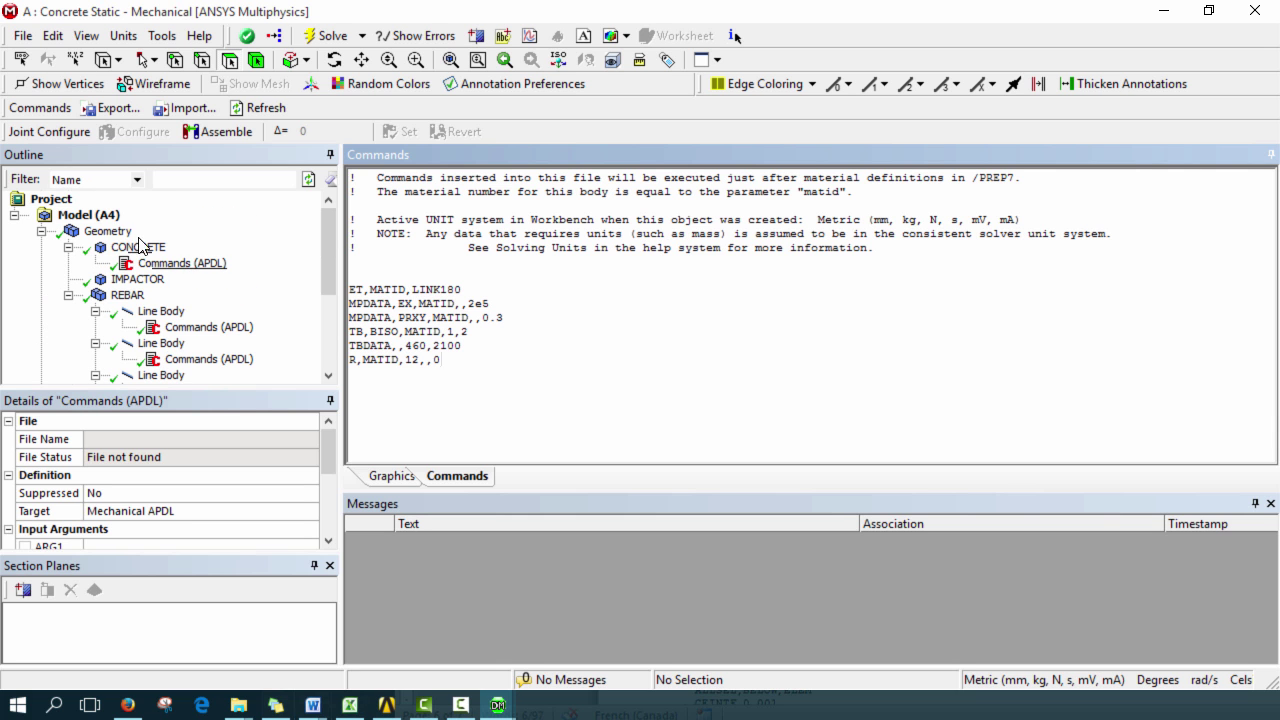
pyautogui.click(41, 231)
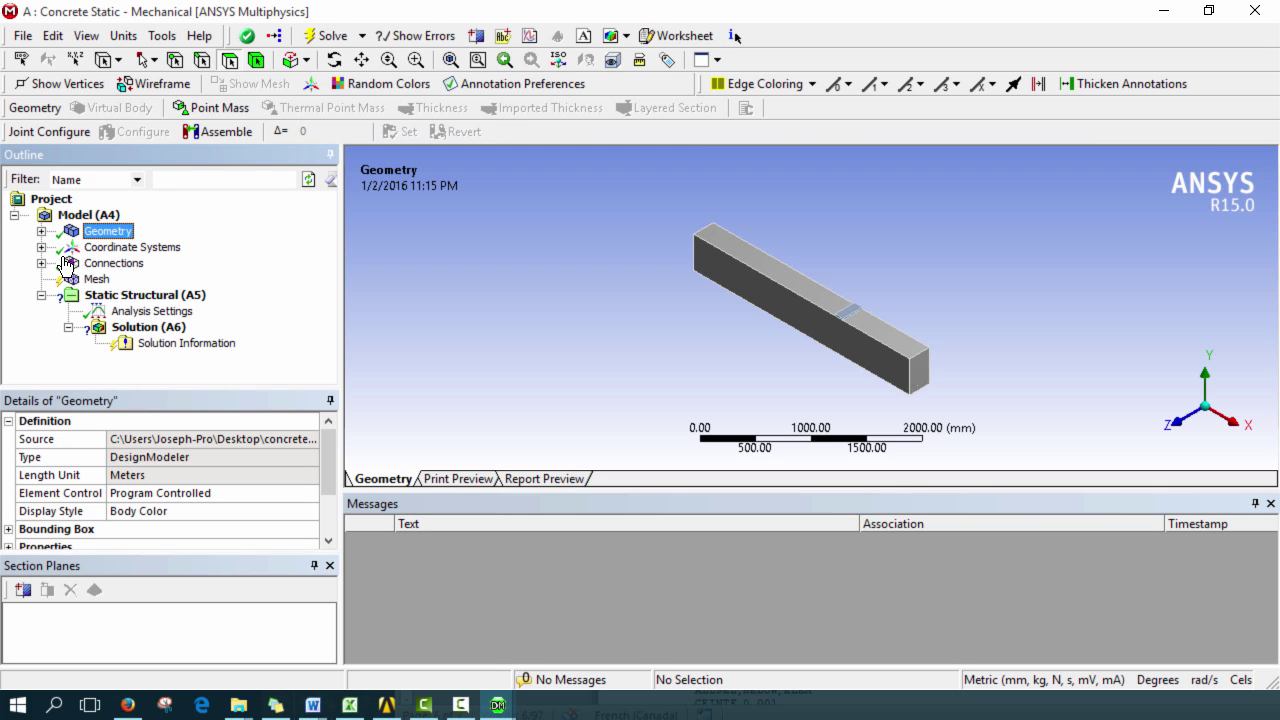
pyautogui.click(105, 216)
pyautogui.rightClick(105, 216)
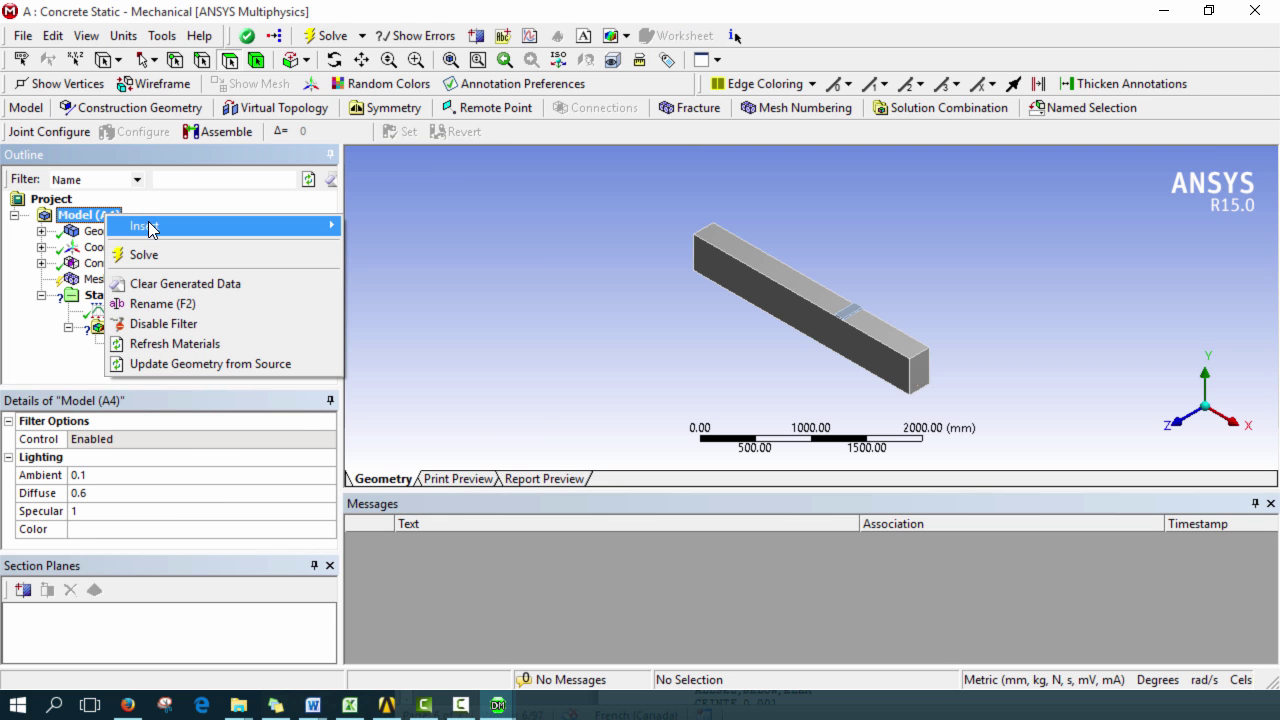
pyautogui.moveTo(140, 223)
pyautogui.click(409, 309)
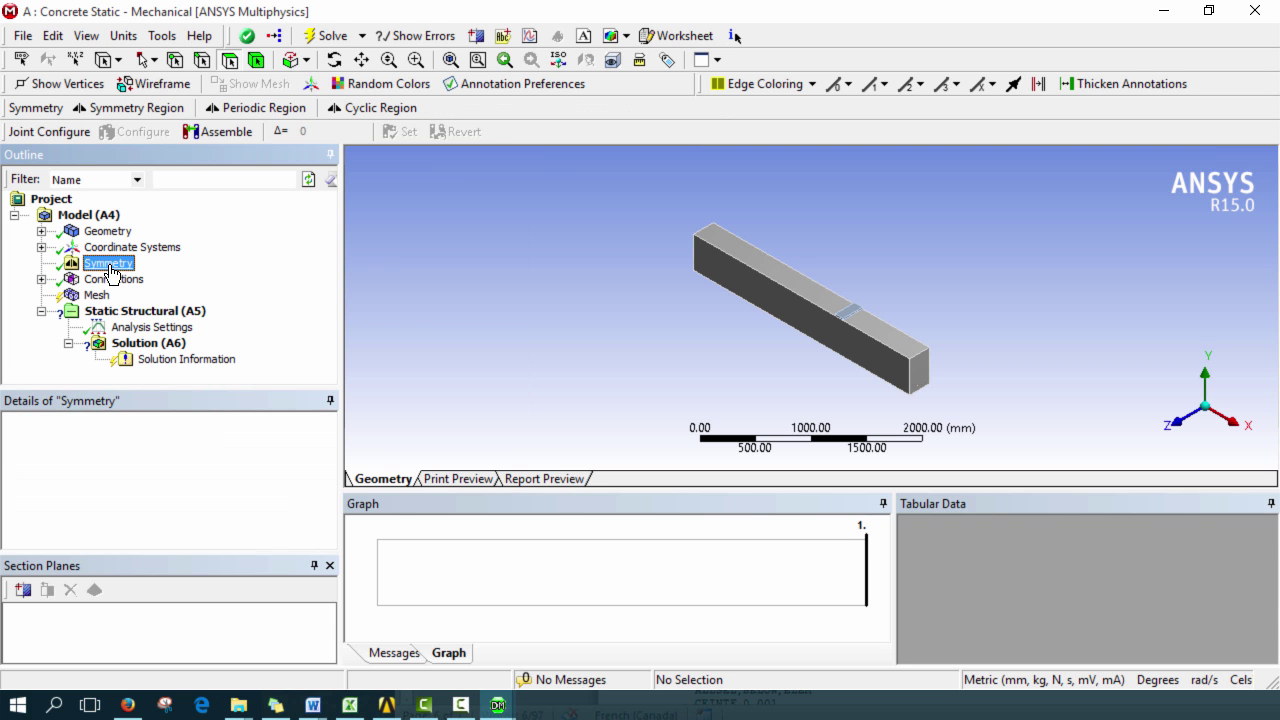
# Step: Add a symmetry region on the beam's end face nearest the impactor, and check the X Axis symmetry normal against the model's axes
pyautogui.rightClick(108, 263)
pyautogui.moveTo(180, 272)
pyautogui.click(290, 275)
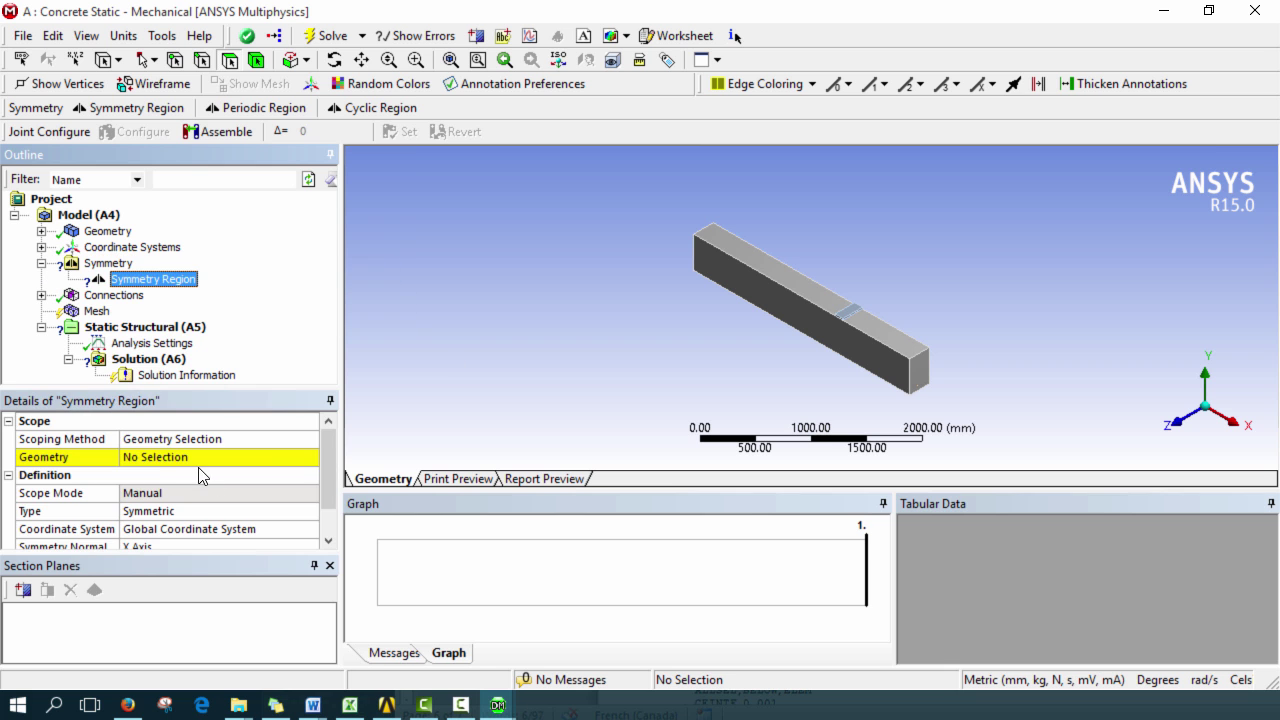
pyautogui.click(168, 458)
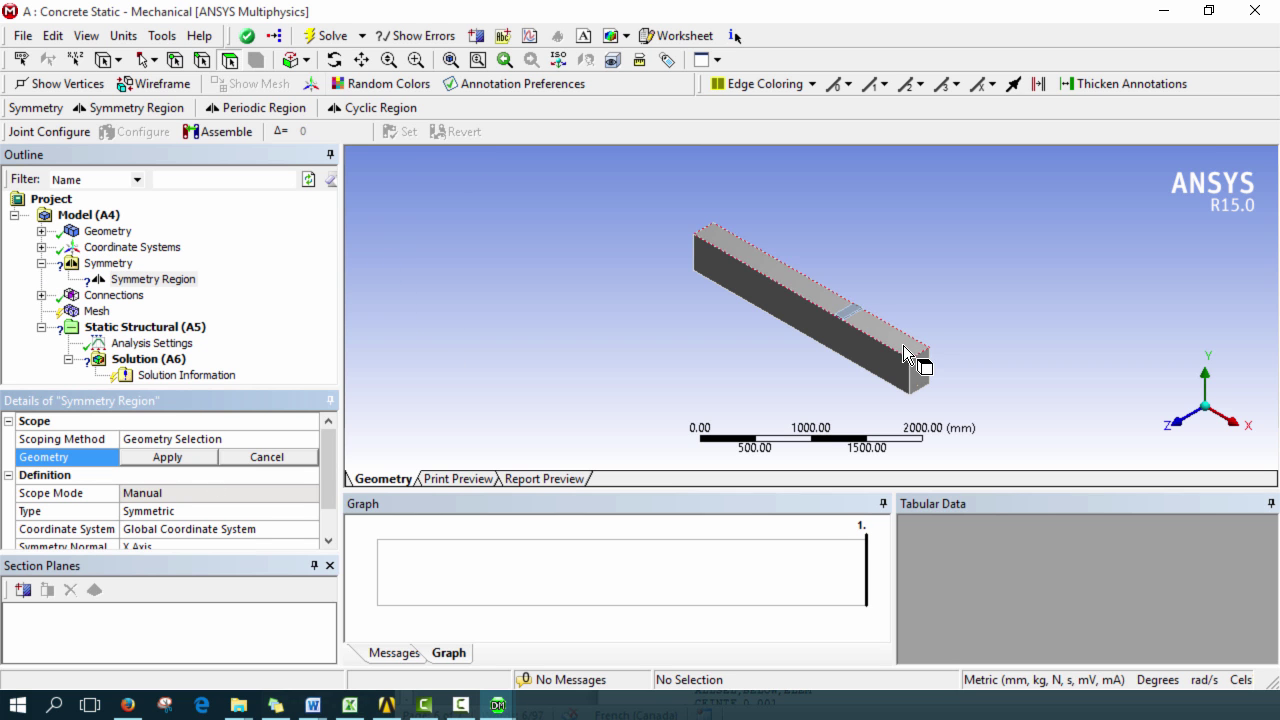
pyautogui.scroll(5, 903, 345)
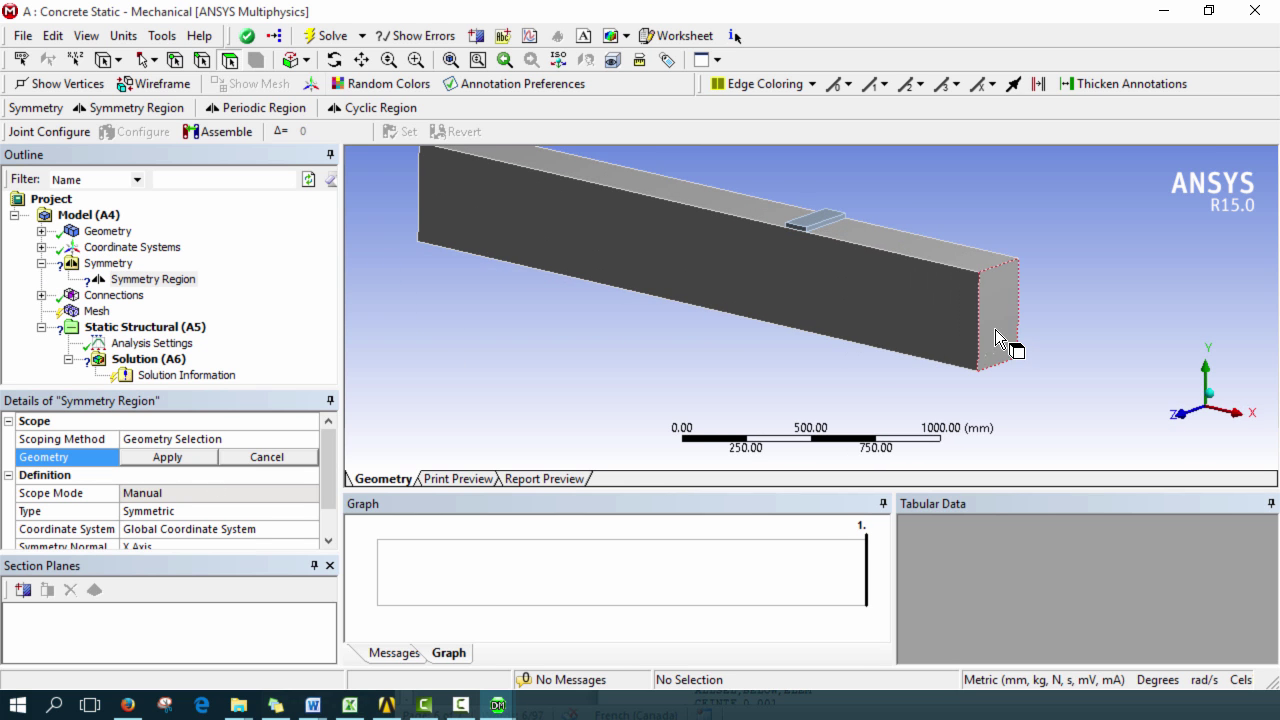
pyautogui.click(995, 339)
pyautogui.click(167, 457)
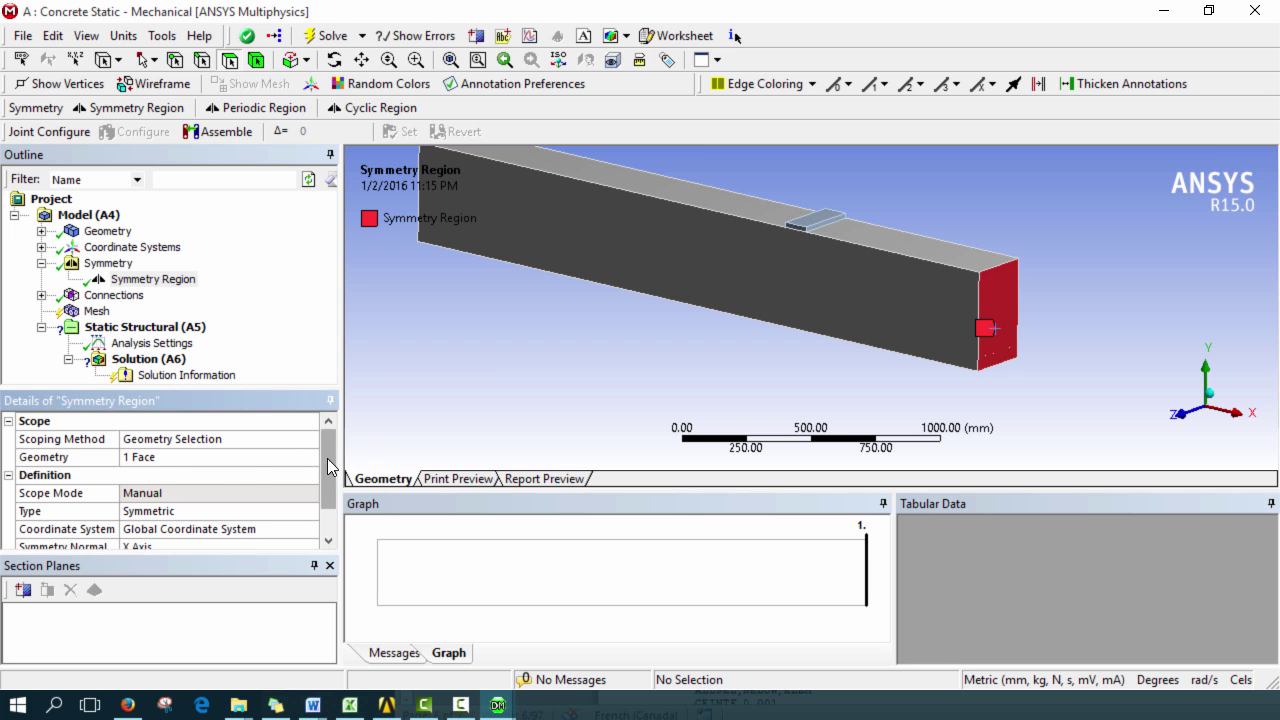
pyautogui.scroll(-1, 327, 458)
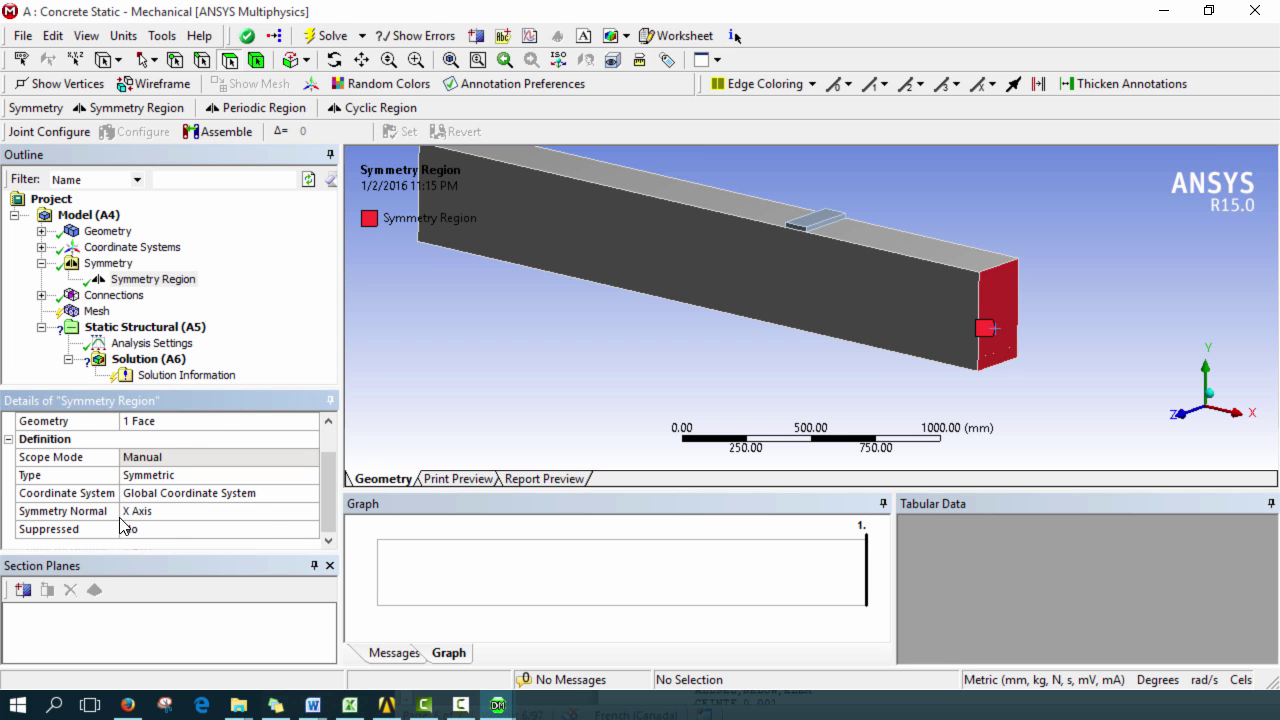
pyautogui.moveTo(877, 337); pyautogui.dragTo(1249, 406, button='middle')
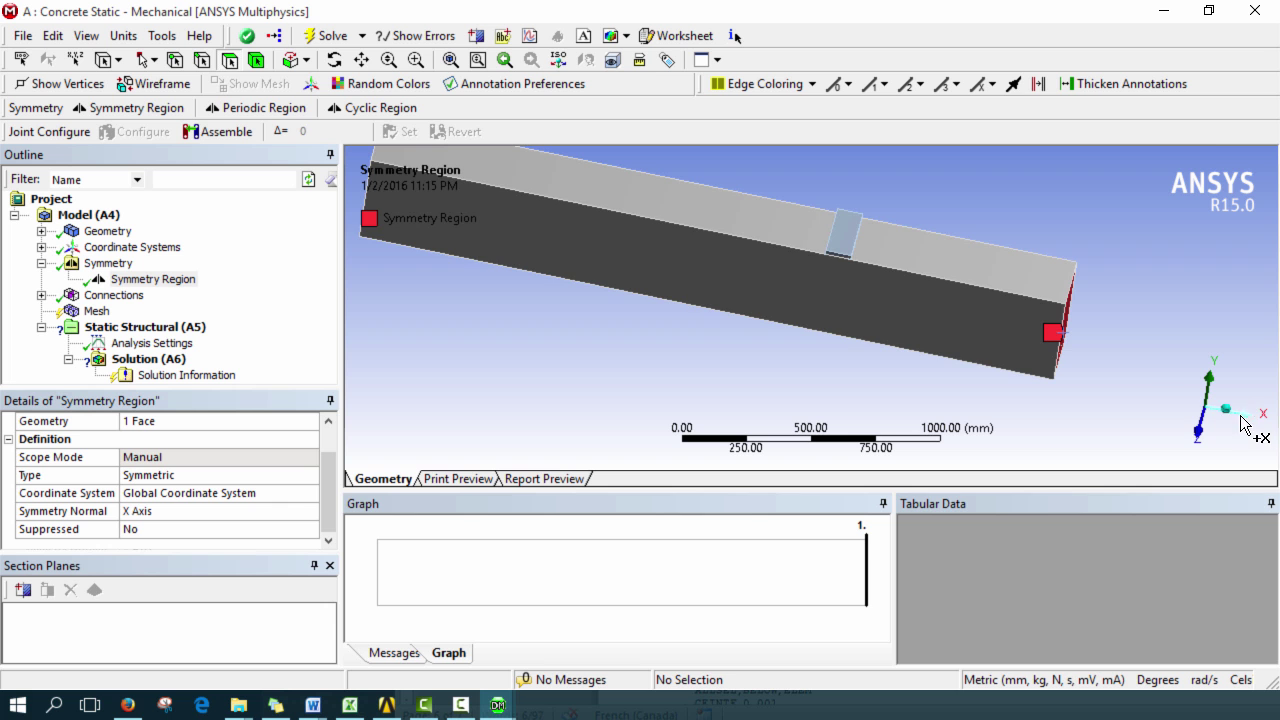
pyautogui.moveTo(1051, 386); pyautogui.dragTo(868, 376, button='middle')
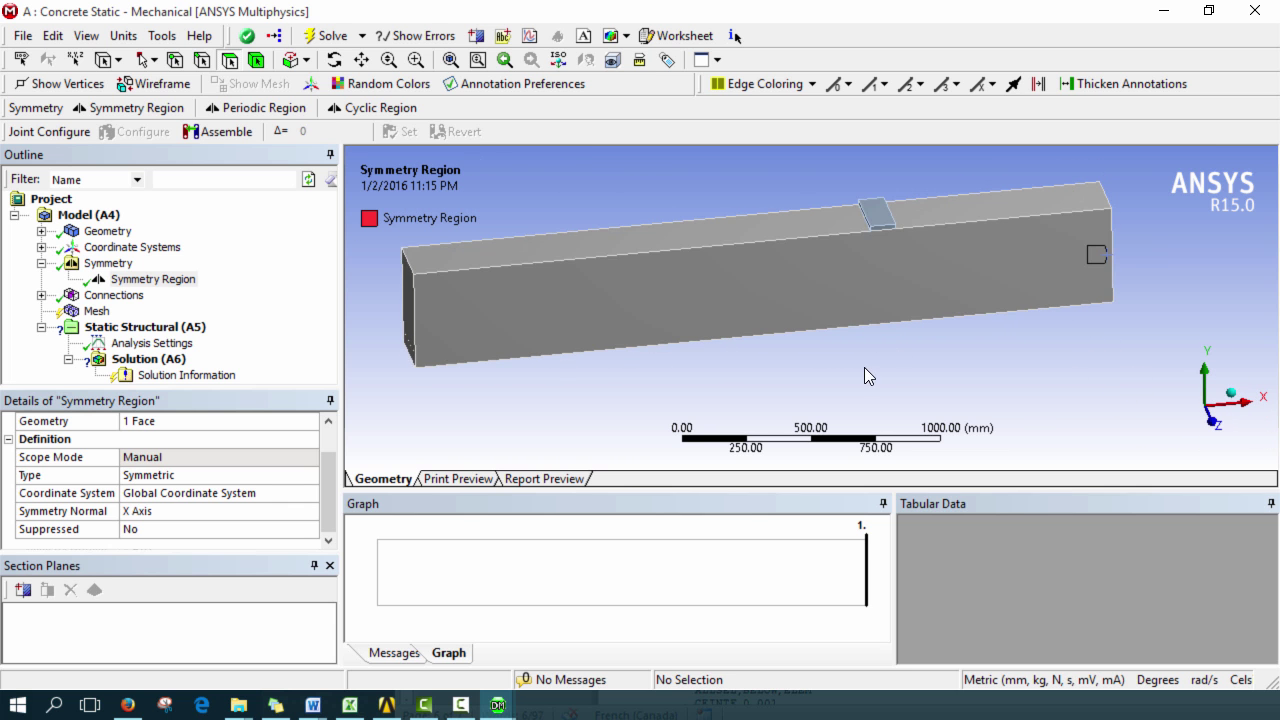
# Step: Set the type of the contact region between CONCRETE and IMPACTOR to No Separation
pyautogui.click(41, 295)
pyautogui.click(68, 311)
pyautogui.click(157, 327)
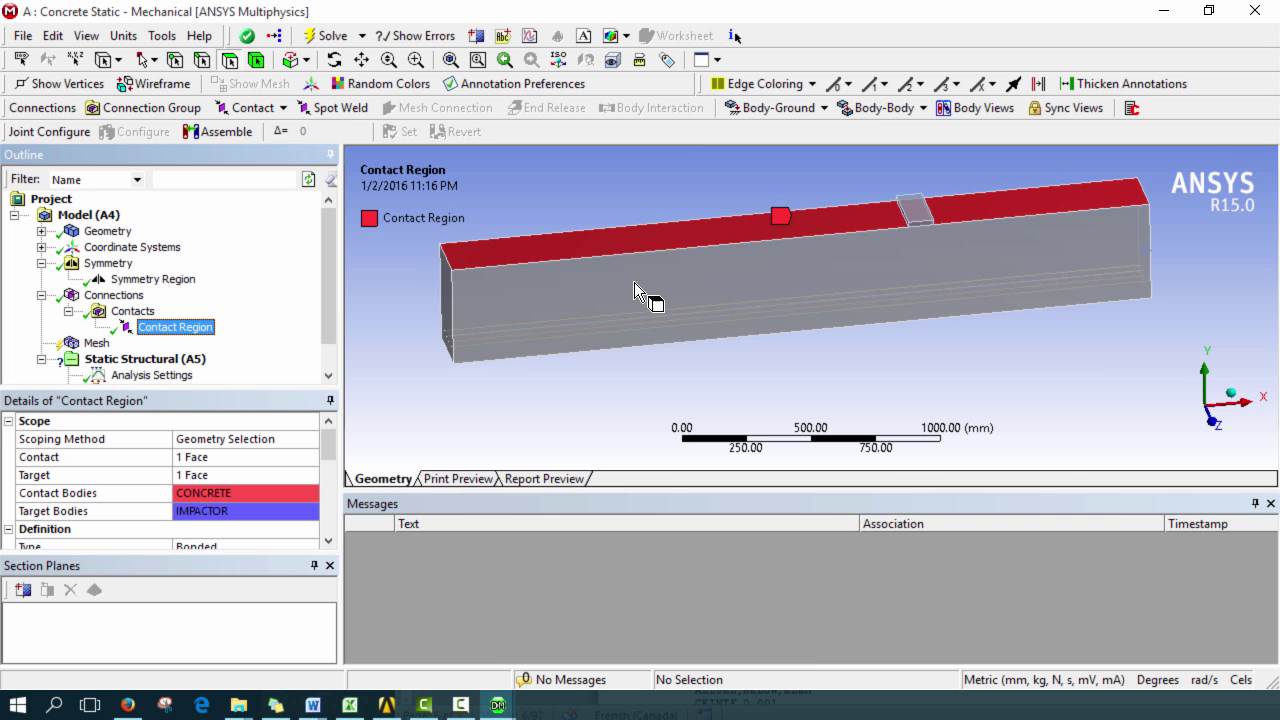
pyautogui.moveTo(746, 320); pyautogui.dragTo(950, 275, button='middle')
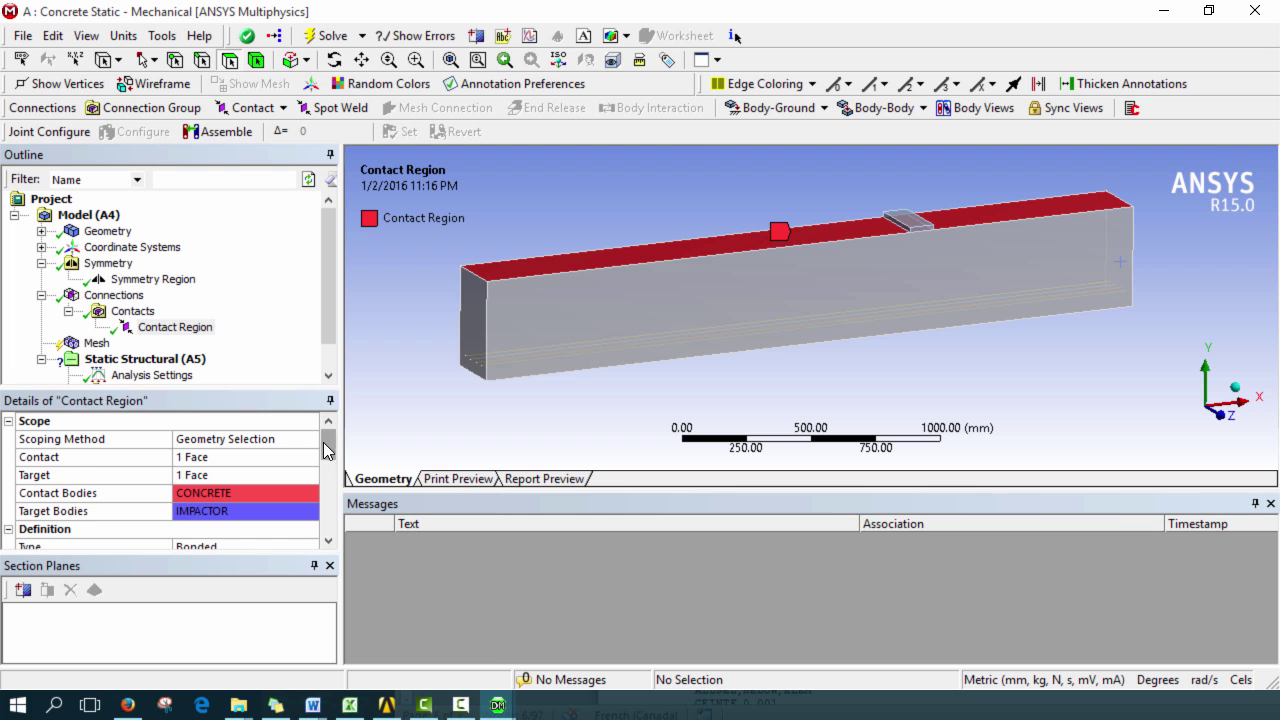
pyautogui.scroll(-1, 312, 470)
pyautogui.click(300, 511)
pyautogui.click(311, 511)
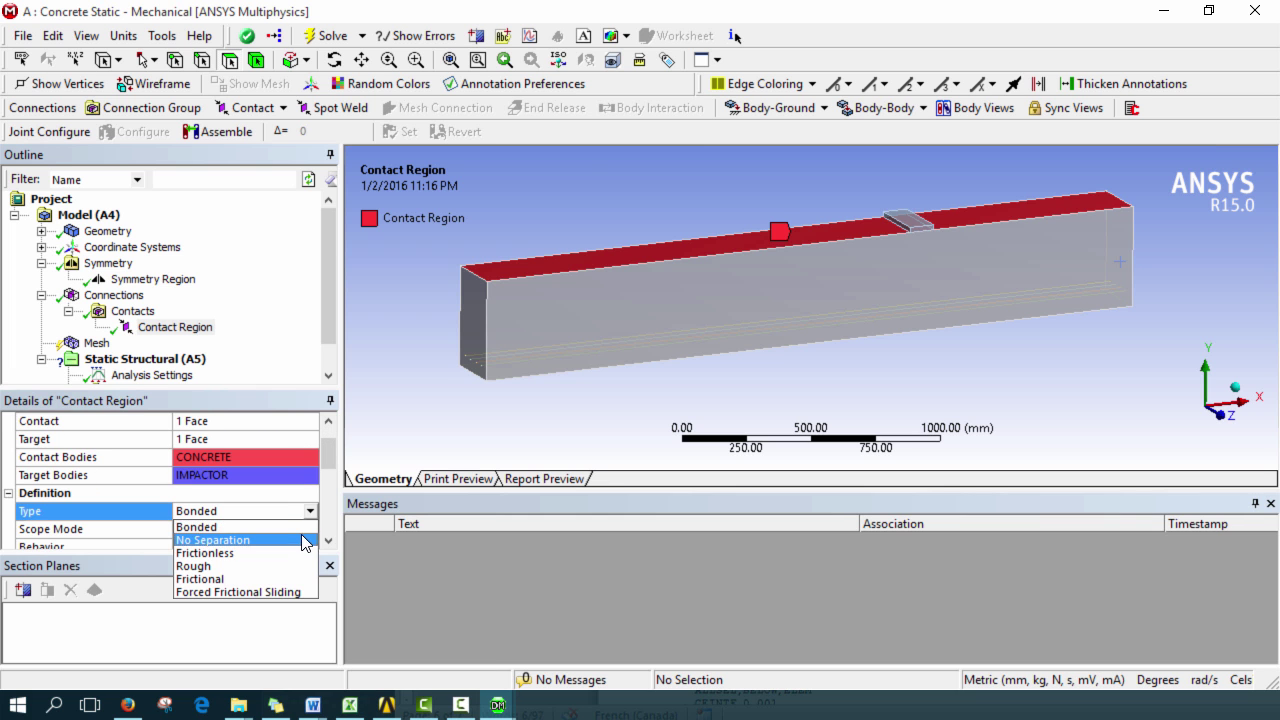
pyautogui.click(306, 540)
# Step: Set the formulation of the CONCRETE to IMPACTOR contact to MPC
pyautogui.scroll(-3, 327, 490)
pyautogui.scroll(-1, 327, 490)
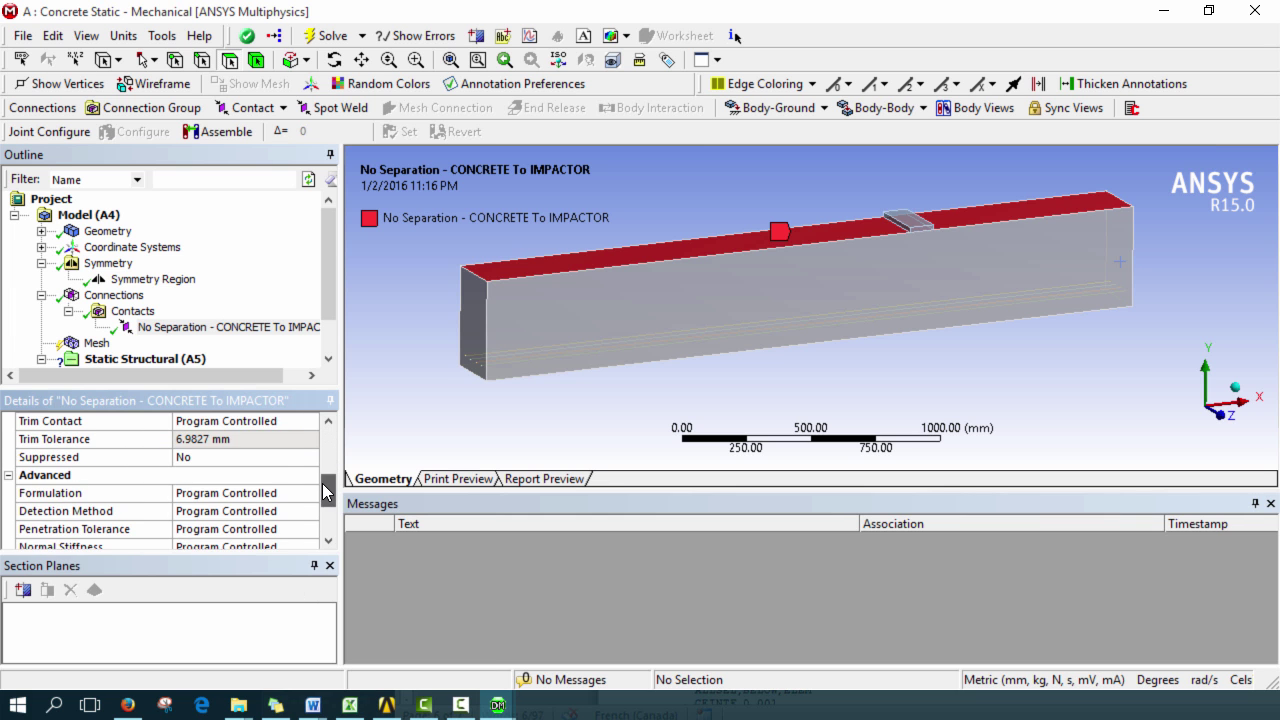
pyautogui.click(308, 493)
pyautogui.click(310, 493)
pyautogui.click(282, 549)
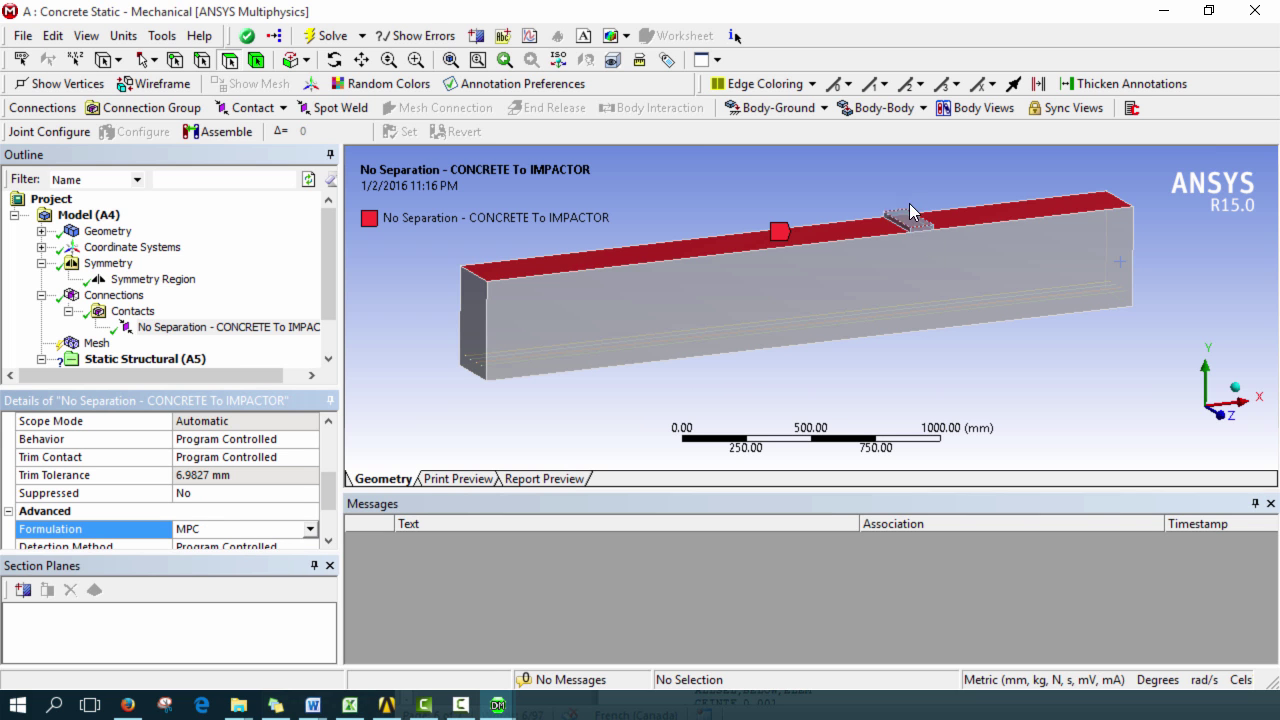
# Step: Collapse the Connections and Symmetry branches, set the global mesh element size to 50 mm, and generate the mesh
pyautogui.click(42, 296)
pyautogui.click(42, 263)
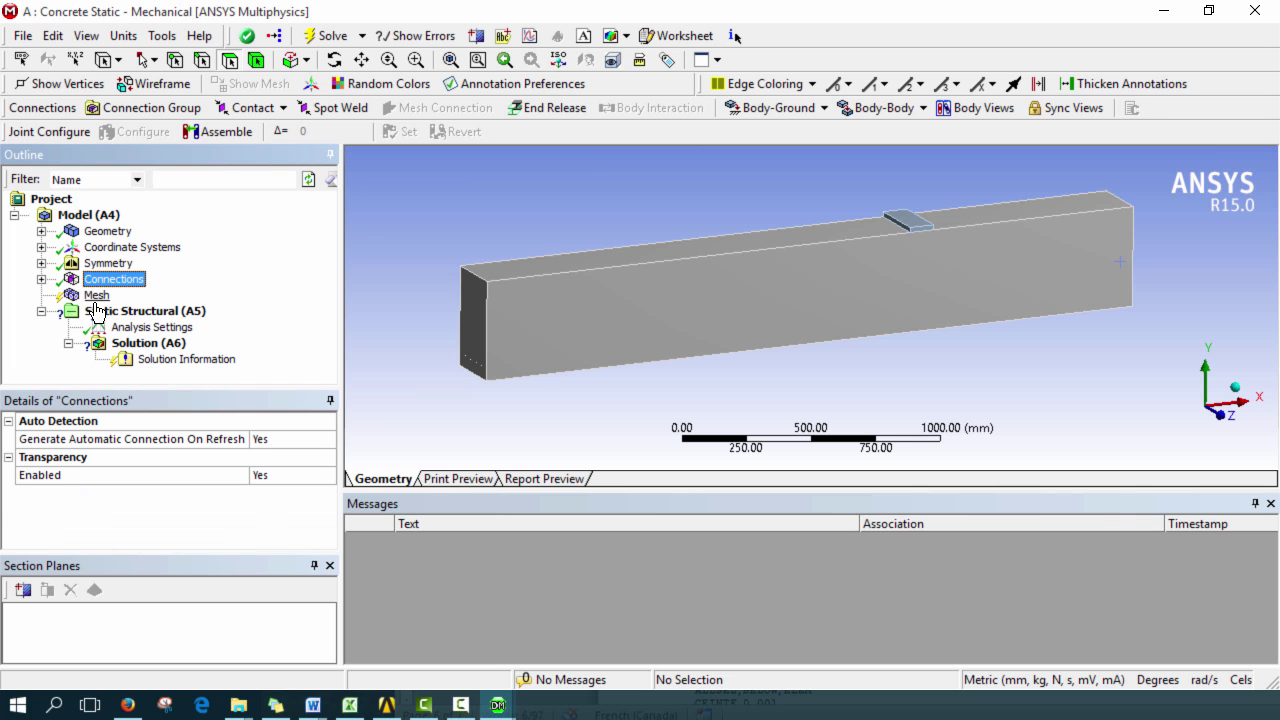
pyautogui.click(97, 296)
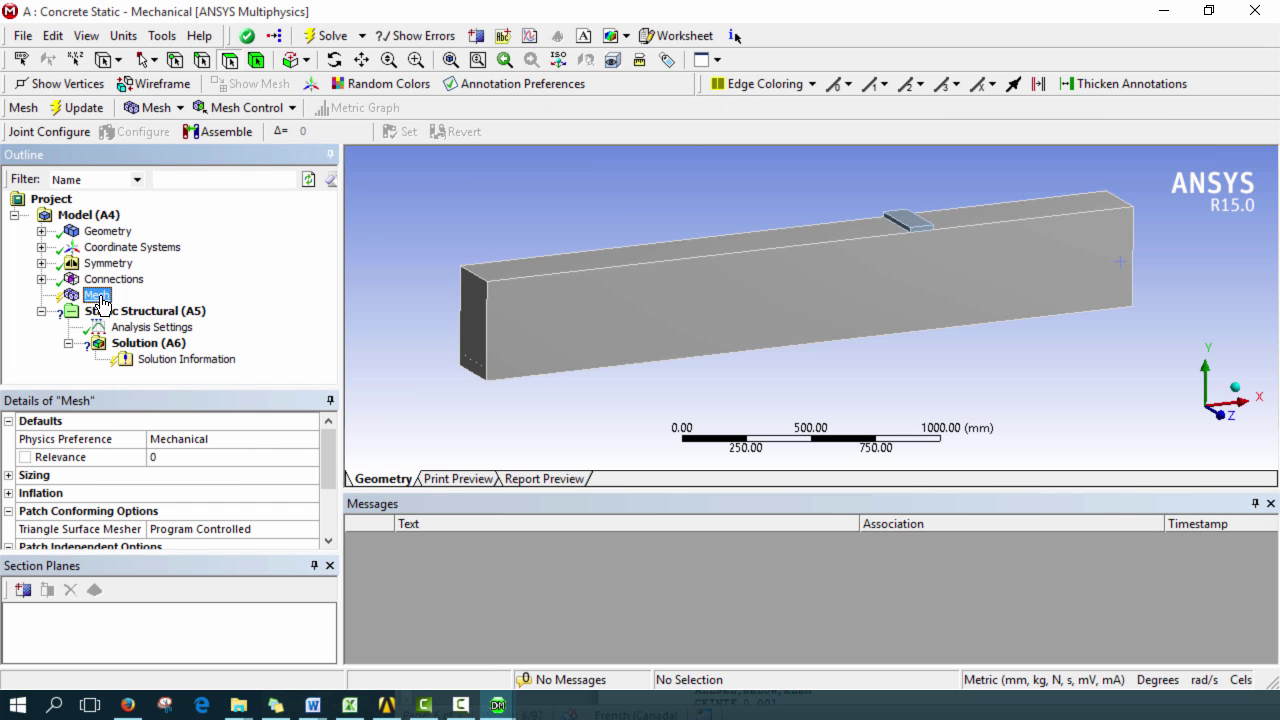
pyautogui.click(9, 476)
pyautogui.click(187, 530)
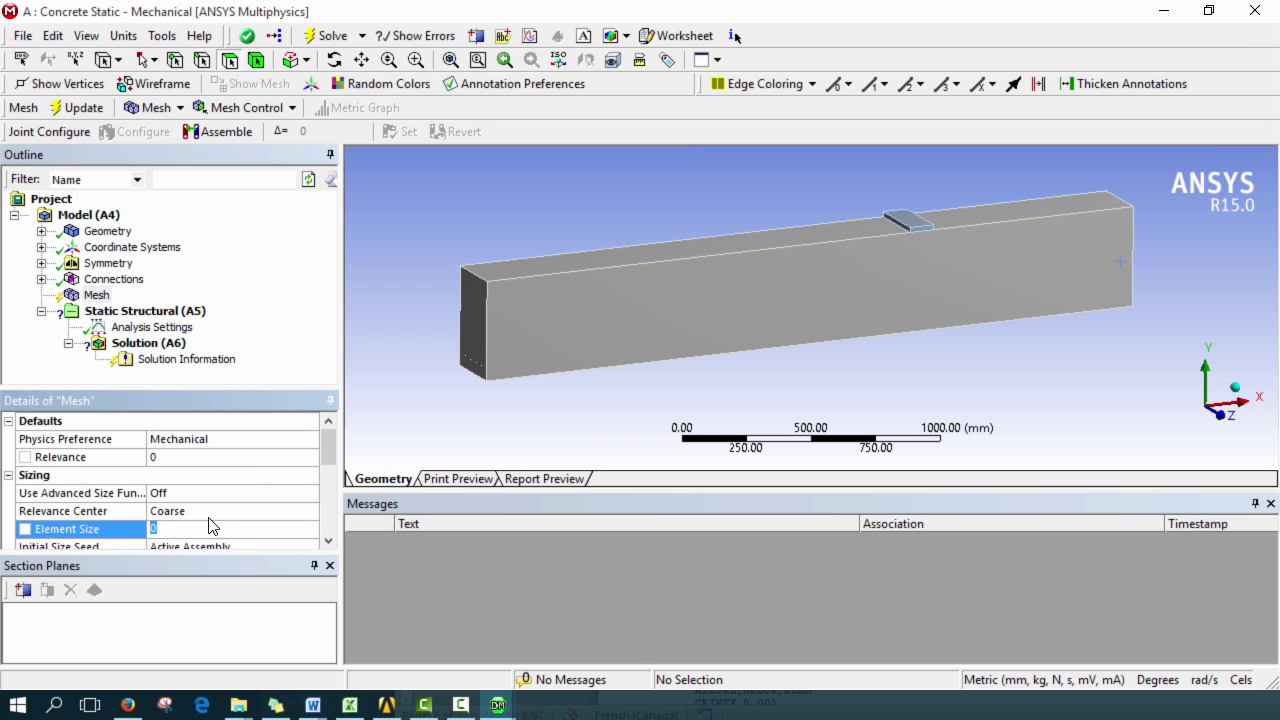
pyautogui.write('50')
pyautogui.press('Return')
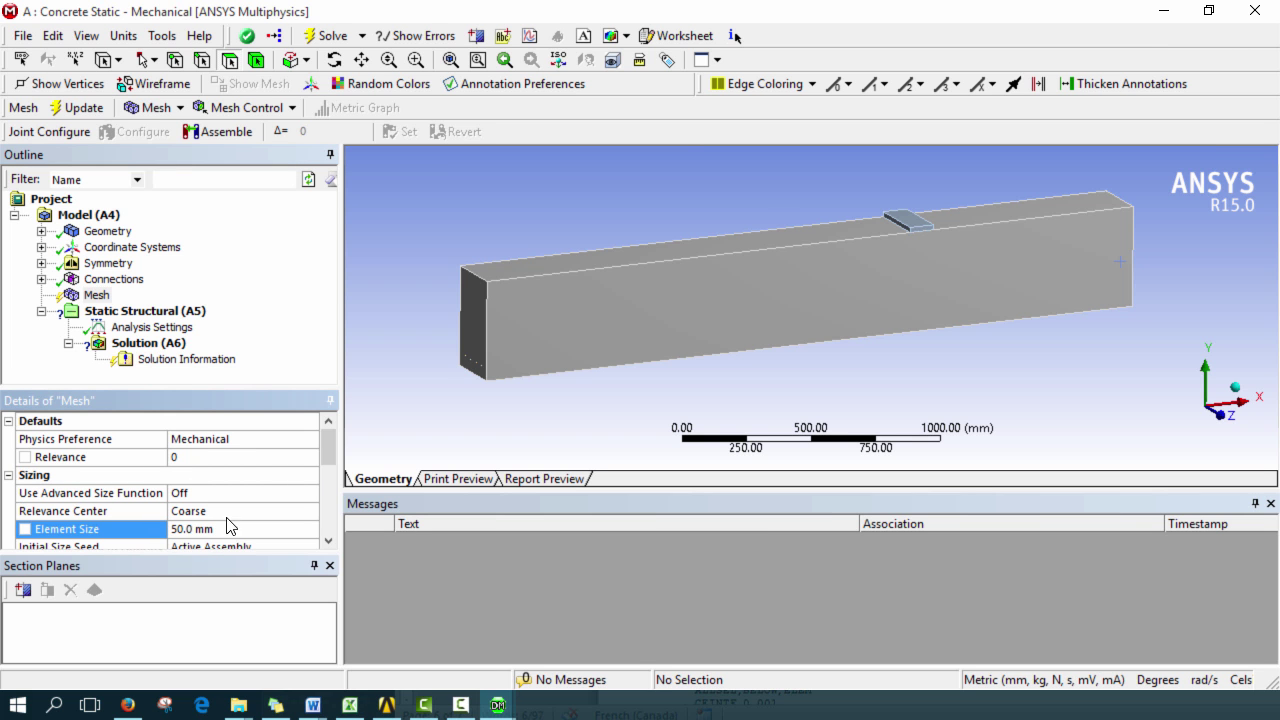
pyautogui.rightClick(95, 296)
pyautogui.click(160, 366)
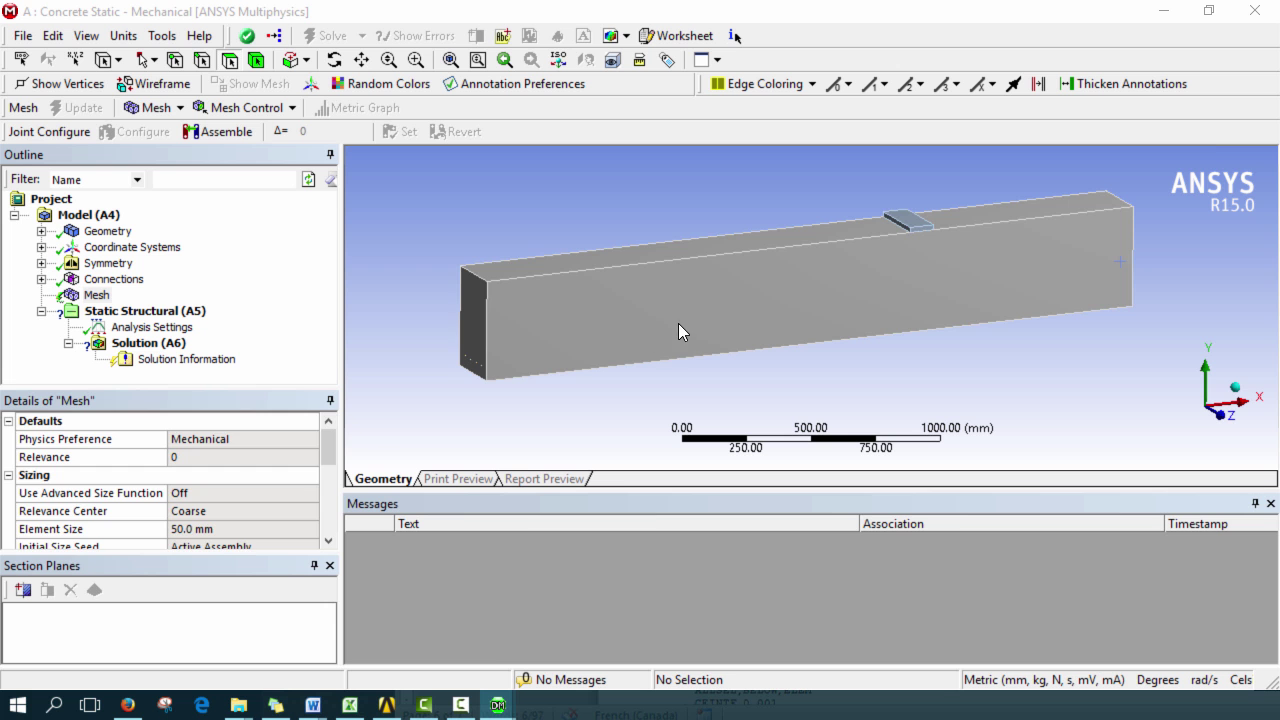
# Step: Hide the concrete body to examine the mesh on the rebars and impactor, and show all bodies again
pyautogui.moveTo(672, 307)
pyautogui.mouseDown(button='middle')
pyautogui.moveTo(661, 302)
pyautogui.moveTo(699, 323)
pyautogui.mouseUp(button='middle')
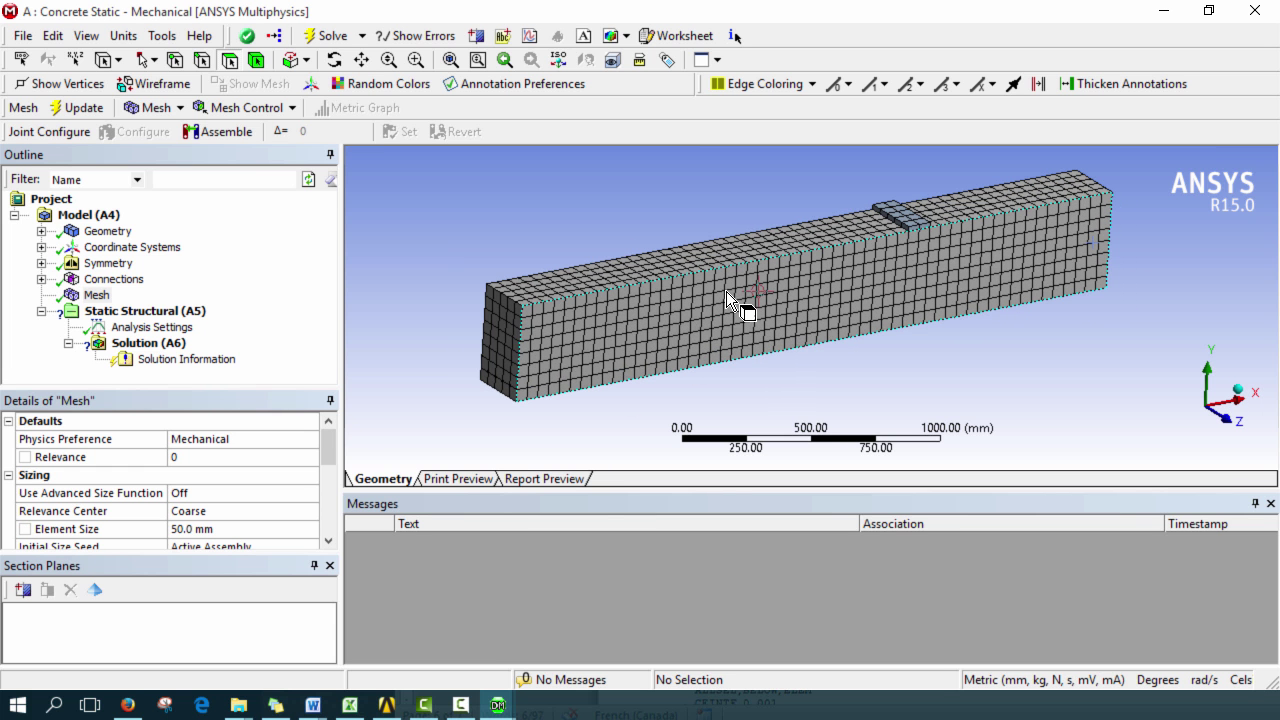
pyautogui.click(726, 291)
pyautogui.rightClick(733, 290)
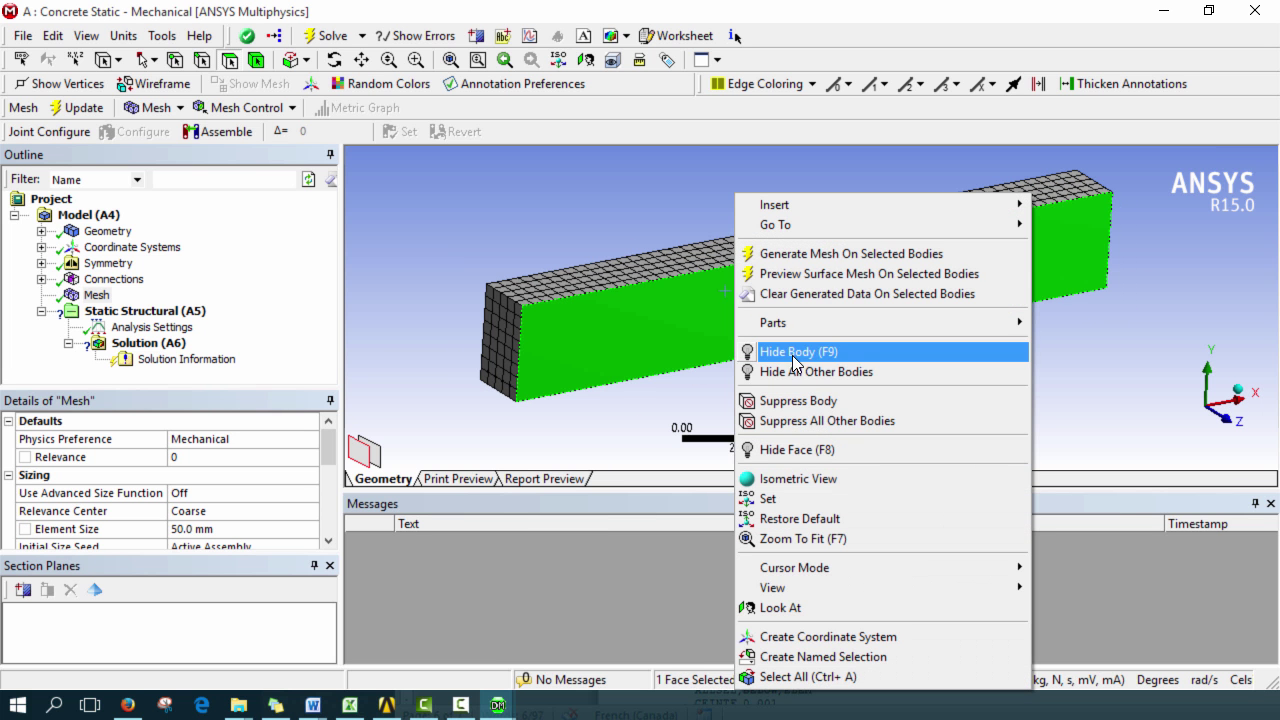
pyautogui.click(686, 315)
pyautogui.rightClick(717, 309)
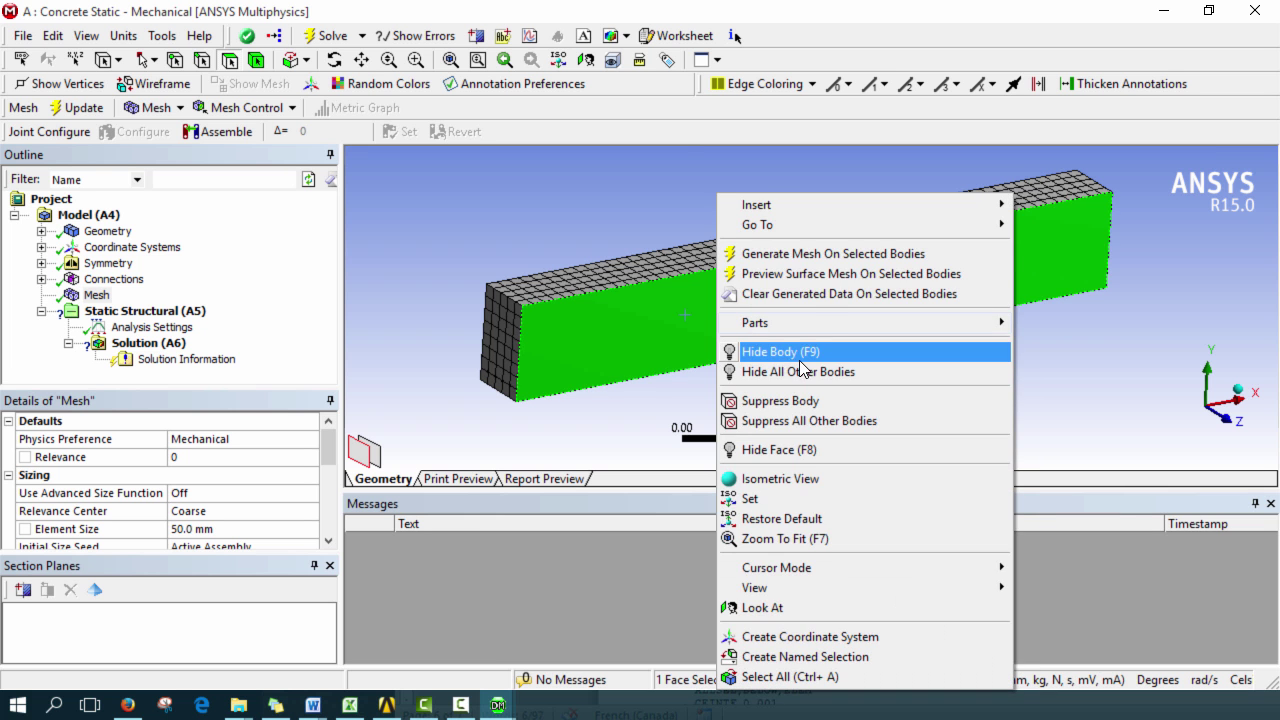
pyautogui.click(692, 311)
pyautogui.rightClick(728, 314)
pyautogui.click(797, 355)
pyautogui.moveTo(797, 360); pyautogui.dragTo(500, 427, button='middle')
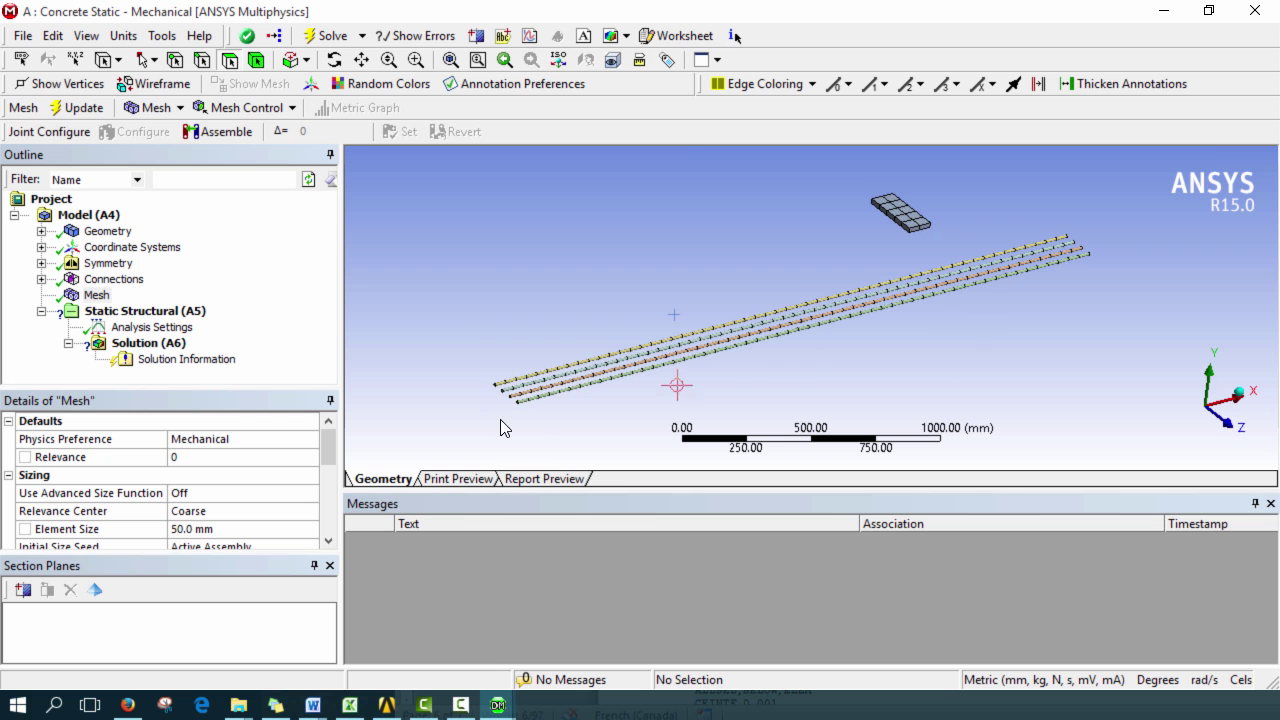
pyautogui.rightClick(699, 293)
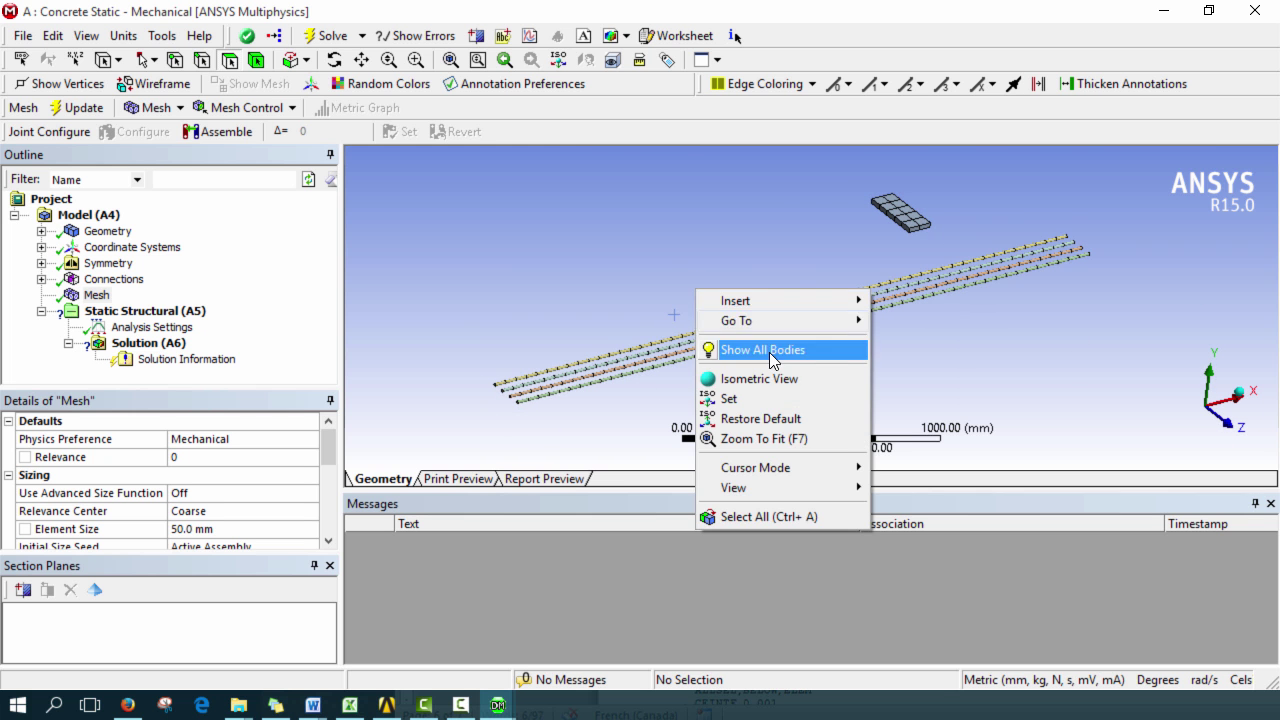
pyautogui.click(771, 350)
pyautogui.moveTo(920, 334); pyautogui.dragTo(776, 345, button='middle')
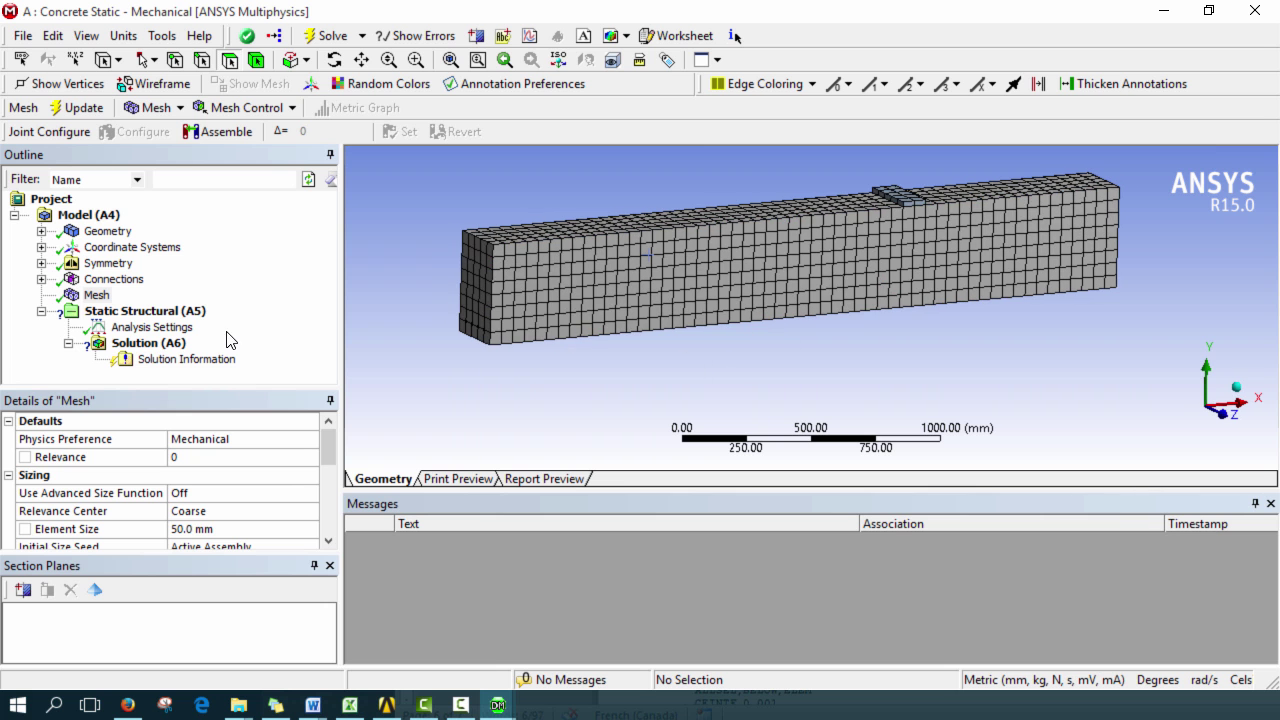
# Step: Insert a Commands (APDL) object under the Static Structural analysis
pyautogui.click(147, 312)
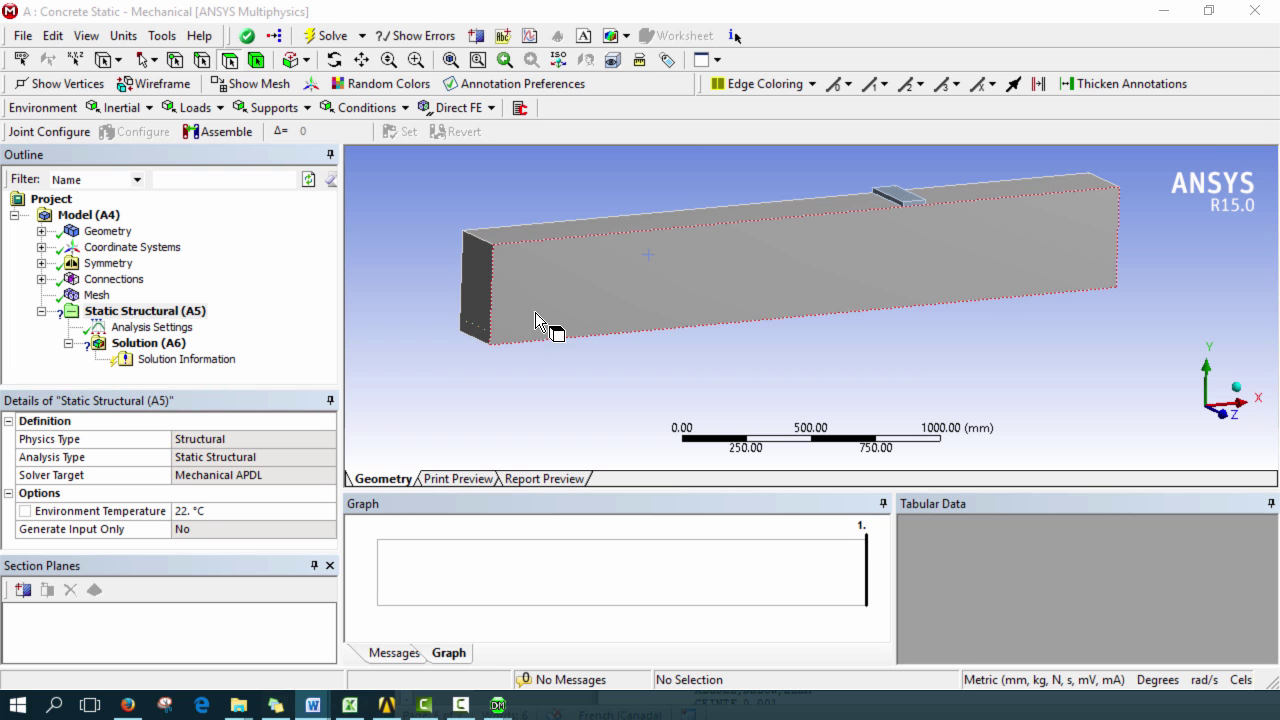
pyautogui.rightClick(150, 311)
pyautogui.moveTo(232, 328)
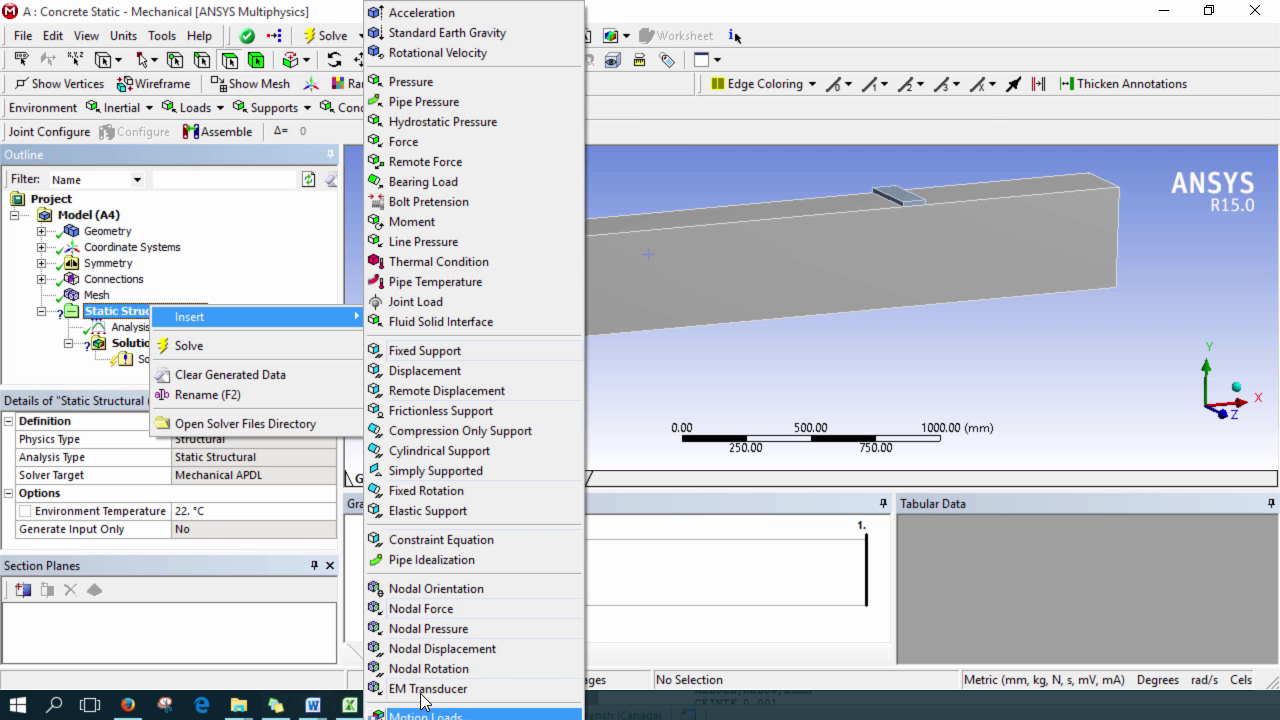
pyautogui.press('super+Down')
pyautogui.press('super+Down')
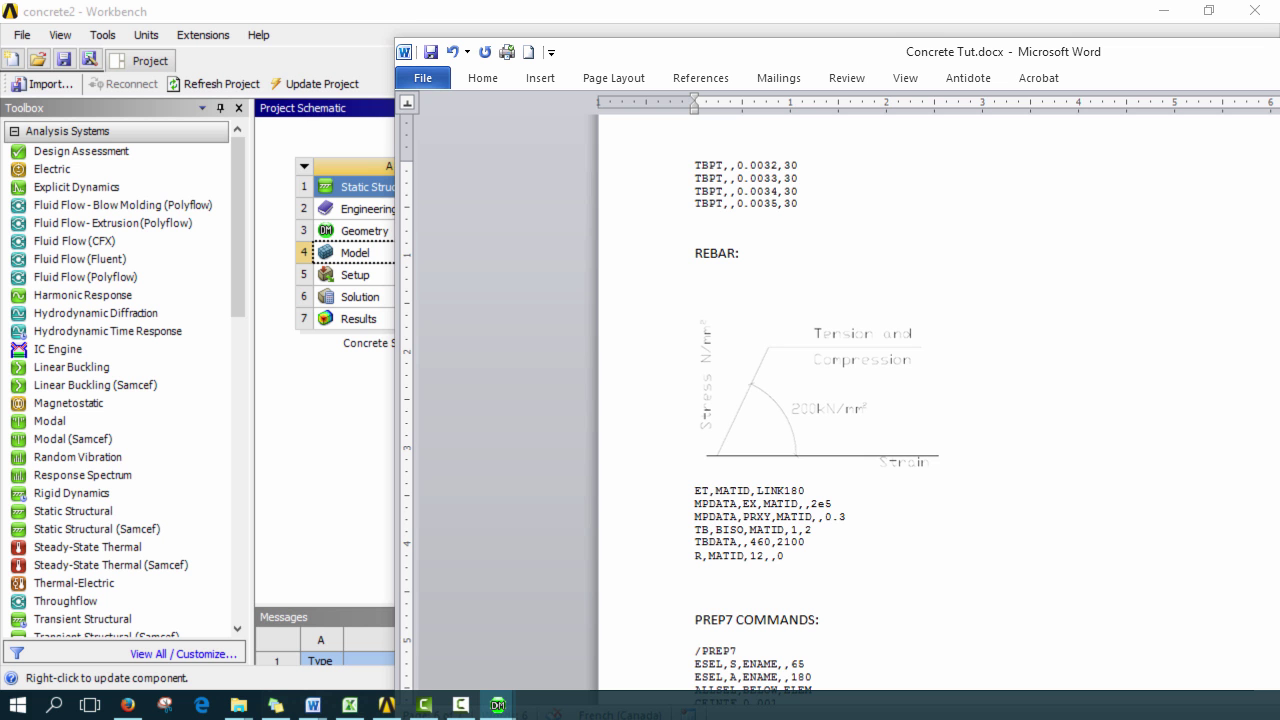
pyautogui.press('super+Up')
pyautogui.press('super+Up')
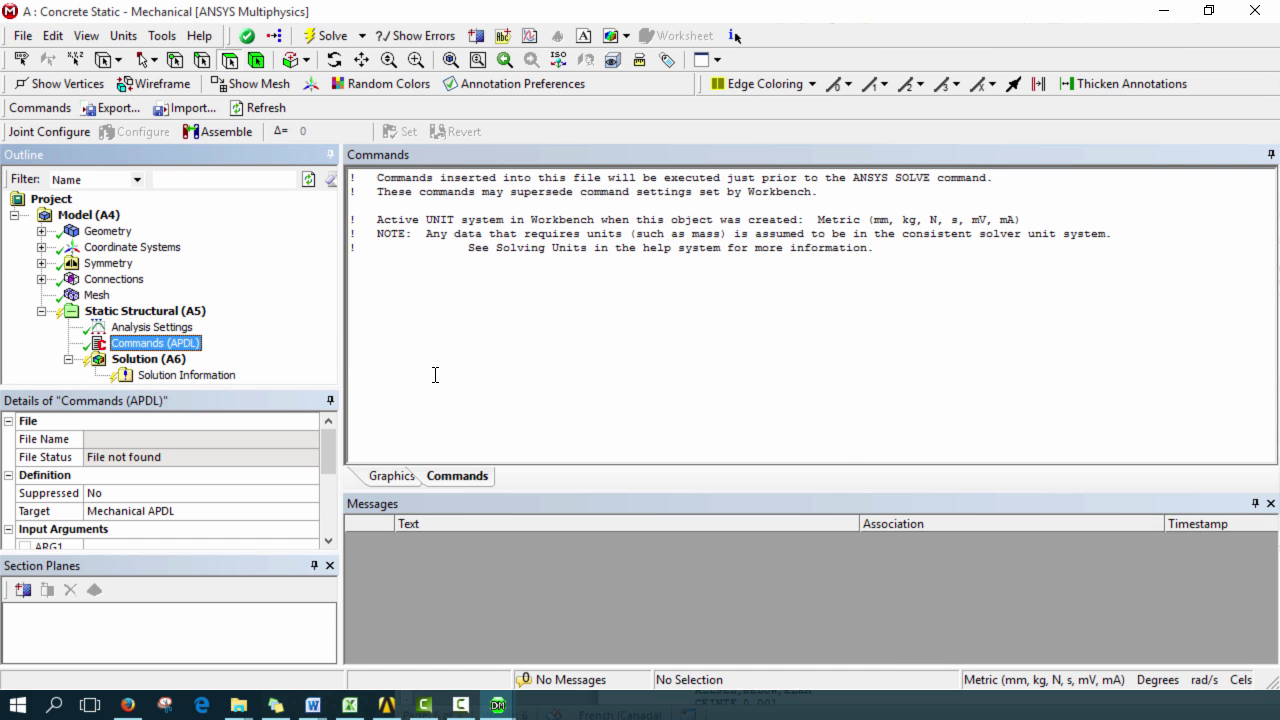
pyautogui.click(198, 314)
pyautogui.rightClick(186, 308)
pyautogui.moveTo(270, 316)
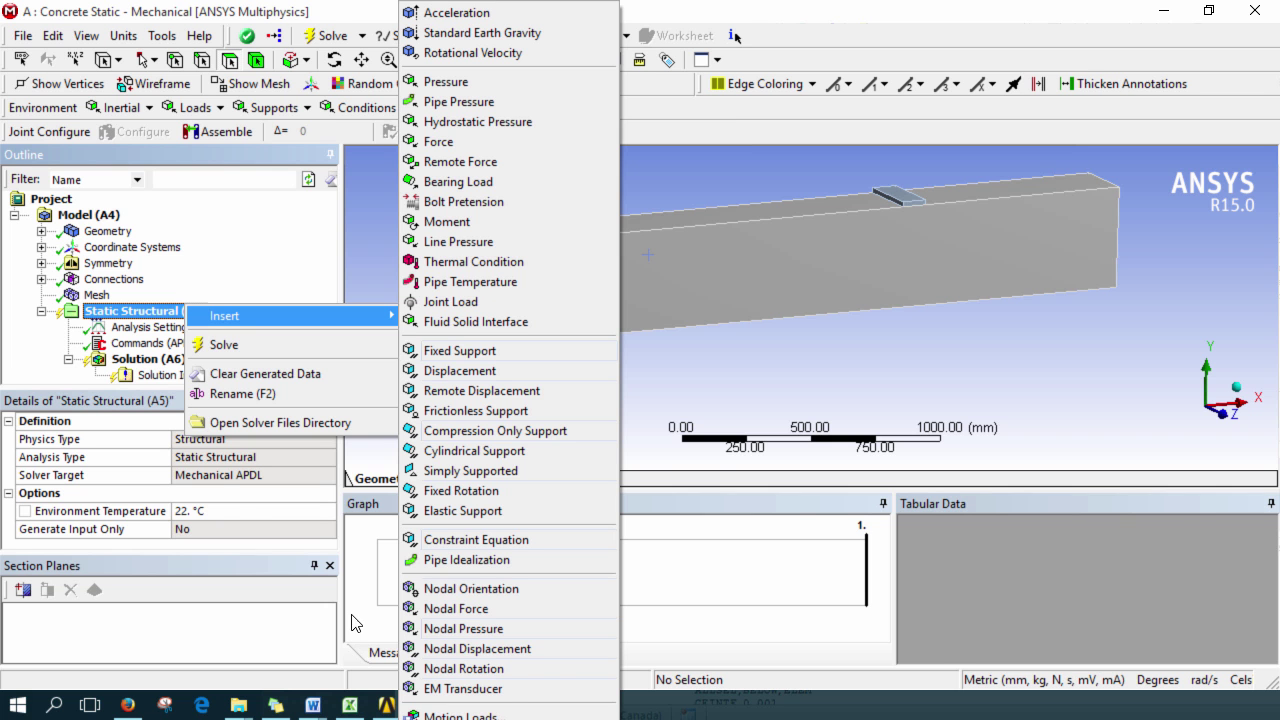
pyautogui.click(168, 386)
# Step: Copy the PREP7 commands from the Word document into the APDL object, from /PREP7 through CEINTF,0.001, to OUTRES,ALL,ALL
pyautogui.click(160, 345)
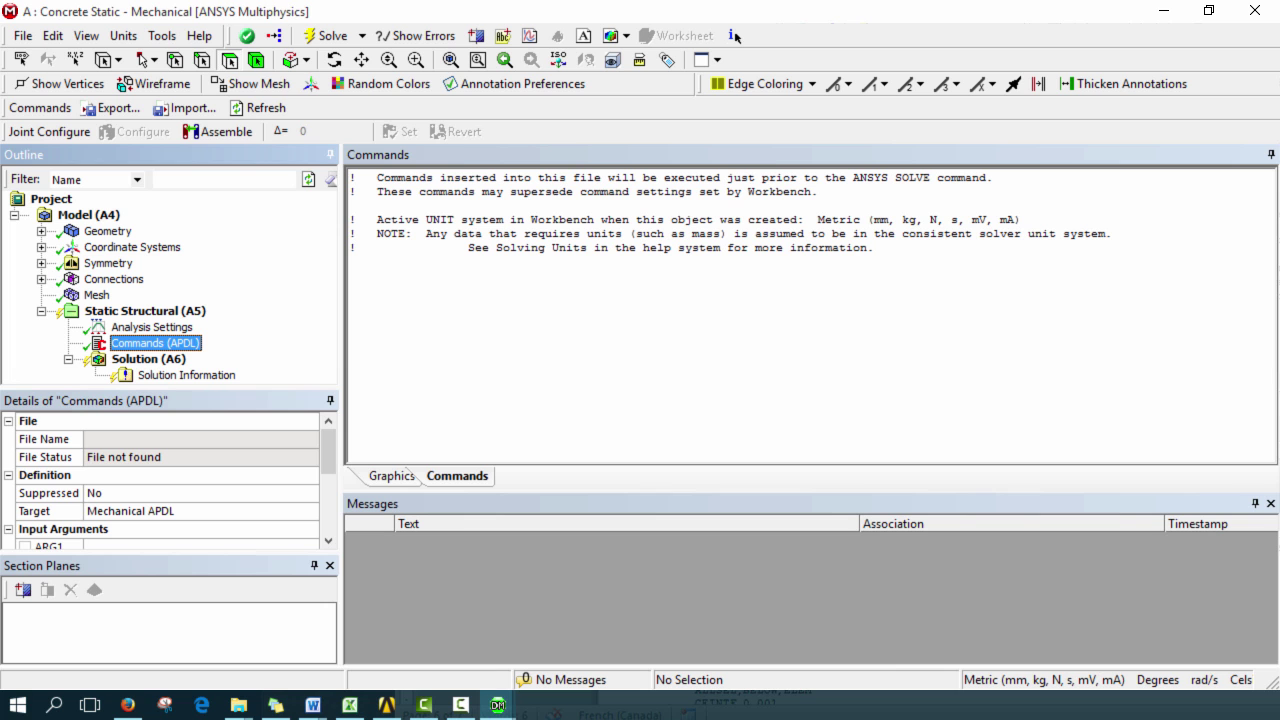
pyautogui.hotkey('alt', 'Tab')
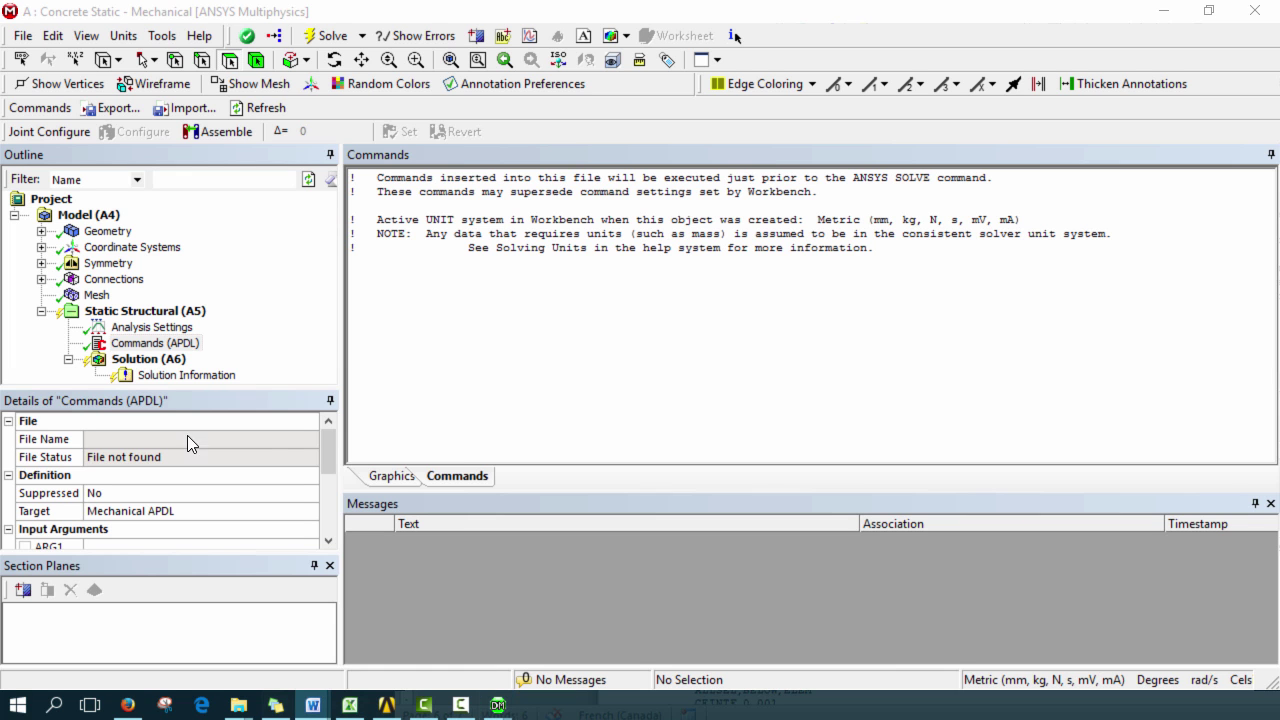
pyautogui.click(417, 317)
pyautogui.write('/PREP7 ESEL,S,ENAME,,65 ESEL,A,ENAME,,180 ALLSEL,BELOW,ELEM CEINTF,0.001, ALLSEL,ALL /SOLU OUTRES,ALL,ALL')
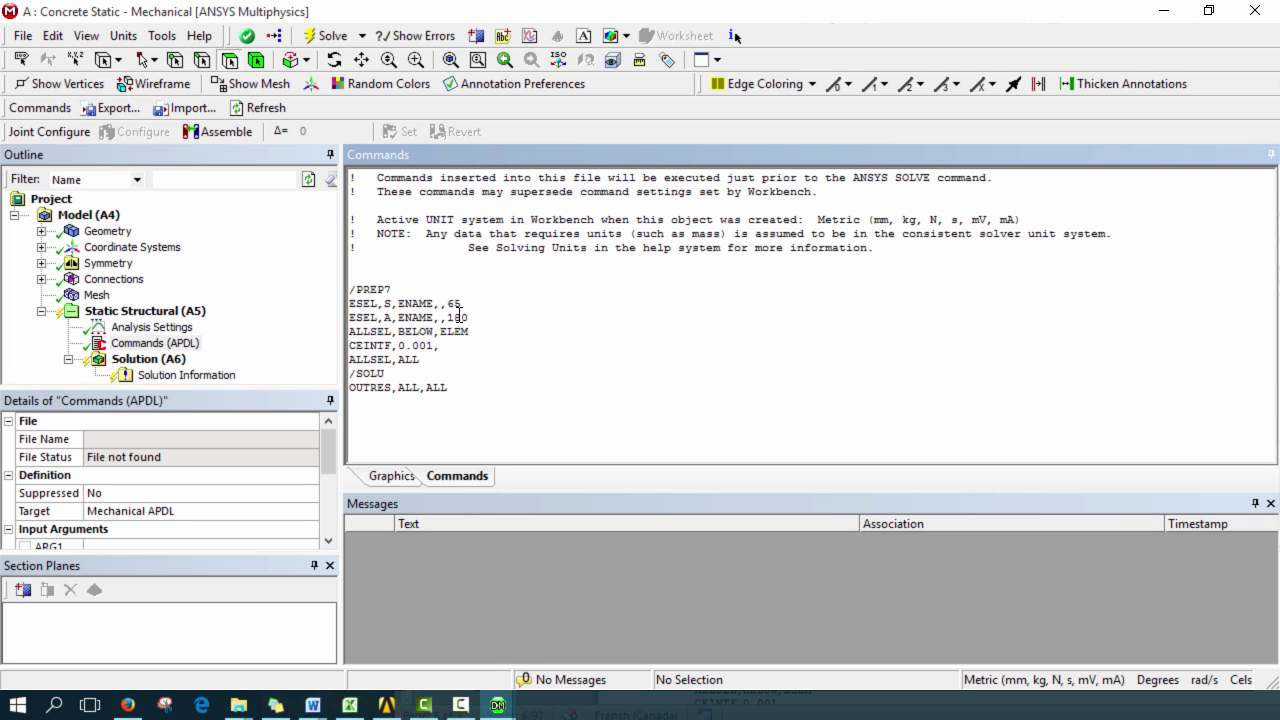
pyautogui.moveTo(410, 302); pyautogui.dragTo(340, 303)
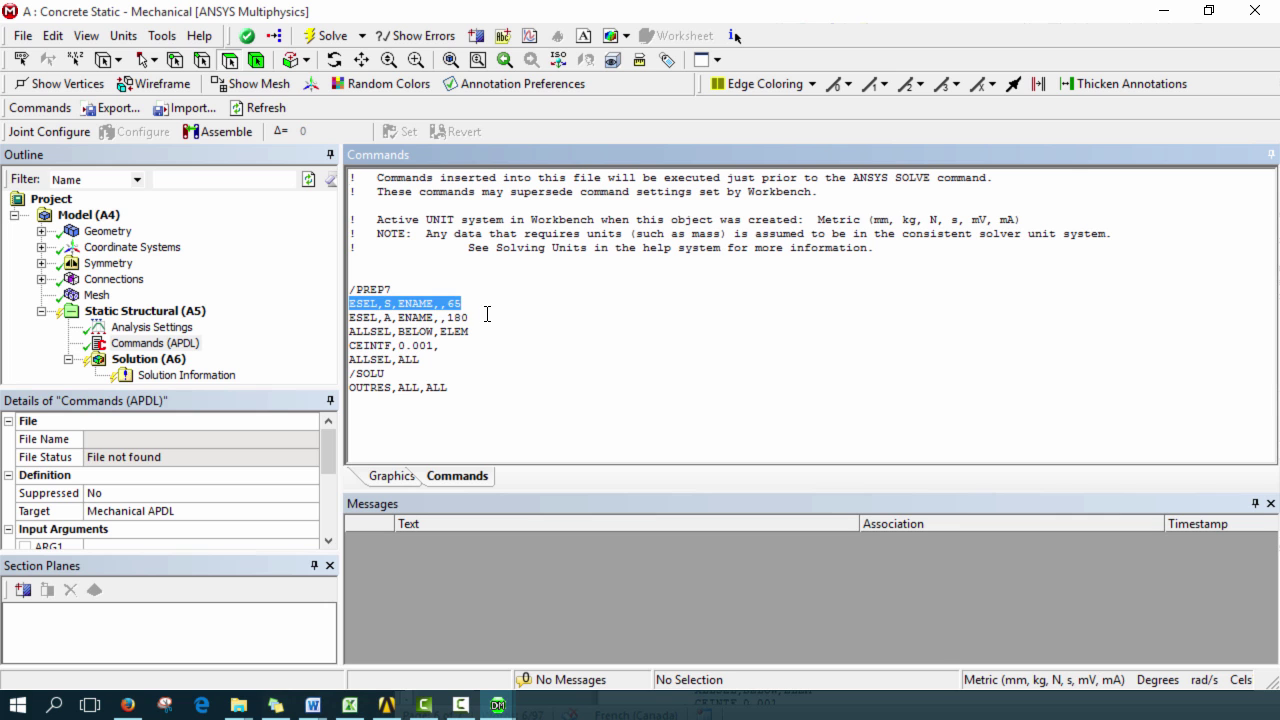
pyautogui.moveTo(470, 317); pyautogui.dragTo(401, 349)
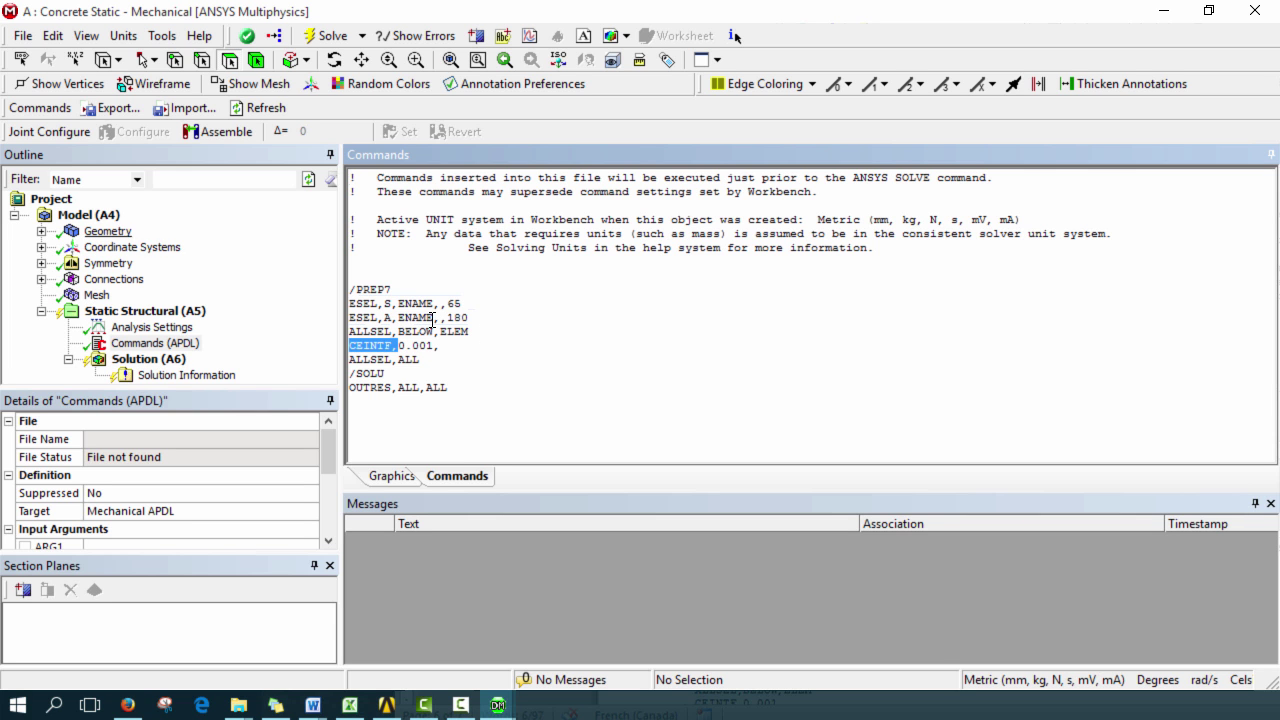
pyautogui.click(421, 360)
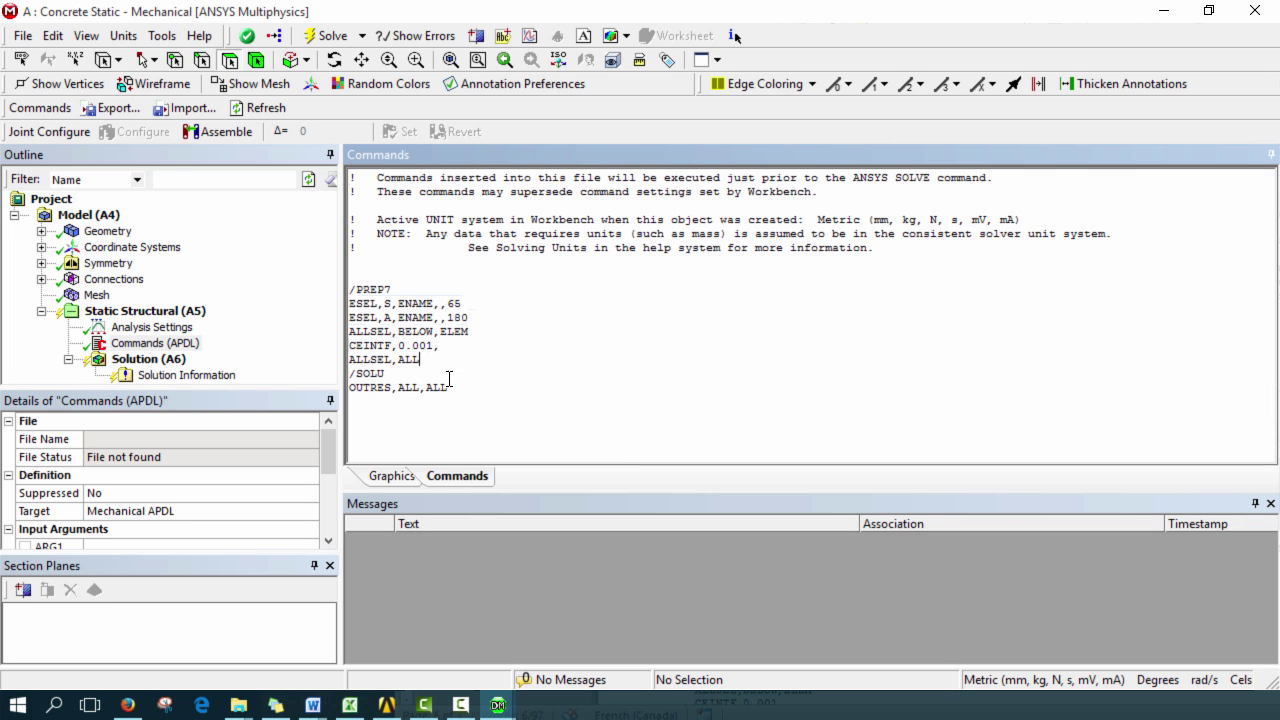
# Step: Apply a Pressure load of 9 MPa to the top face of the impactor
pyautogui.click(172, 316)
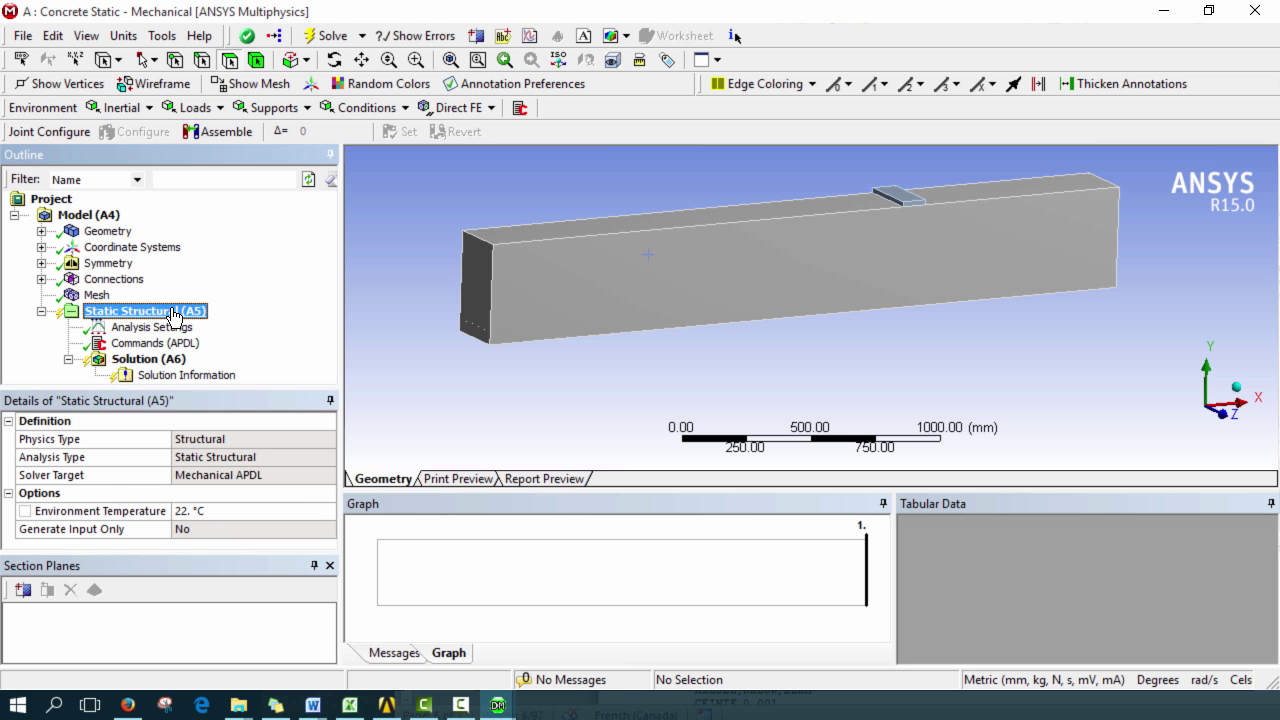
pyautogui.rightClick(172, 316)
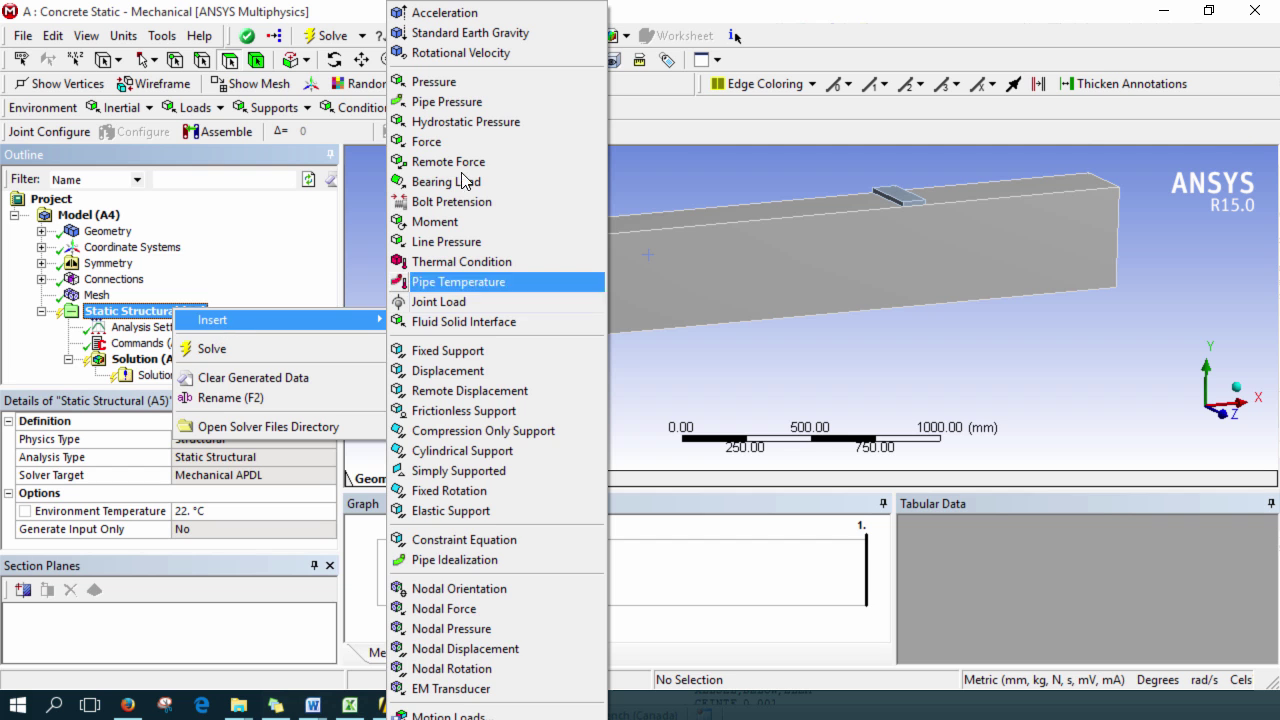
pyautogui.click(433, 81)
pyautogui.moveTo(640, 272); pyautogui.dragTo(851, 220, button='middle')
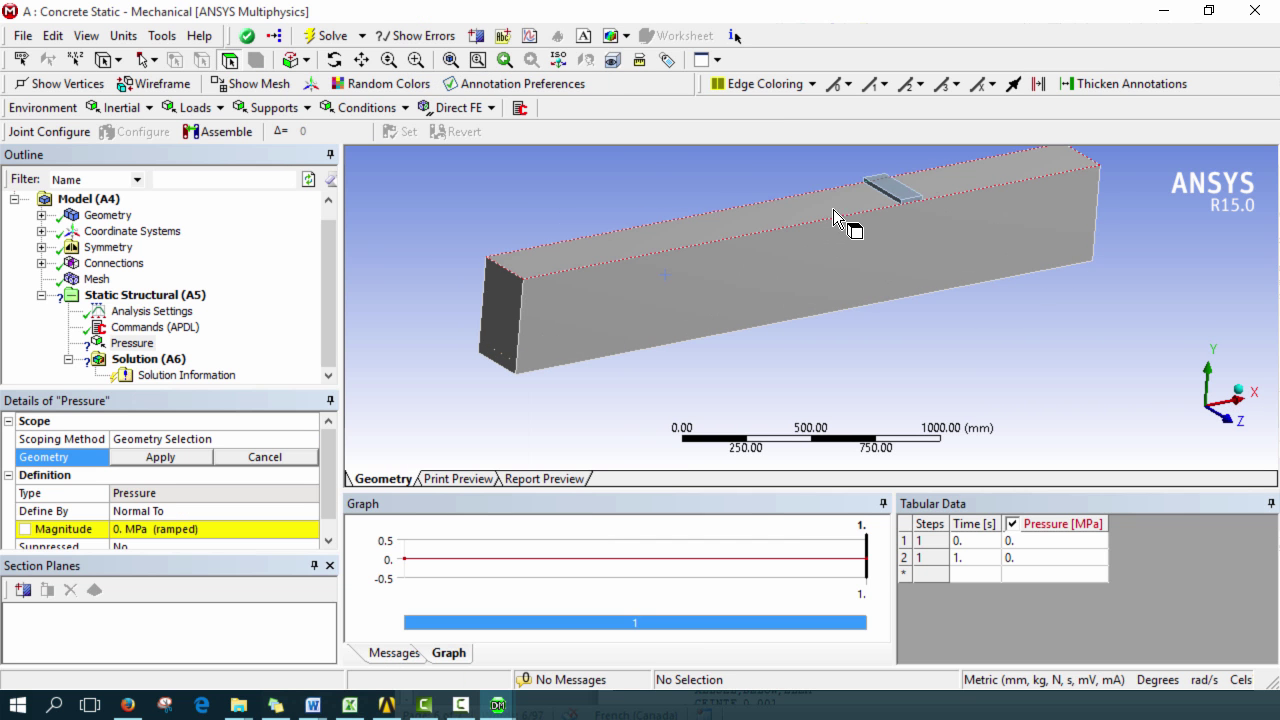
pyautogui.click(903, 193)
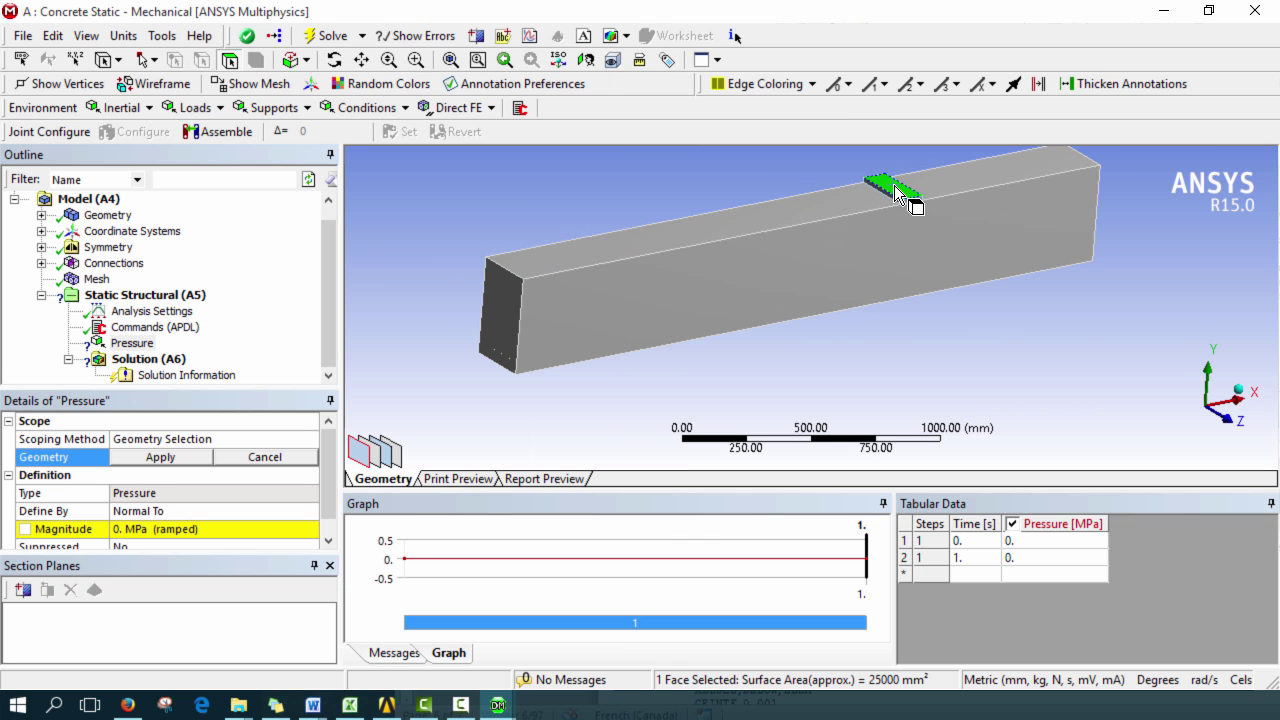
pyautogui.click(170, 461)
pyautogui.click(144, 535)
pyautogui.press('Return')
# Step: Create a named selection called Support from the six mesh nodes along the bottom edge of the beam's end face farthest from the impactor
pyautogui.moveTo(596, 343); pyautogui.dragTo(690, 363, button='middle')
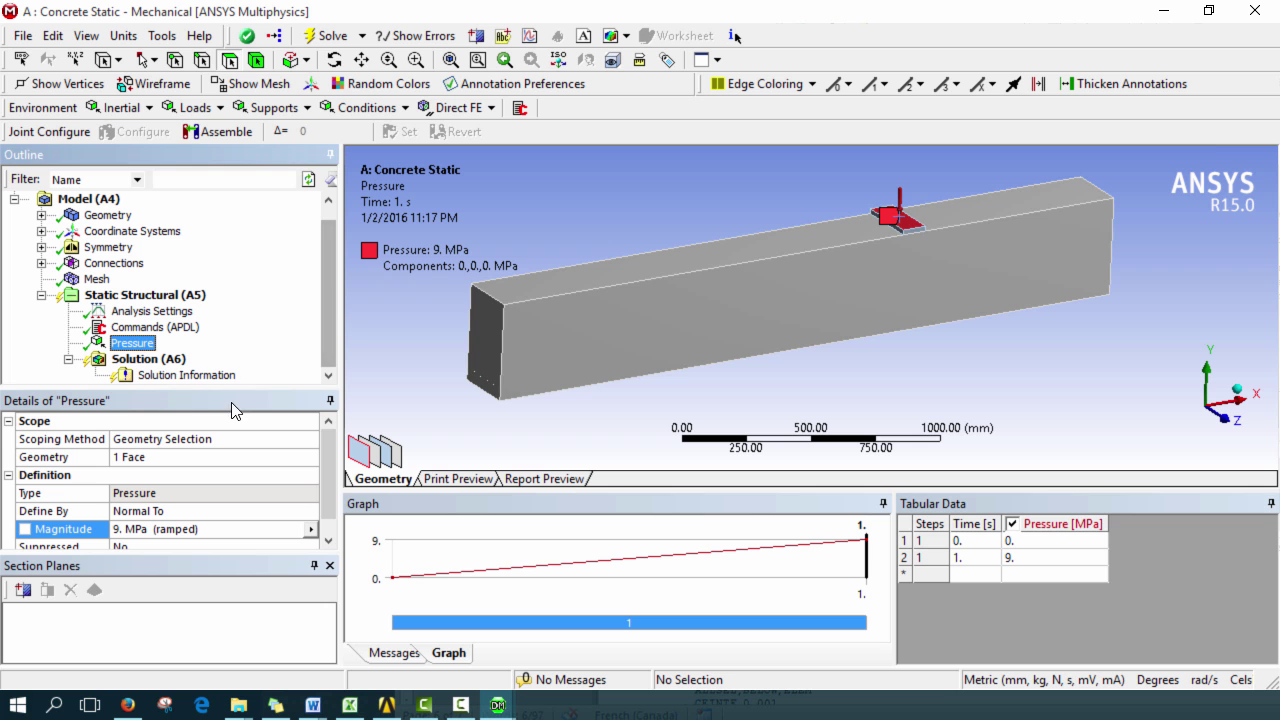
pyautogui.moveTo(757, 337); pyautogui.dragTo(888, 301, button='middle')
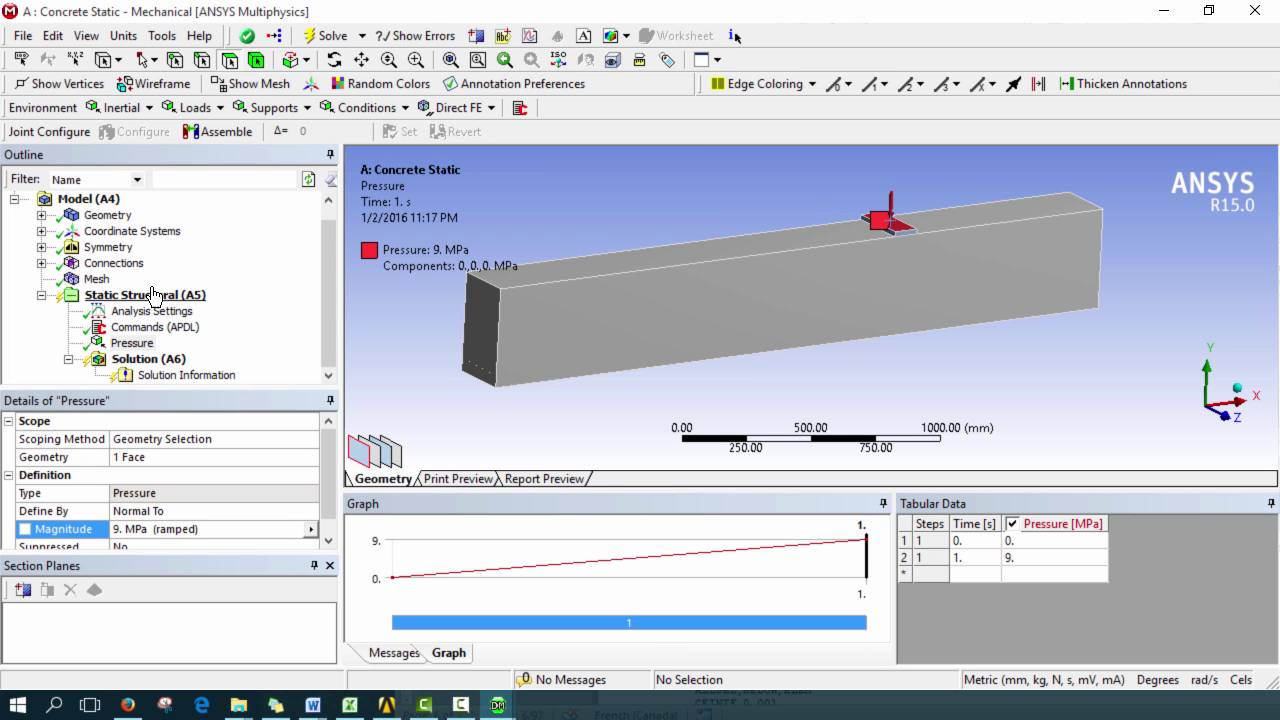
pyautogui.keyDown('ctrl'); pyautogui.moveTo(759, 335); pyautogui.dragTo(795, 325, button='middle'); pyautogui.keyUp('ctrl')
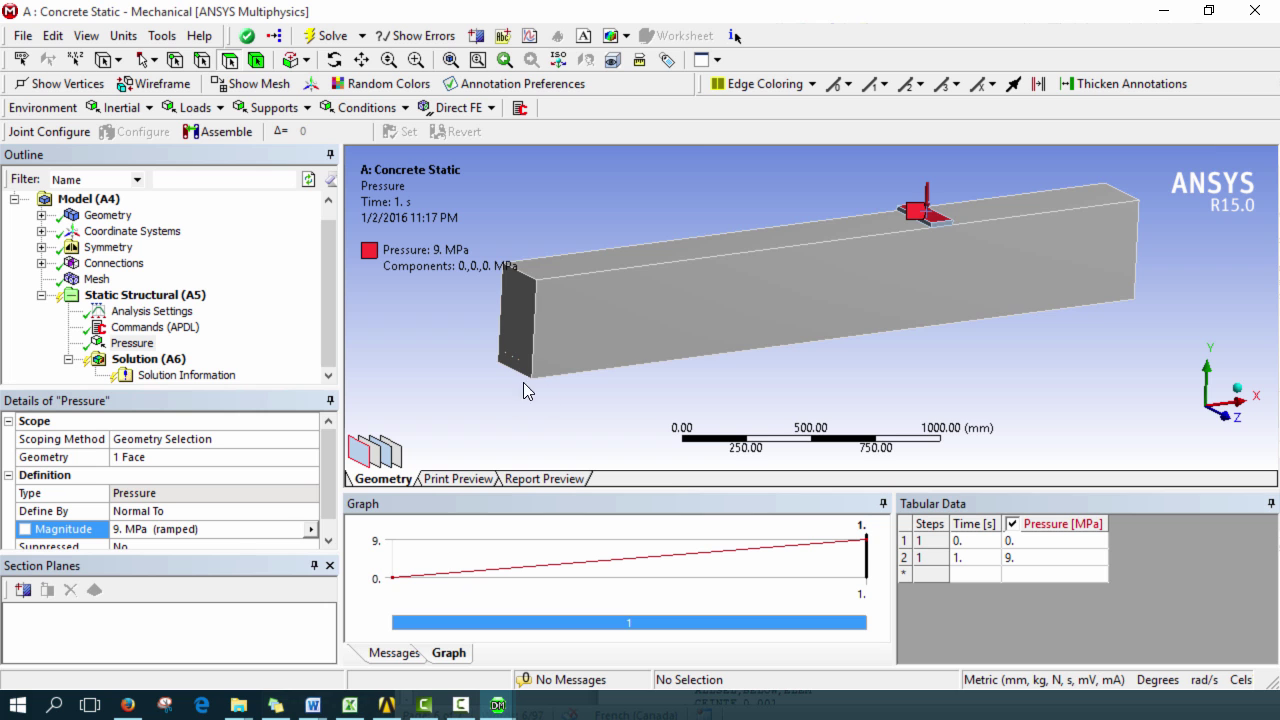
pyautogui.scroll(3, 777, 317)
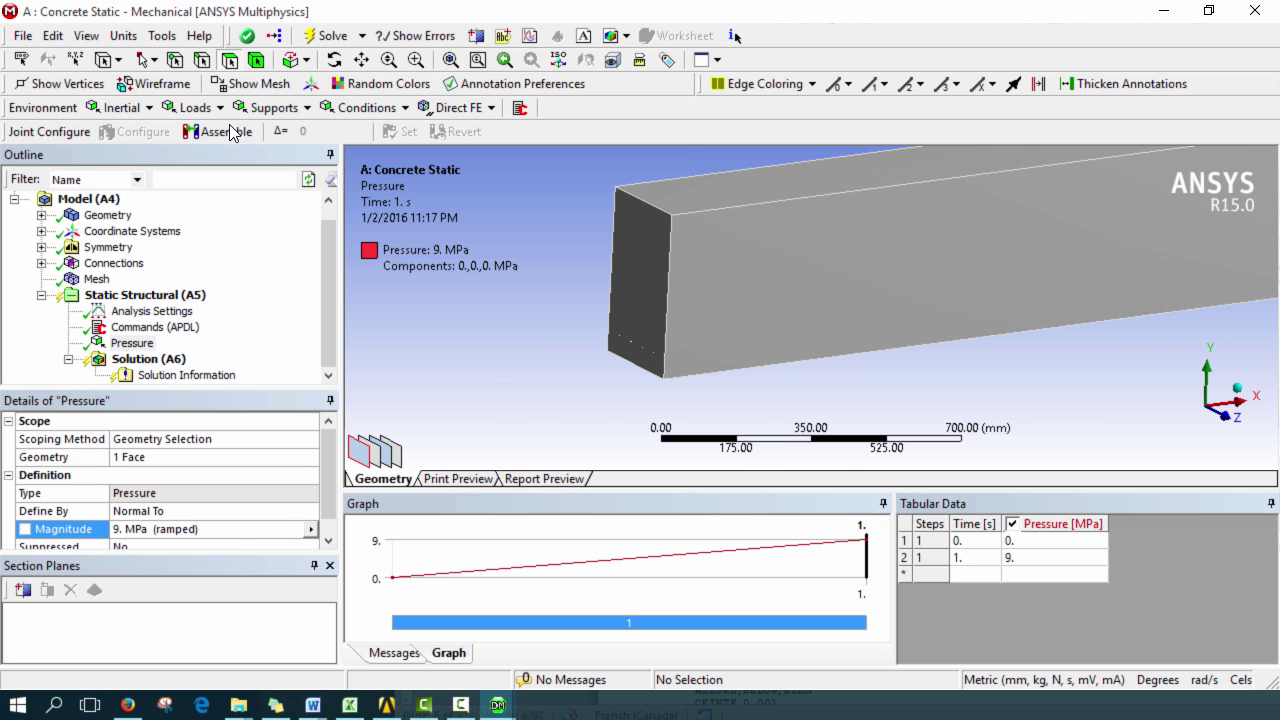
pyautogui.click(106, 61)
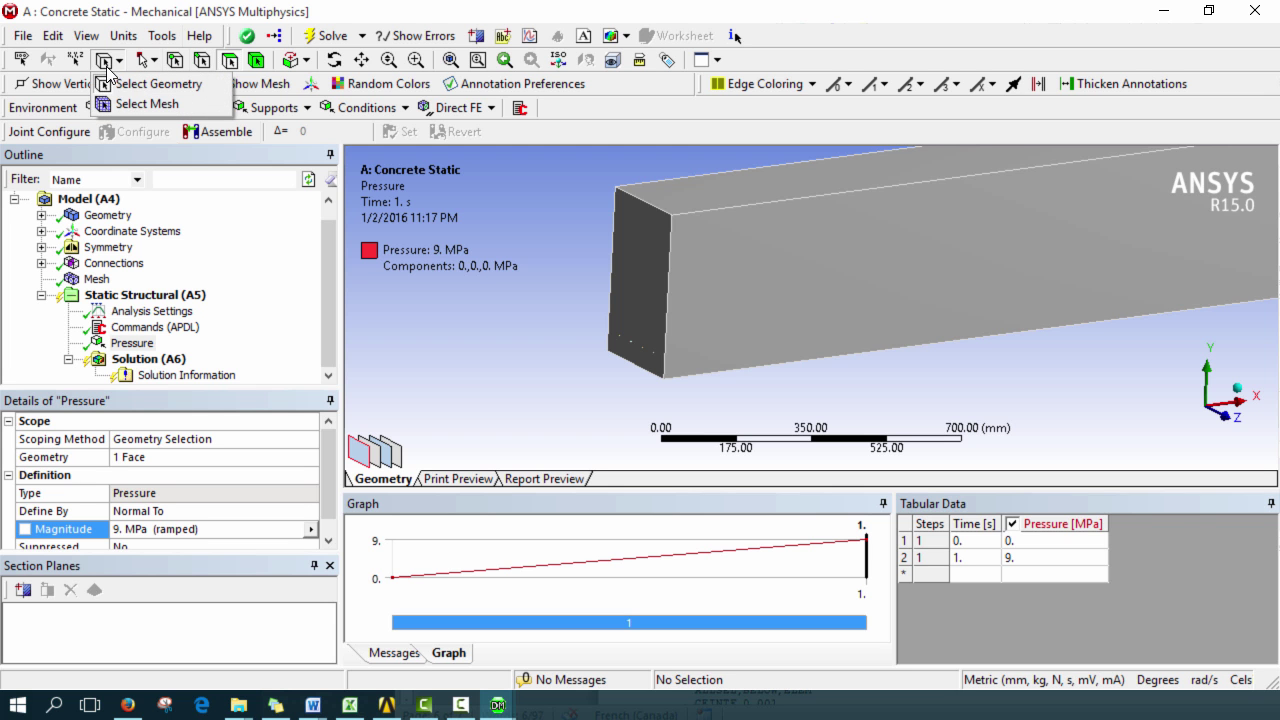
pyautogui.click(135, 104)
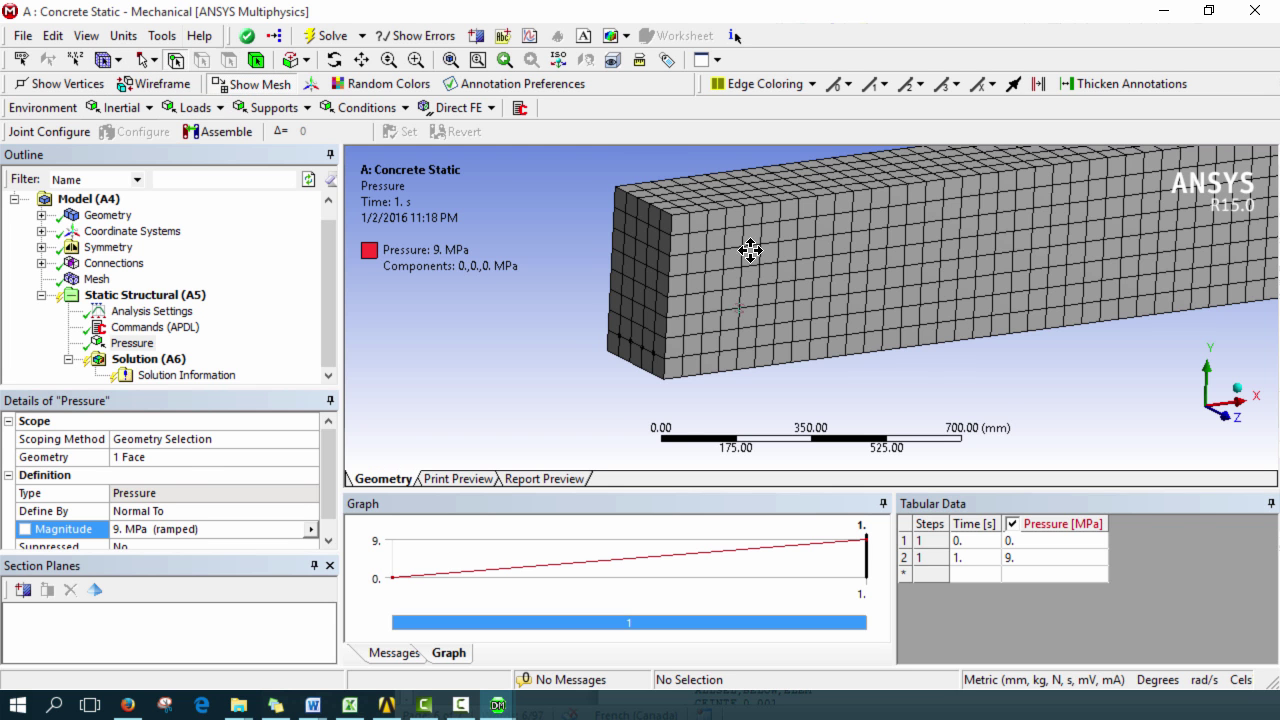
pyautogui.scroll(3, 608, 346)
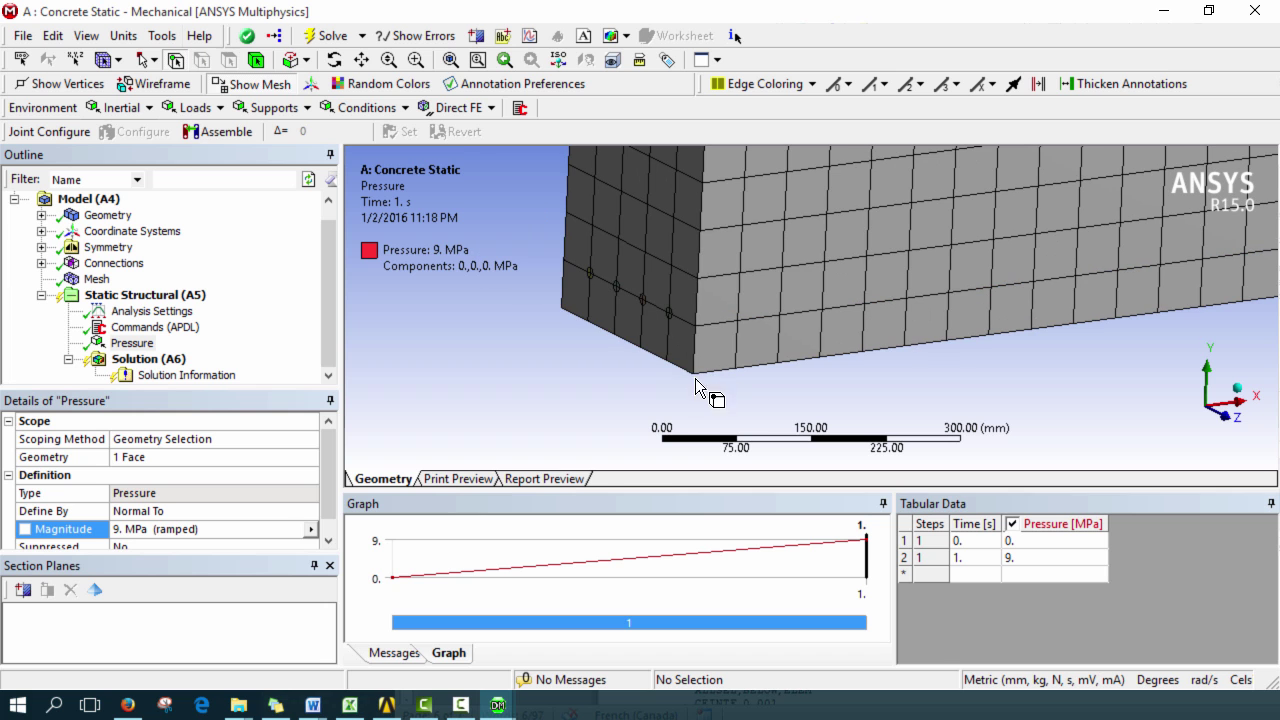
pyautogui.click(692, 374)
pyautogui.keyDown('ctrl'); pyautogui.click(666, 359); pyautogui.keyUp('ctrl')
pyautogui.keyDown('ctrl'); pyautogui.click(640, 347); pyautogui.keyUp('ctrl')
pyautogui.keyDown('ctrl'); pyautogui.click(614, 334); pyautogui.keyUp('ctrl')
pyautogui.keyDown('ctrl'); pyautogui.click(587, 321); pyautogui.keyUp('ctrl')
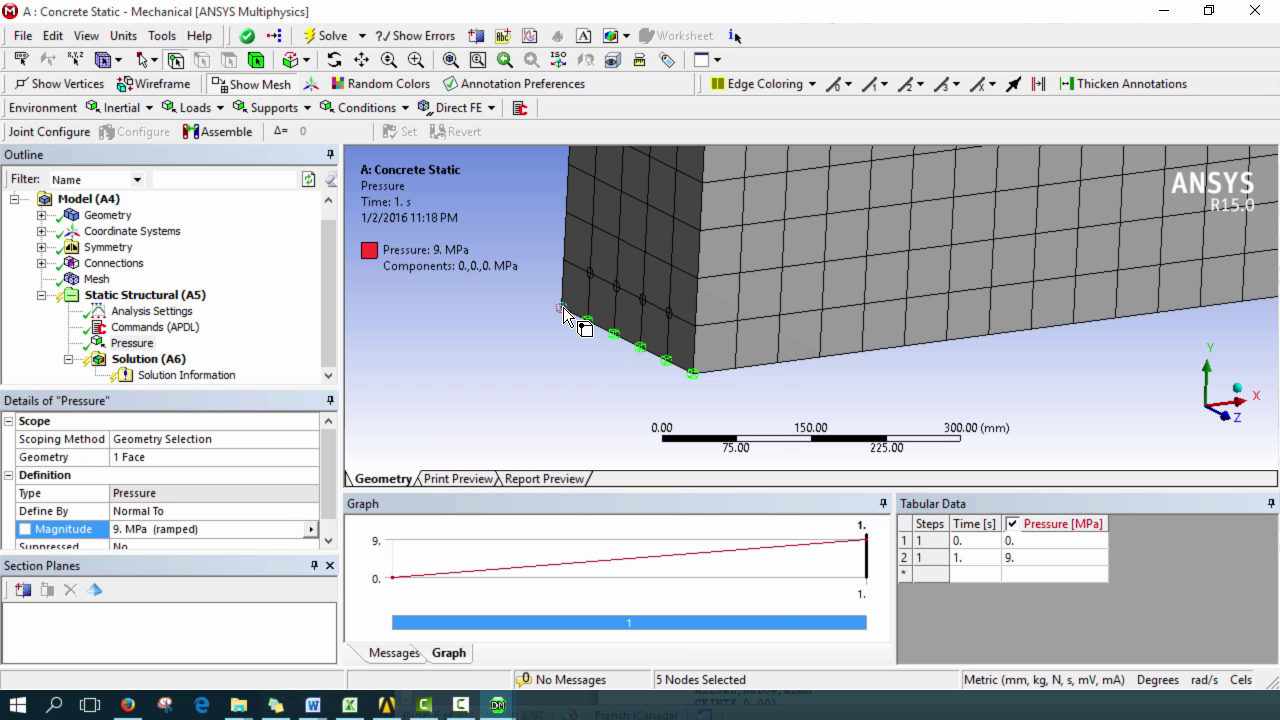
pyautogui.rightClick(564, 312)
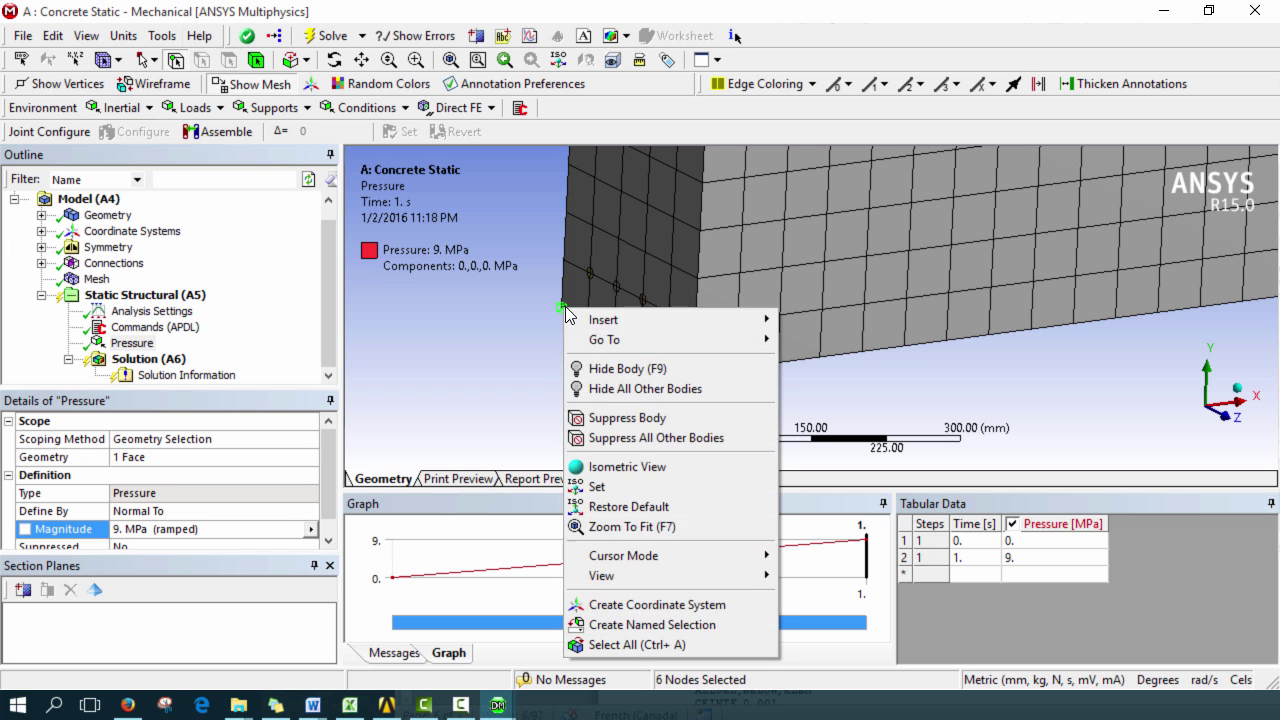
pyautogui.click(640, 625)
pyautogui.write('s')
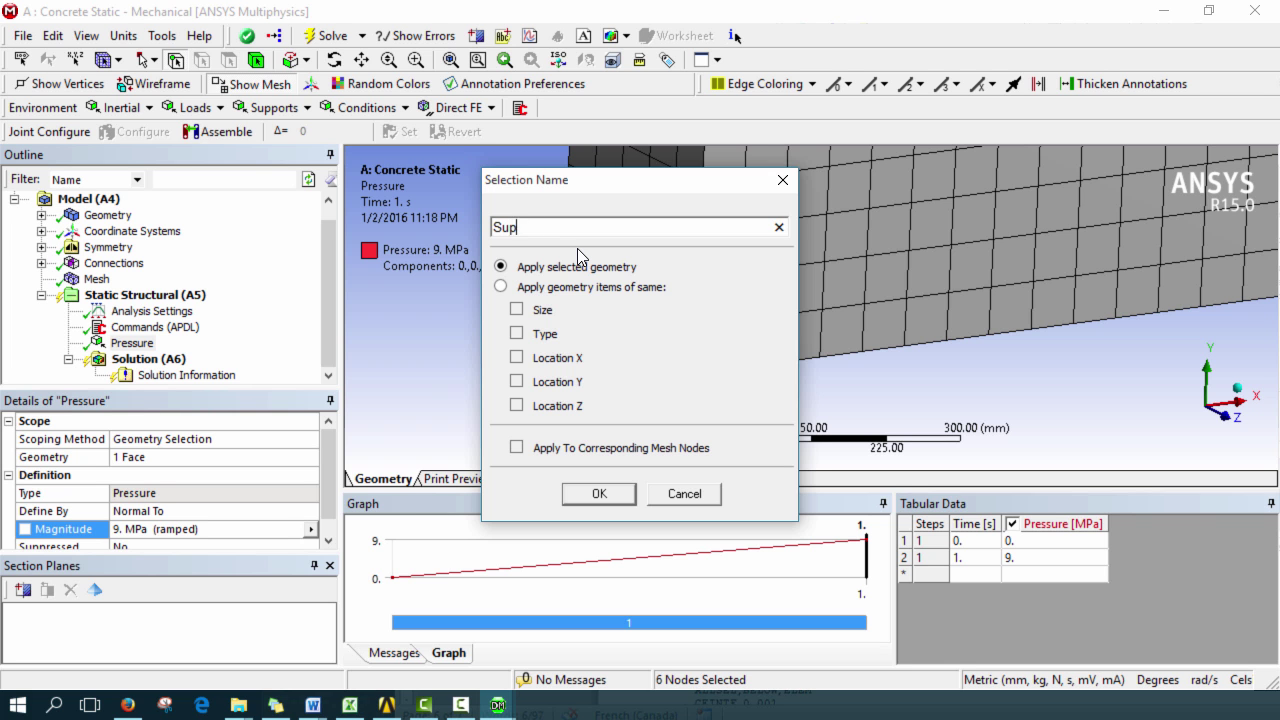
pyautogui.write('uppor')
pyautogui.press('Return')
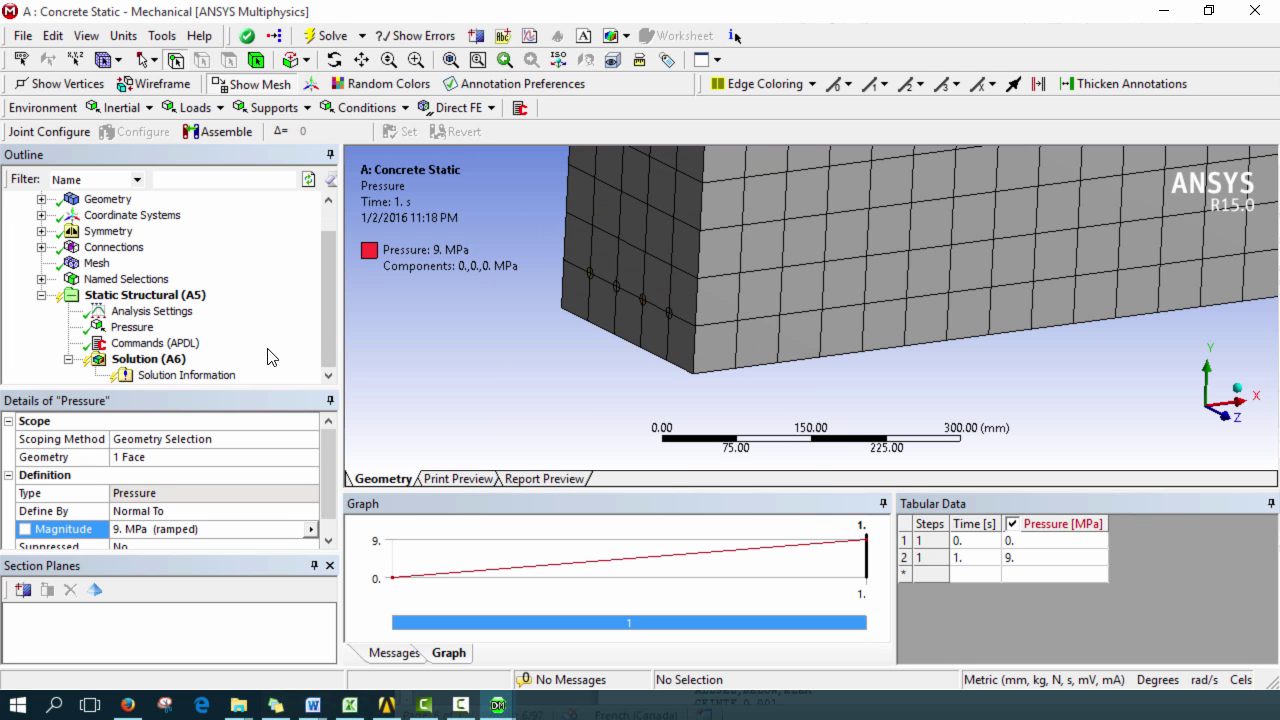
# Step: Expand Named Selections to check Support, and insert a Nodal Displacement under Static Structural
pyautogui.click(41, 279)
pyautogui.click(133, 295)
pyautogui.click(150, 311)
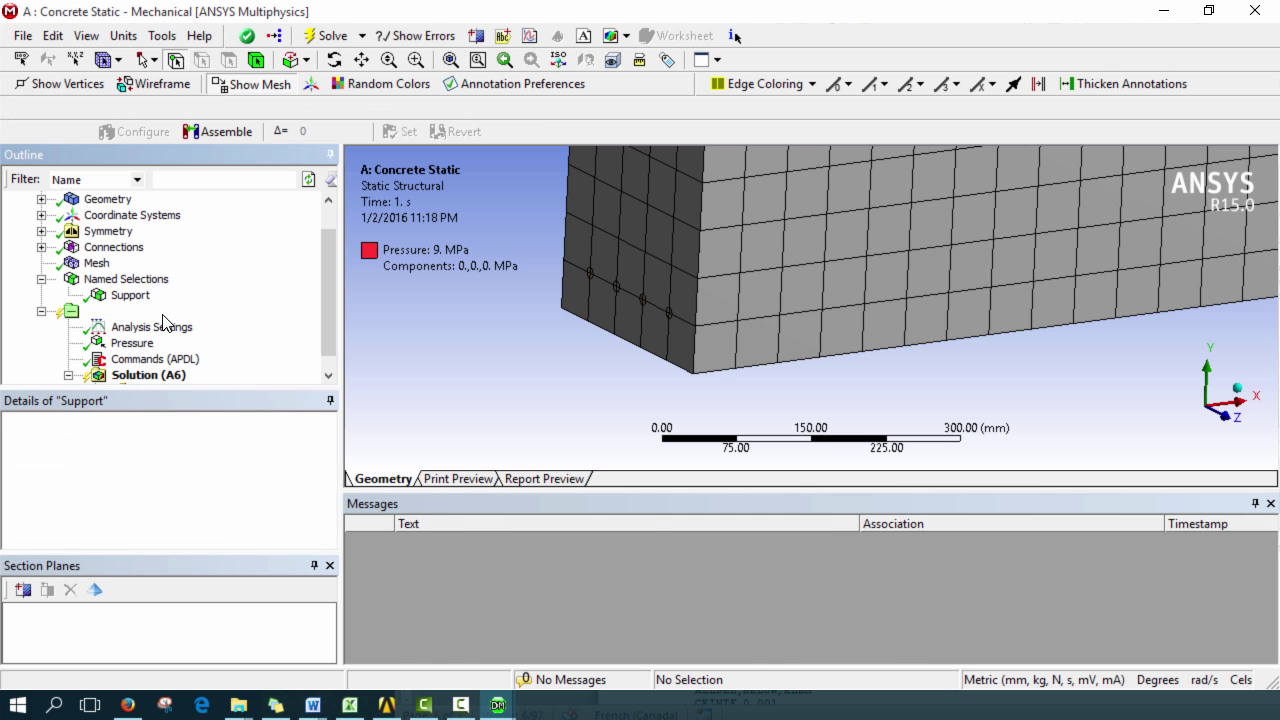
pyautogui.rightClick(165, 315)
pyautogui.moveTo(214, 328)
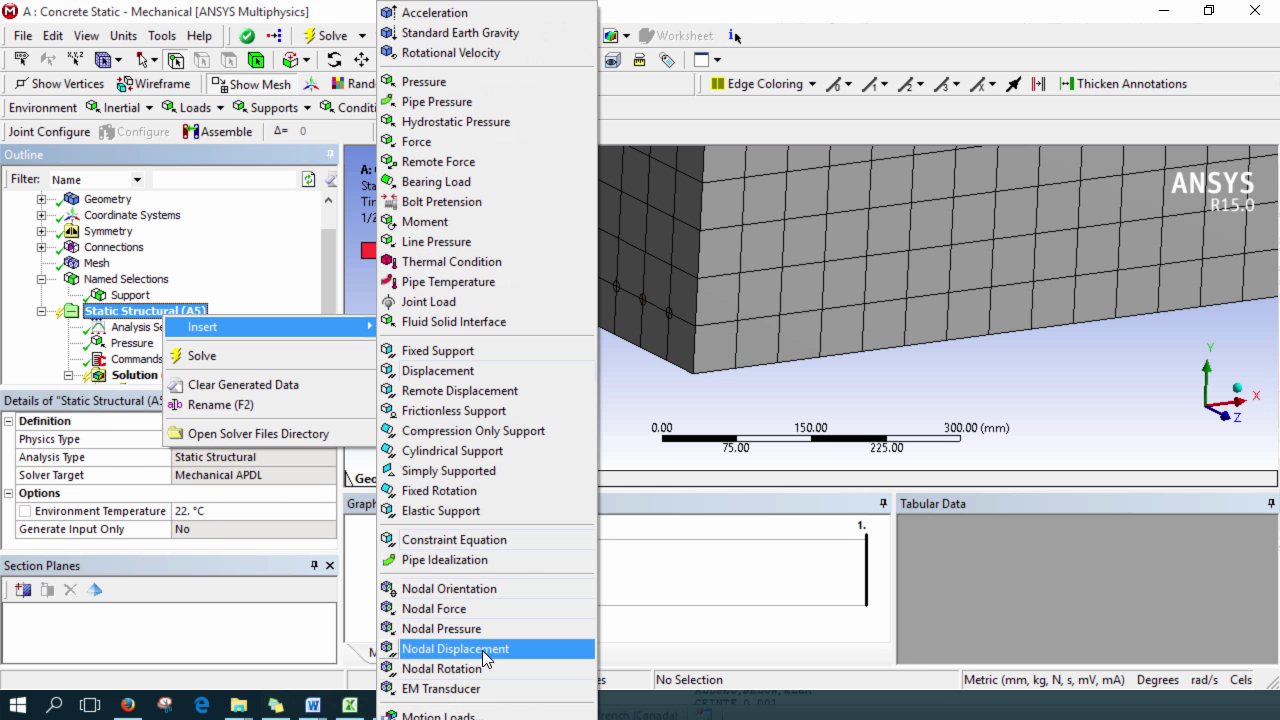
pyautogui.click(463, 658)
pyautogui.scroll(-1, 234, 424)
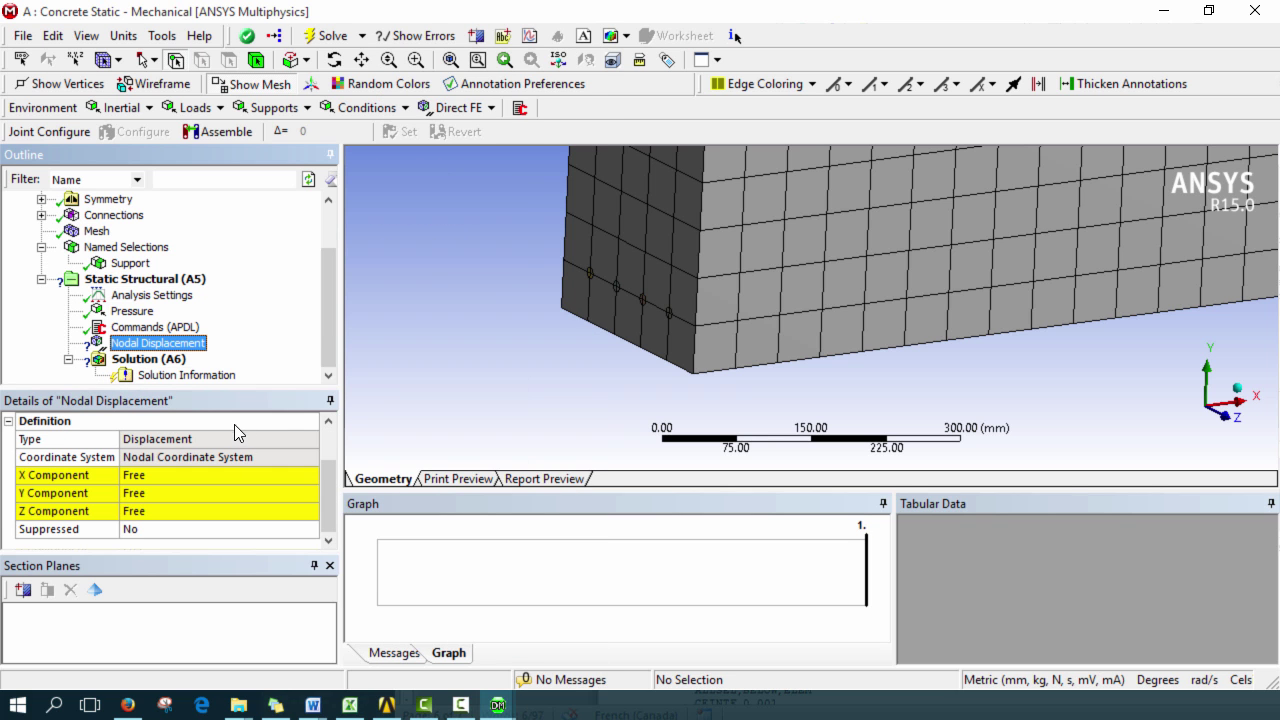
# Step: Constrain the Nodal Displacement's Y and Z components to a constant 0 mm, leaving the X component free
pyautogui.click(313, 493)
pyautogui.click(311, 493)
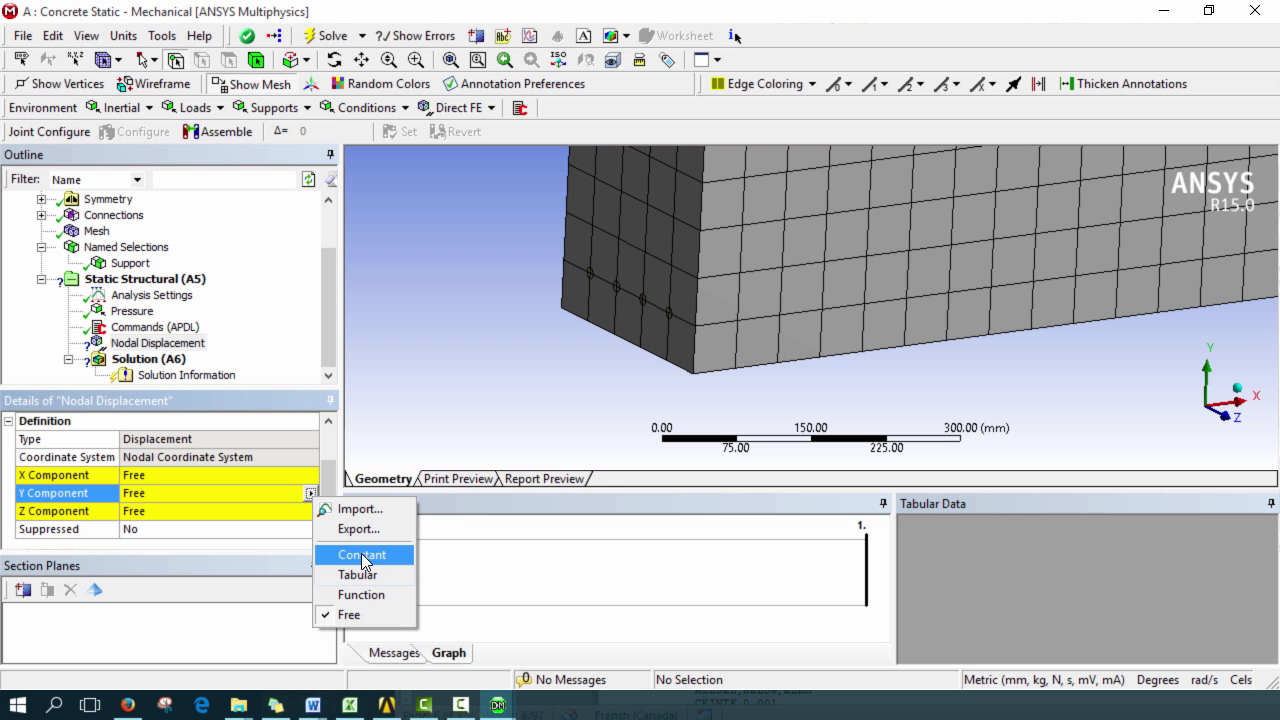
pyautogui.click(364, 558)
pyautogui.scroll(-1, 297, 503)
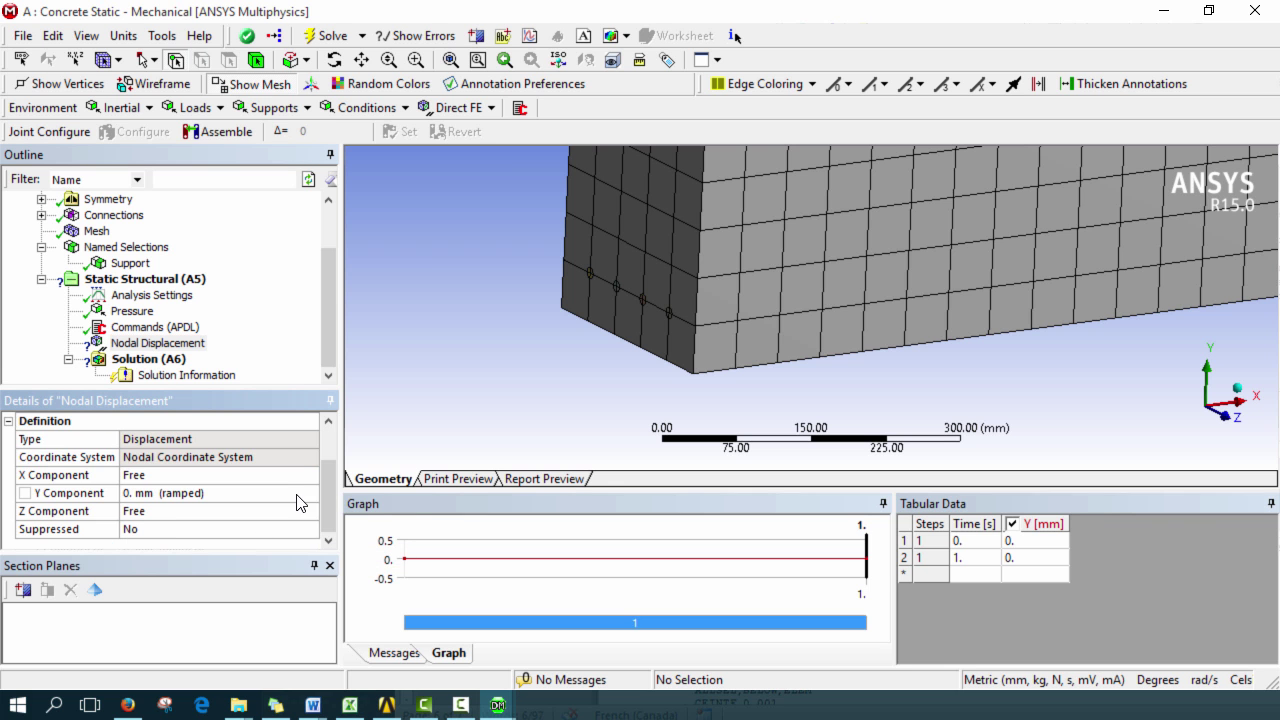
pyautogui.click(305, 513)
pyautogui.click(311, 511)
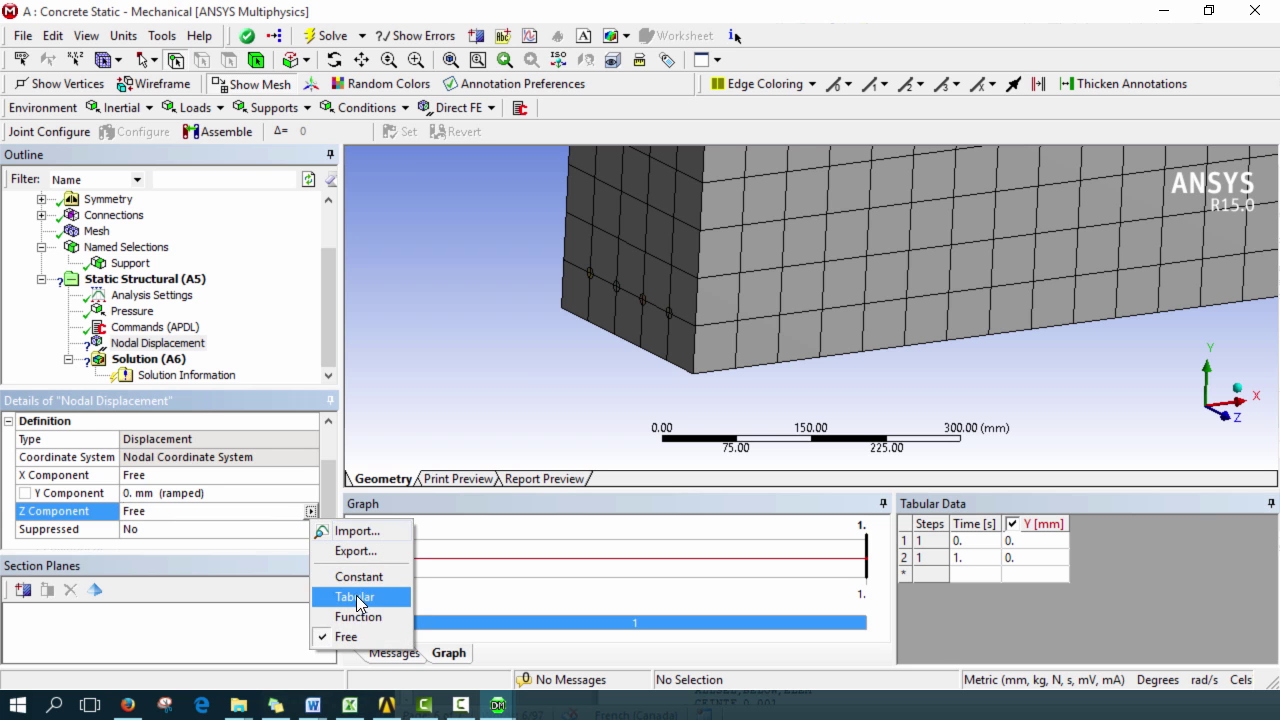
pyautogui.click(347, 578)
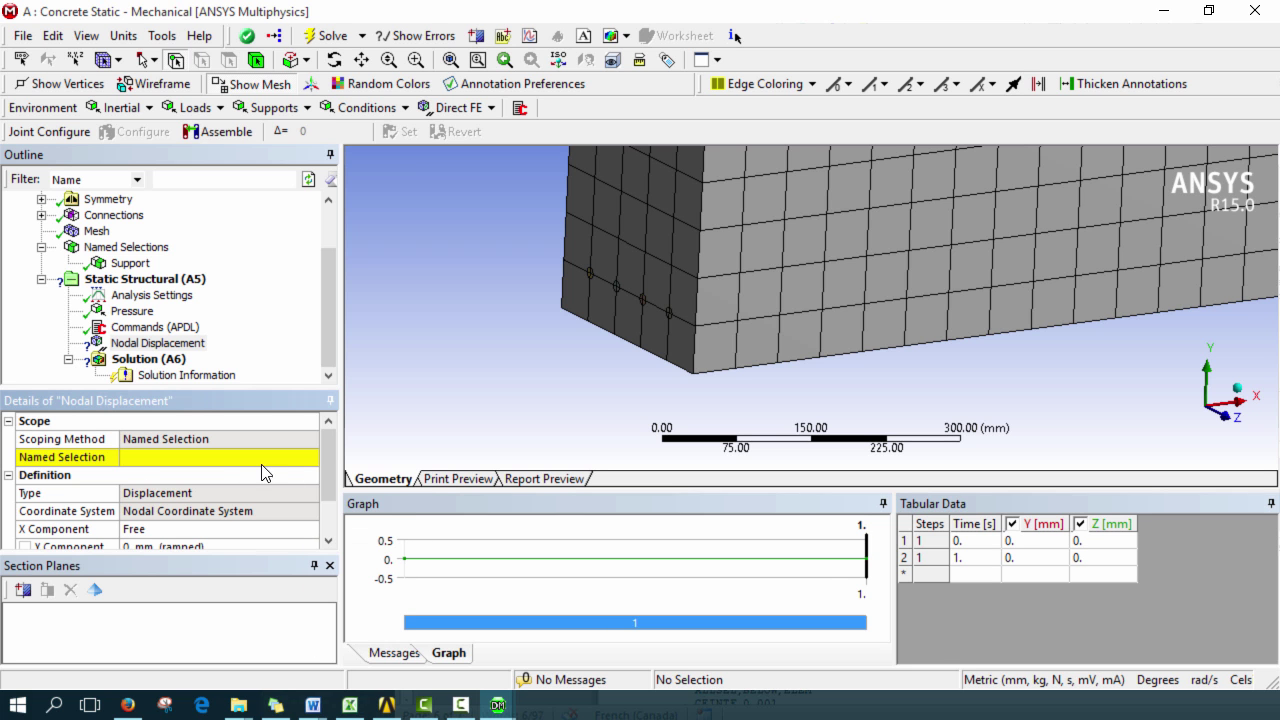
# Step: Scope the Nodal Displacement to the Support named selection and check the loads on the whole beam under Static Structural
pyautogui.click(262, 465)
pyautogui.click(310, 457)
pyautogui.click(298, 474)
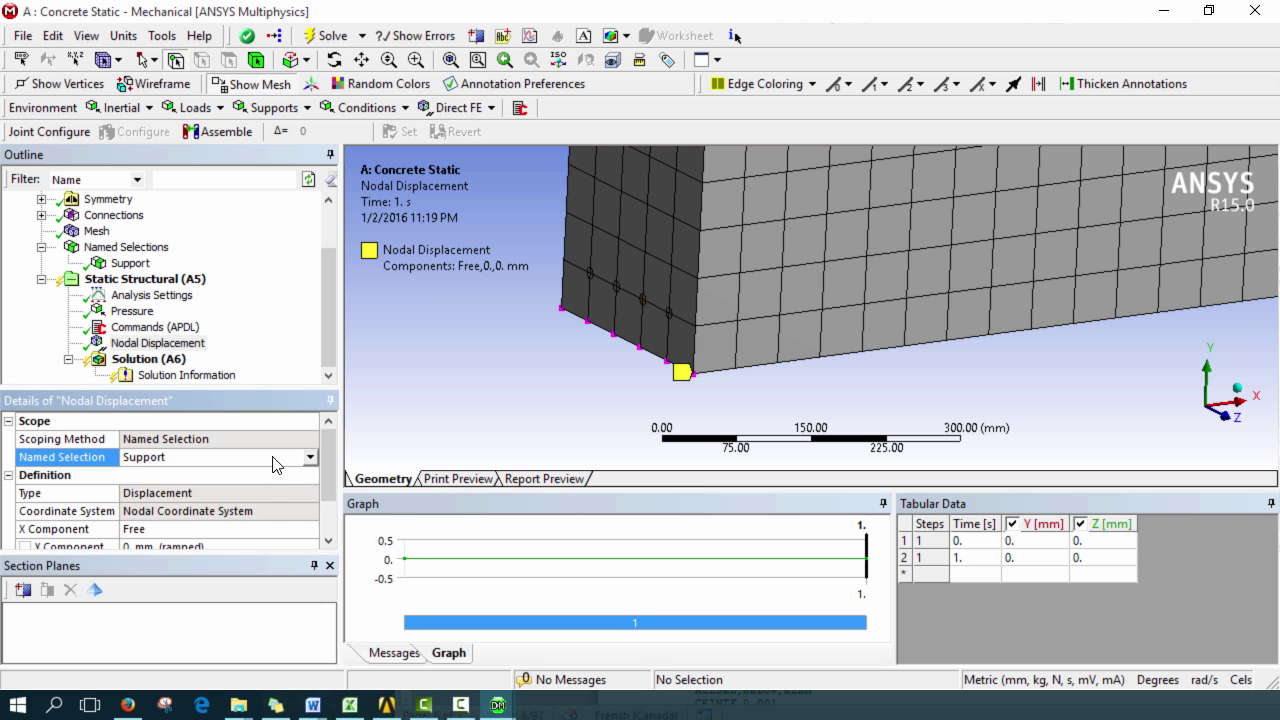
pyautogui.scroll(-1, 276, 466)
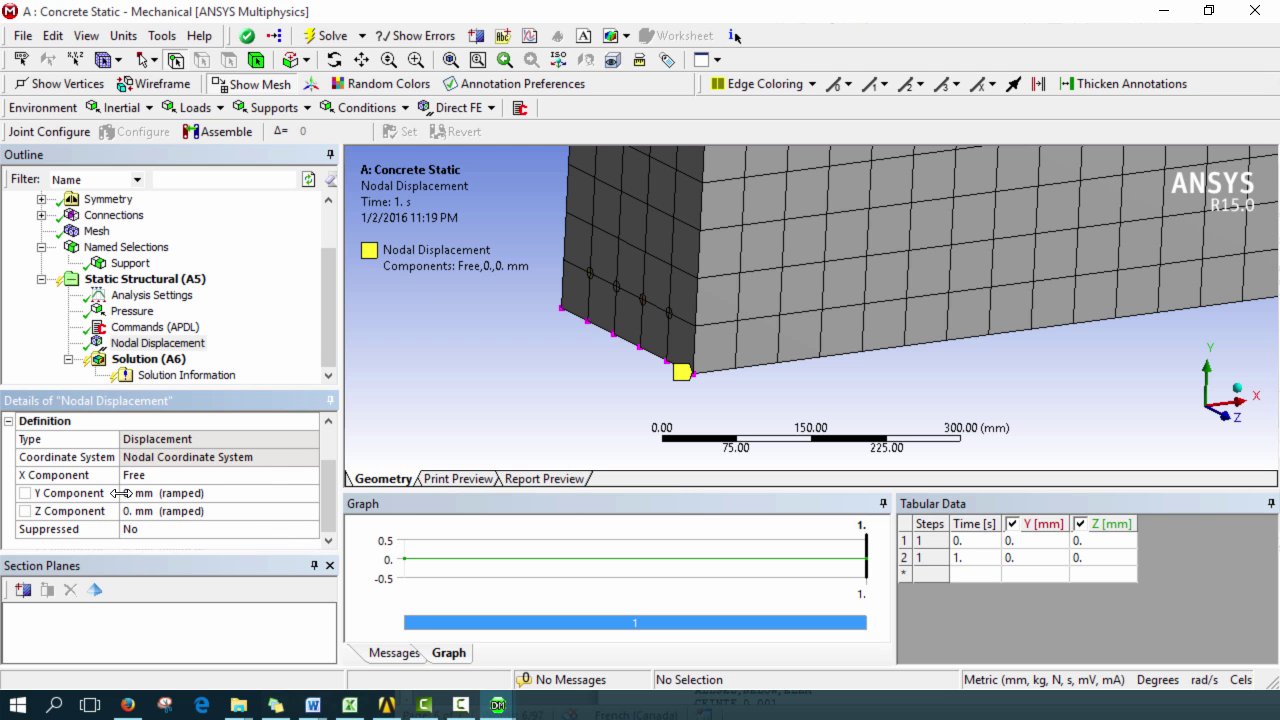
pyautogui.scroll(-5, 694, 323)
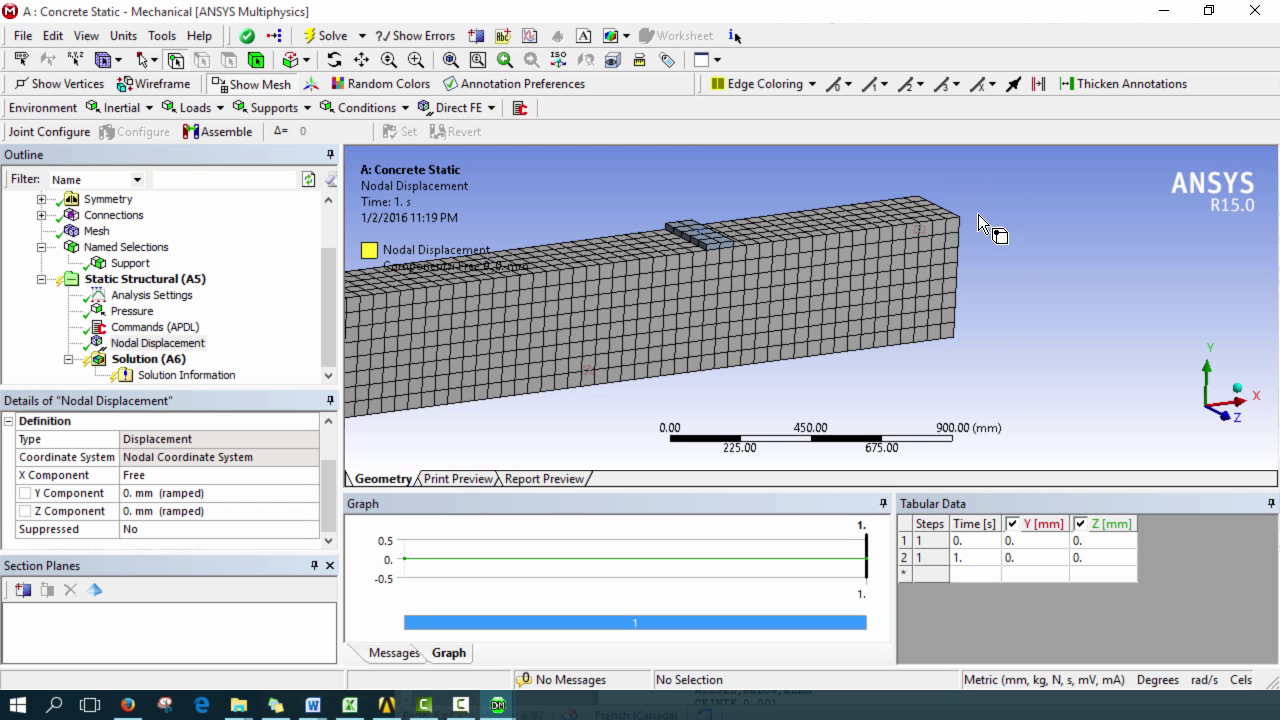
pyautogui.moveTo(694, 320); pyautogui.dragTo(908, 330)
pyautogui.moveTo(908, 330); pyautogui.dragTo(957, 357, button='middle')
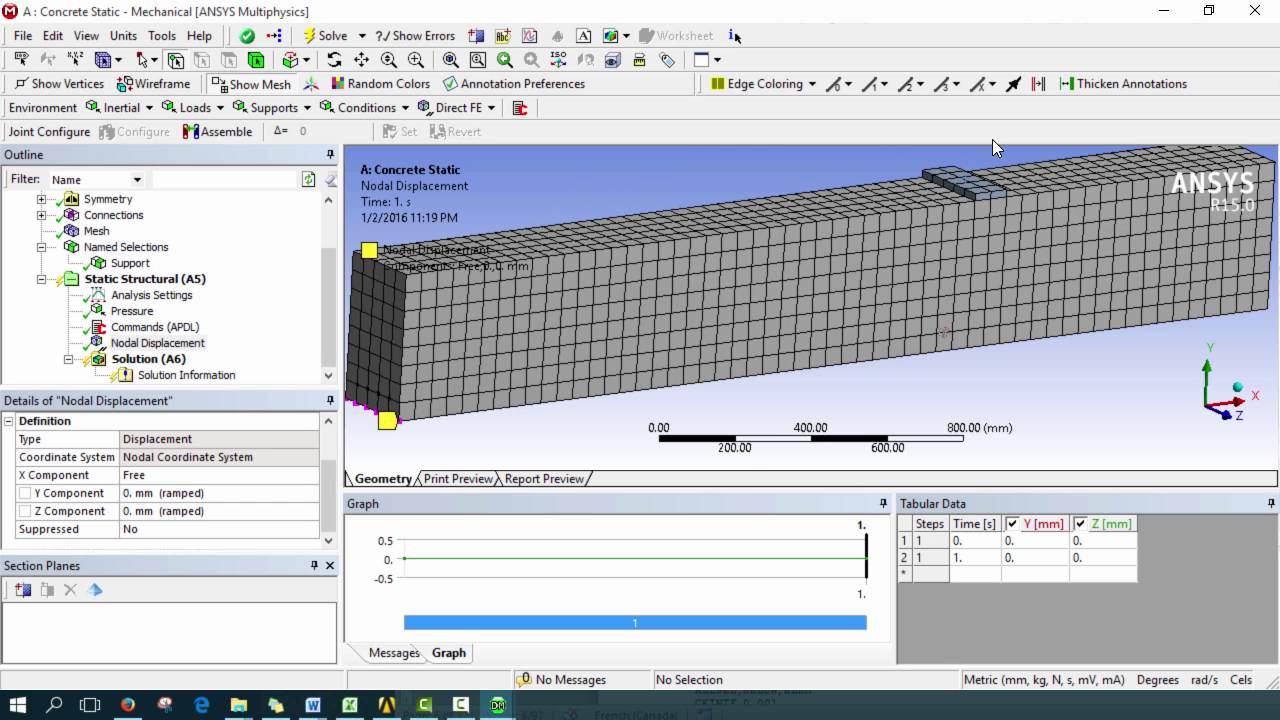
pyautogui.click(145, 279)
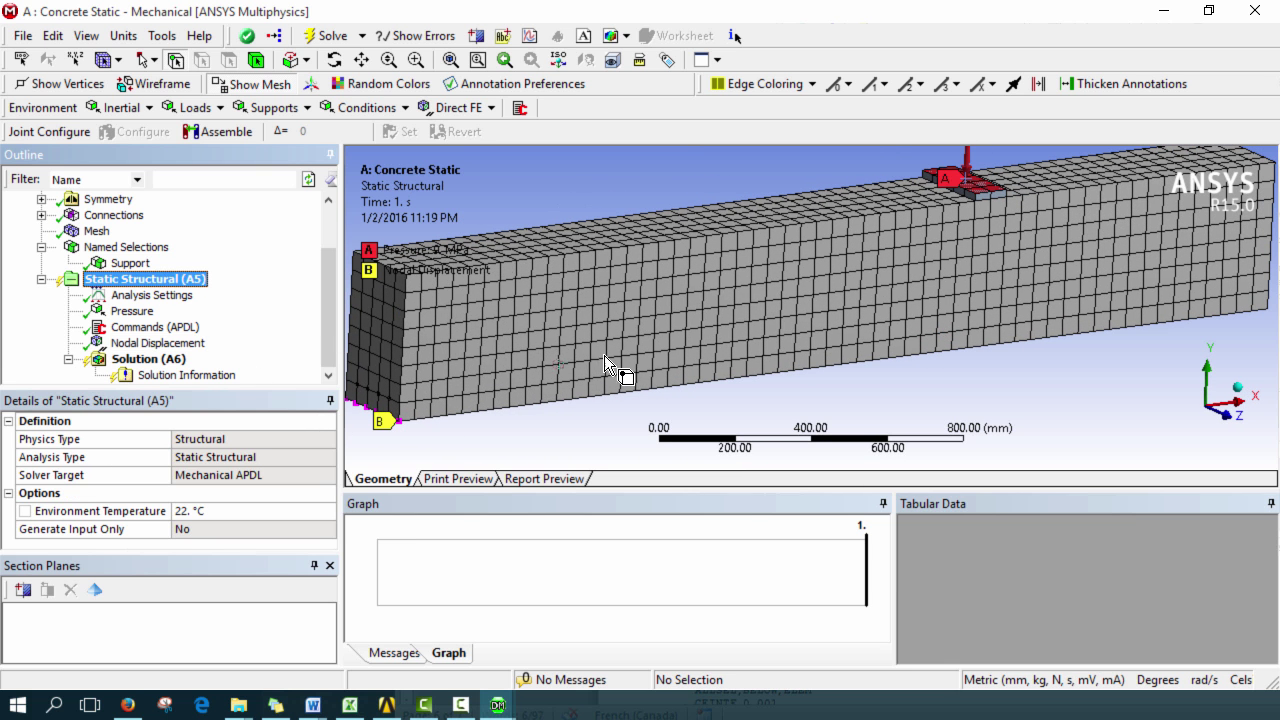
pyautogui.press('F7')
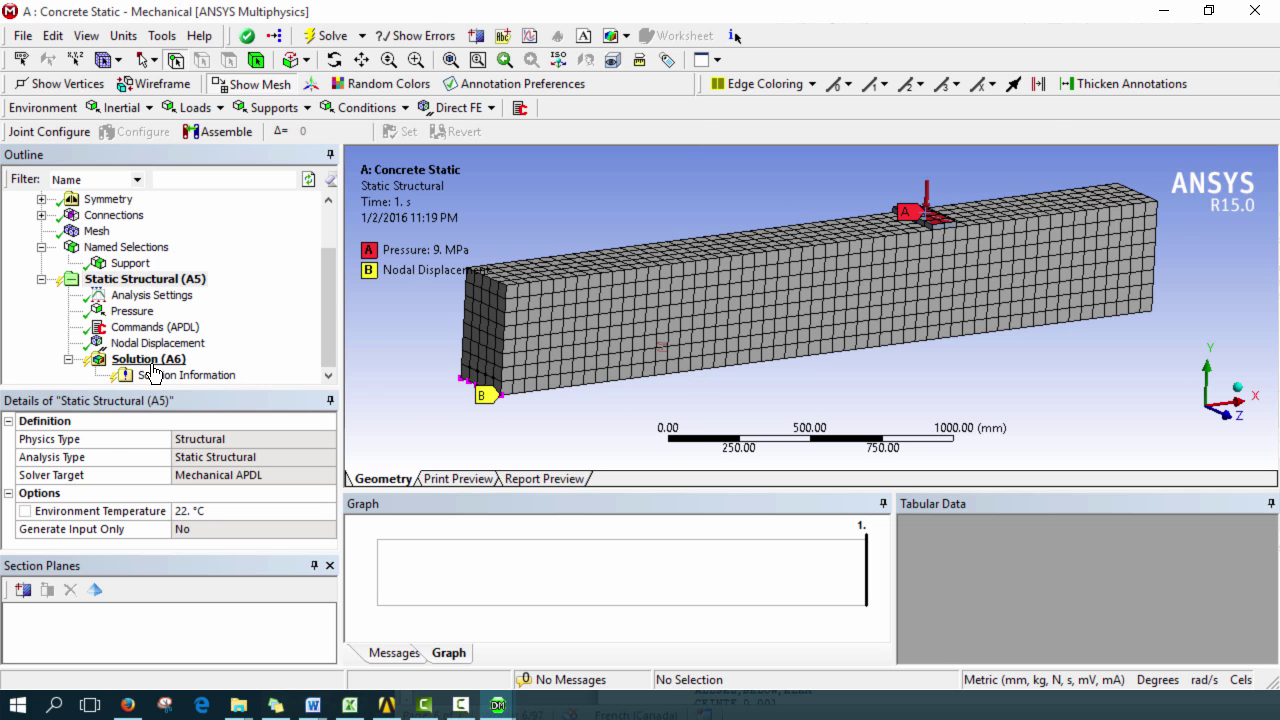
# Step: Insert Equivalent (von-Mises) and Maximum Principal stress results under Solution
pyautogui.click(160, 362)
pyautogui.rightClick(162, 362)
pyautogui.moveTo(234, 380)
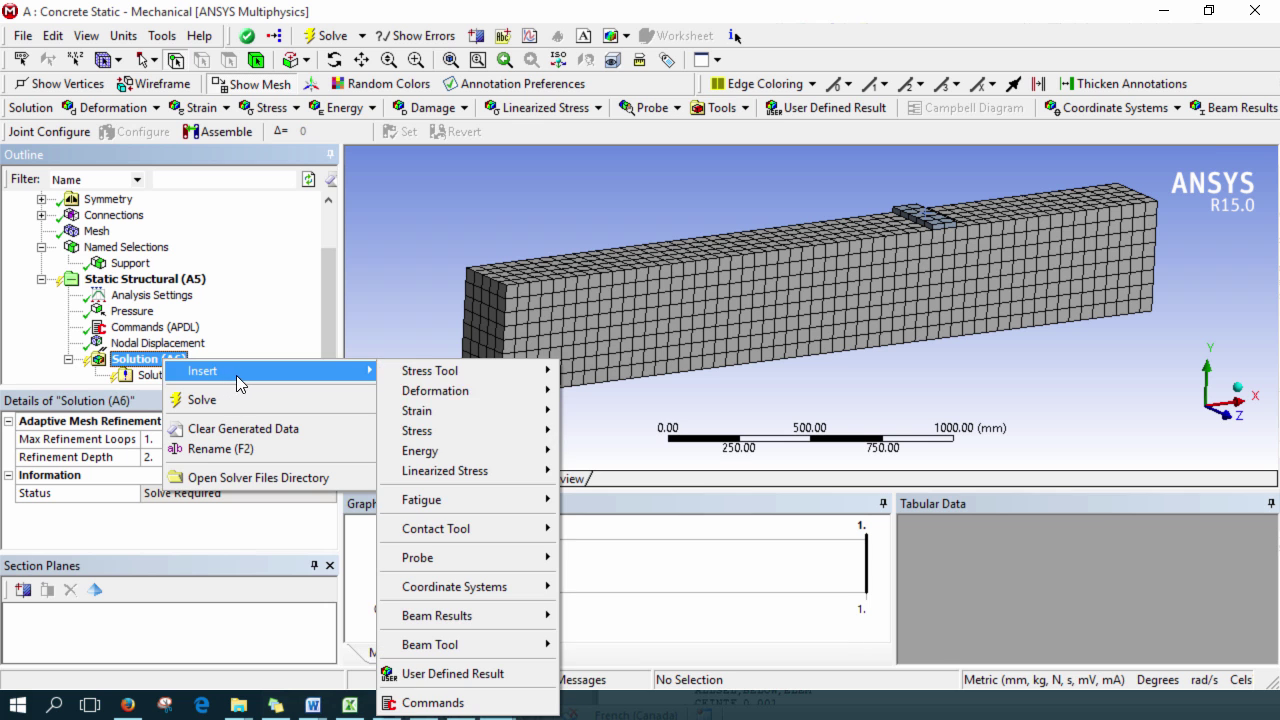
pyautogui.moveTo(450, 430)
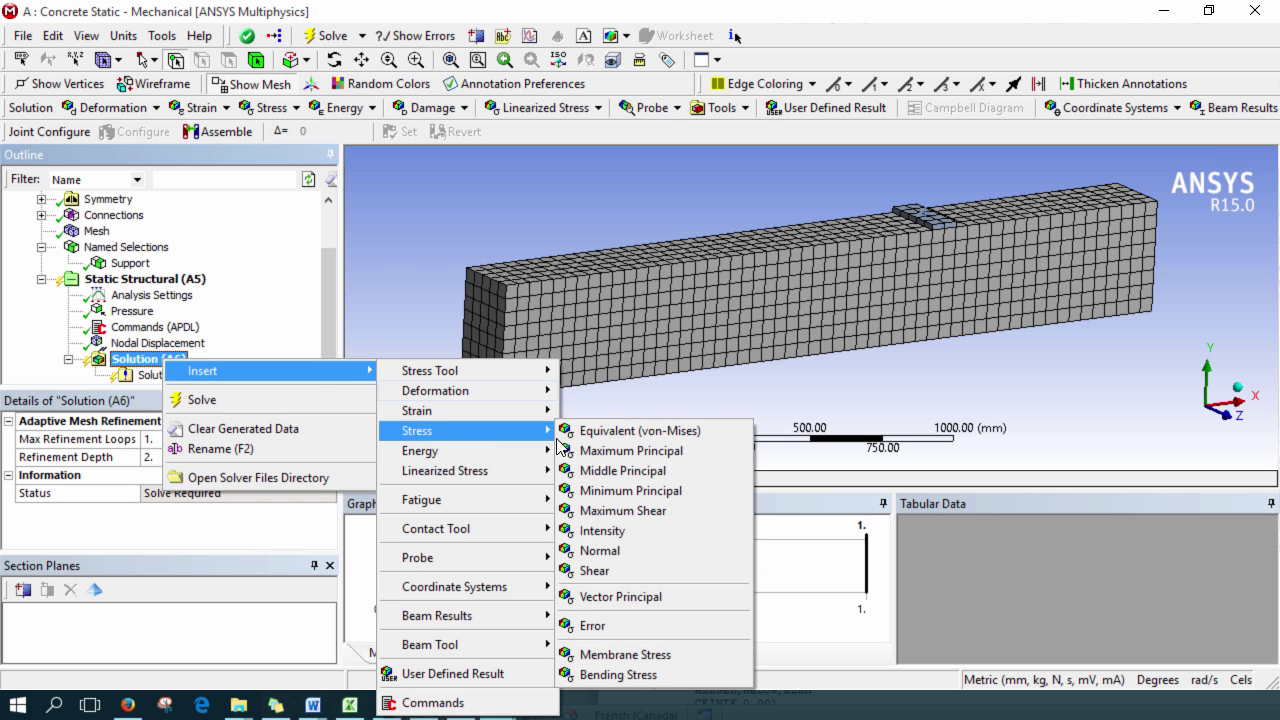
pyautogui.click(600, 431)
pyautogui.rightClick(172, 347)
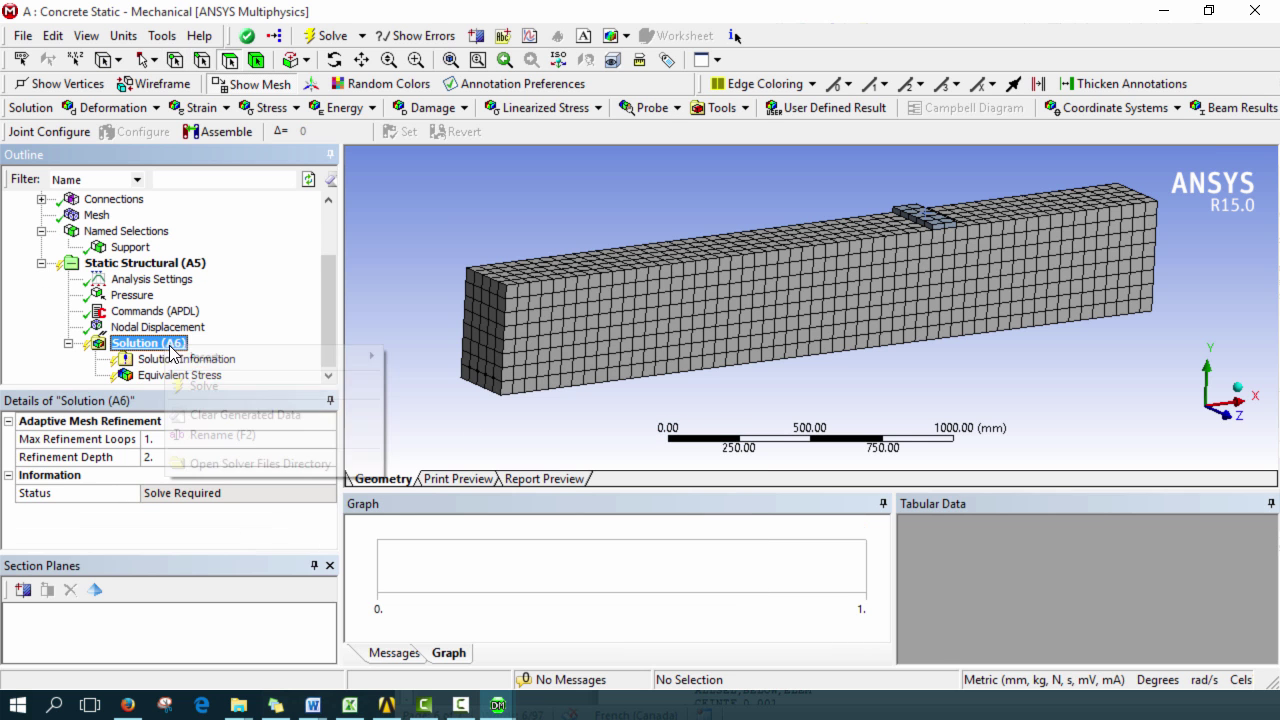
pyautogui.moveTo(250, 357)
pyautogui.moveTo(480, 416)
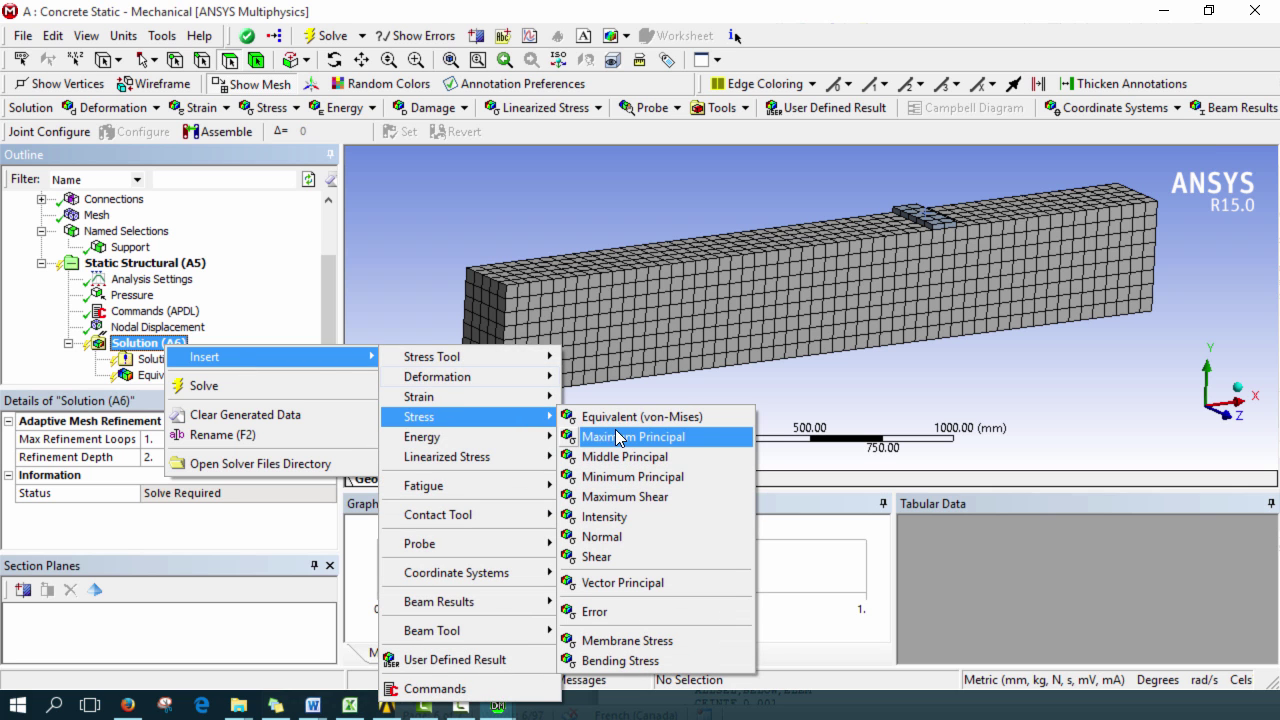
pyautogui.click(648, 445)
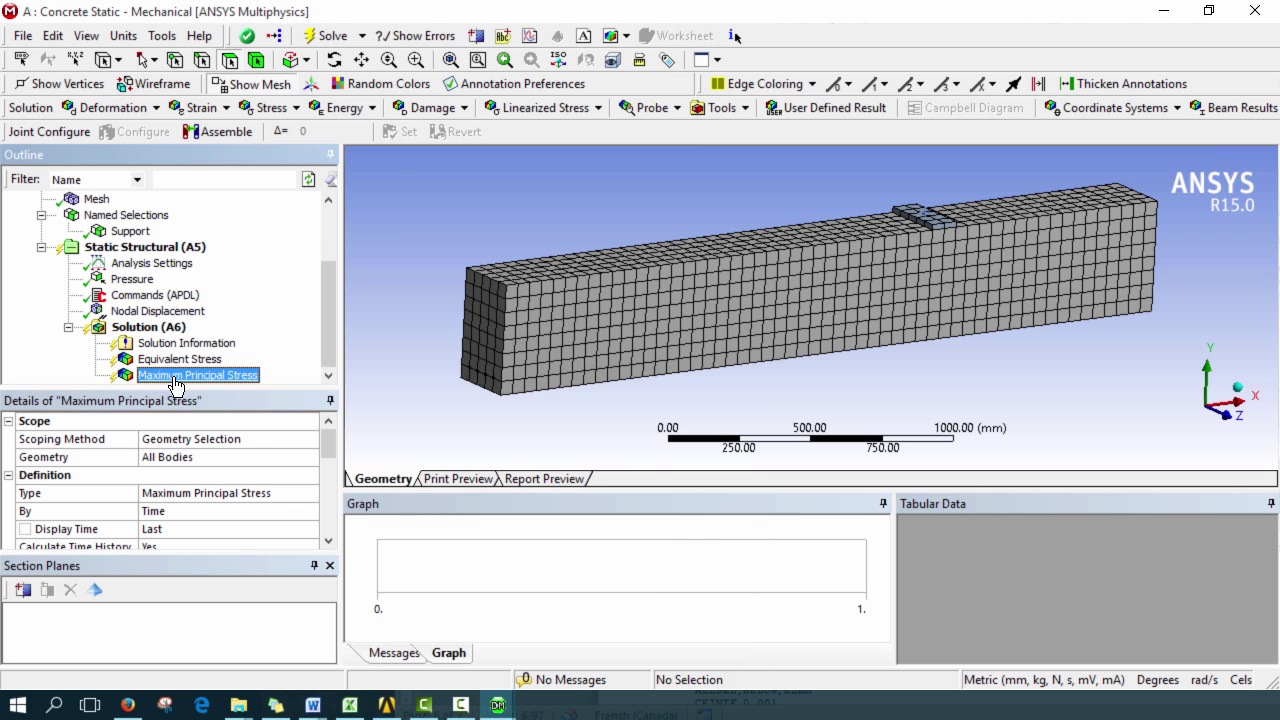
# Step: Add a Commands object under Solution and paste the copied post-processing commands into it, from /SHOW,png through SET,Last and PLCRACK
pyautogui.rightClick(164, 328)
pyautogui.moveTo(300, 339)
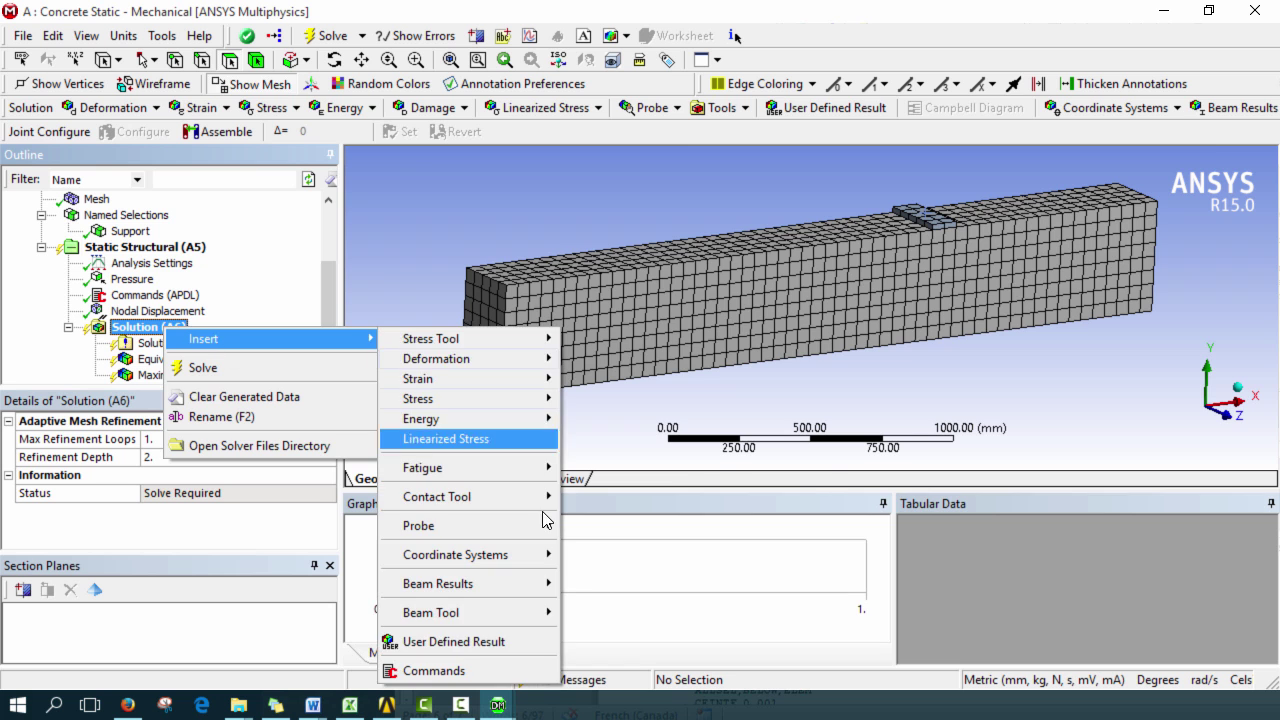
pyautogui.click(512, 677)
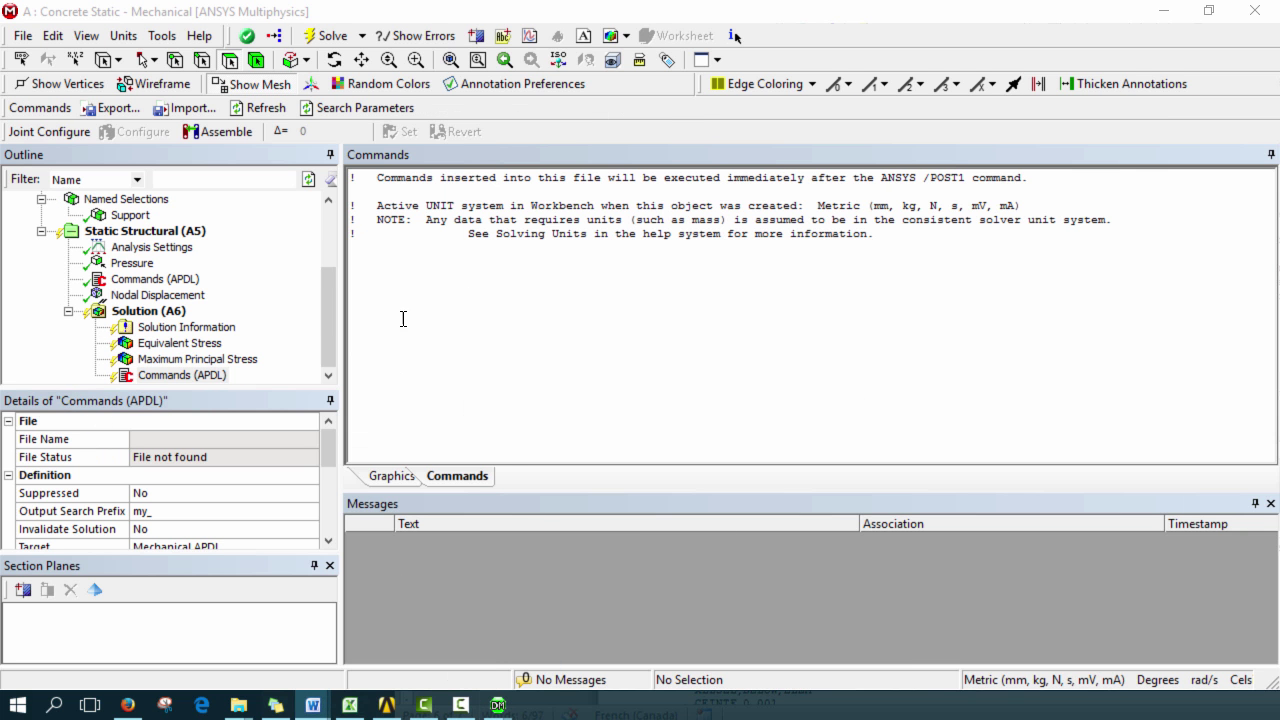
pyautogui.click(411, 277)
pyautogui.hotkey('ctrl', 'v')
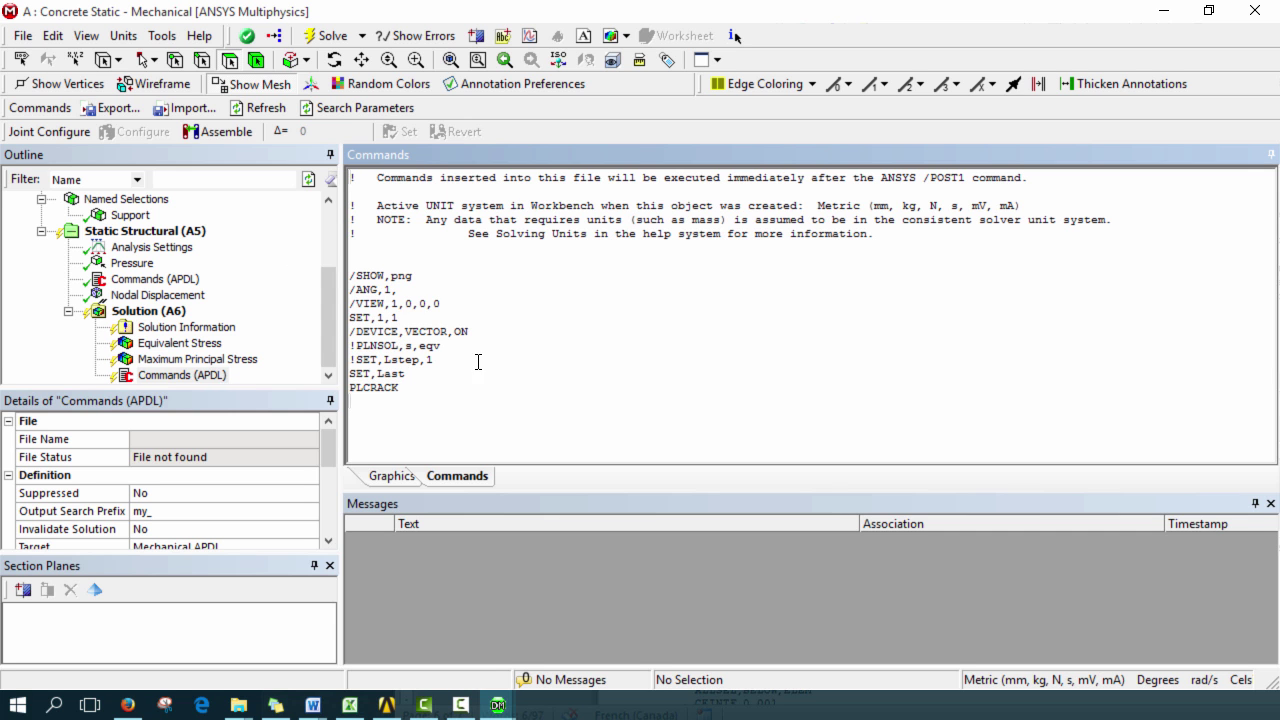
pyautogui.moveTo(402, 388); pyautogui.dragTo(316, 382)
pyautogui.click(335, 319)
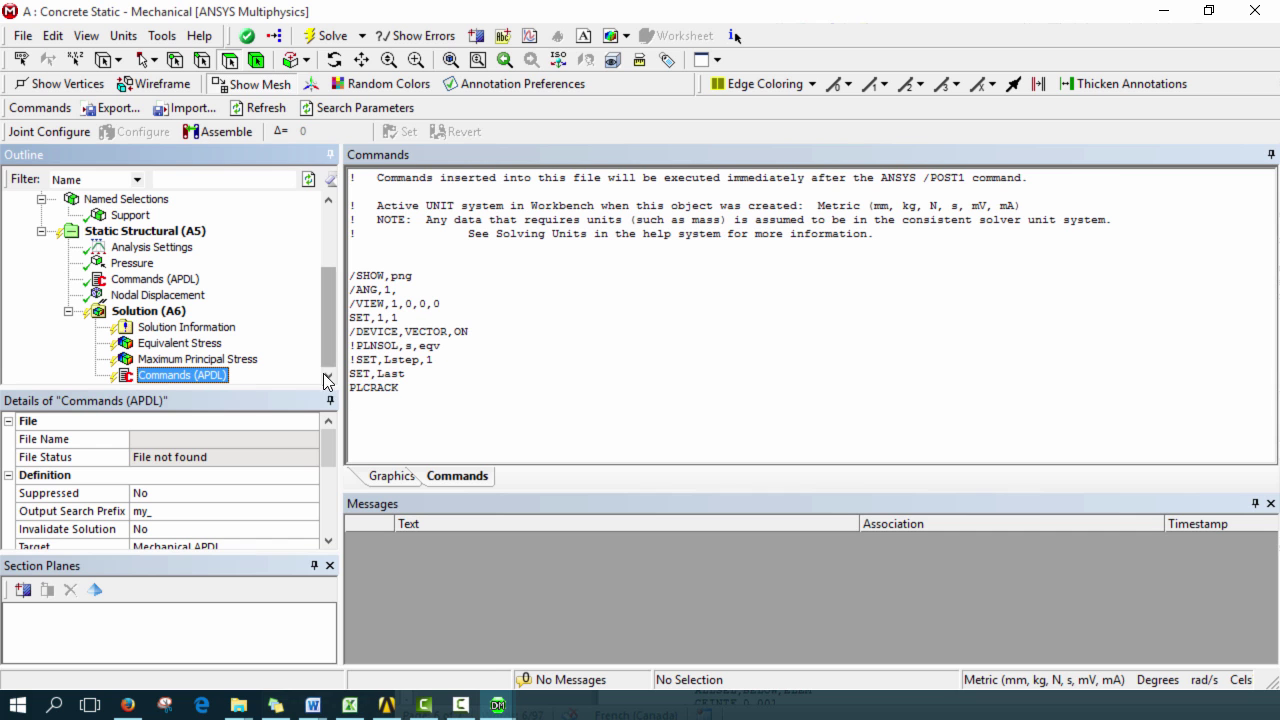
# Step: Compare the APDL commands under Static Structural with those under Solution, and solve the analysis
pyautogui.click(150, 280)
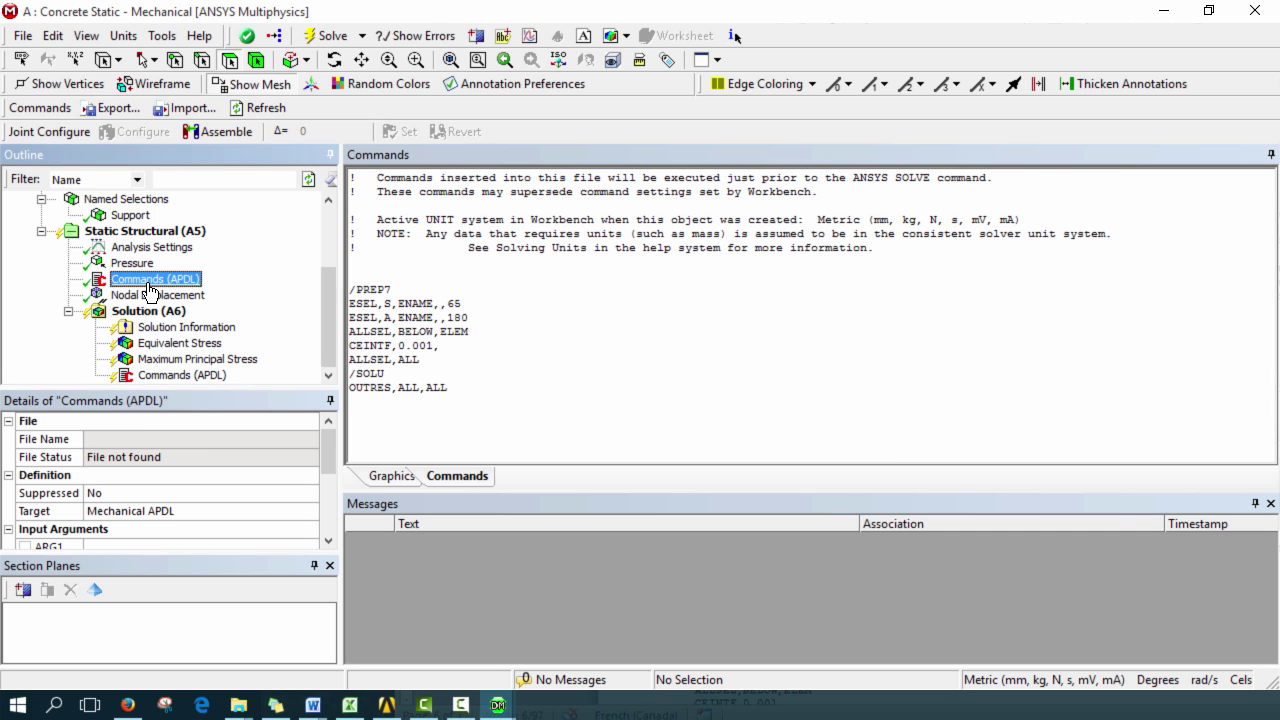
pyautogui.click(190, 376)
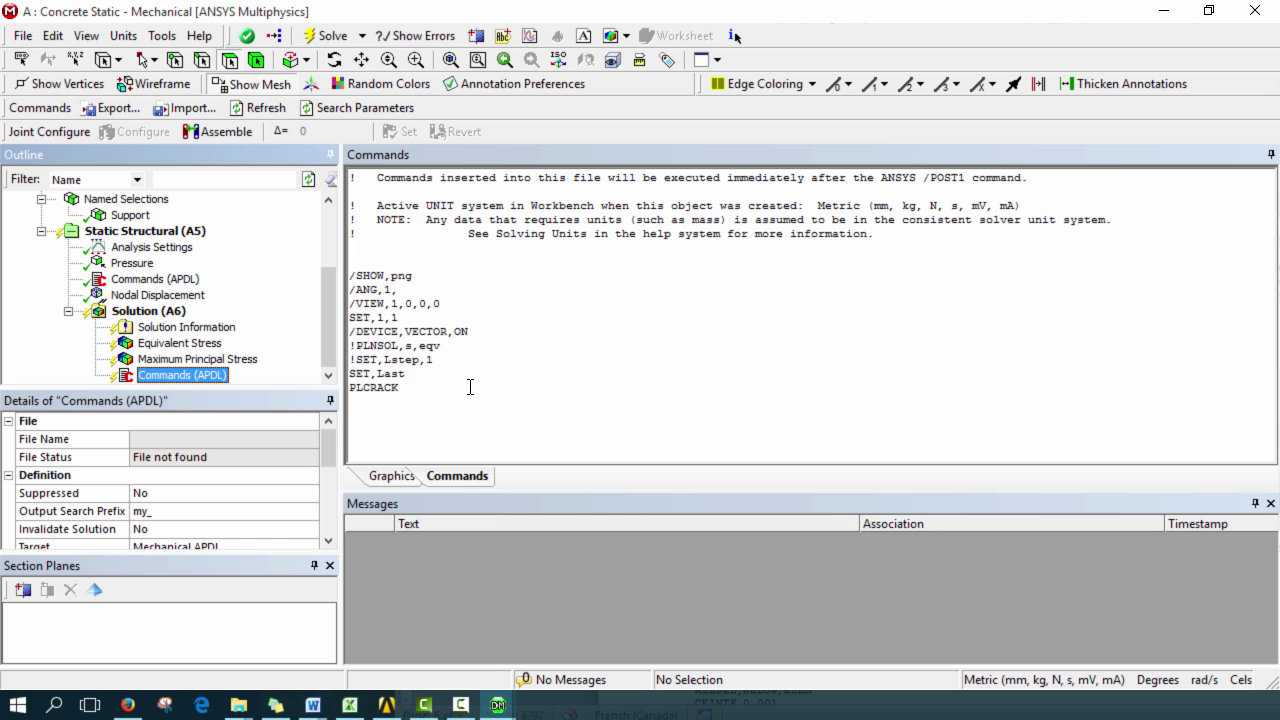
pyautogui.rightClick(167, 318)
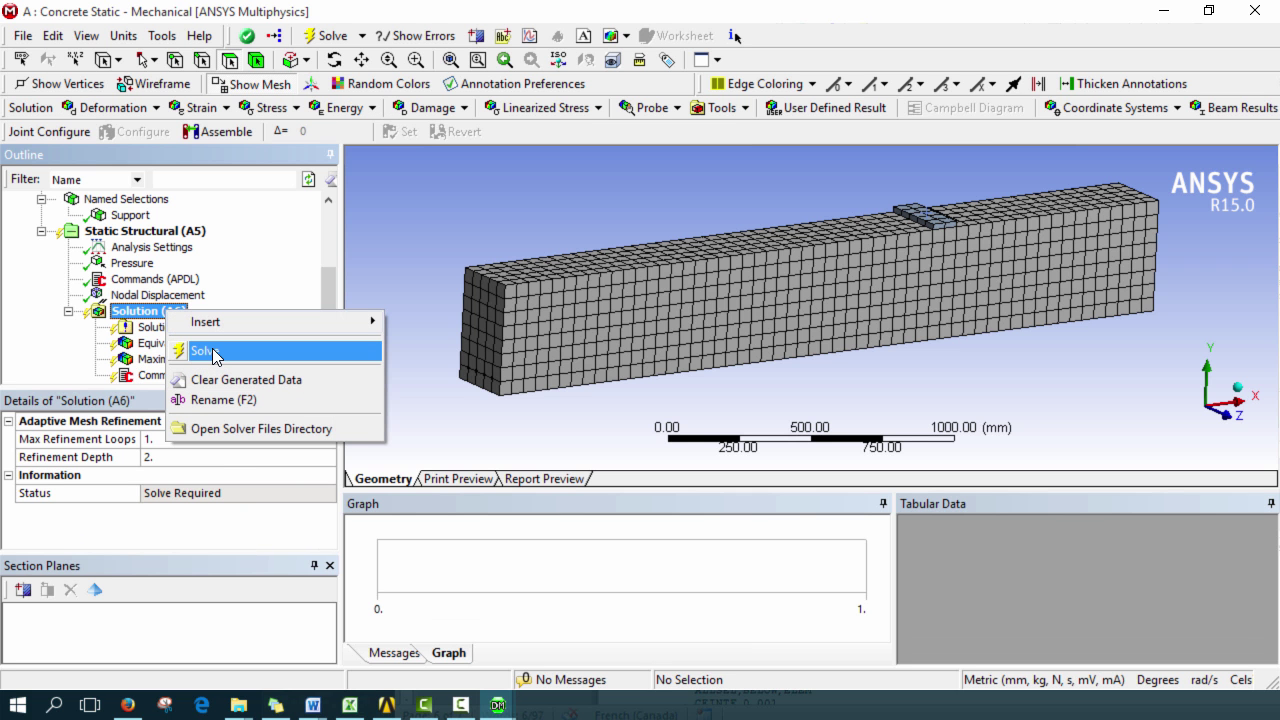
pyautogui.click(210, 352)
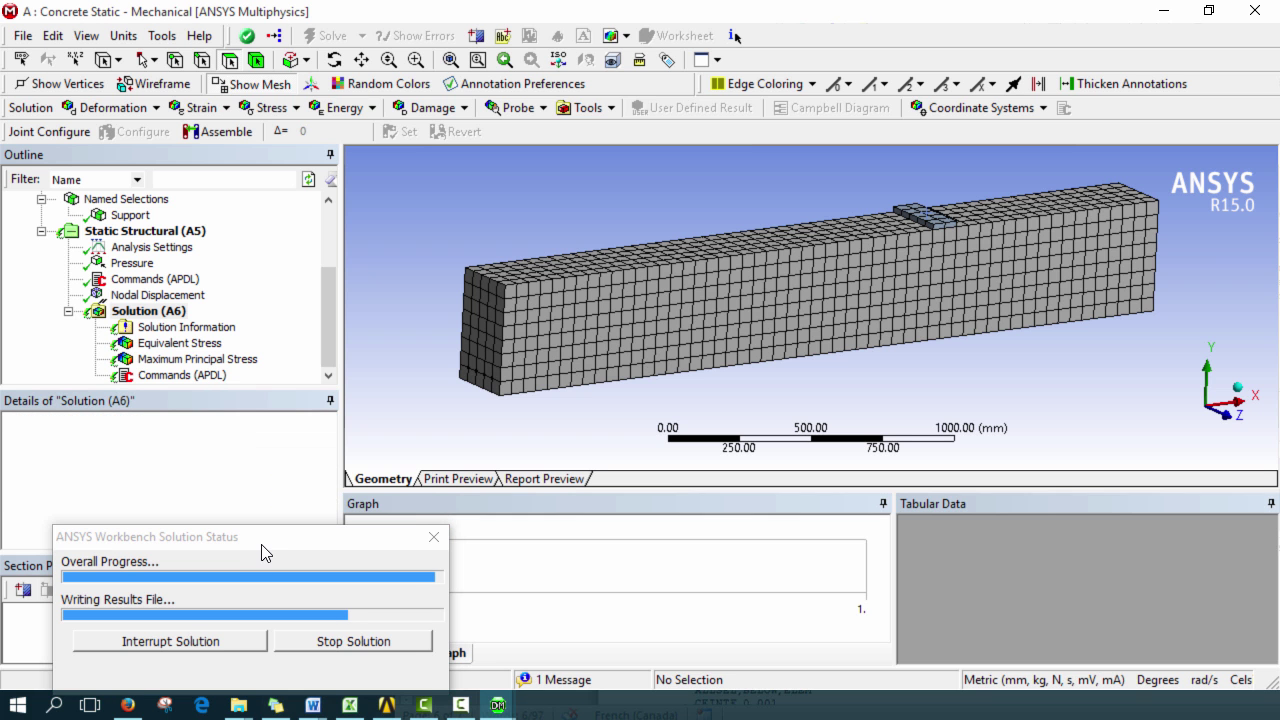
# Step: Display the Equivalent Stress result at the 0.0 (Undeformed) scale and examine its distribution along the beam
pyautogui.click(187, 344)
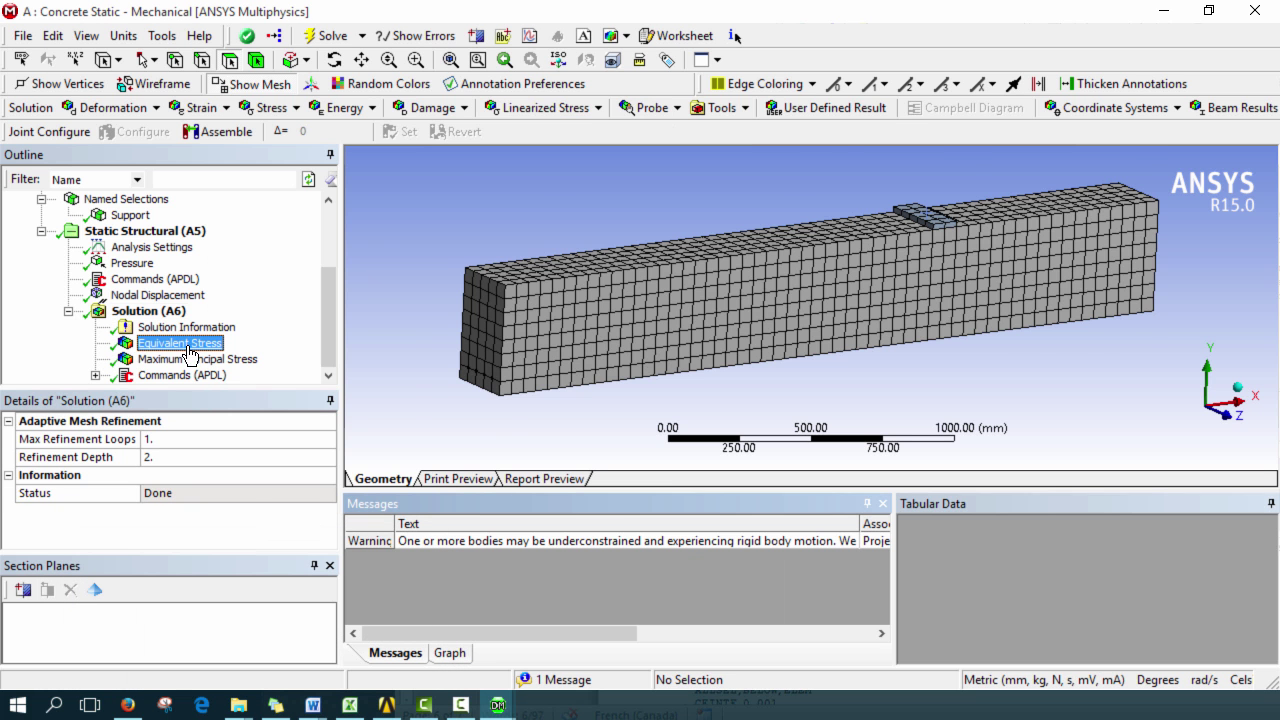
pyautogui.moveTo(876, 287); pyautogui.dragTo(850, 290)
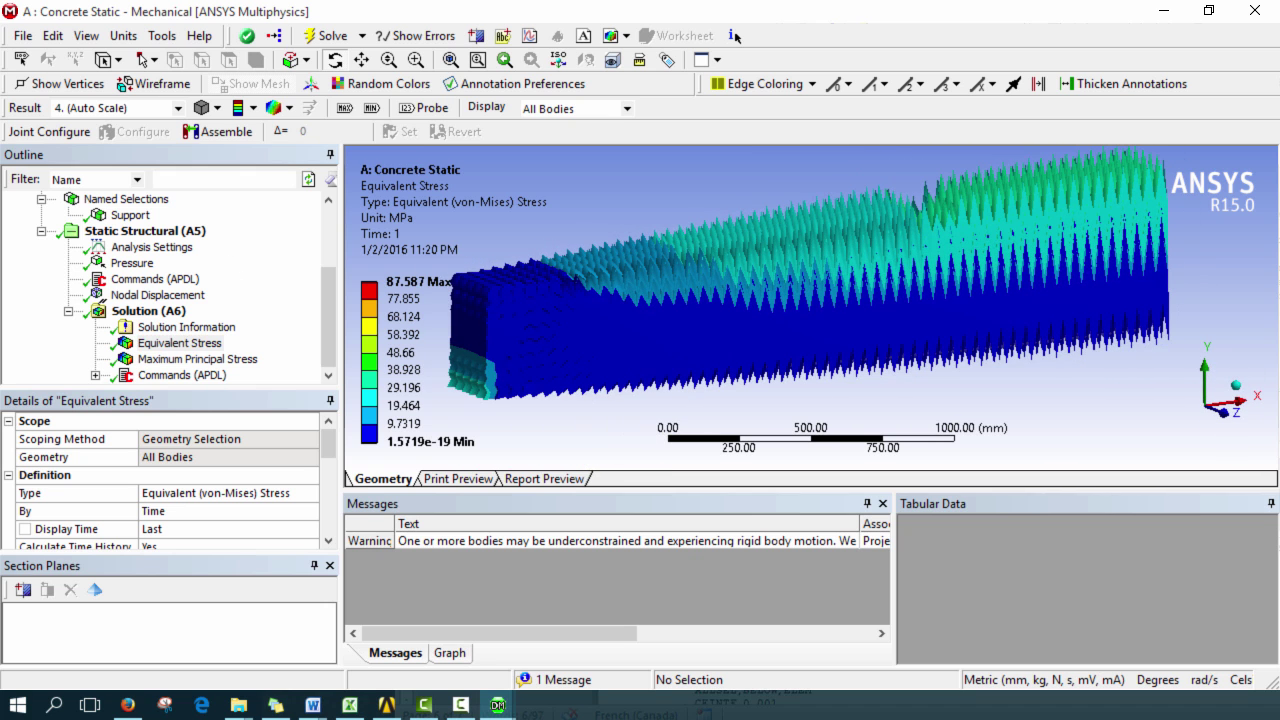
pyautogui.click(178, 108)
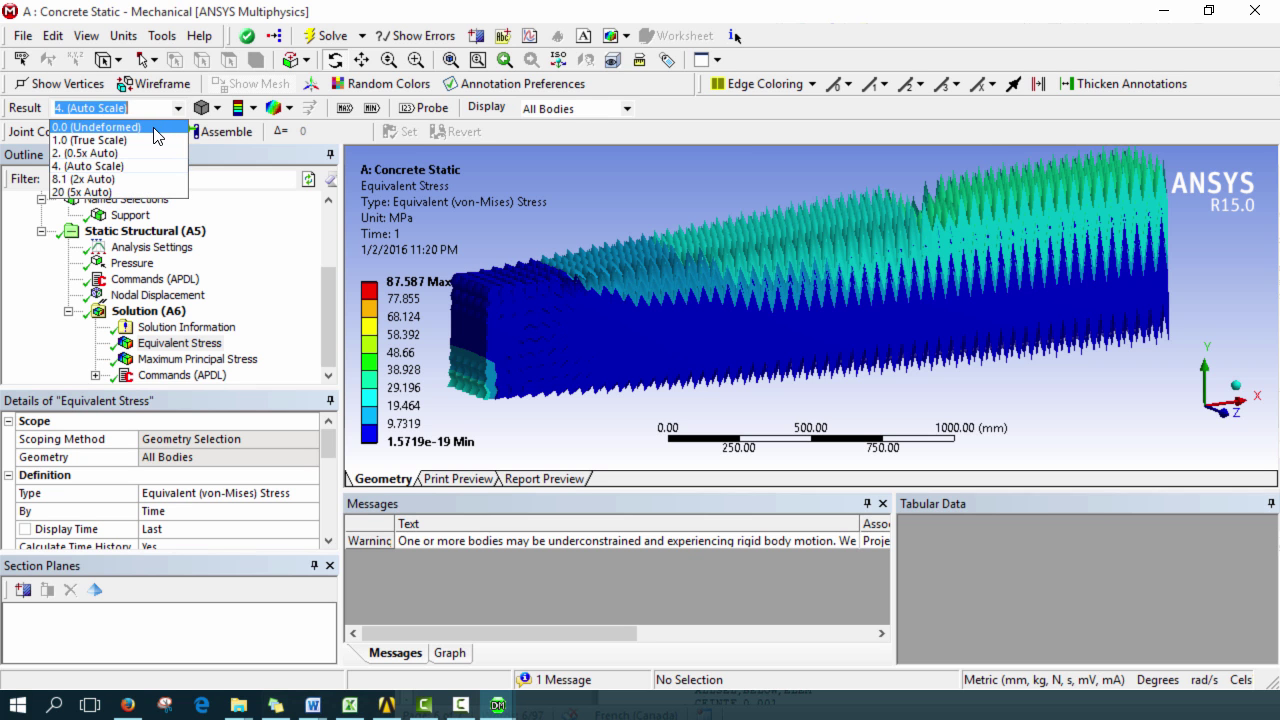
pyautogui.click(155, 135)
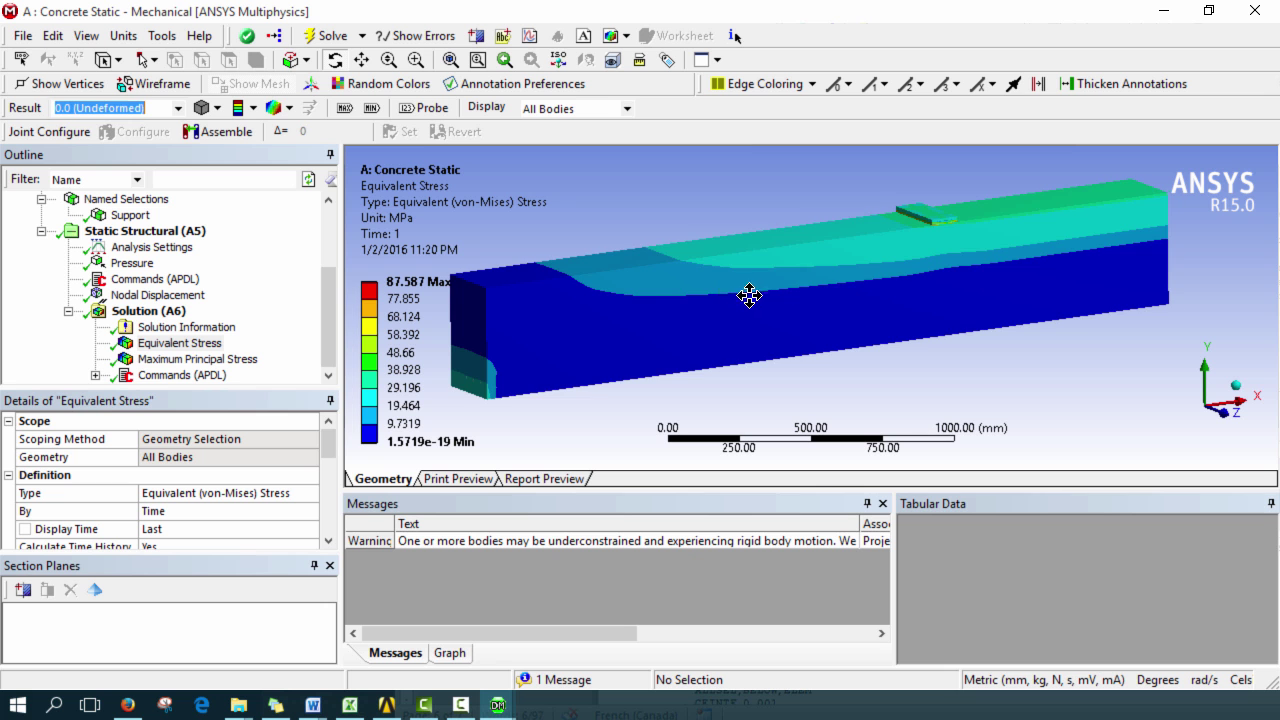
pyautogui.moveTo(749, 294); pyautogui.dragTo(609, 257)
pyautogui.click(179, 108)
pyautogui.scroll(1, 179, 118)
pyautogui.click(100, 122)
pyautogui.moveTo(1000, 317); pyautogui.dragTo(950, 350)
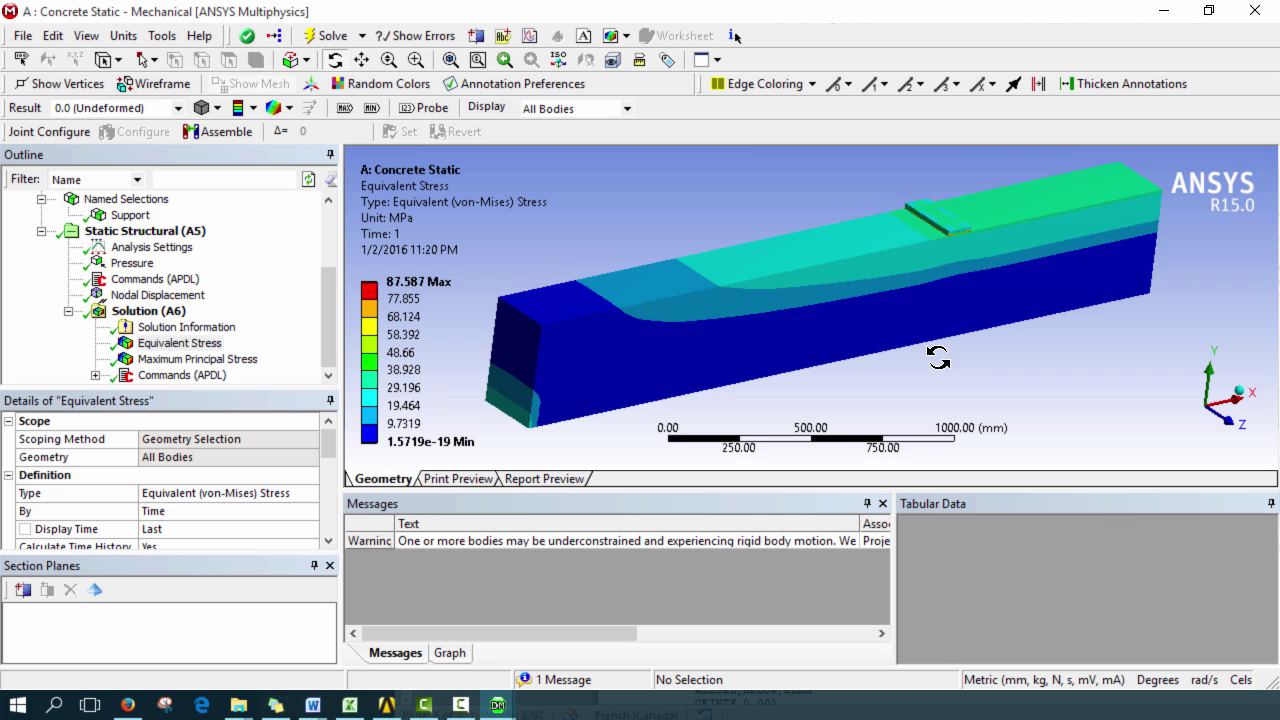
pyautogui.moveTo(771, 277); pyautogui.dragTo(700, 335)
# Step: Clear the Equivalent Stress result's generated data and scope the result to the concrete beam body only
pyautogui.rightClick(205, 345)
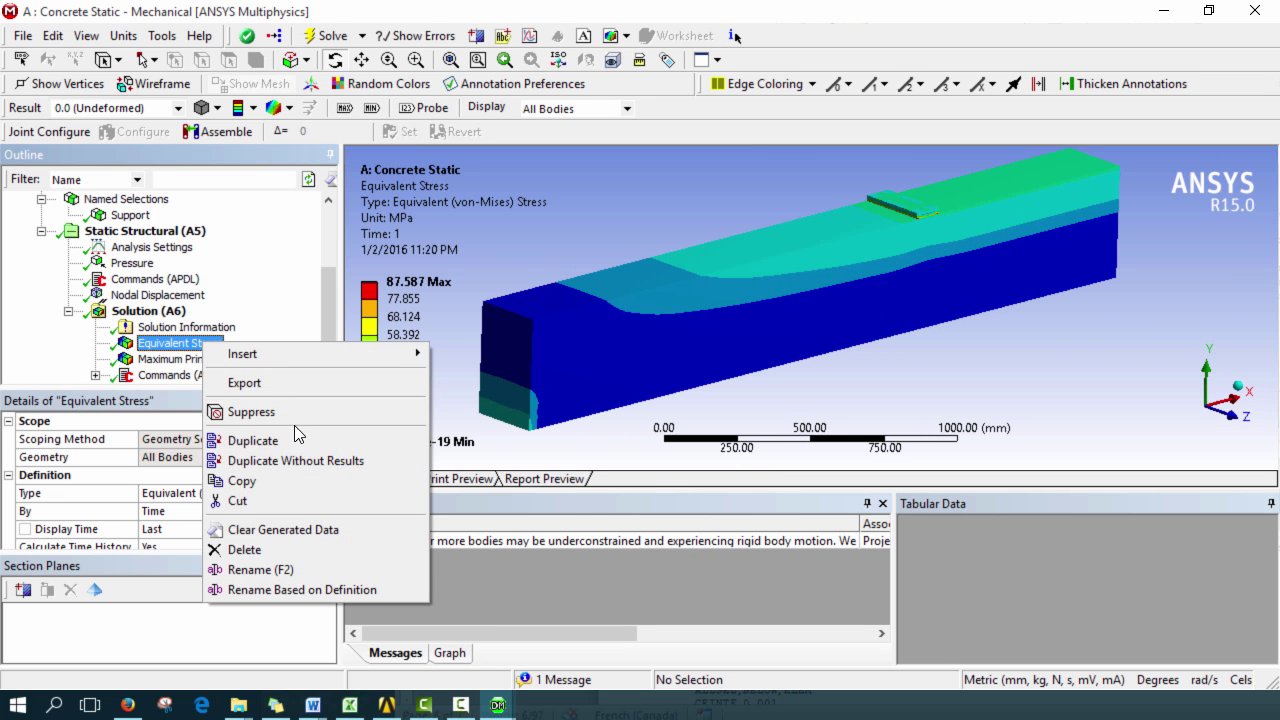
pyautogui.click(283, 529)
pyautogui.click(624, 425)
pyautogui.click(201, 345)
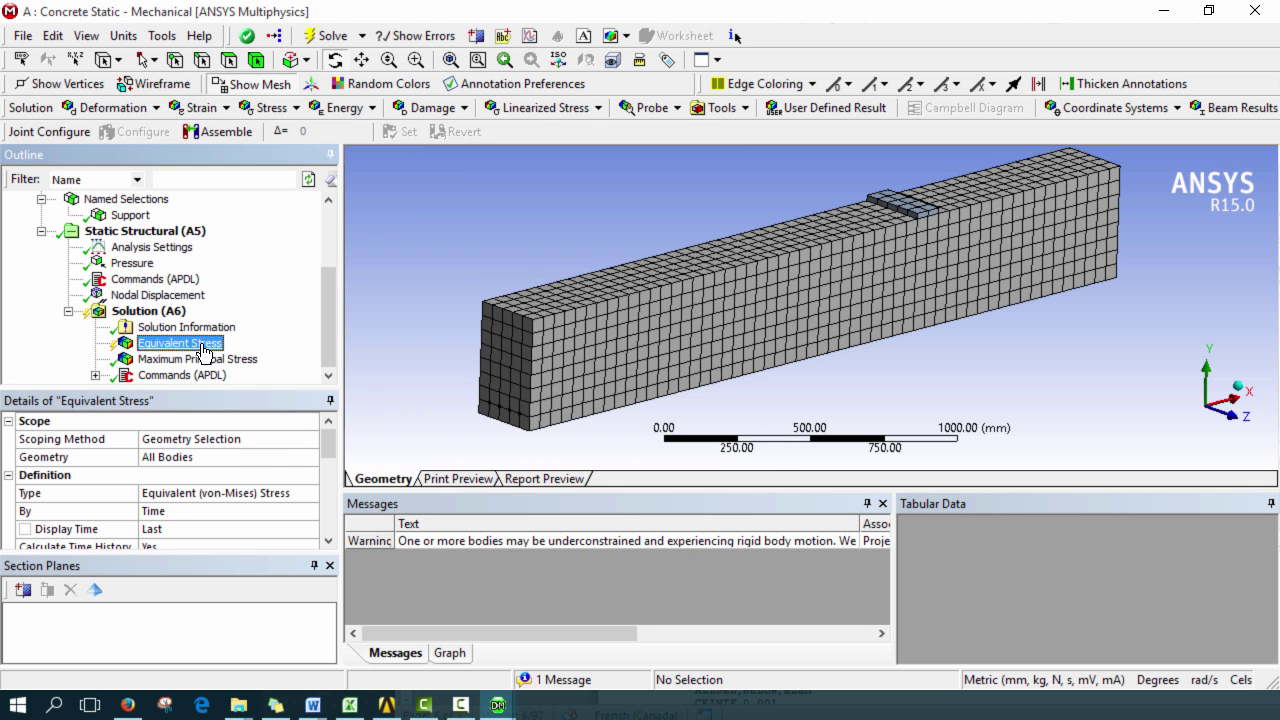
pyautogui.click(190, 457)
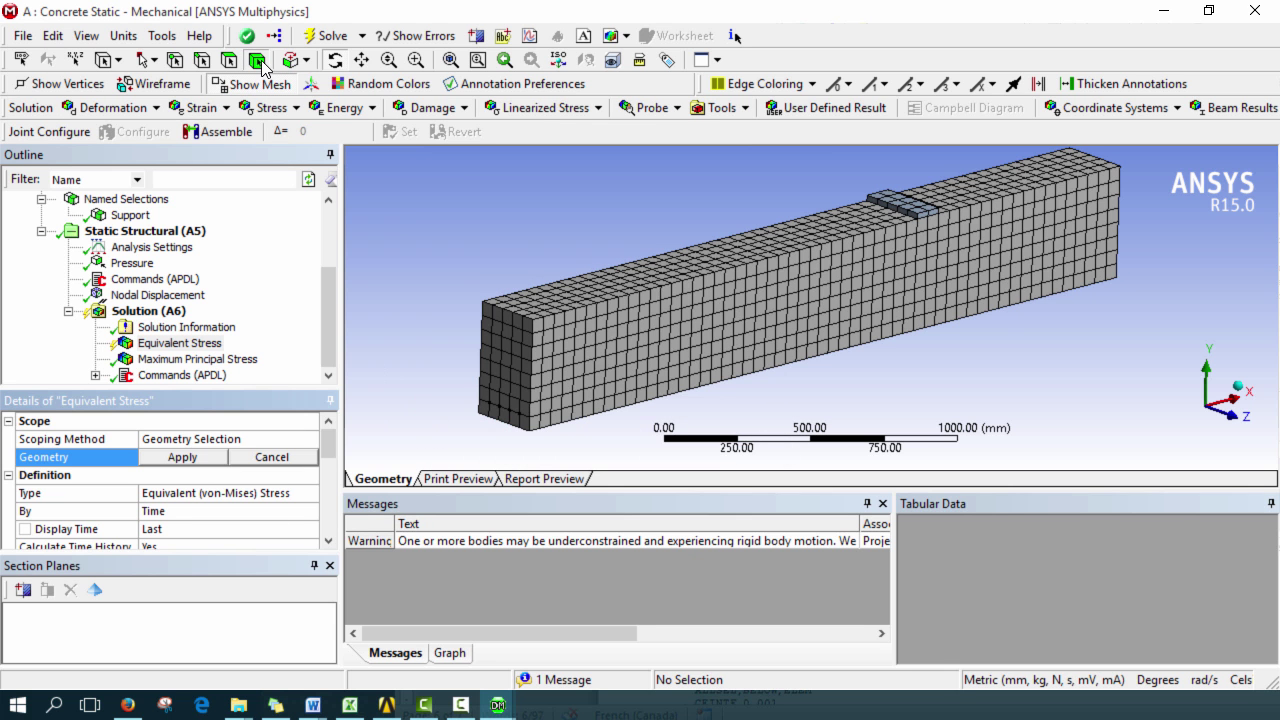
pyautogui.click(709, 365)
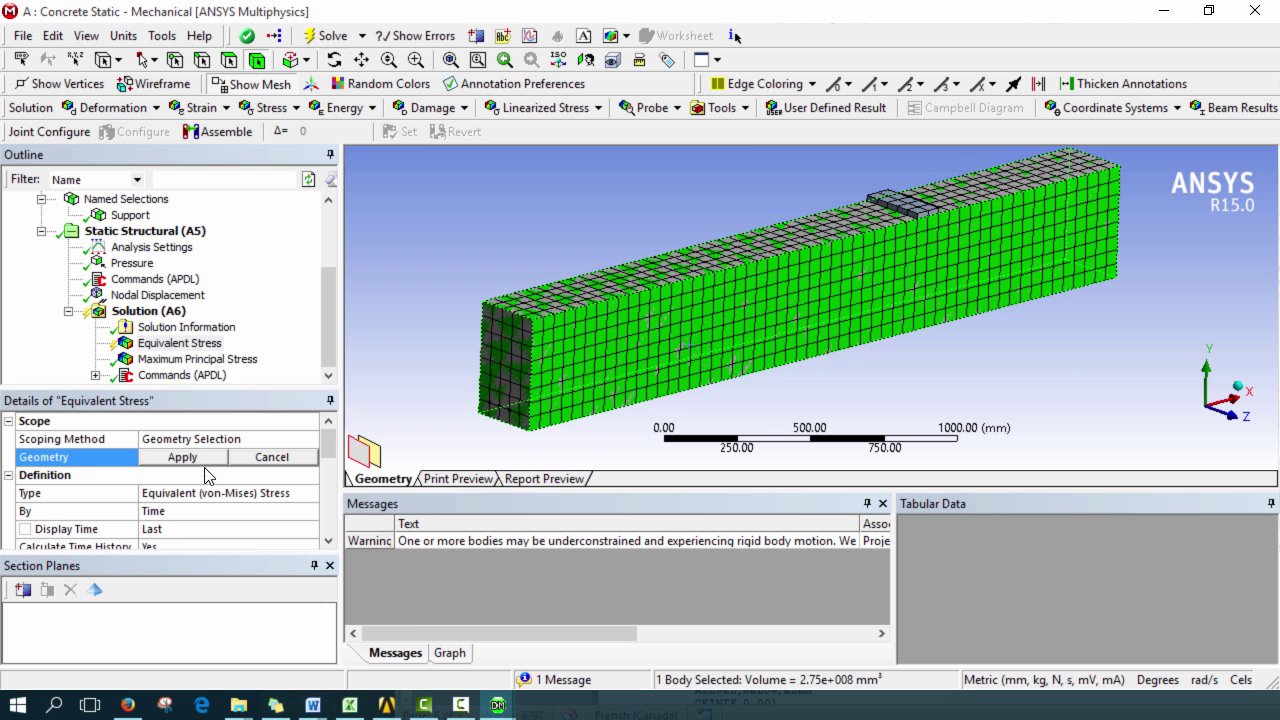
pyautogui.click(182, 457)
# Step: Evaluate all results and examine the equivalent stress contours on the concrete beam body
pyautogui.rightClick(183, 353)
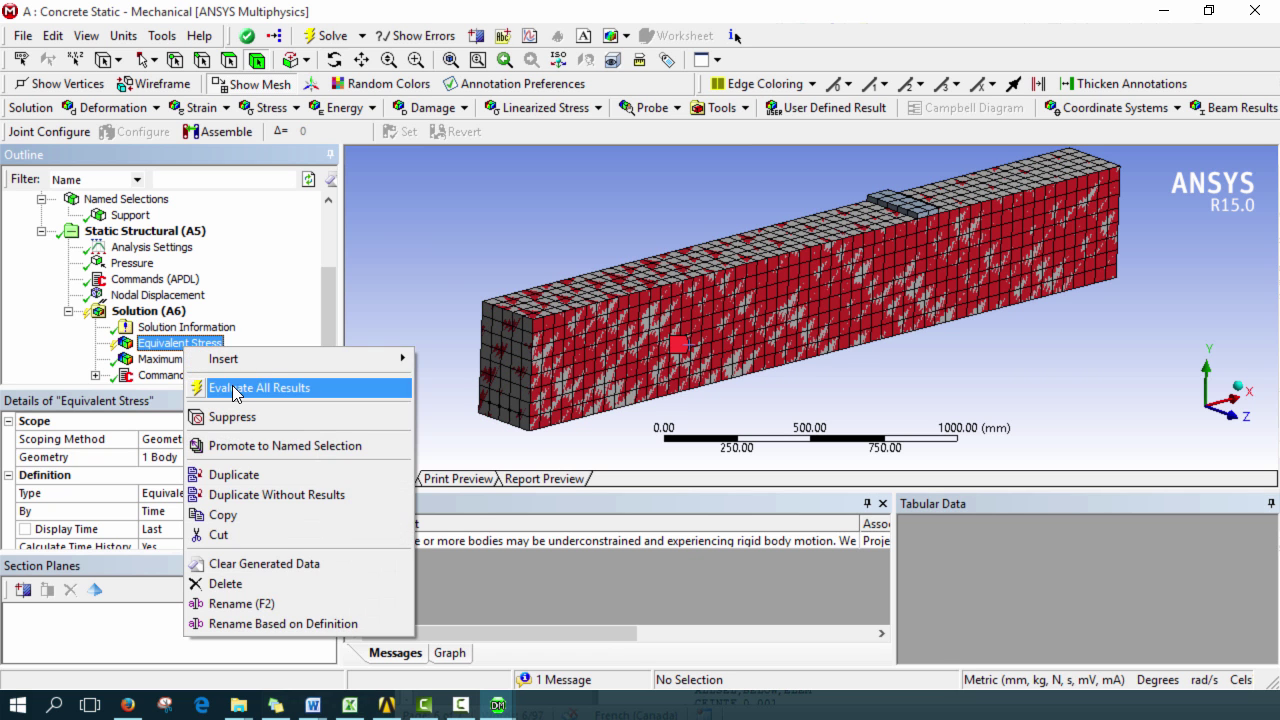
pyautogui.click(240, 388)
pyautogui.moveTo(746, 317)
pyautogui.mouseDown(button='middle')
pyautogui.moveTo(777, 329)
pyautogui.moveTo(729, 323)
pyautogui.mouseUp(button='middle')
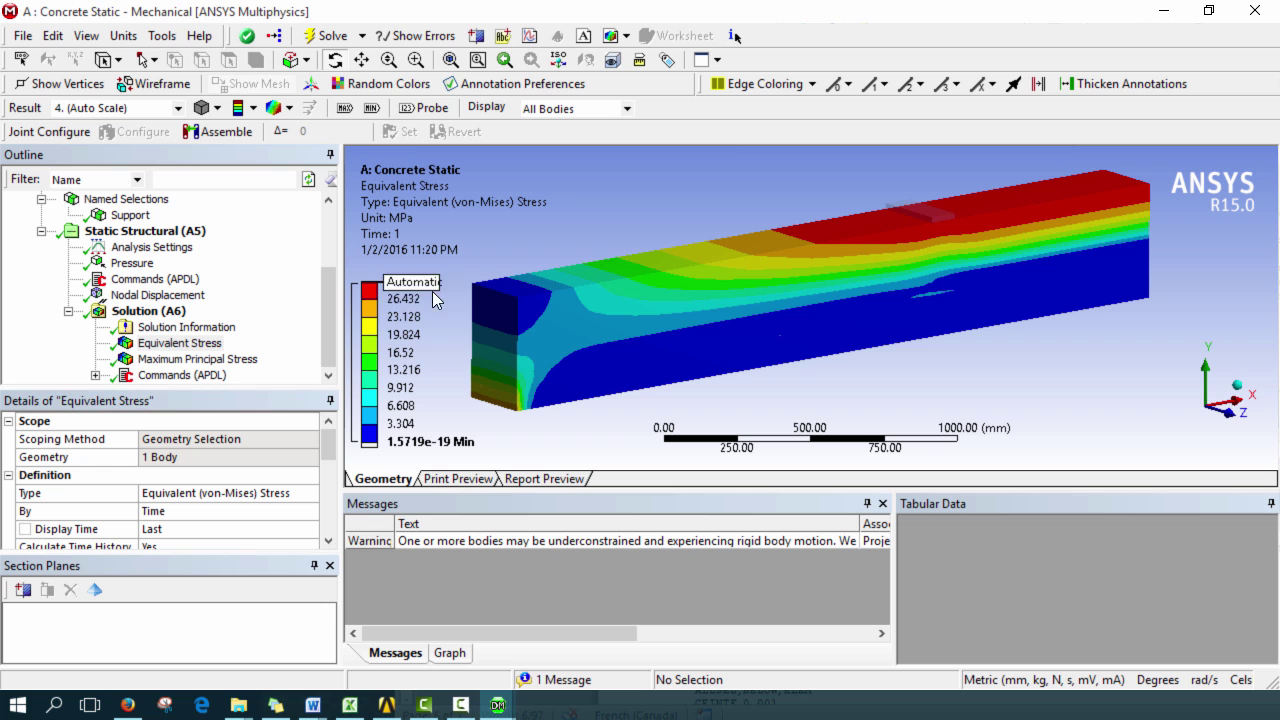
pyautogui.moveTo(945, 232); pyautogui.dragTo(680, 351, button='middle')
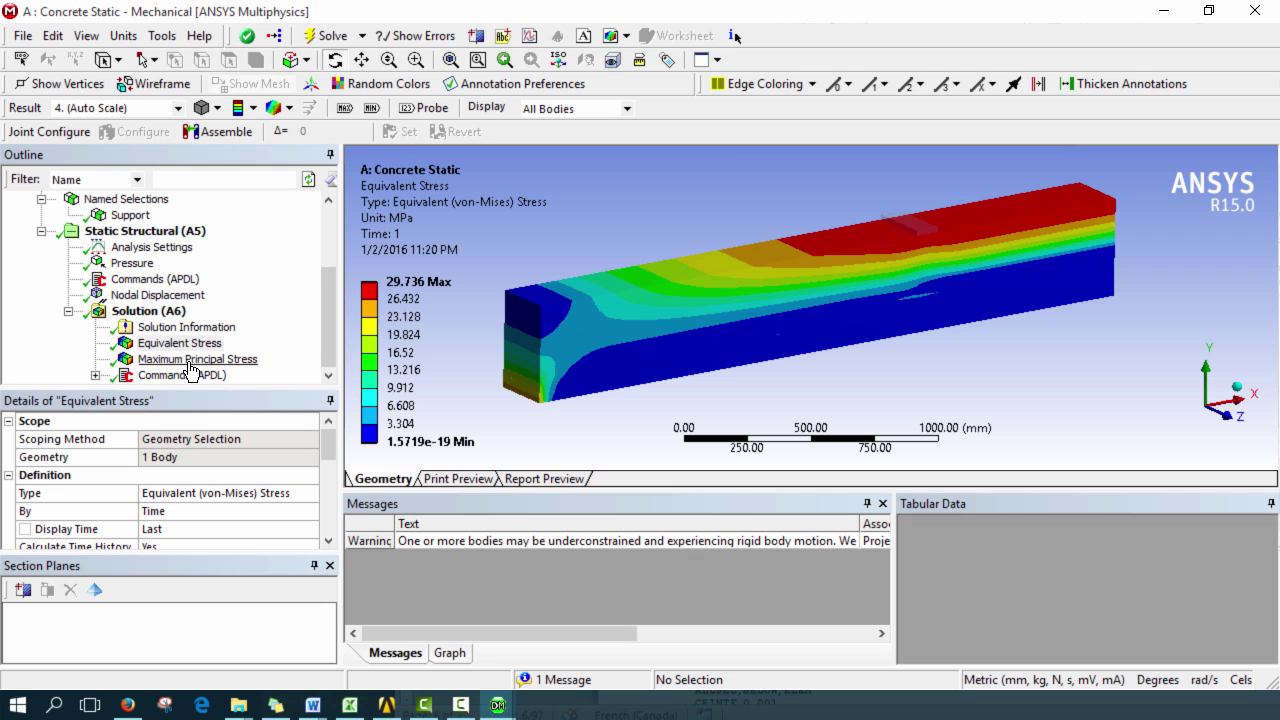
# Step: Display the Post Output crack plot generated by the APDL commands under Solution
pyautogui.click(96, 375)
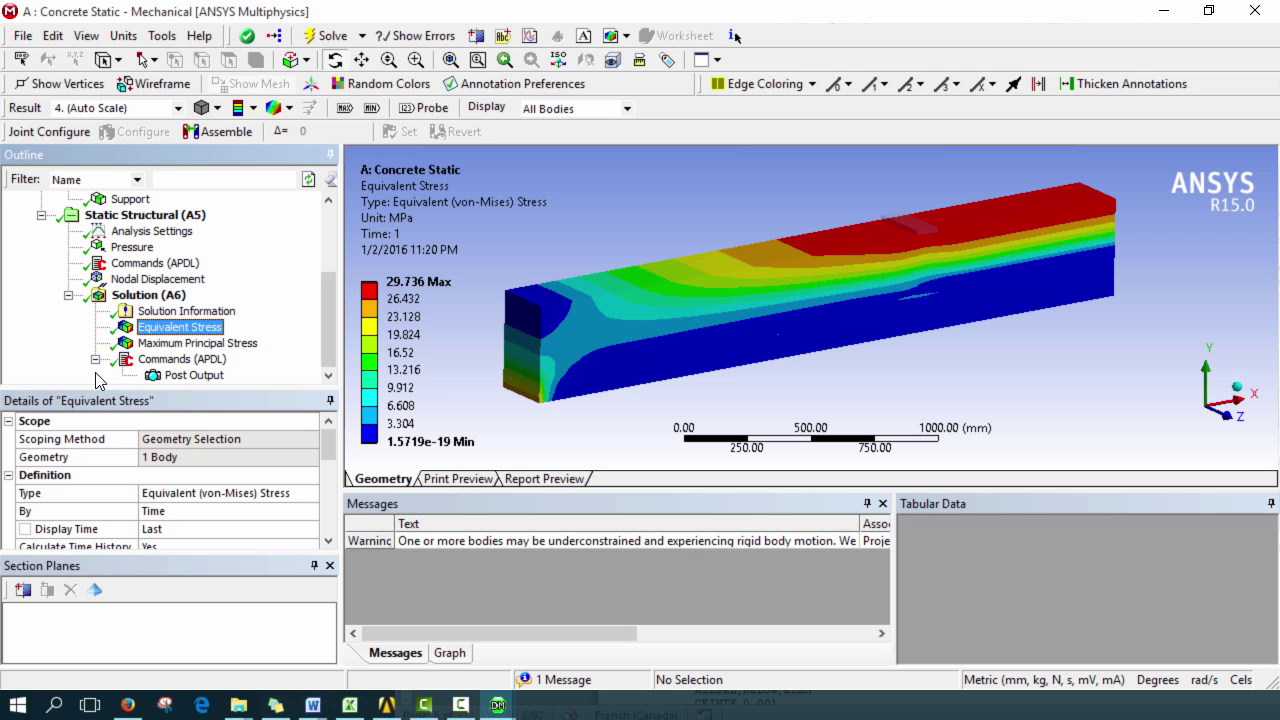
pyautogui.click(180, 374)
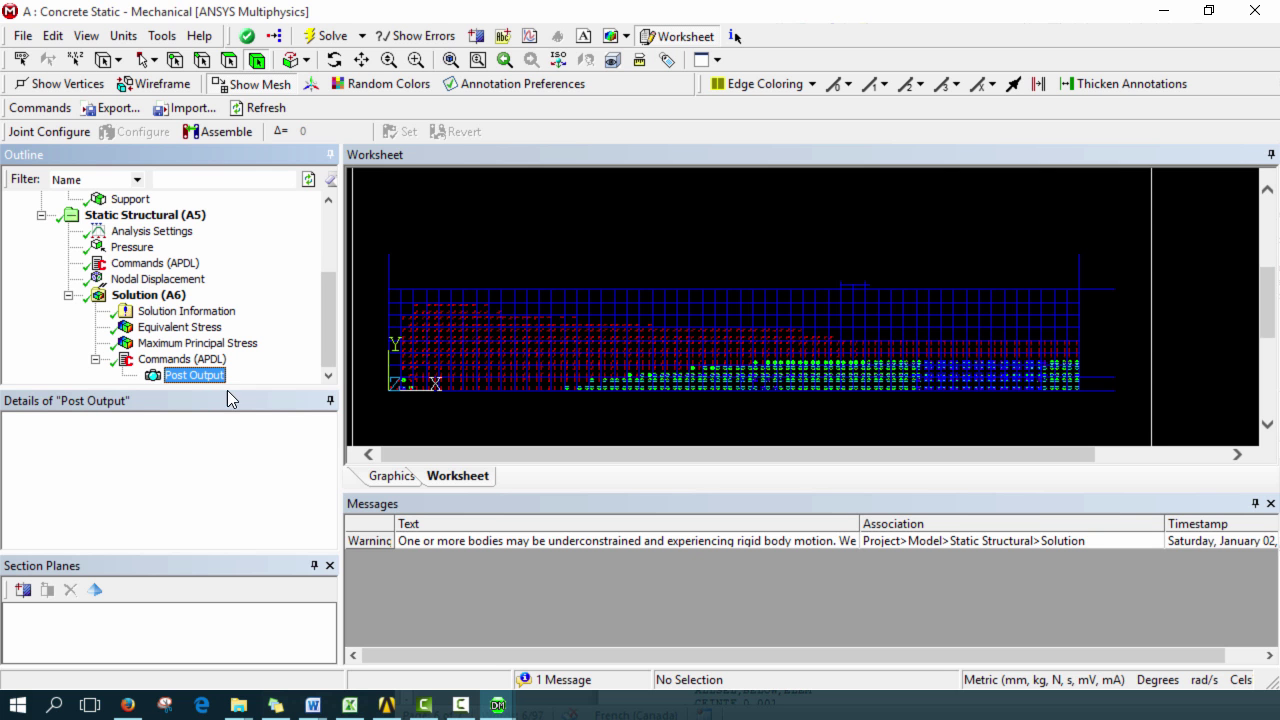
# Step: Switch to the Workbench project, look through the Component Systems for Mechanical APDL, and return to the maximized Mechanical window
pyautogui.doubleClick(415, 12)
pyautogui.click(63, 491)
pyautogui.scroll(-6, 80, 505)
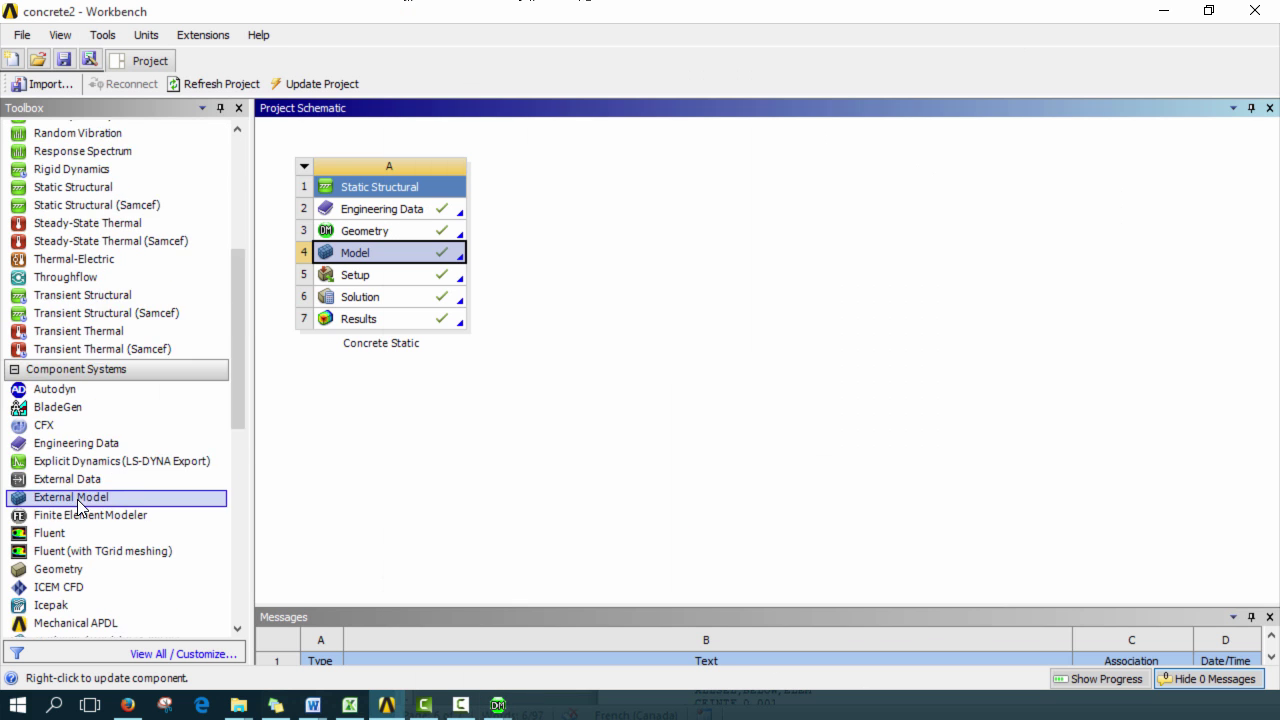
pyautogui.scroll(-4, 77, 505)
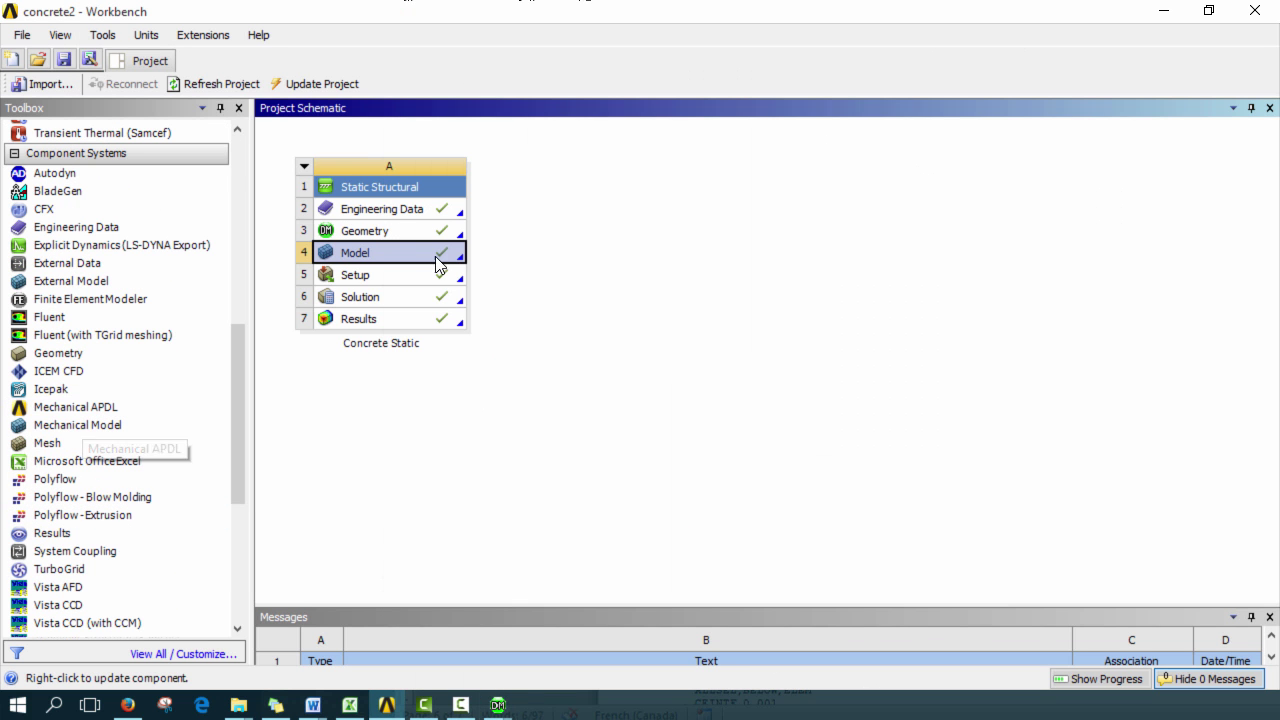
pyautogui.click(387, 705)
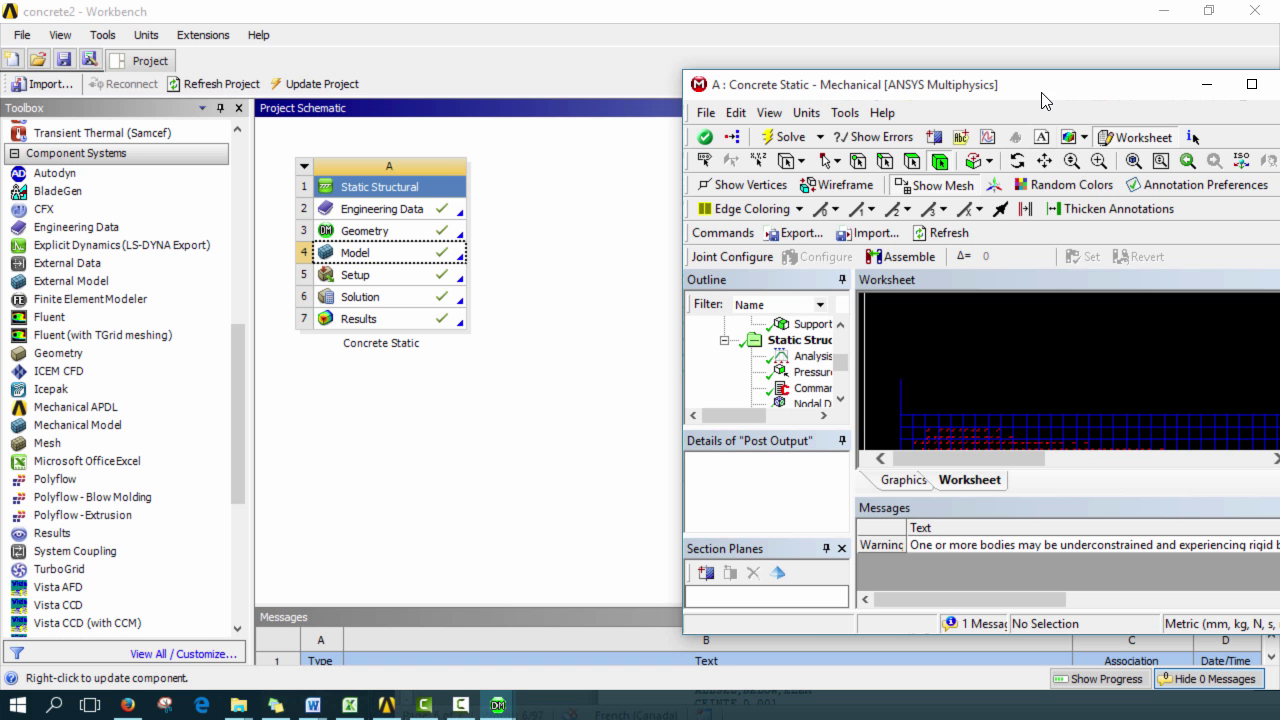
pyautogui.doubleClick(1040, 85)
# Step: Examine the cracks and crushing plot with its legend, and redisplay the Equivalent Stress result
pyautogui.moveTo(326, 313); pyautogui.dragTo(628, 334)
pyautogui.press('Up')
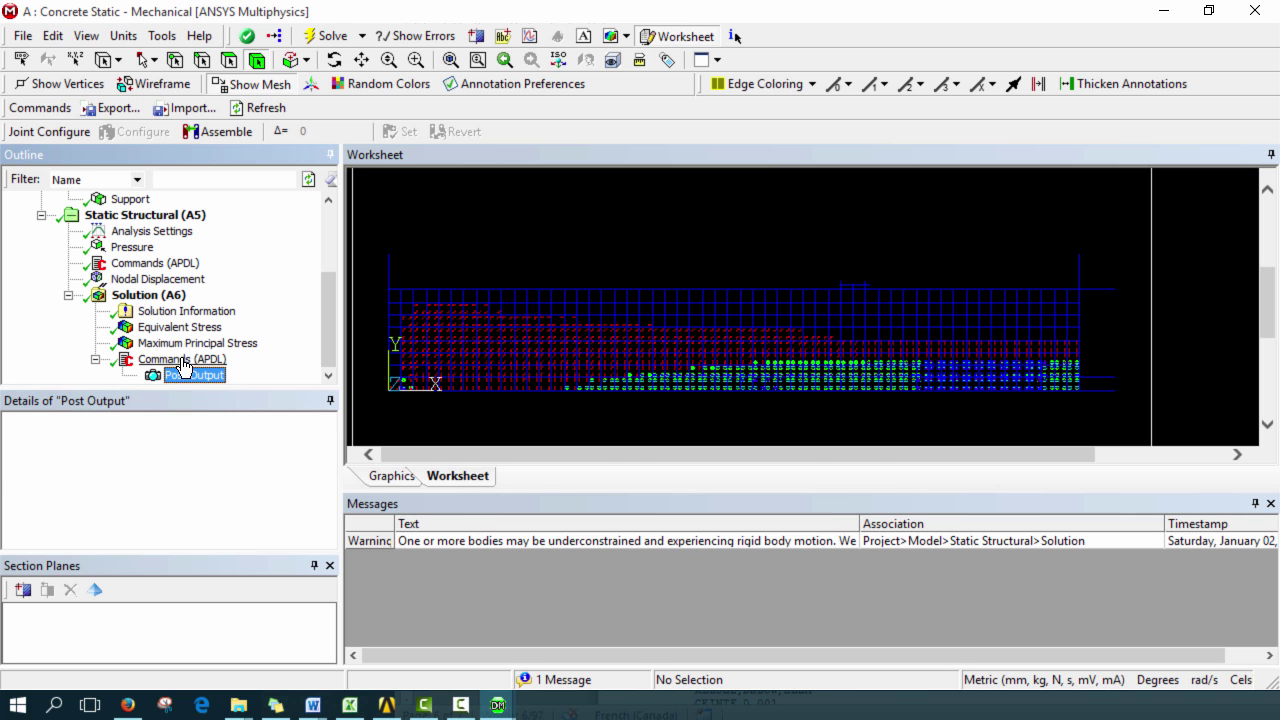
pyautogui.click(199, 377)
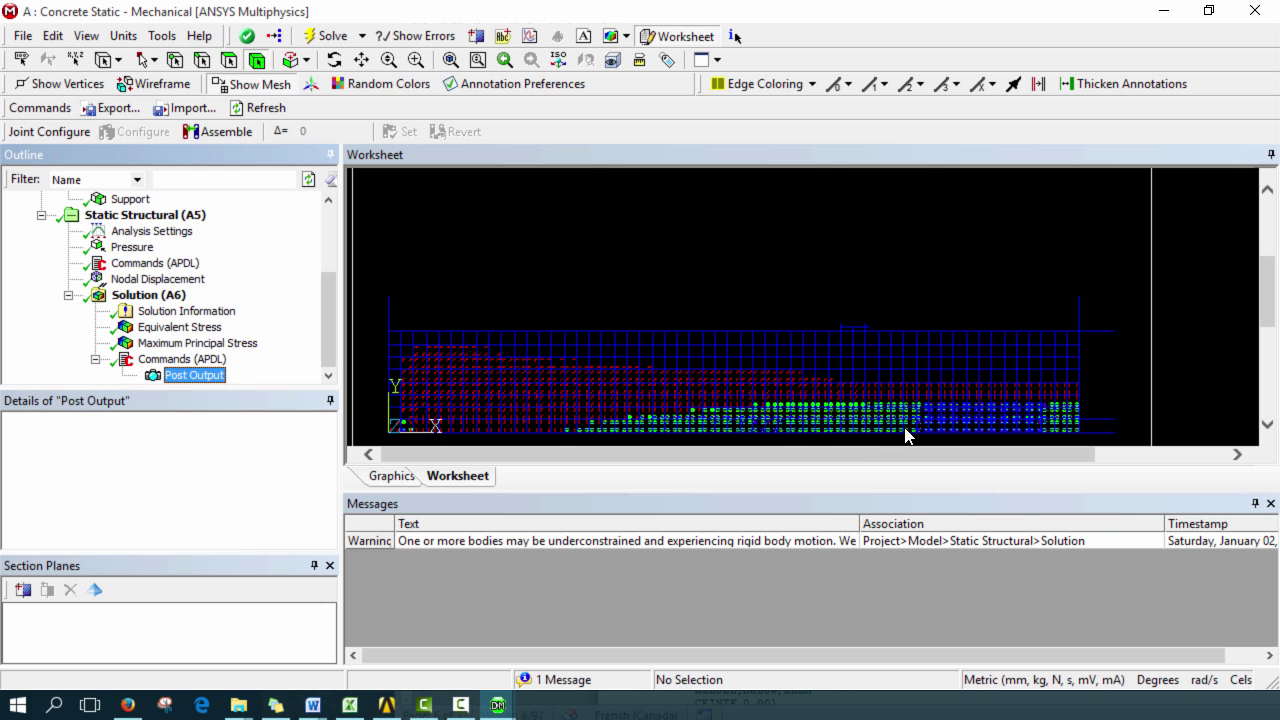
pyautogui.scroll(3, 1116, 381)
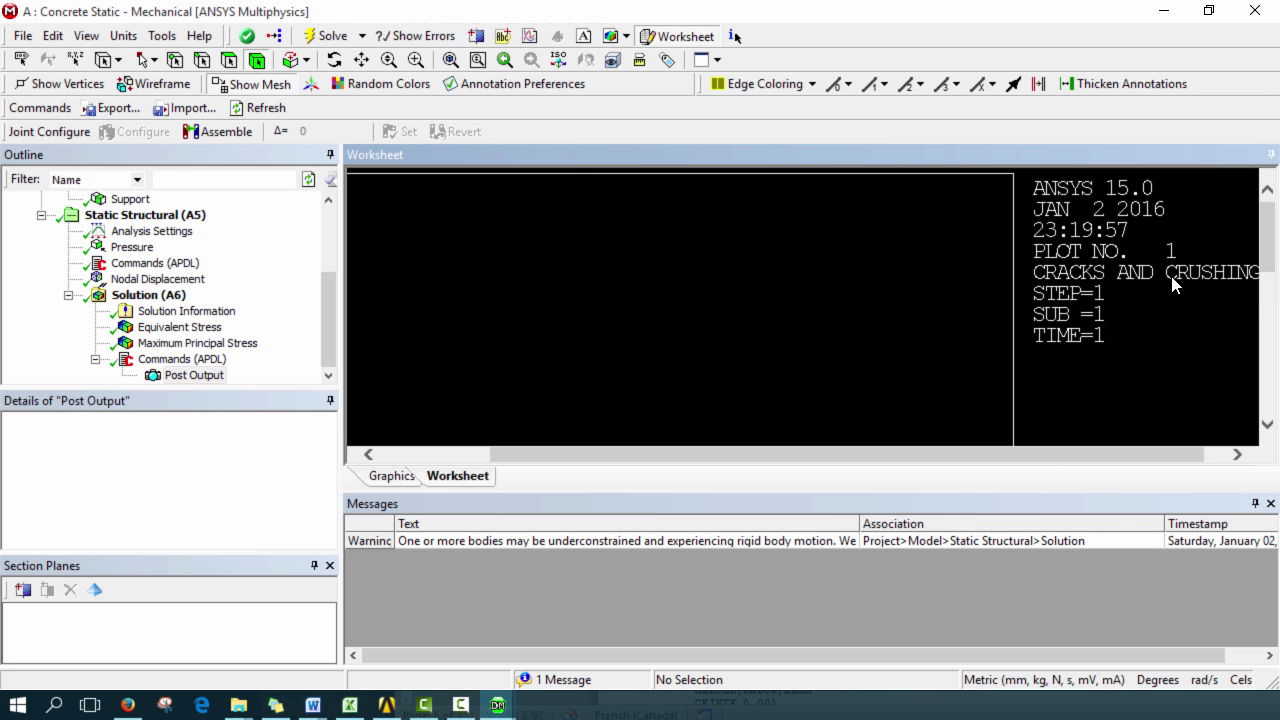
pyautogui.click(180, 327)
pyautogui.moveTo(644, 331); pyautogui.dragTo(680, 343)
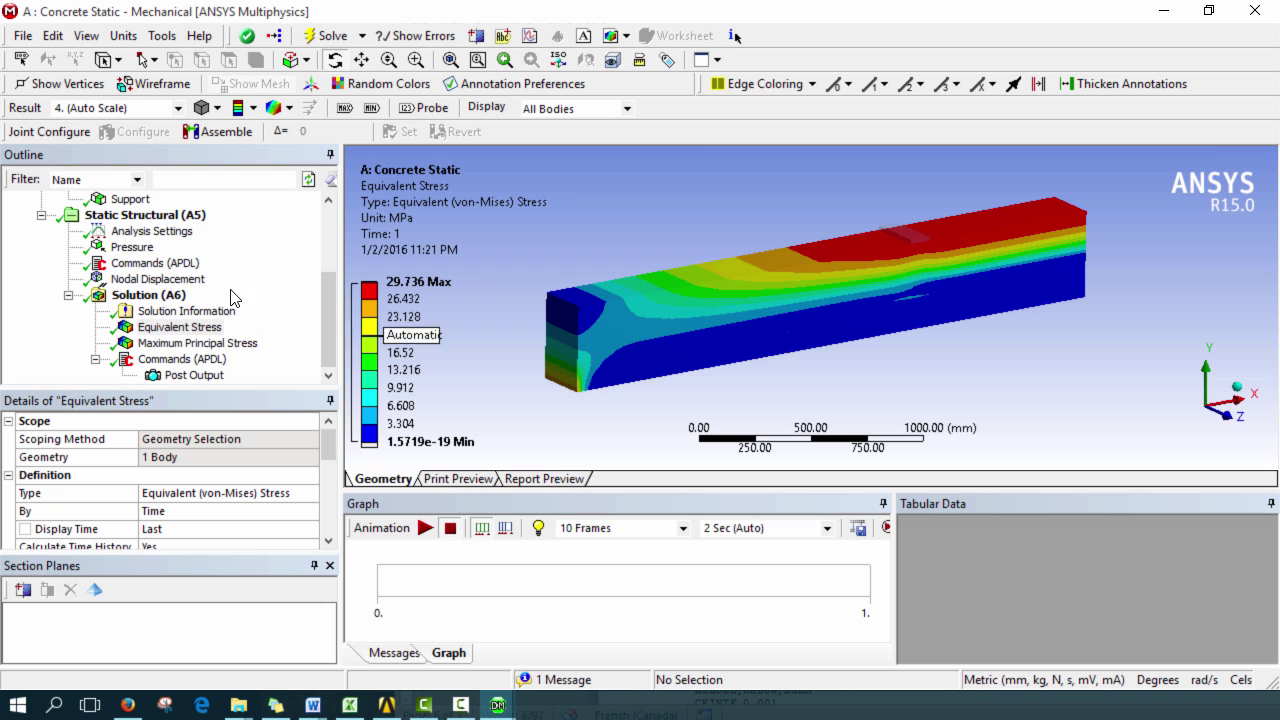
# Step: Review the CONCRETE body's APDL commands, highlighting the TBDATA line of the SOLID65 concrete material
pyautogui.scroll(2, 200, 270)
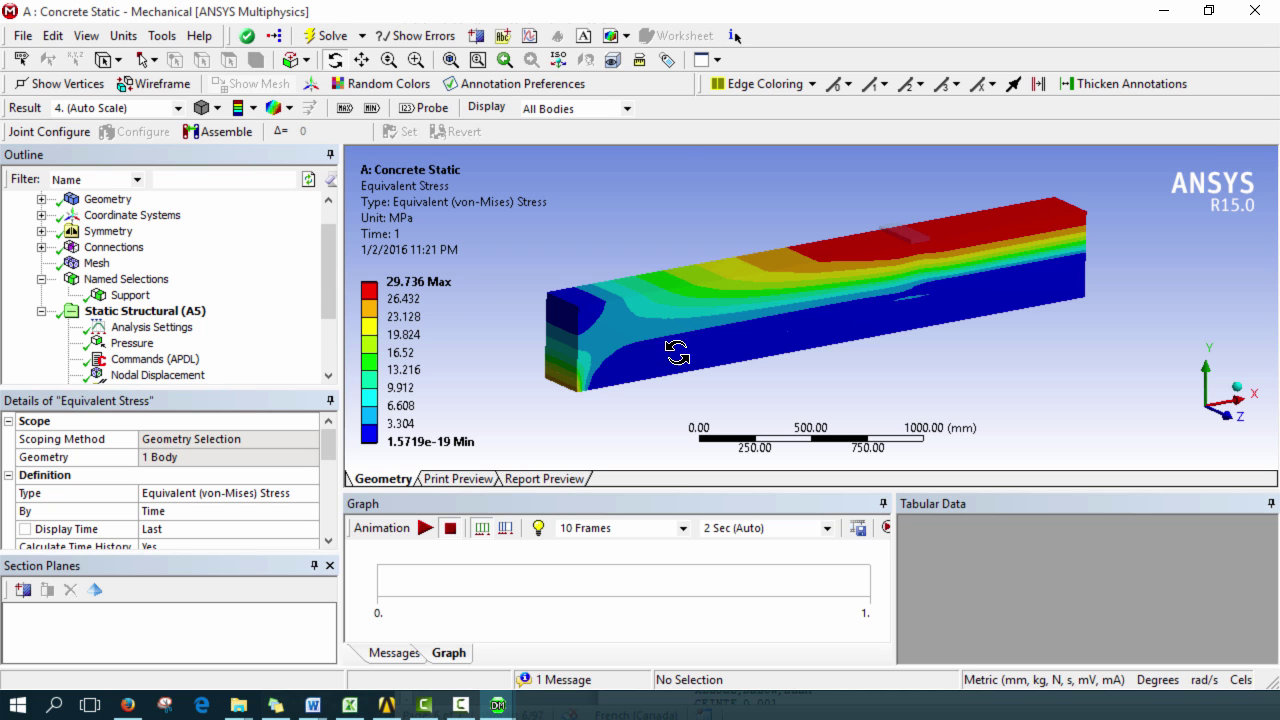
pyautogui.scroll(1, 285, 300)
pyautogui.click(41, 231)
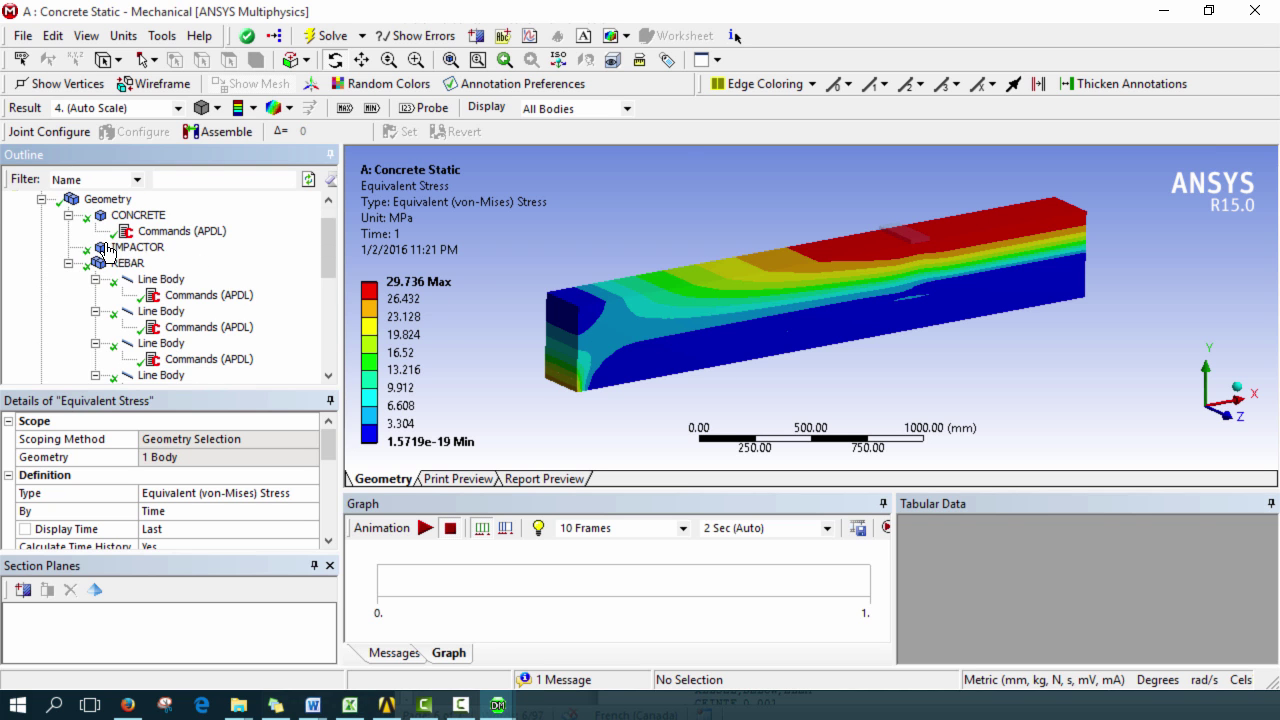
pyautogui.click(190, 231)
pyautogui.scroll(-2, 523, 340)
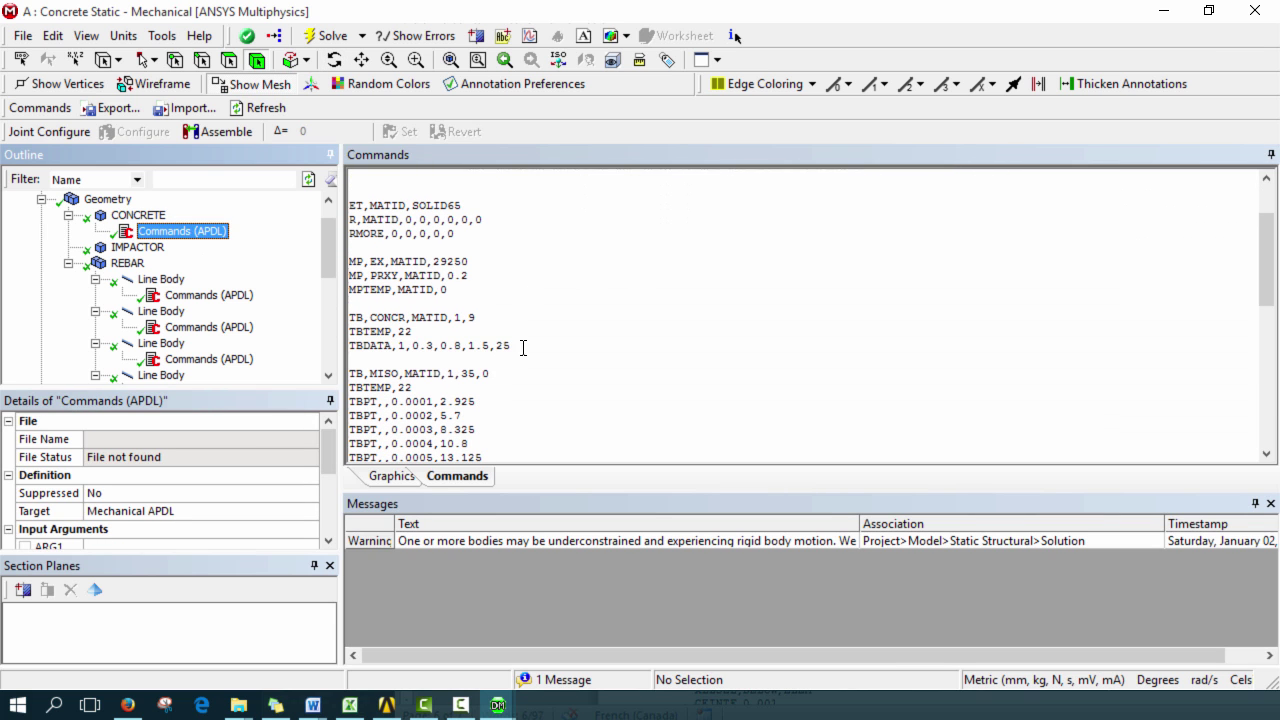
pyautogui.click(523, 347)
pyautogui.hotkey('shift', 'Home')
pyautogui.scroll(-2, 523, 354)
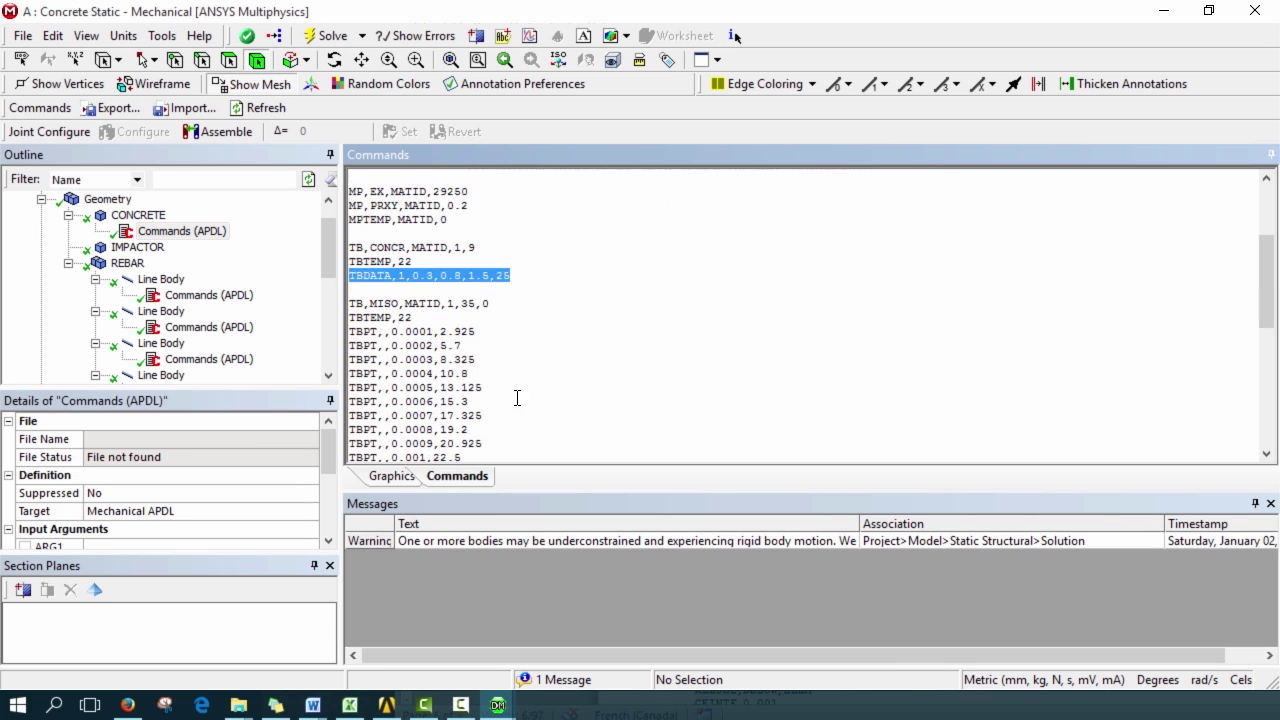
pyautogui.scroll(2, 517, 398)
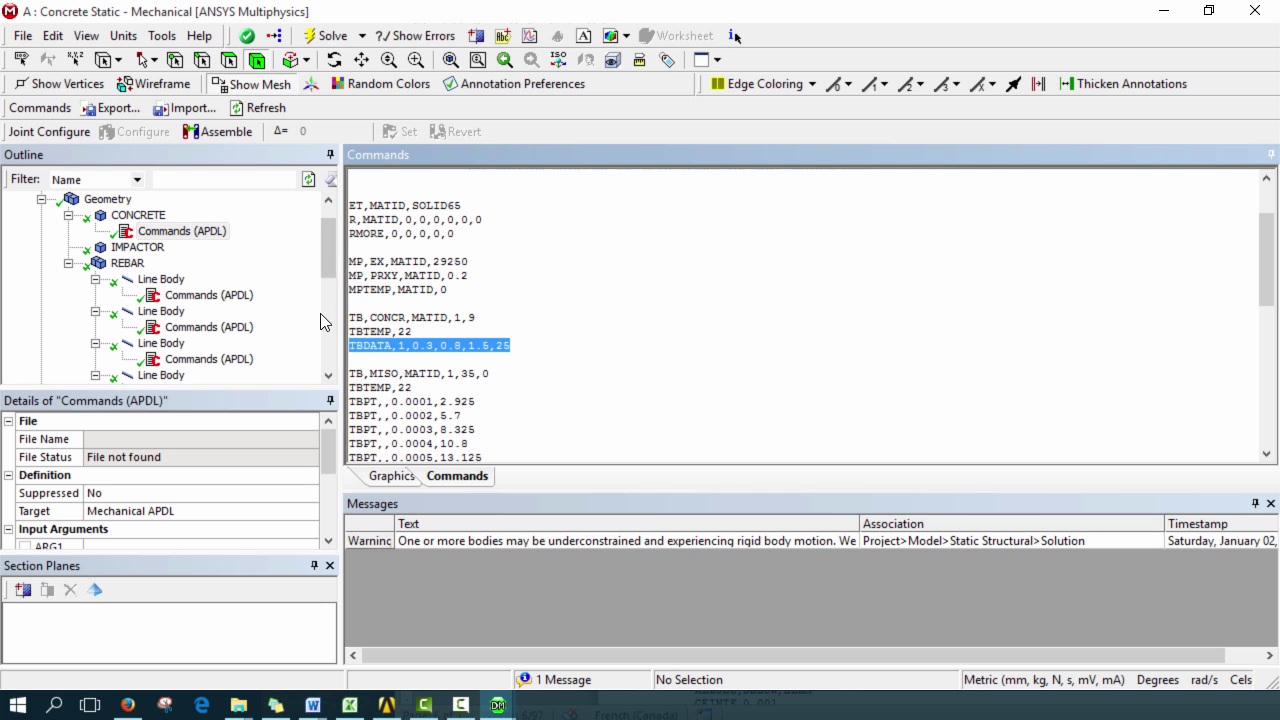
# Step: Review the LINK180 commands of the first REBAR line body, including its elastic modulus and bilinear hardening data
pyautogui.moveTo(333, 231); pyautogui.dragTo(333, 250)
pyautogui.click(209, 231)
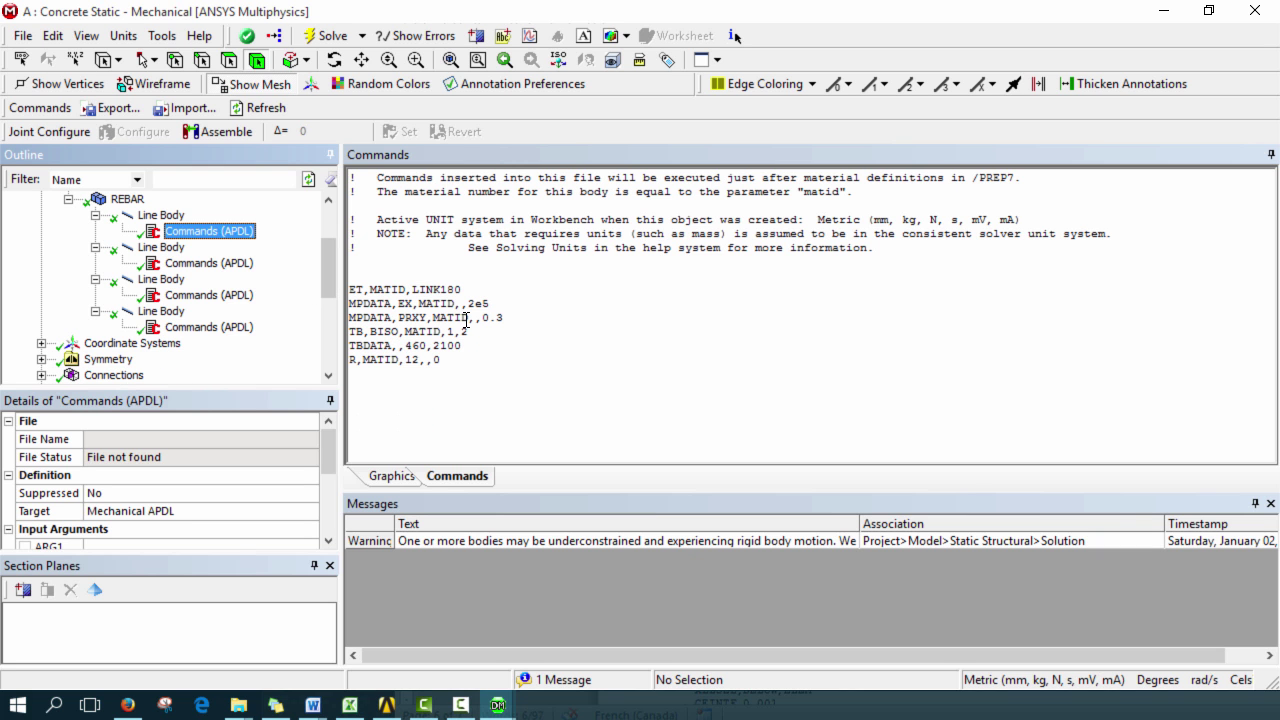
pyautogui.moveTo(422, 363); pyautogui.dragTo(471, 346)
pyautogui.click(488, 352)
pyautogui.click(459, 346)
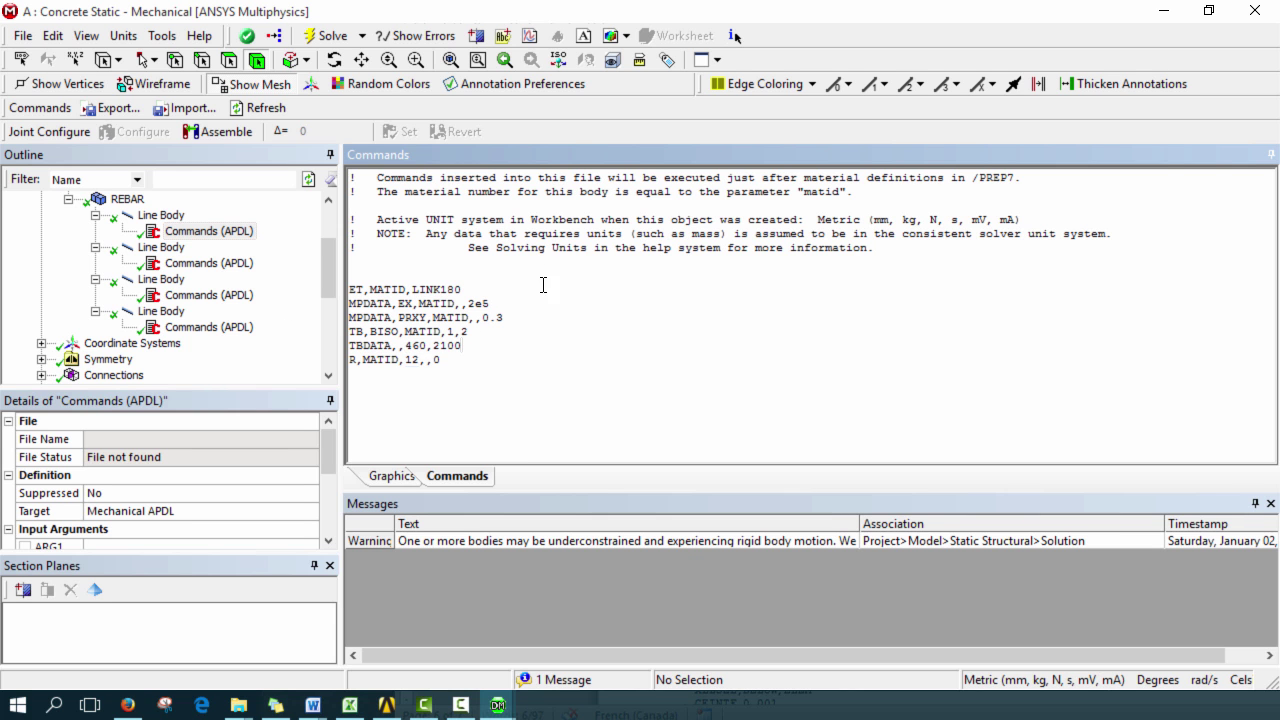
pyautogui.scroll(-2, 150, 310)
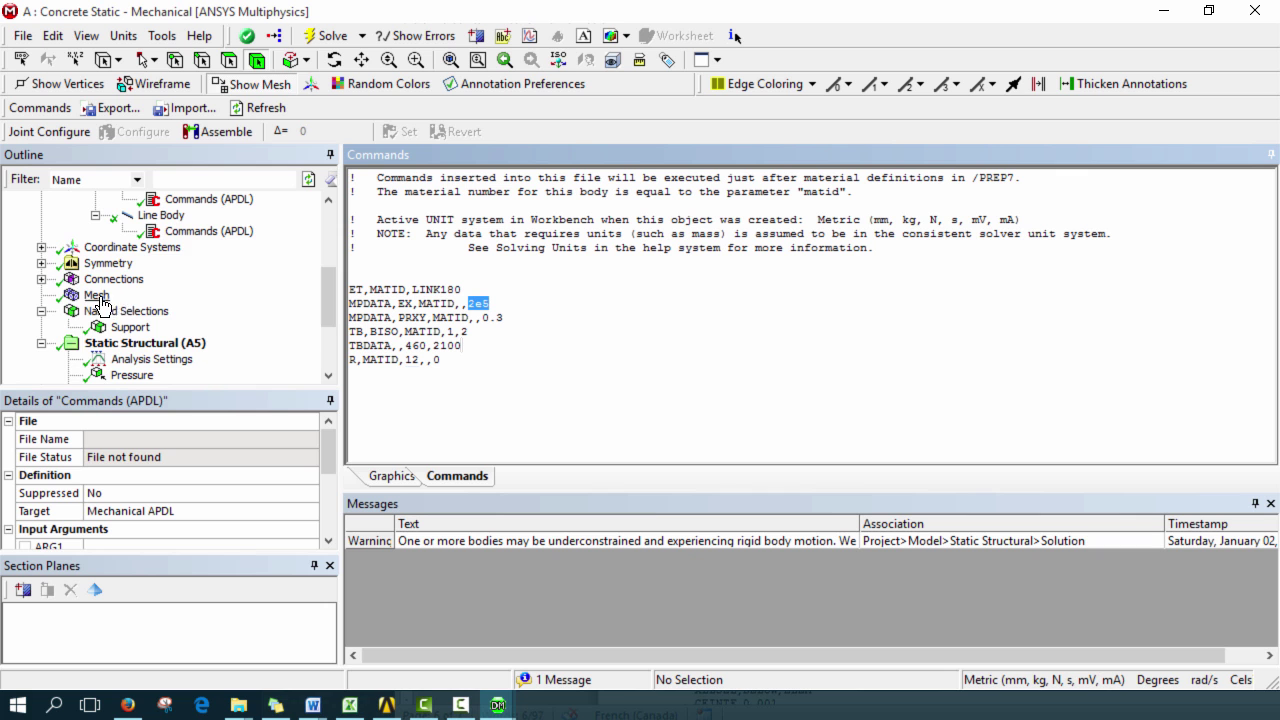
pyautogui.scroll(-2, 100, 303)
pyautogui.moveTo(334, 318); pyautogui.dragTo(331, 368)
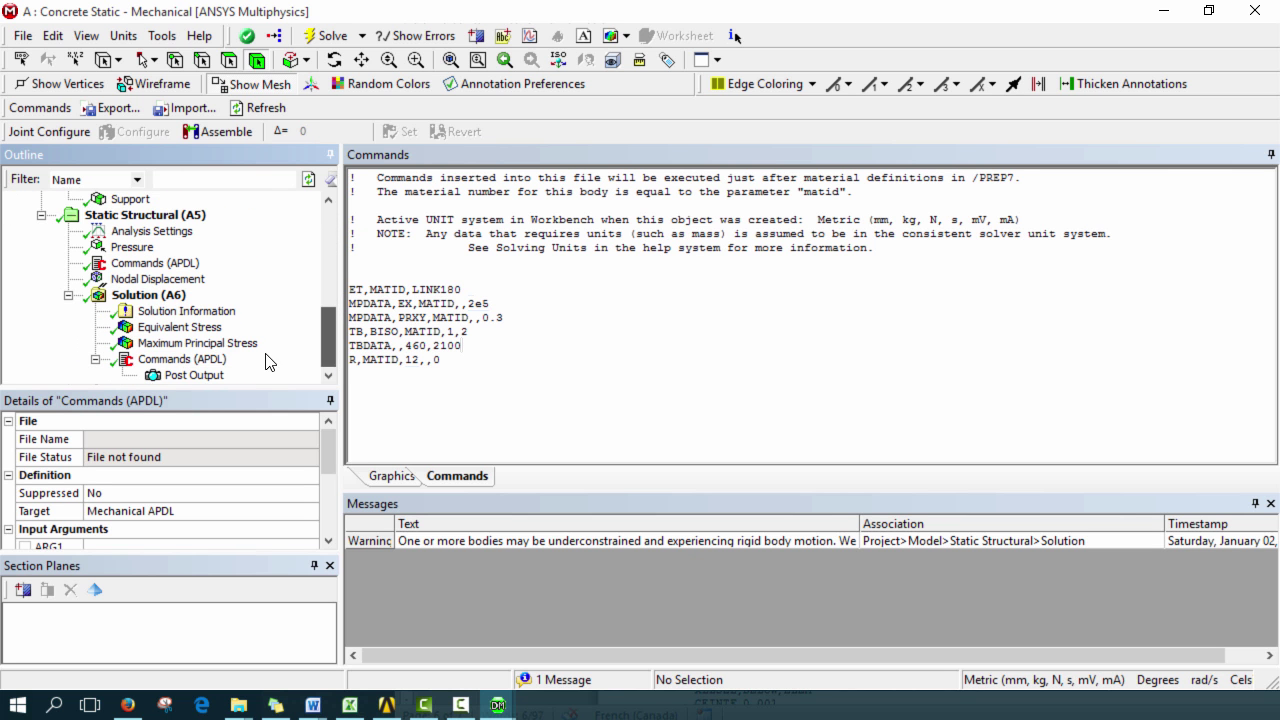
# Step: Revisit the CONCRETE body's APDL commands and compare them with those of the third REBAR line body
pyautogui.scroll(6, 178, 330)
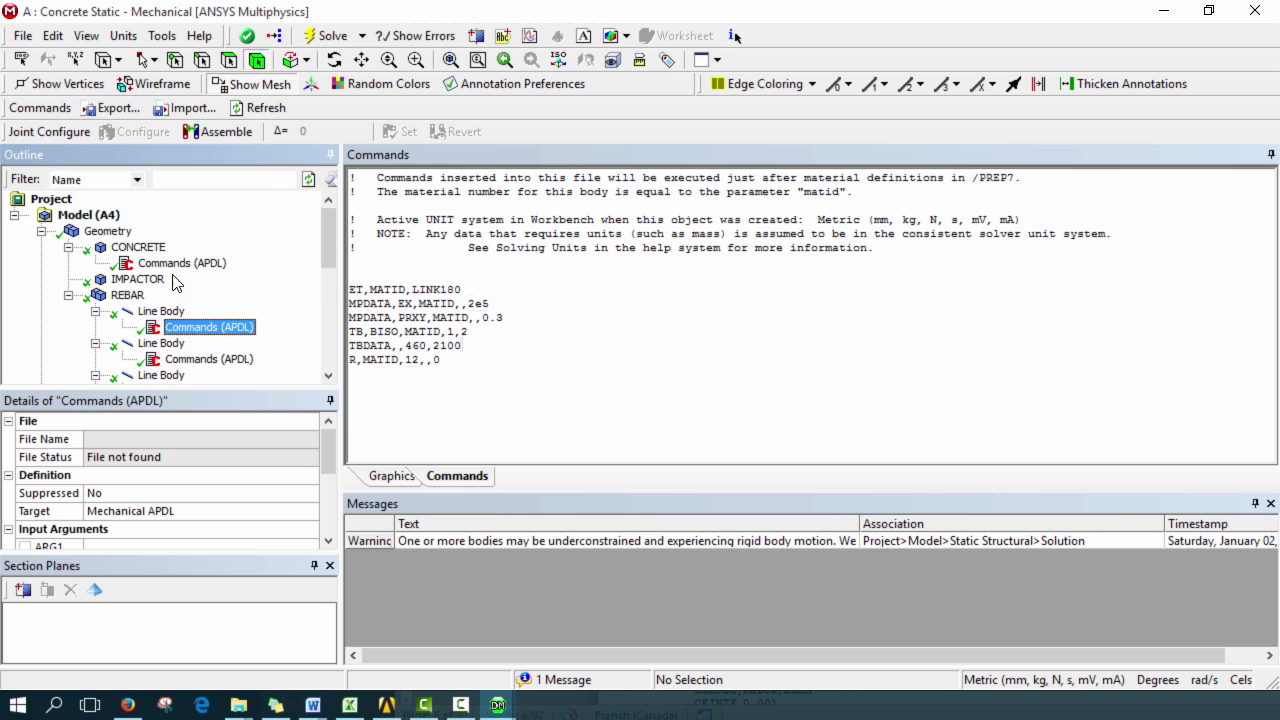
pyautogui.scroll(-3, 185, 270)
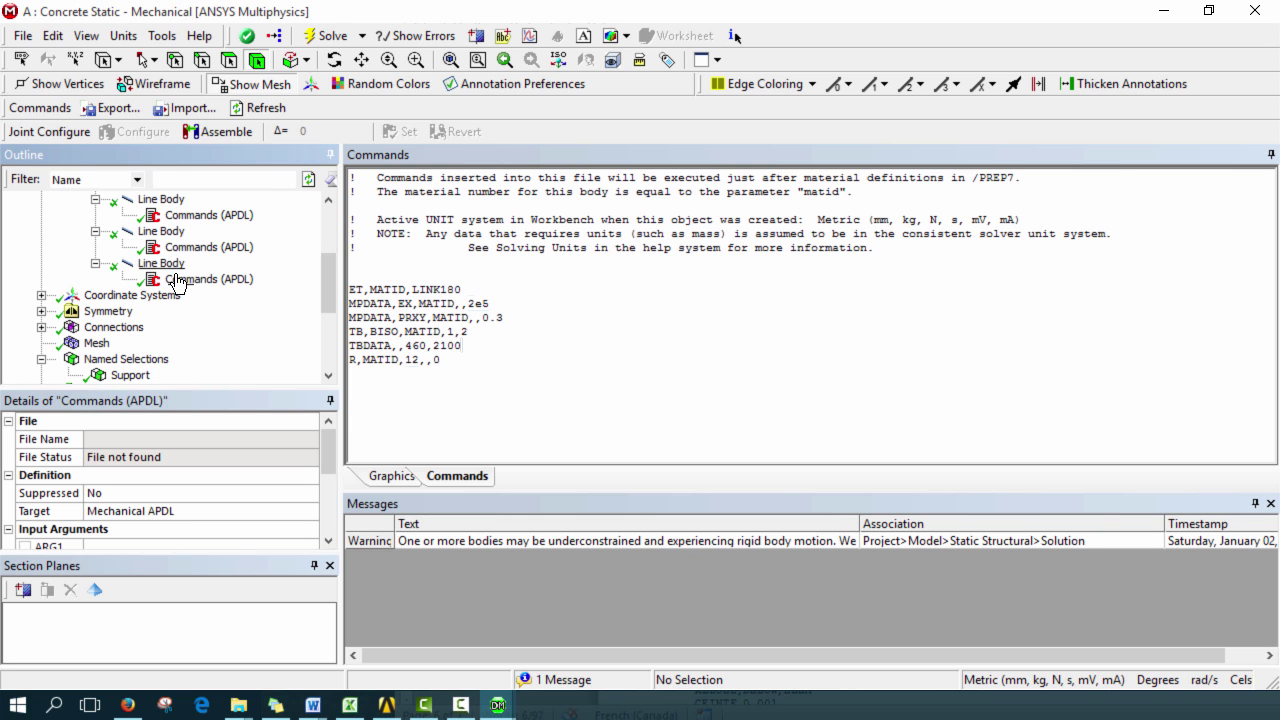
pyautogui.scroll(3, 195, 280)
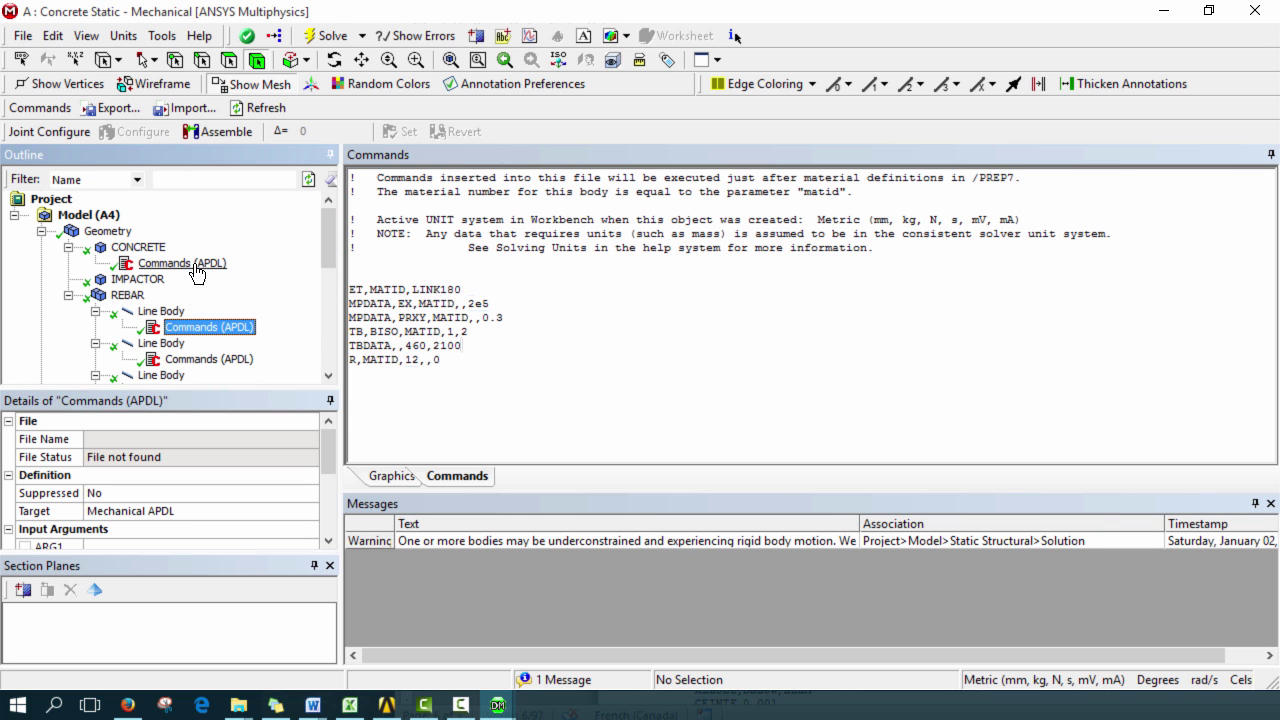
pyautogui.click(182, 263)
pyautogui.scroll(-2, 600, 320)
pyautogui.scroll(-2, 263, 284)
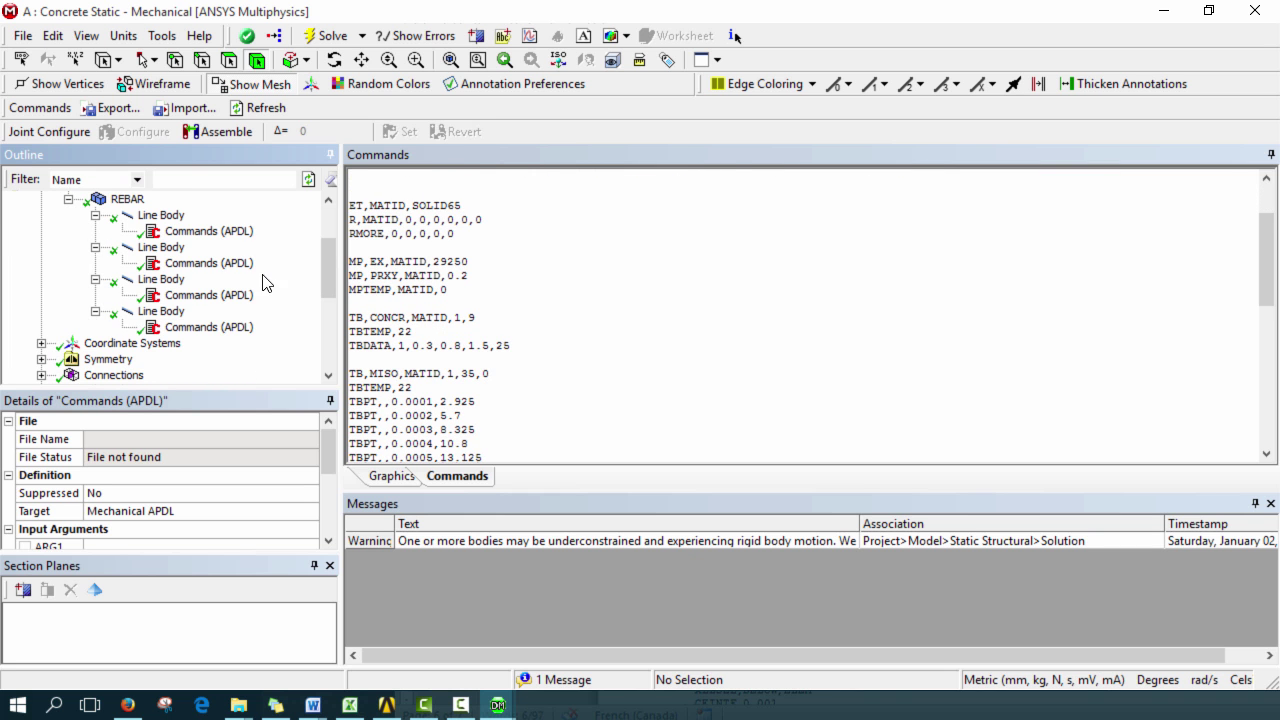
pyautogui.click(200, 296)
pyautogui.scroll(-3, 190, 310)
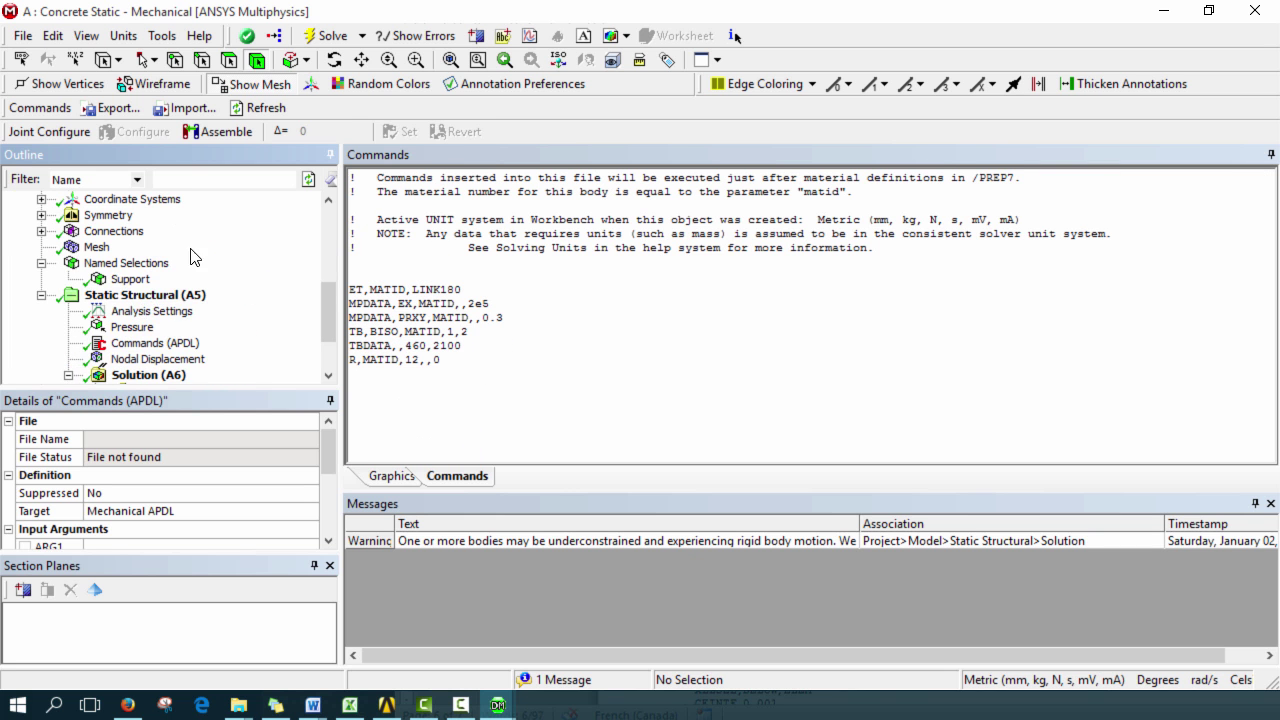
# Step: Look over the Static Structural APDL commands, the crack plot, and the PLCRACK postprocessing commands under Solution
pyautogui.scroll(-1, 160, 316)
pyautogui.click(150, 295)
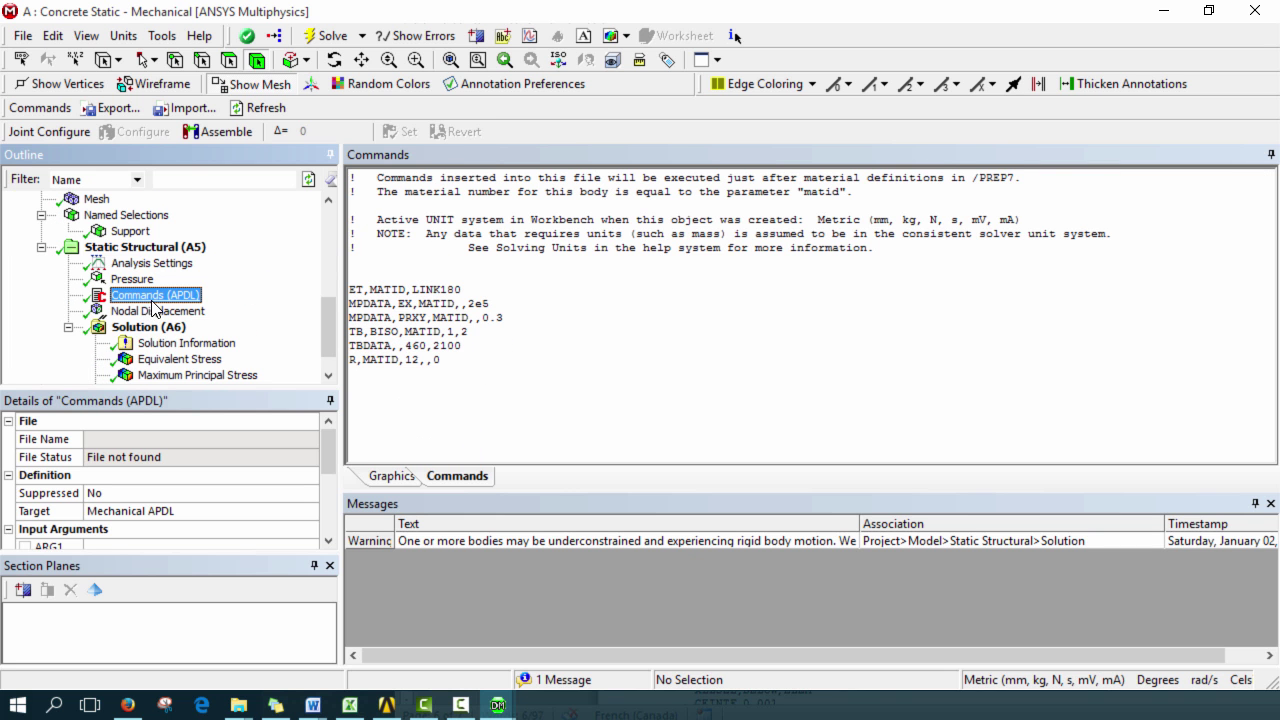
pyautogui.scroll(-1, 190, 352)
pyautogui.click(192, 375)
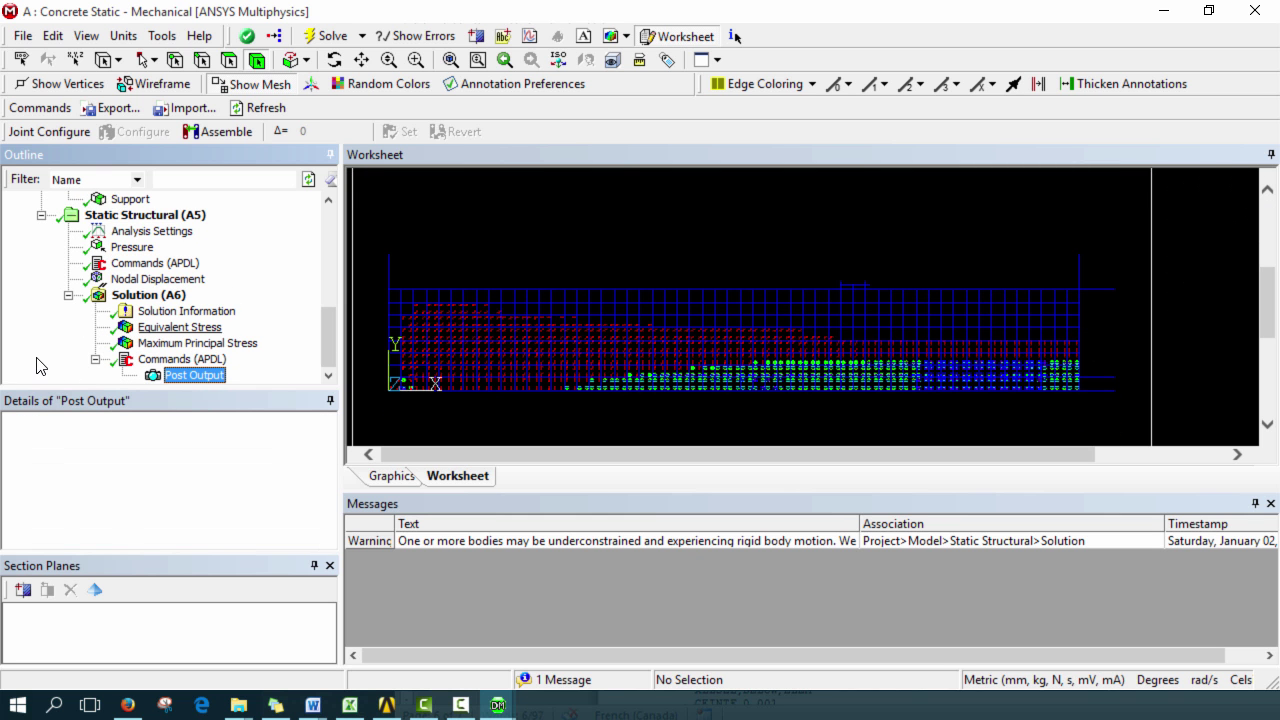
pyautogui.click(190, 359)
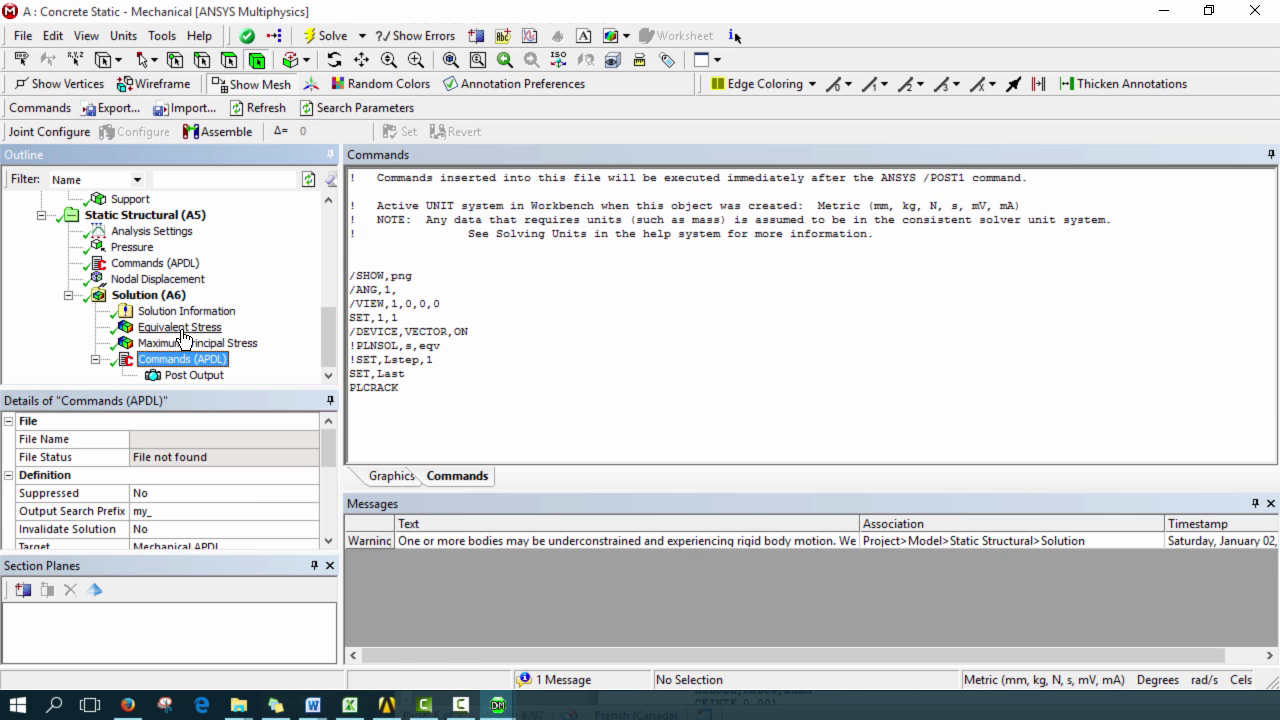
# Step: Display the Equivalent Stress result on the concrete beam and examine its contours from several angles
pyautogui.click(182, 327)
pyautogui.moveTo(784, 302); pyautogui.dragTo(807, 251)
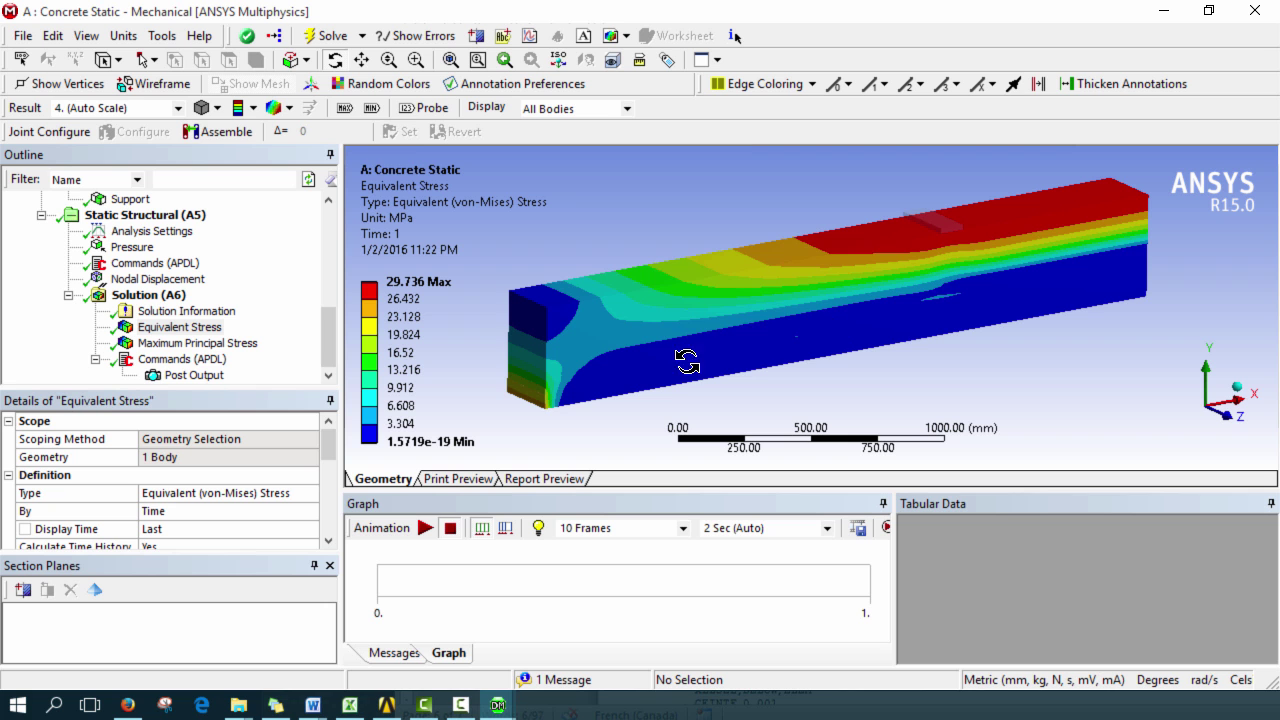
pyautogui.moveTo(737, 354)
pyautogui.mouseDown()
pyautogui.moveTo(751, 354)
pyautogui.moveTo(731, 355)
pyautogui.mouseUp()
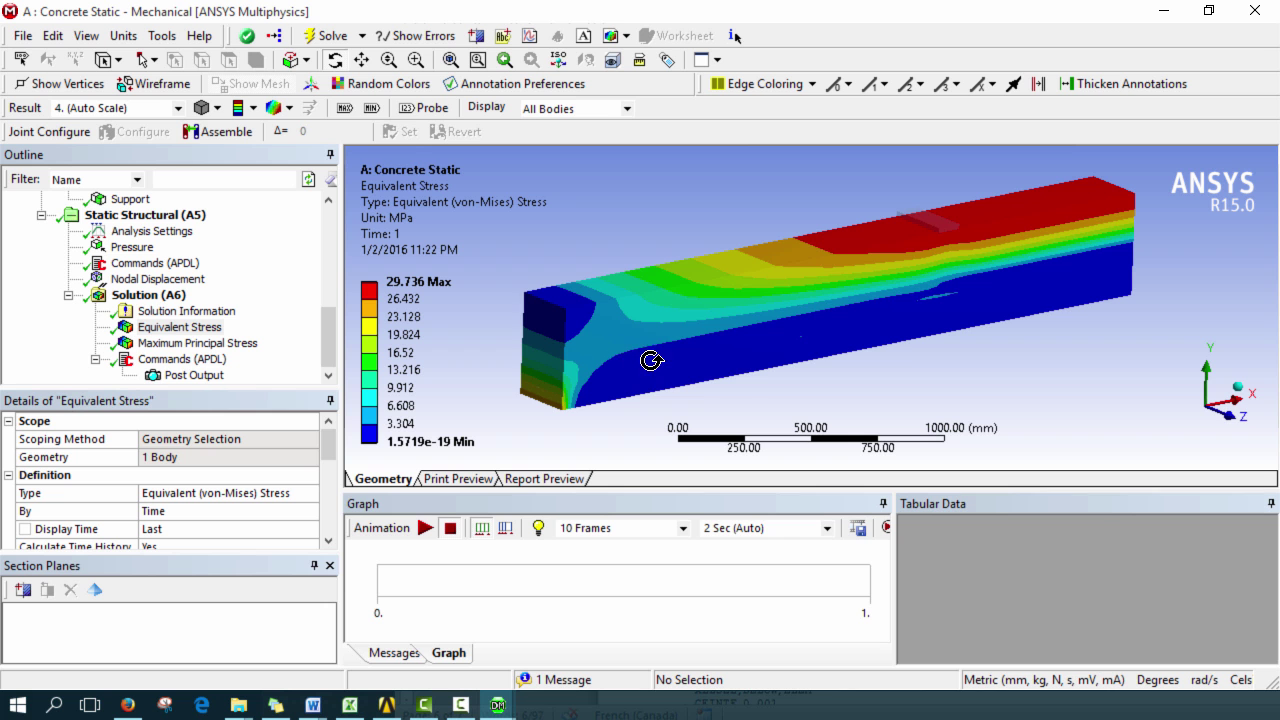
pyautogui.moveTo(781, 369)
pyautogui.mouseDown()
pyautogui.moveTo(820, 354)
pyautogui.moveTo(774, 351)
pyautogui.moveTo(794, 349)
pyautogui.mouseUp()
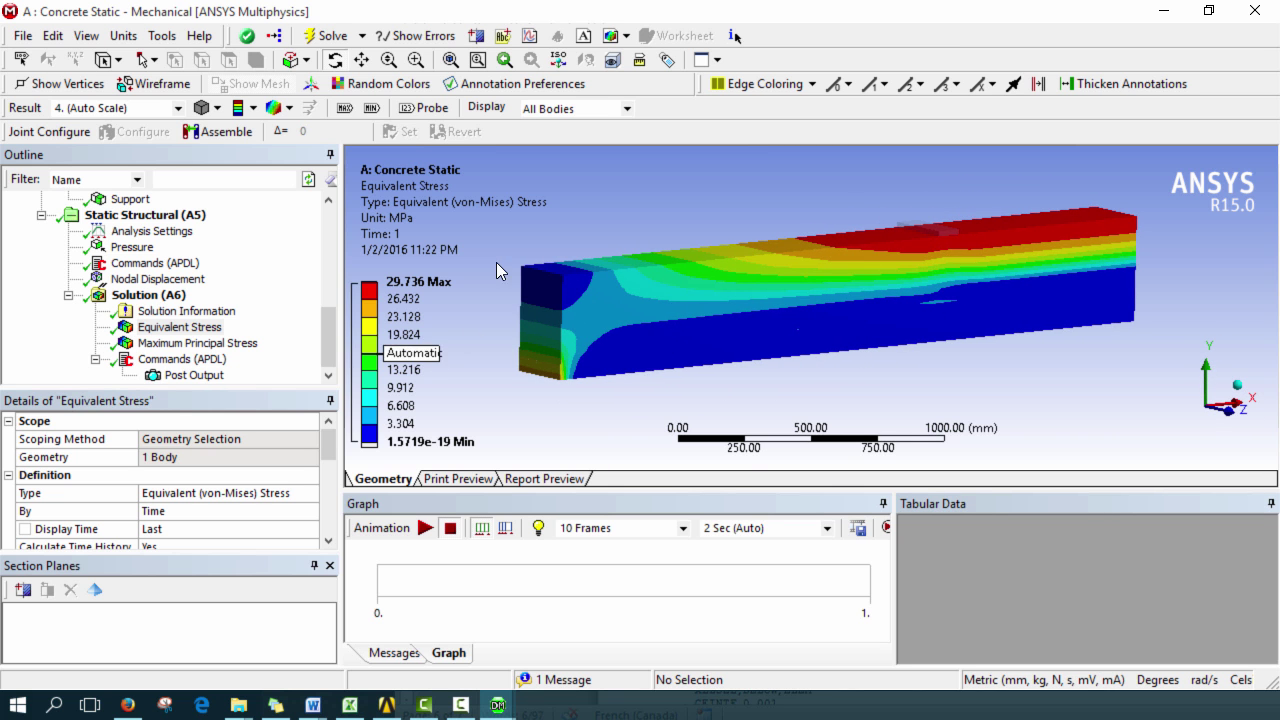
pyautogui.moveTo(666, 362); pyautogui.dragTo(783, 349)
pyautogui.click(327, 340)
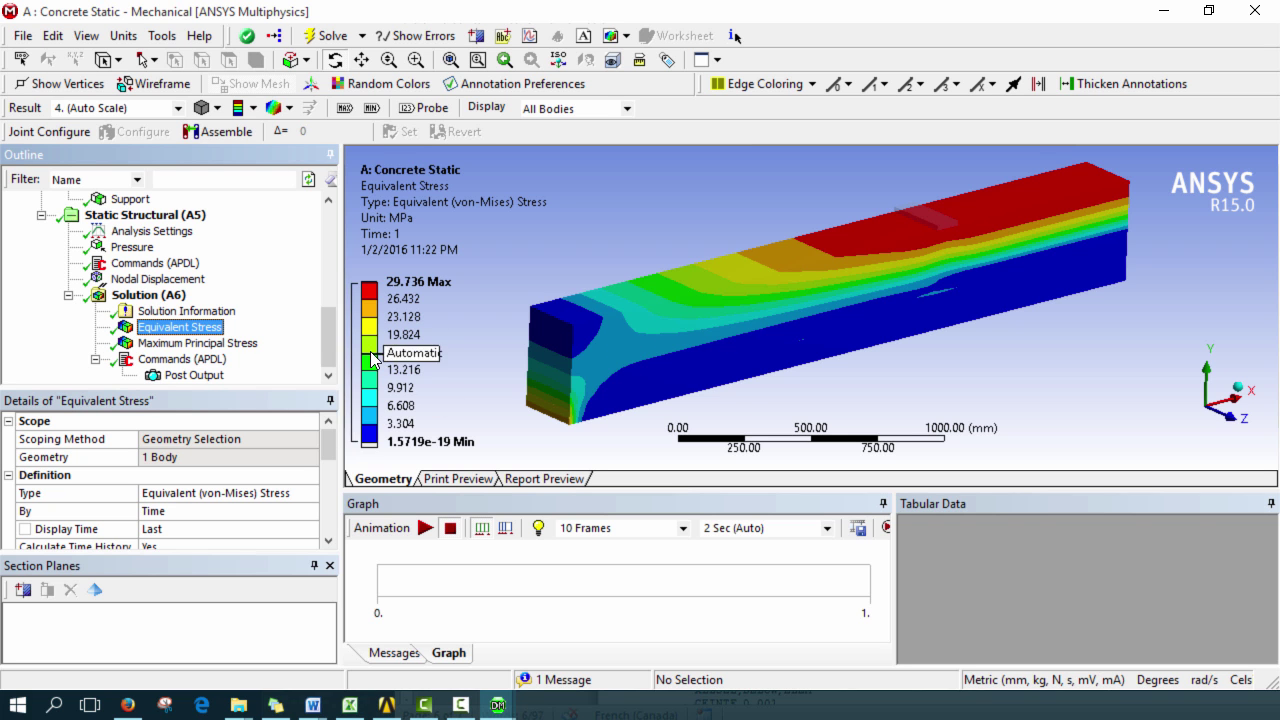
pyautogui.moveTo(333, 340)
pyautogui.mouseDown()
pyautogui.moveTo(329, 257)
pyautogui.moveTo(327, 350)
pyautogui.mouseUp()
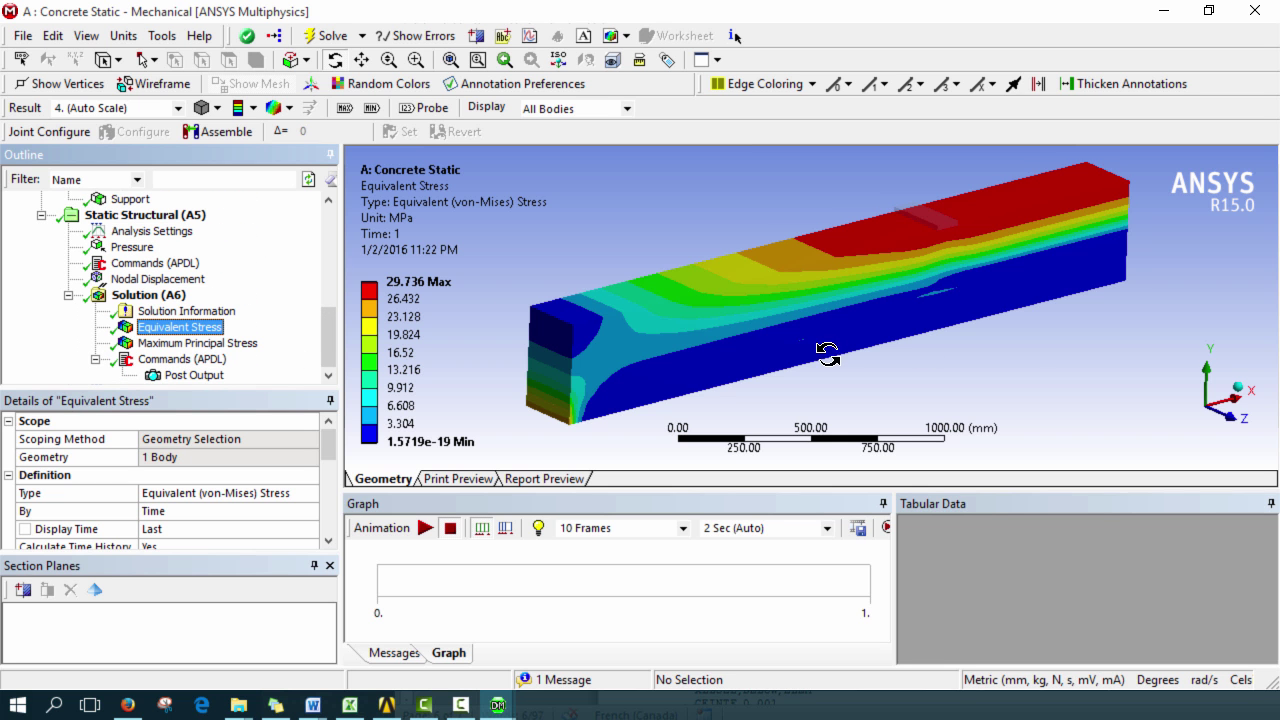